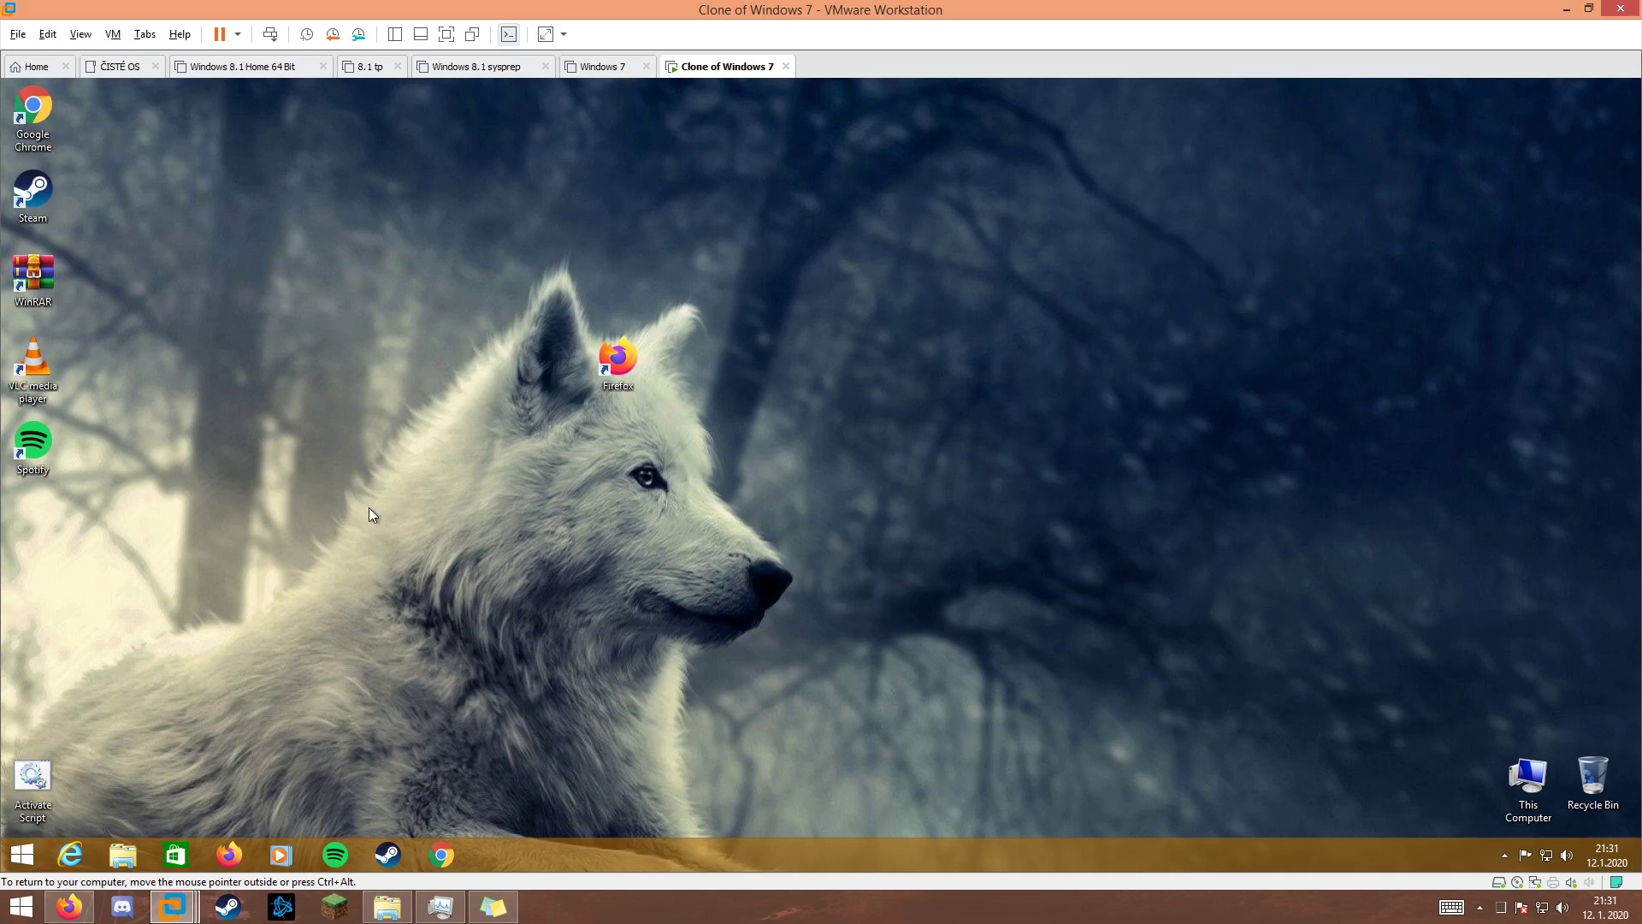
{"action": "left_click_drag", "start_coordinate": [311, 485], "coordinate": [973, 680]}
{"action": "left_click_drag", "start_coordinate": [203, 467], "coordinate": [1380, 647]}
{"action": "left_click_drag", "start_coordinate": [237, 516], "coordinate": [1006, 744]}
- View the computer's system properties from the This Computer file window, close them and minimize the file window
{"action": "left_click", "coordinate": [124, 854]}
{"action": "left_click_drag", "start_coordinate": [619, 94], "coordinate": [632, 249]}
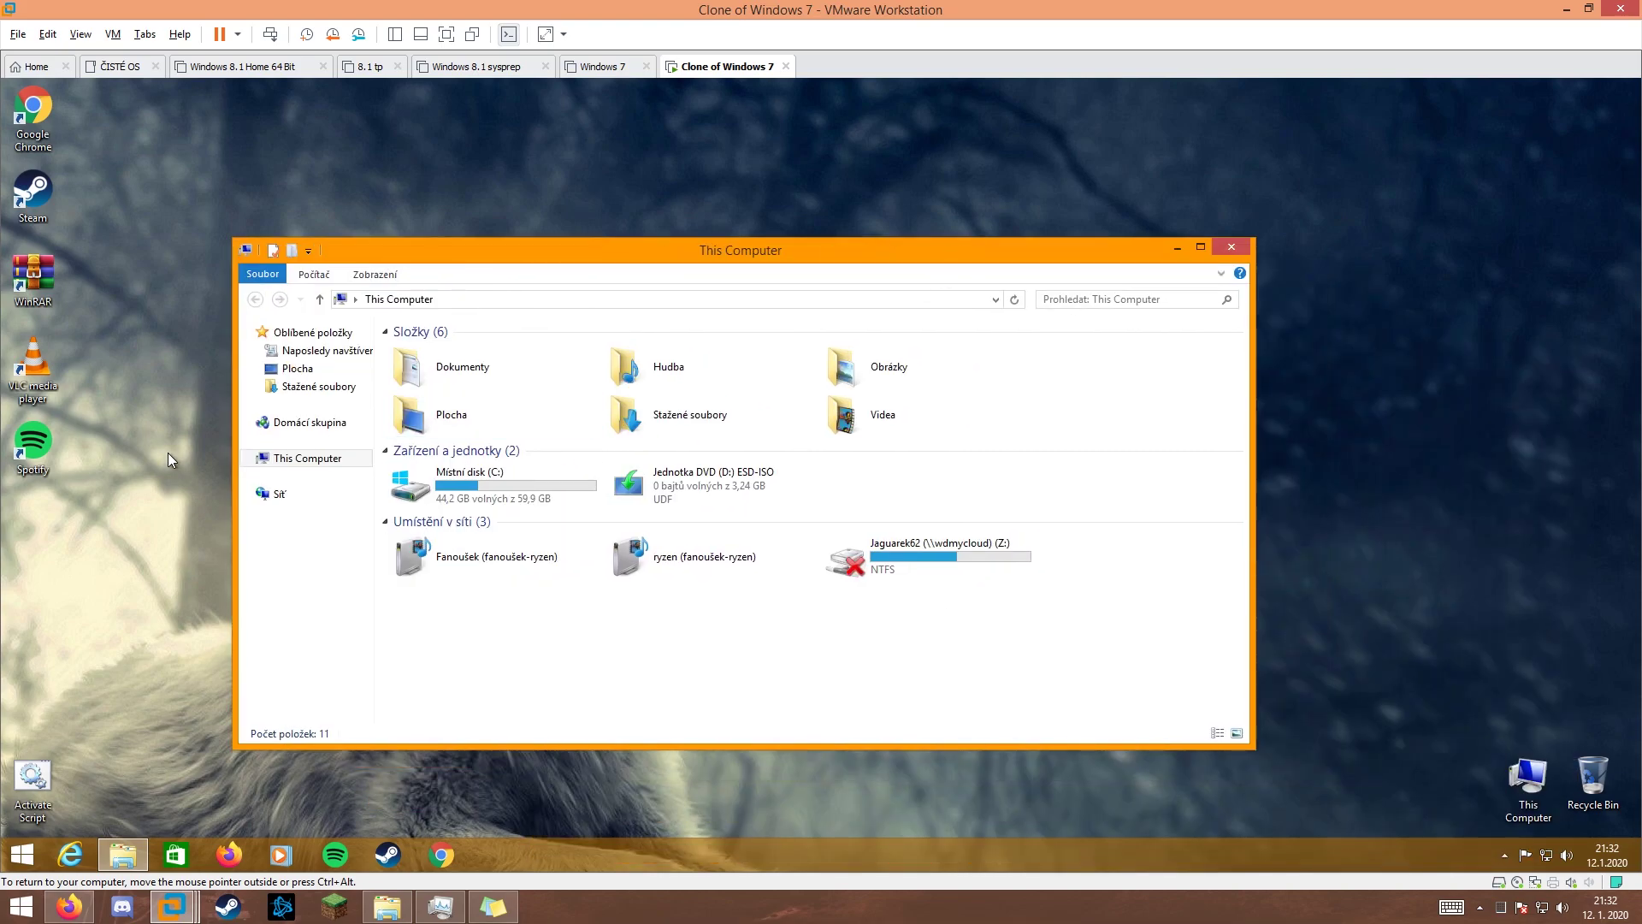
{"action": "right_click", "coordinate": [301, 458]}
{"action": "left_click", "coordinate": [355, 669]}
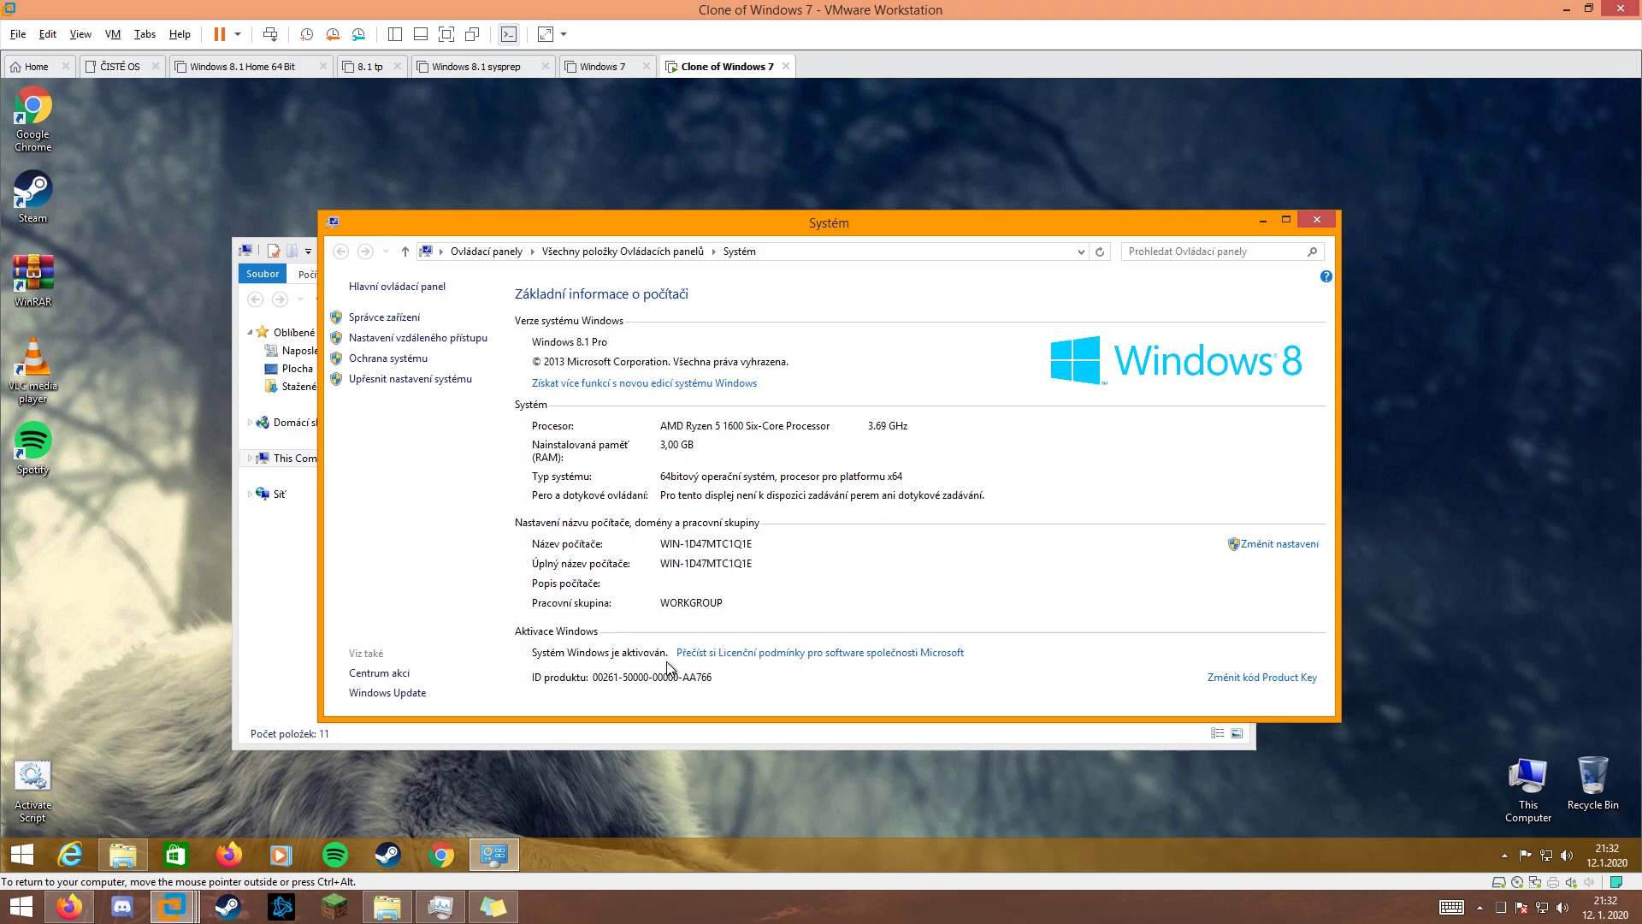
{"action": "left_click", "coordinate": [1314, 221]}
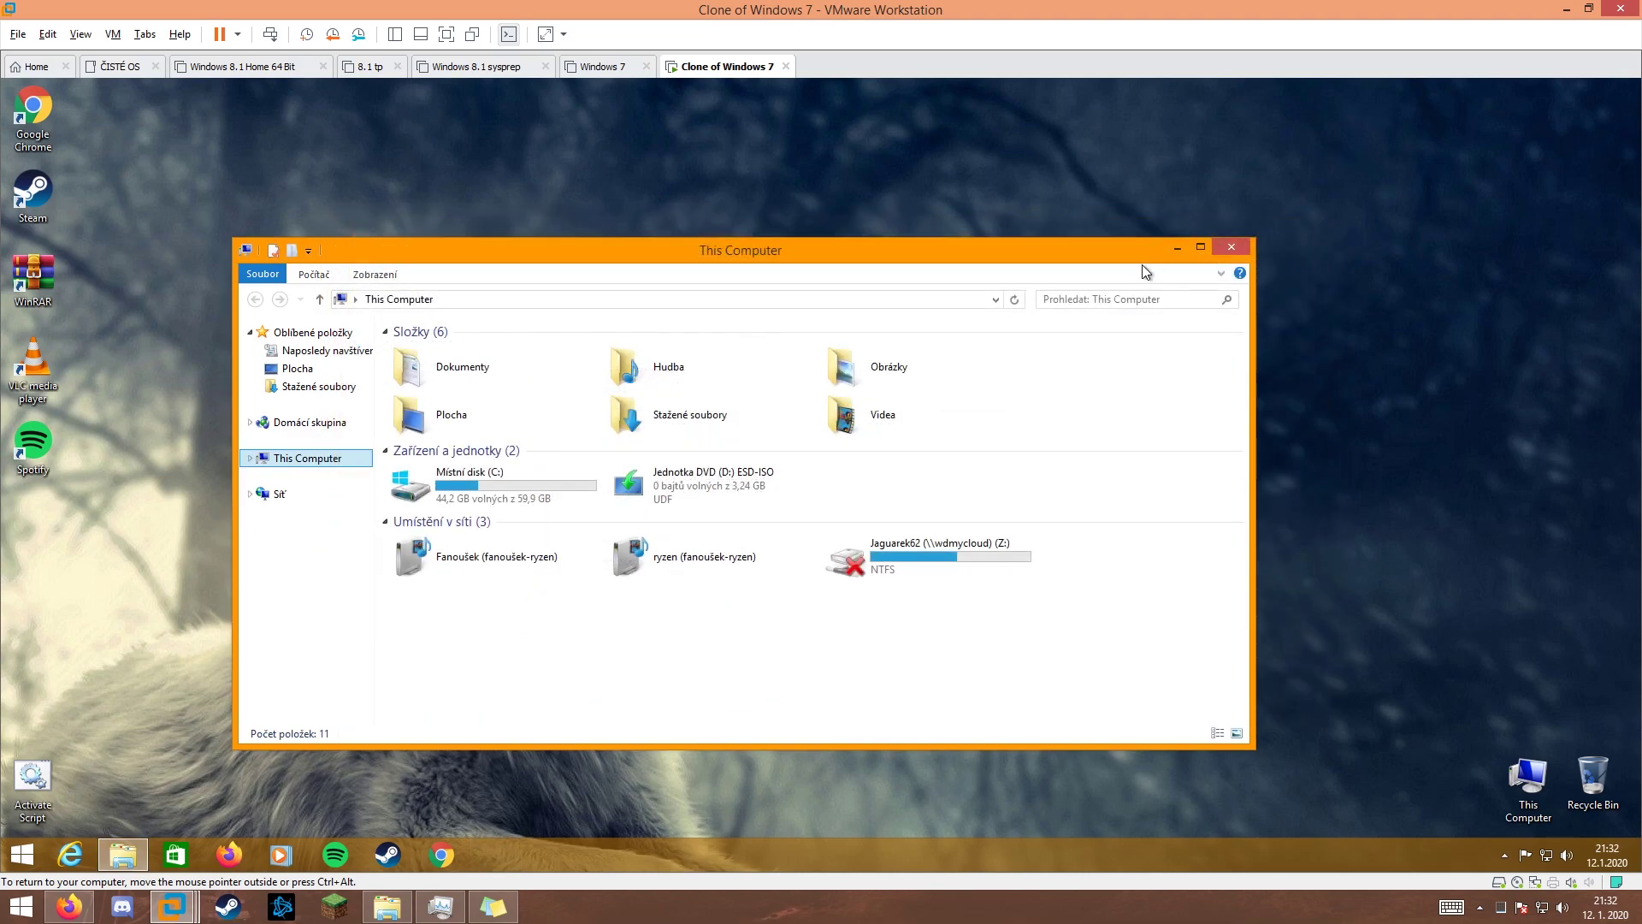
{"action": "left_click", "coordinate": [1177, 248]}
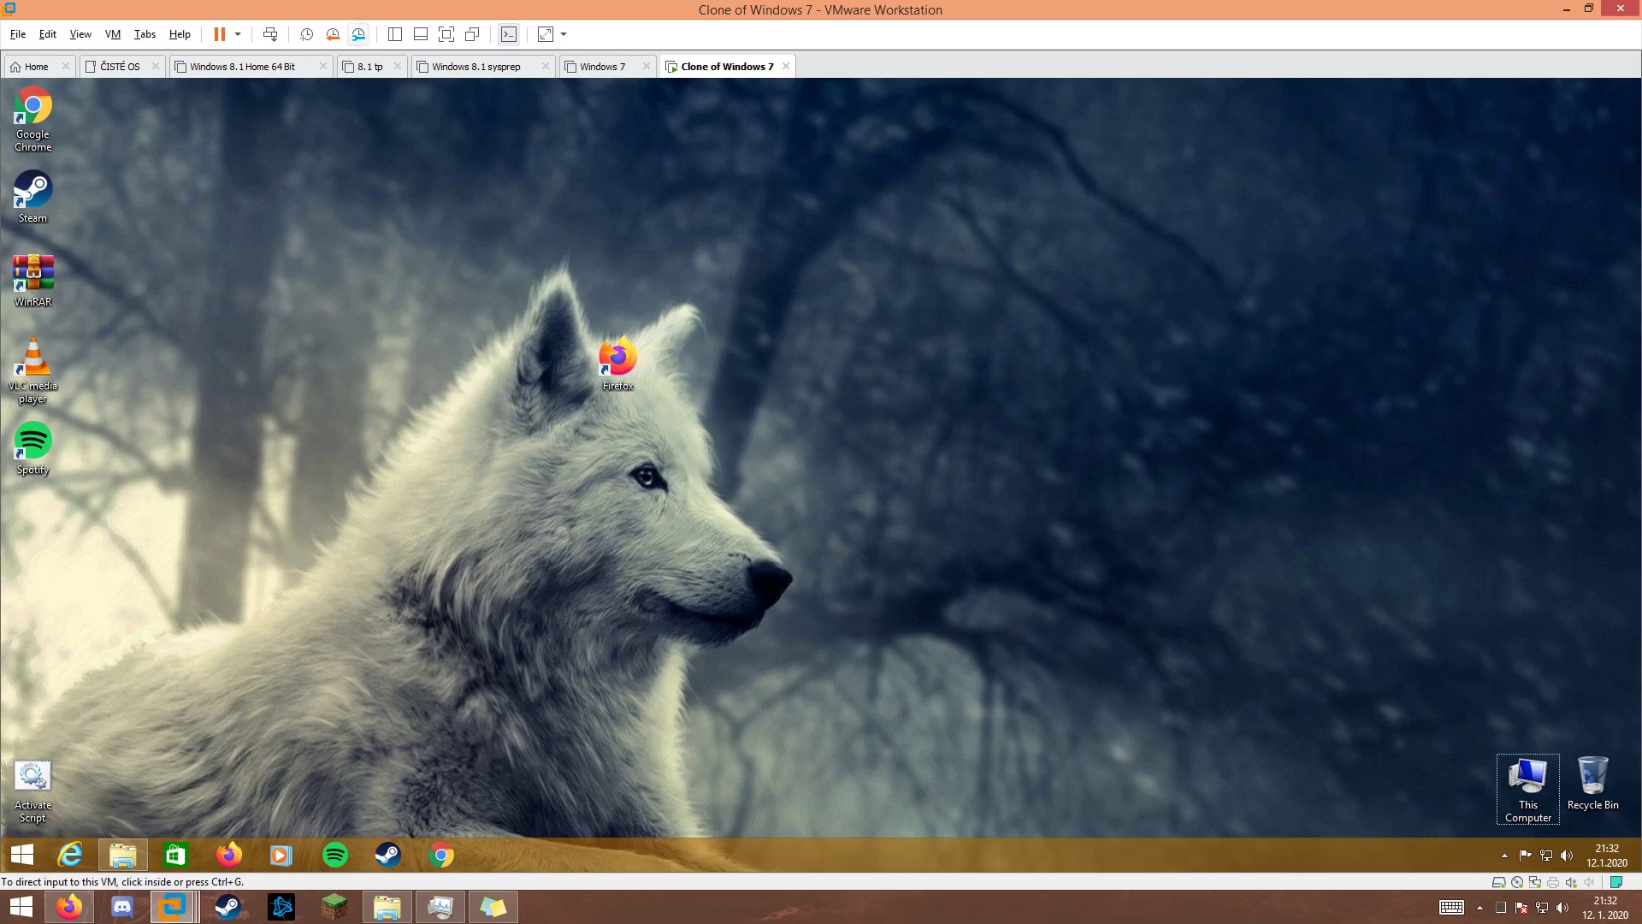
- Revert the virtual machine to the "Before upgrade" snapshot and dismiss the removable devices hint
{"action": "left_click", "coordinate": [333, 34]}
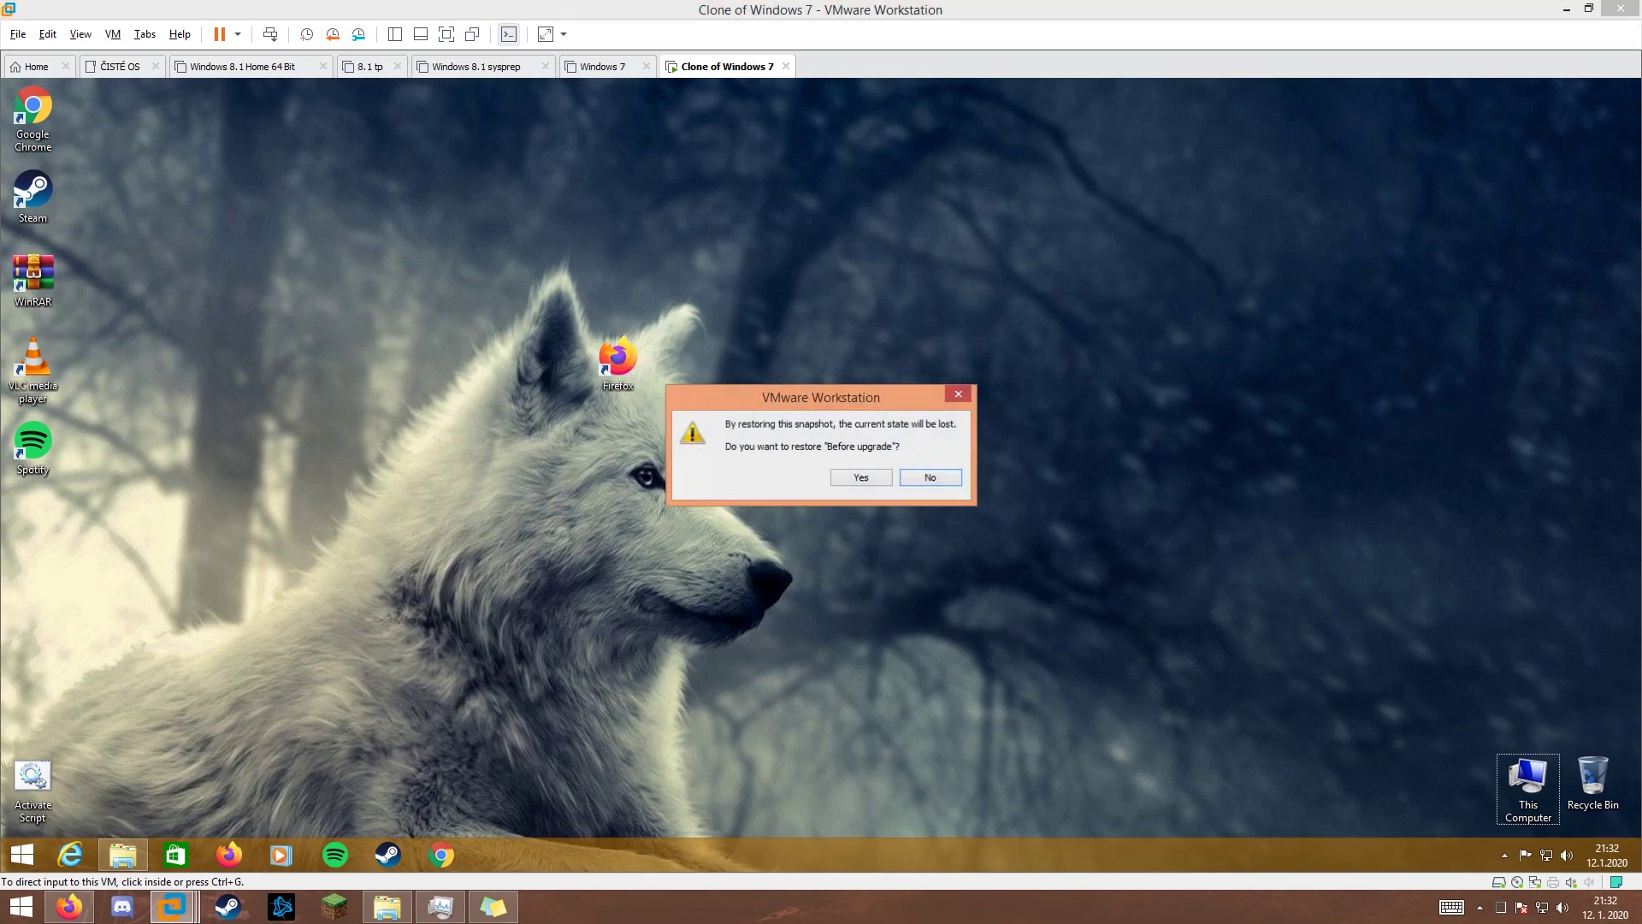
{"action": "key", "text": "Return"}
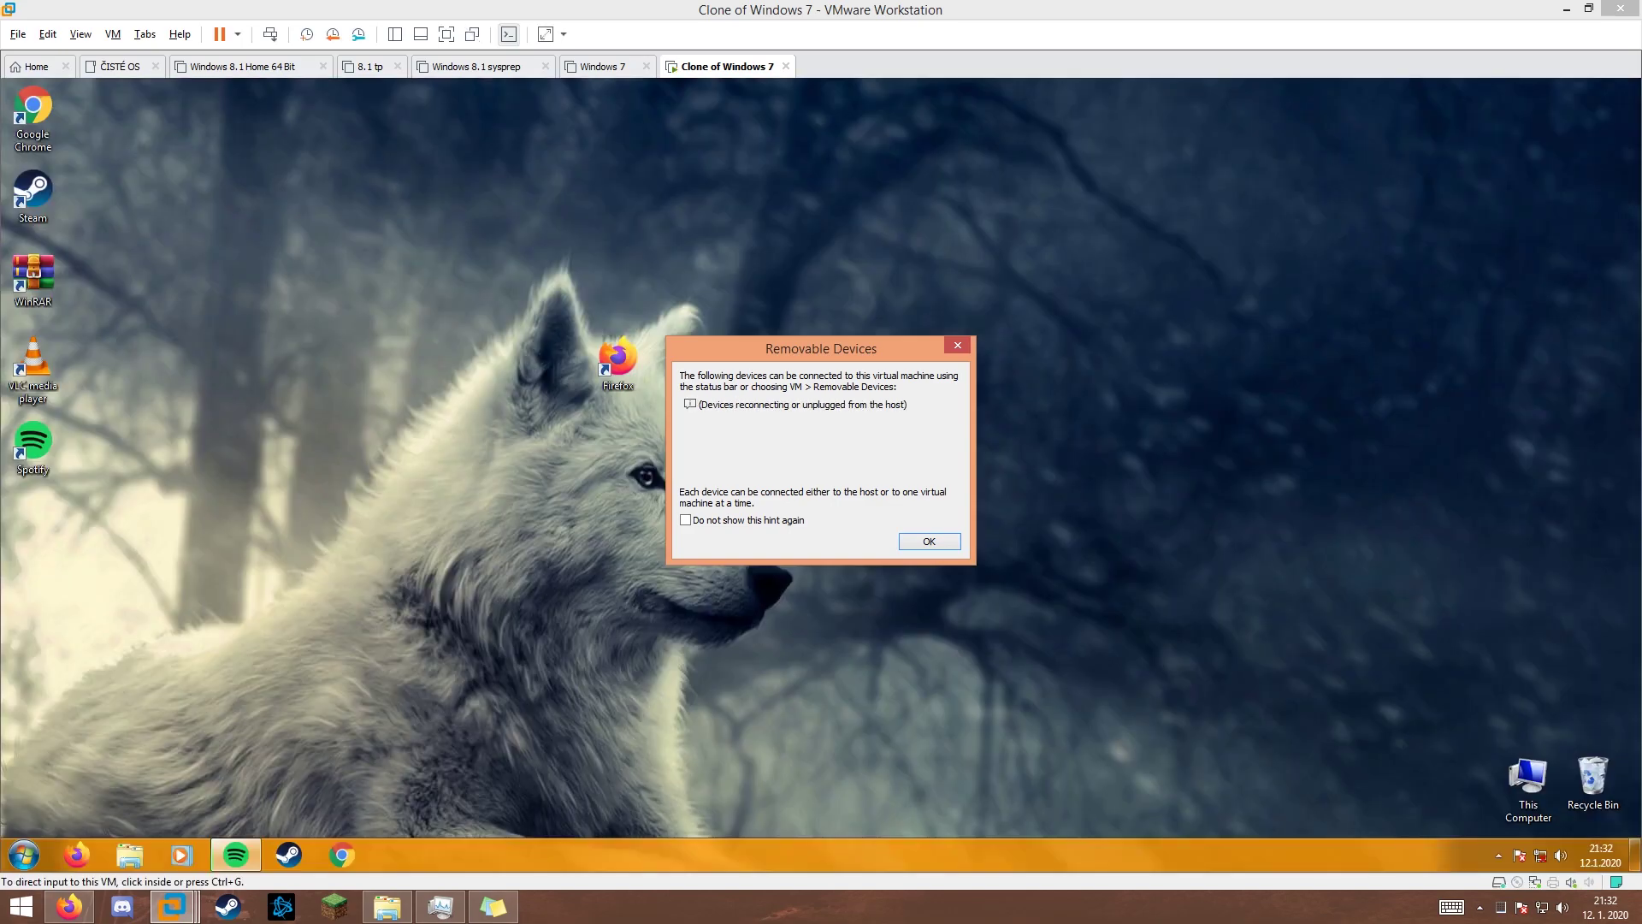
{"action": "left_click", "coordinate": [928, 541]}
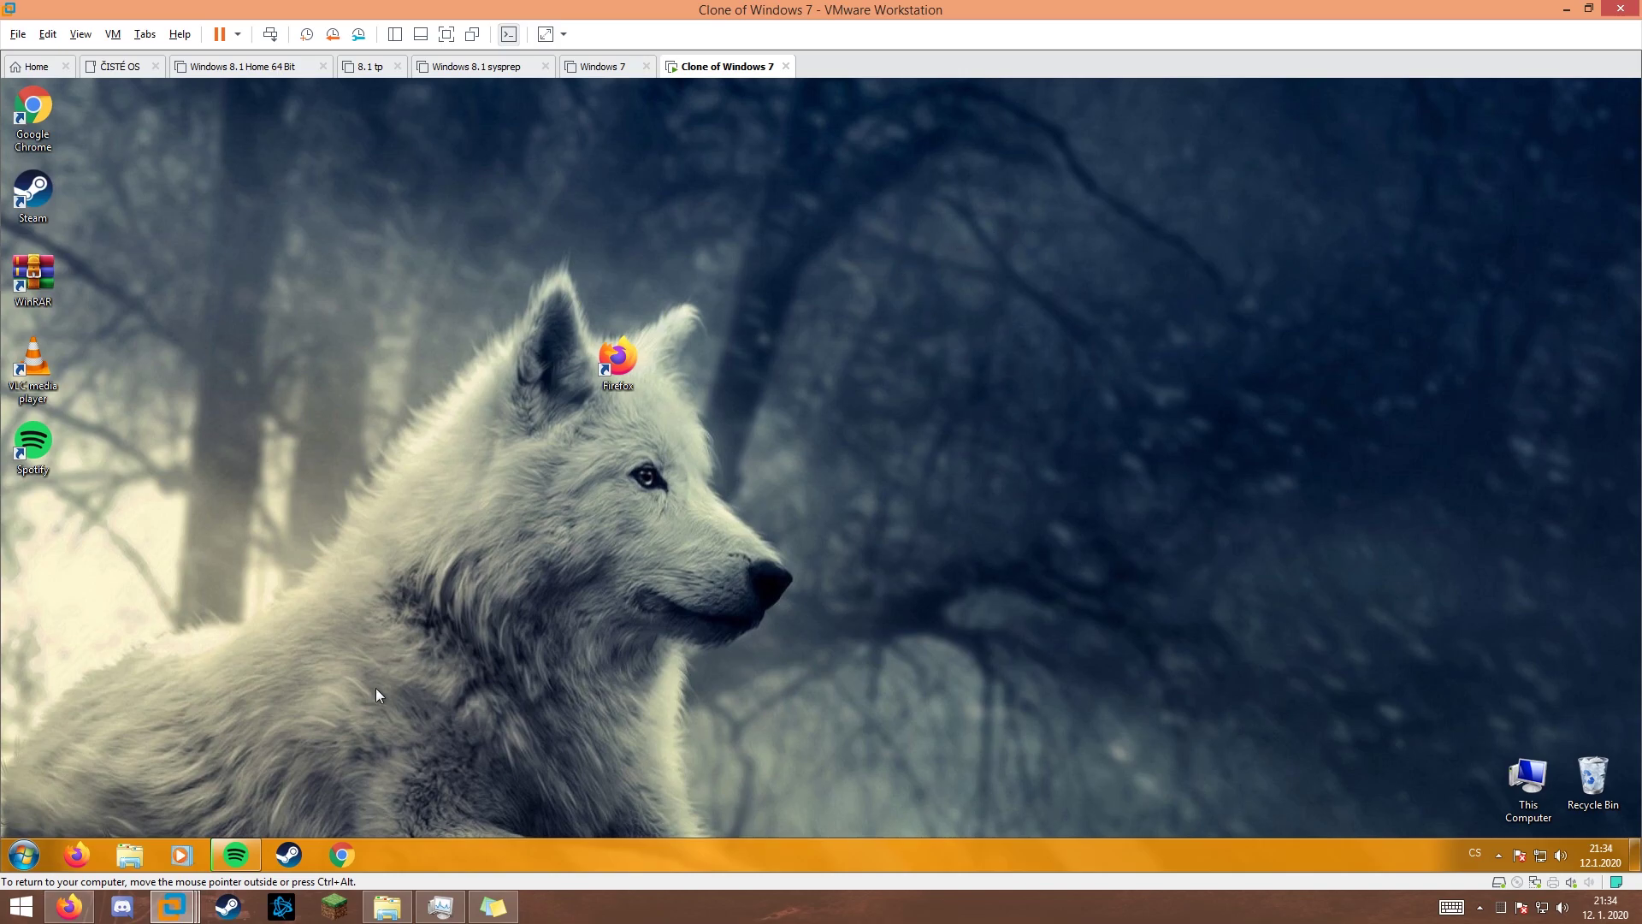
- Open Firefox in the virtual machine and search Google for "amd driver gpu windows 8.1"
{"action": "left_click", "coordinate": [79, 854]}
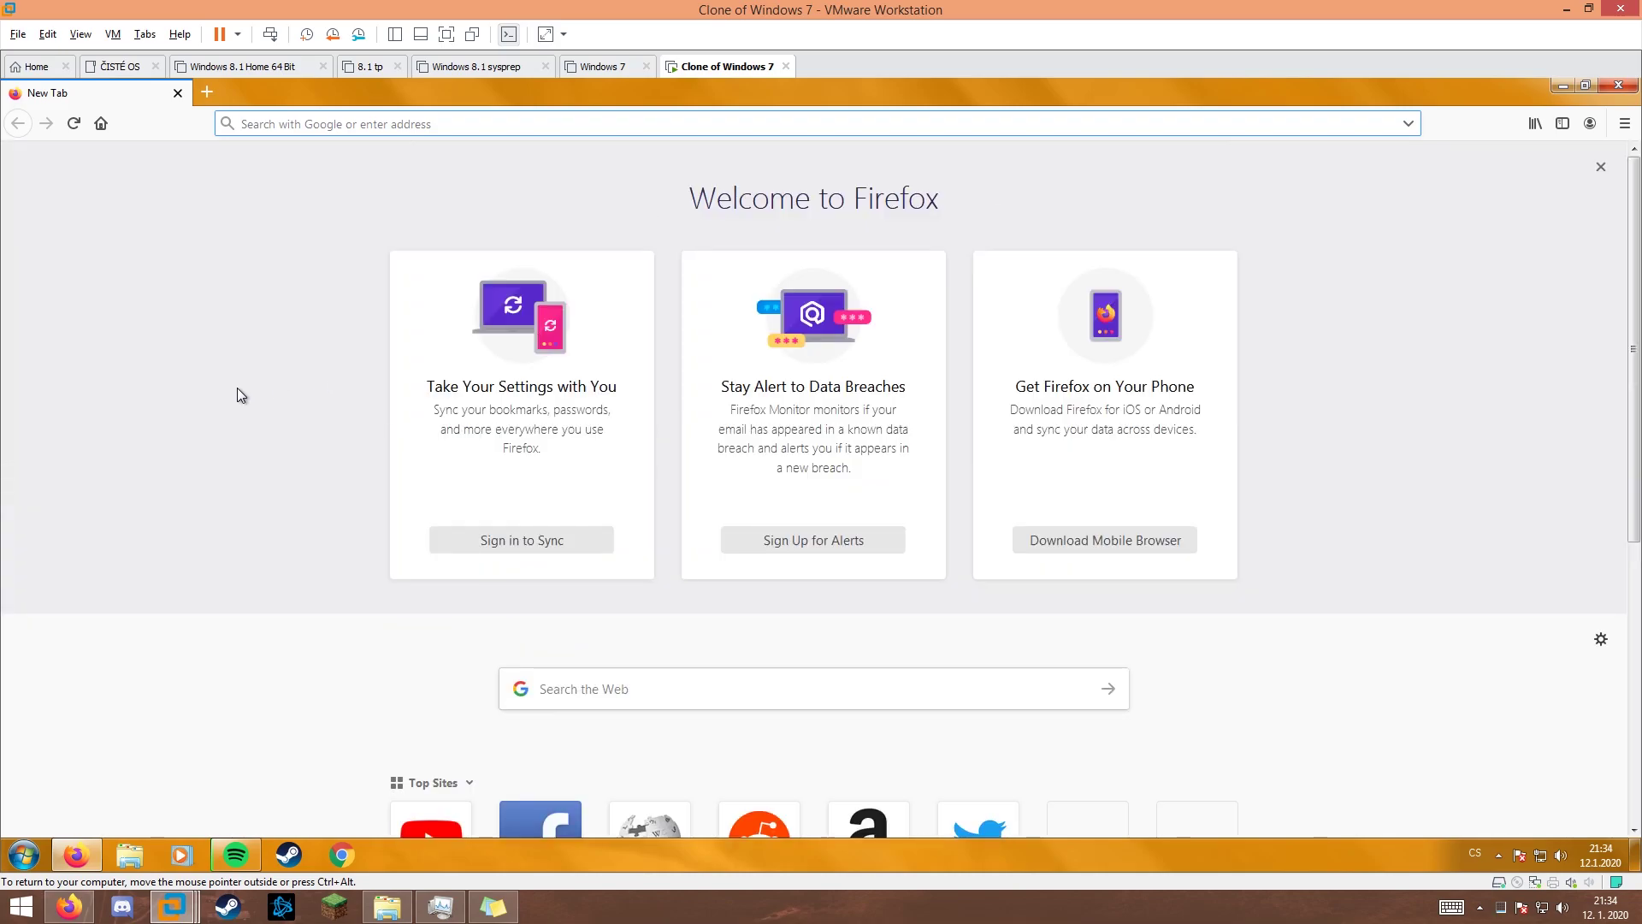
{"action": "type", "text": "amd driver gpu windows 8"}
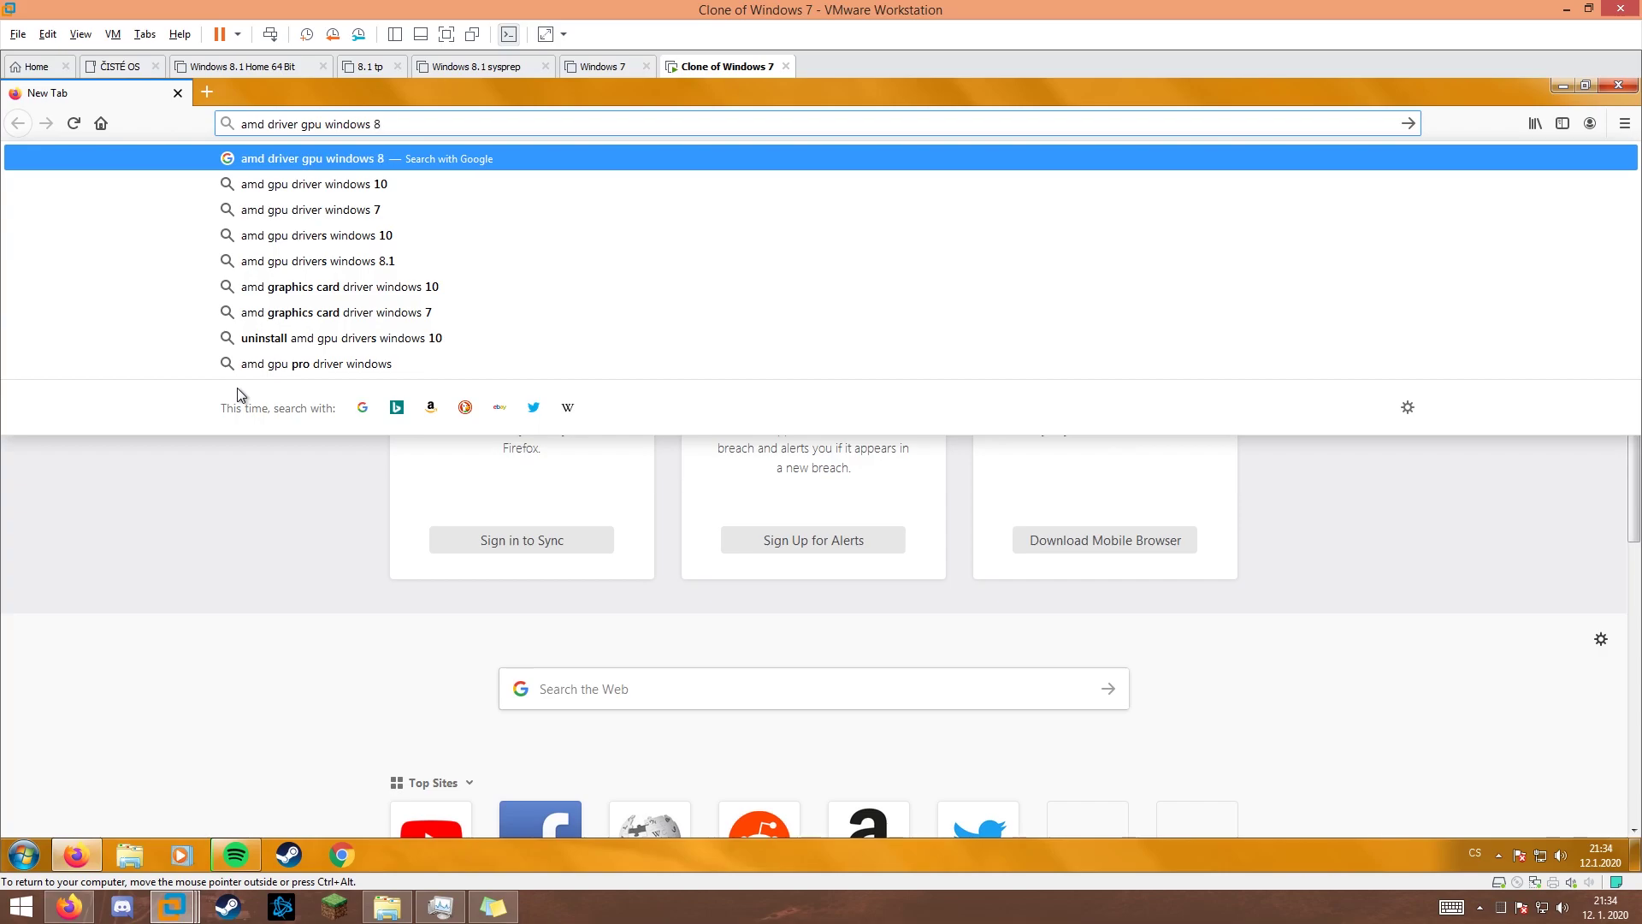
{"action": "type", "text": ".1"}
{"action": "key", "text": "Return"}
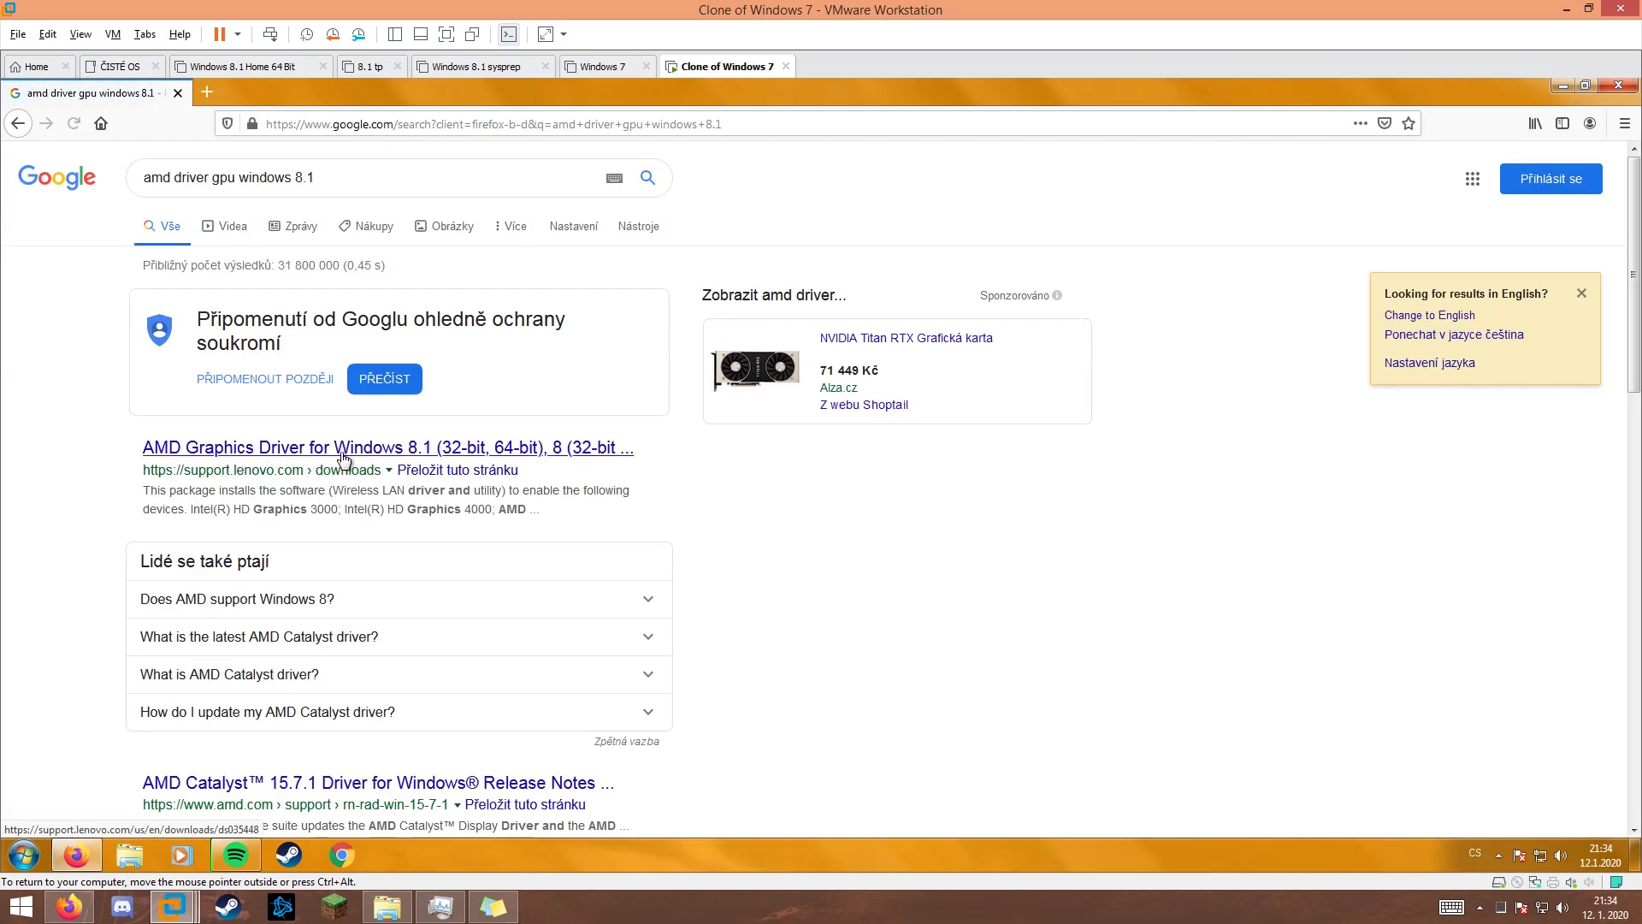
- View the Radeon Software Crimson ReLive Edition 17.5.2 release notes from the search results and return to the results
{"action": "scroll", "coordinate": [339, 460], "scroll_direction": "down", "scroll_amount": 5}
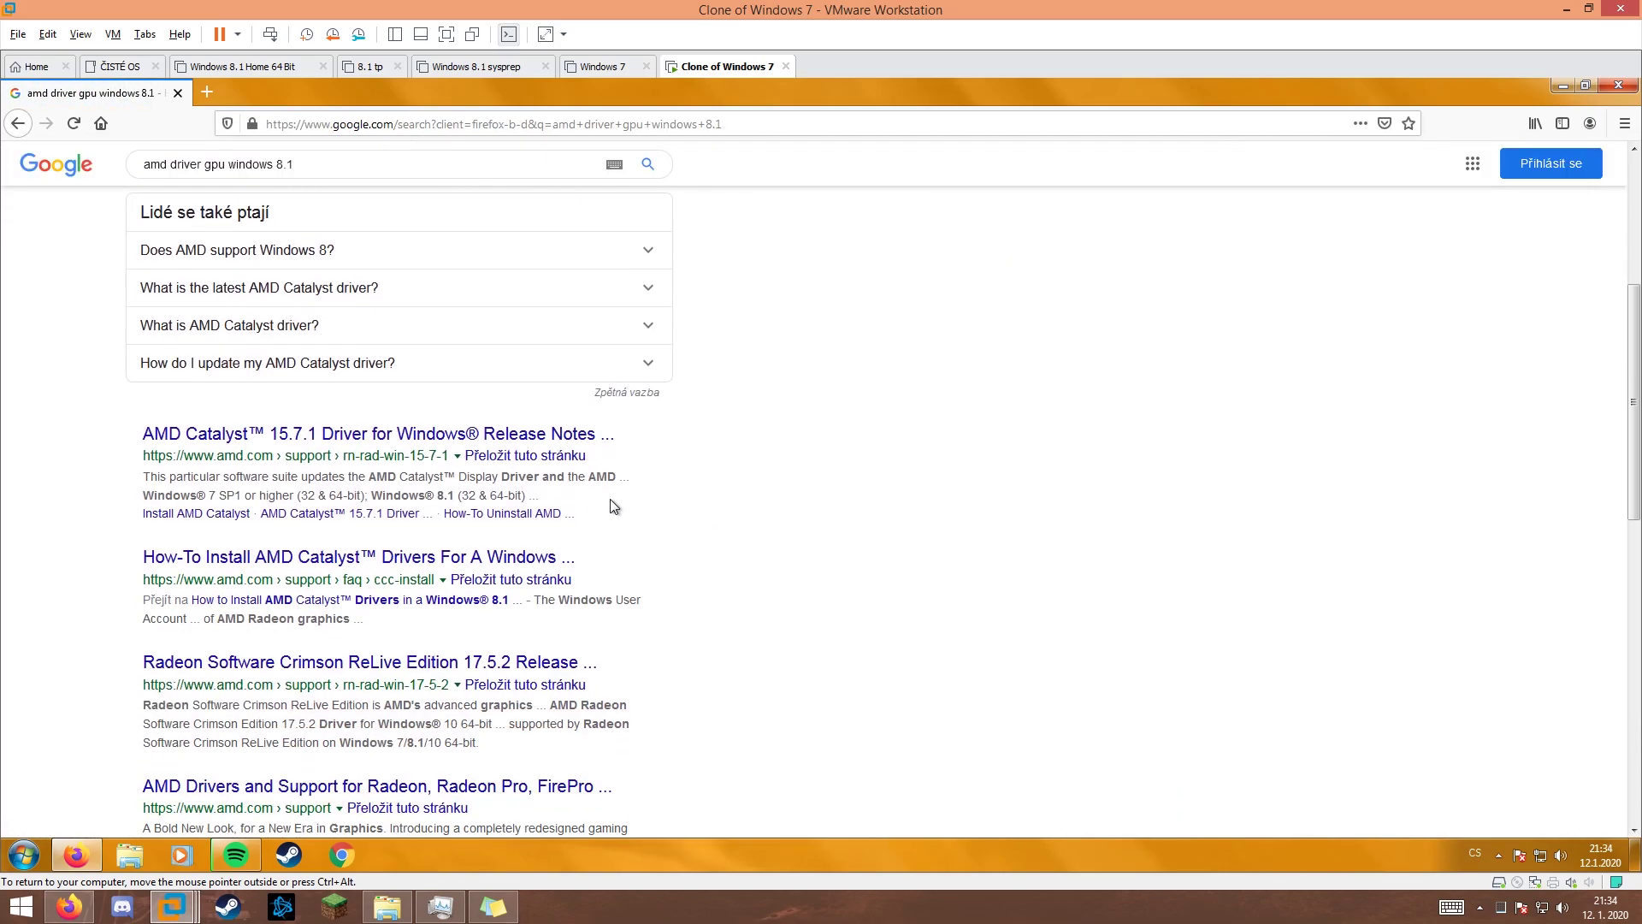
{"action": "scroll", "coordinate": [513, 611], "scroll_direction": "down", "scroll_amount": 1}
{"action": "left_click", "coordinate": [471, 576]}
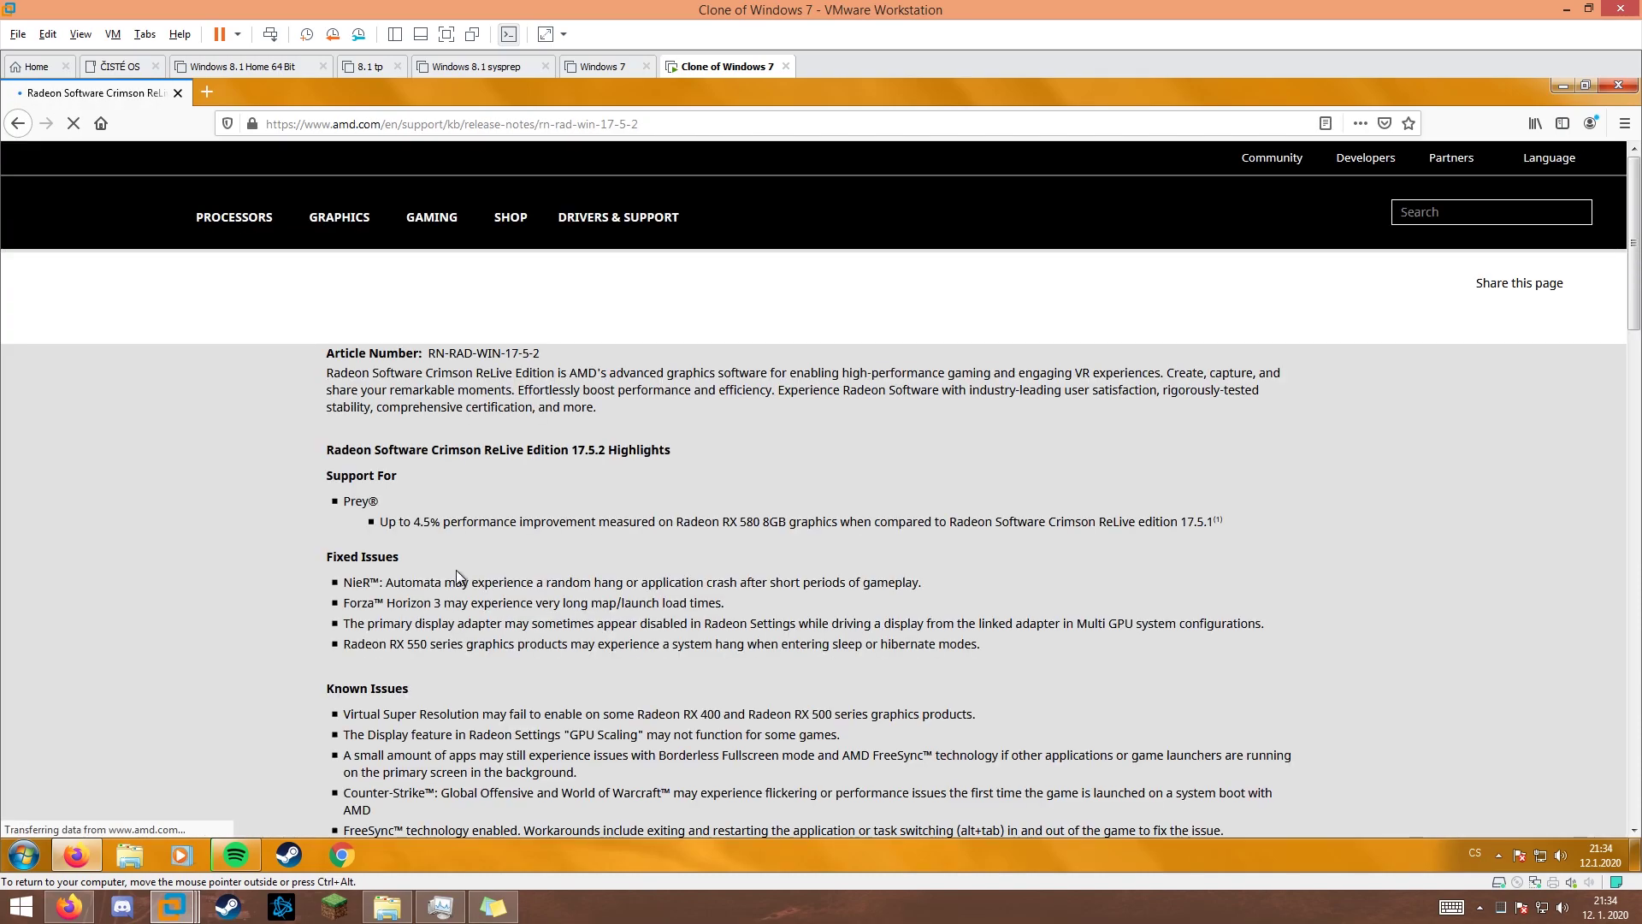
{"action": "mouse_move", "coordinate": [347, 230]}
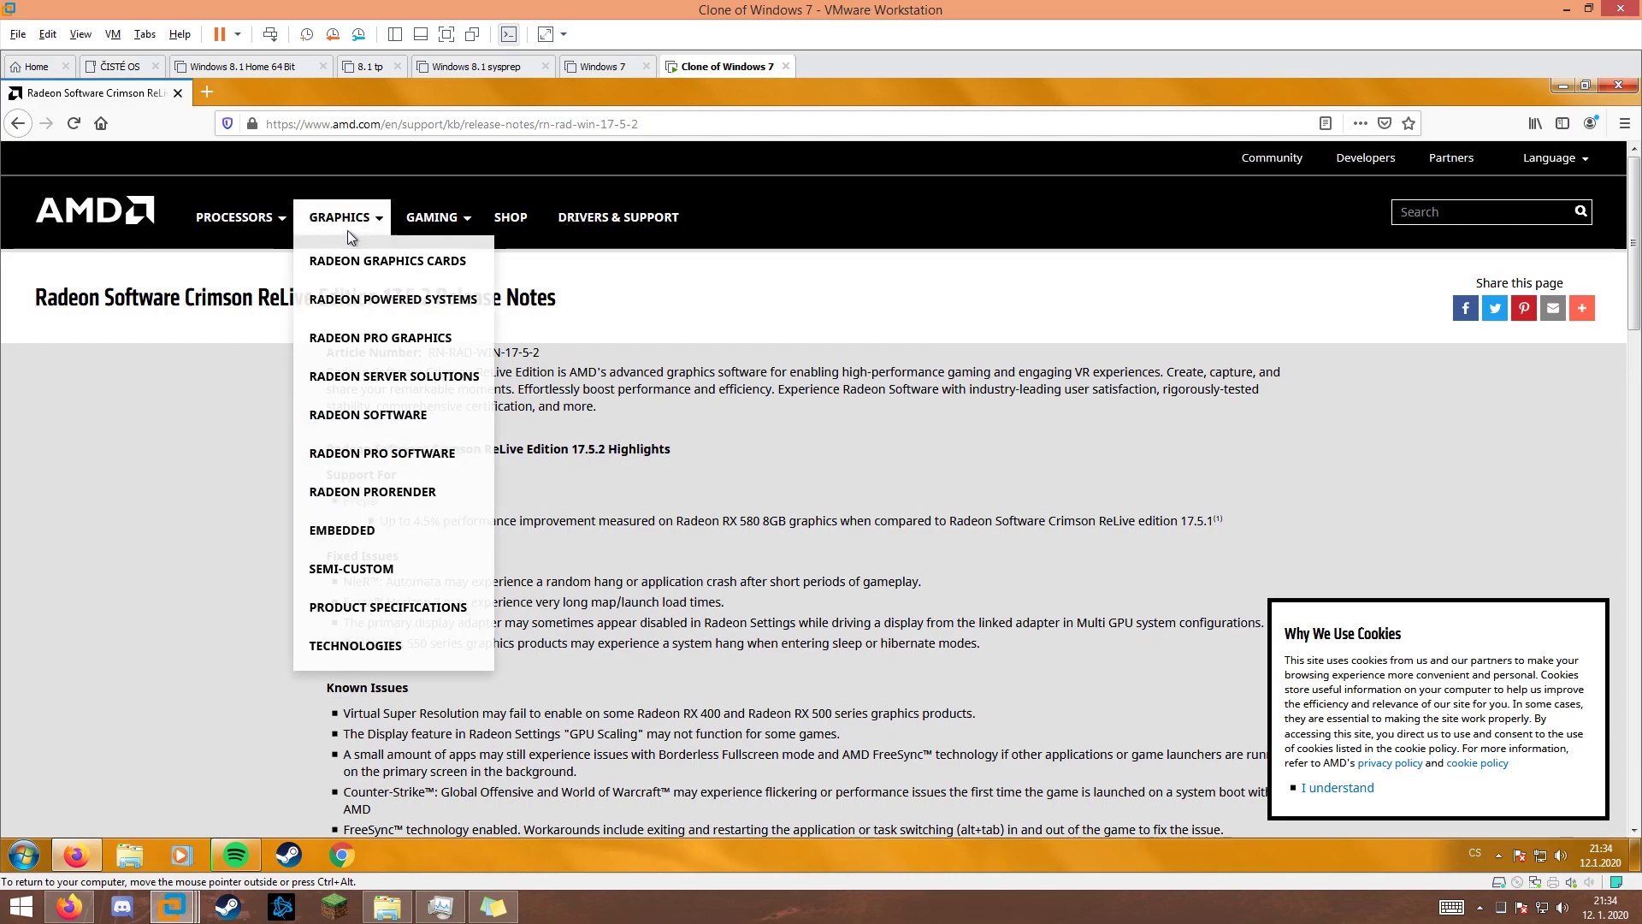
{"action": "left_click", "coordinate": [18, 127]}
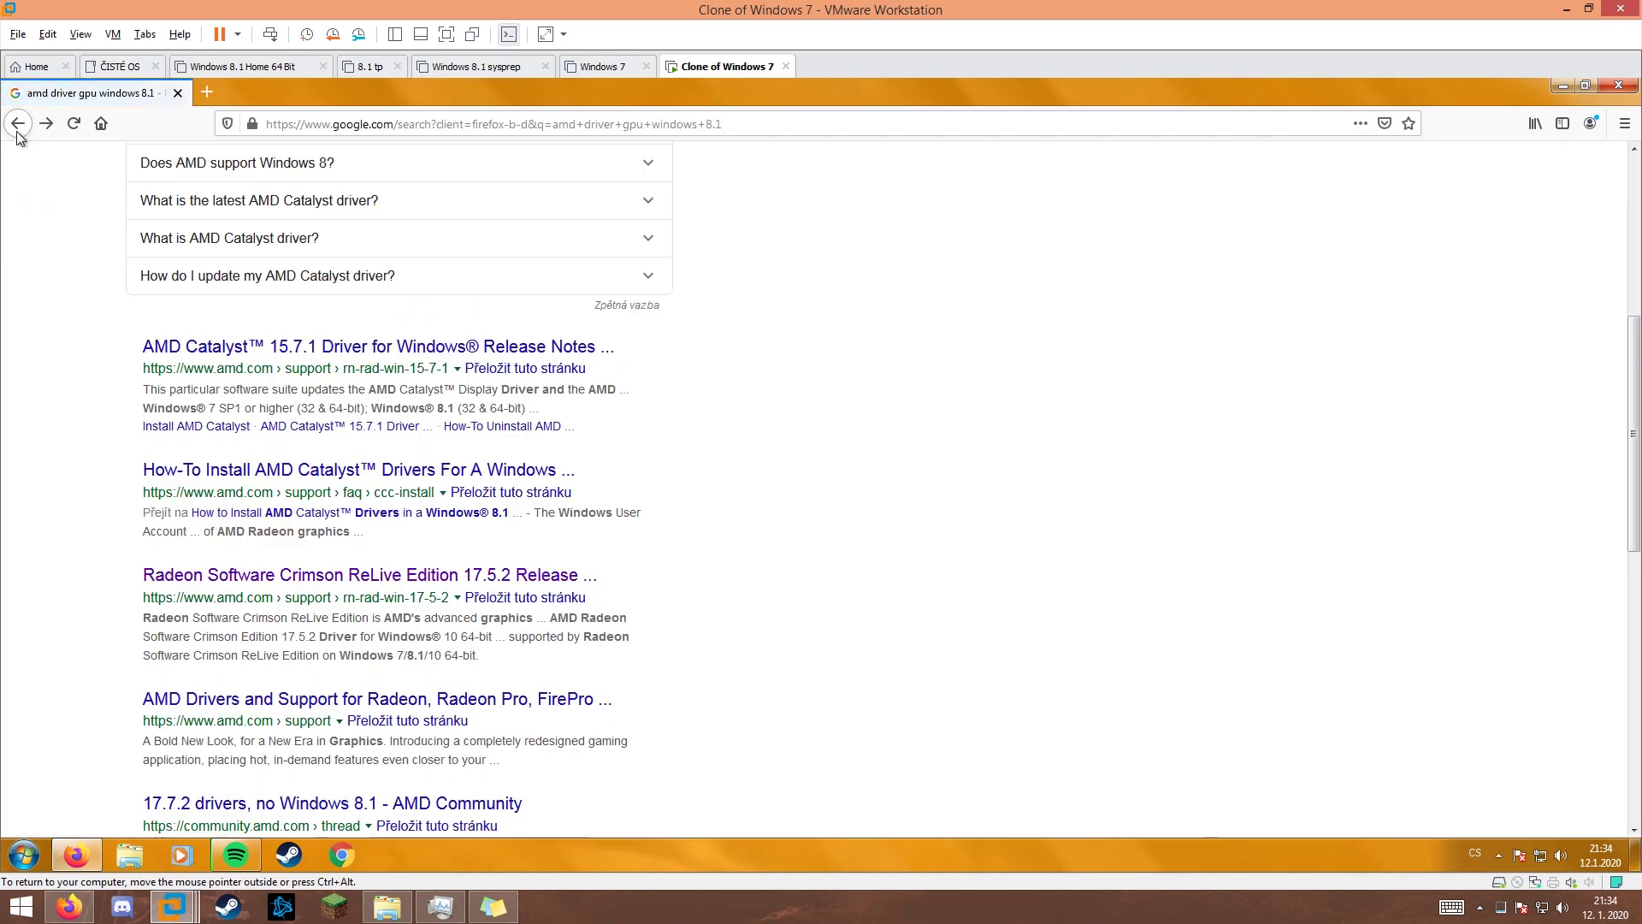
- Read the AMD Community thread "17.7.2 drivers, no Windows 8.1" and close the browser
{"action": "scroll", "coordinate": [342, 551], "scroll_direction": "down", "scroll_amount": 3}
{"action": "left_click", "coordinate": [338, 557]}
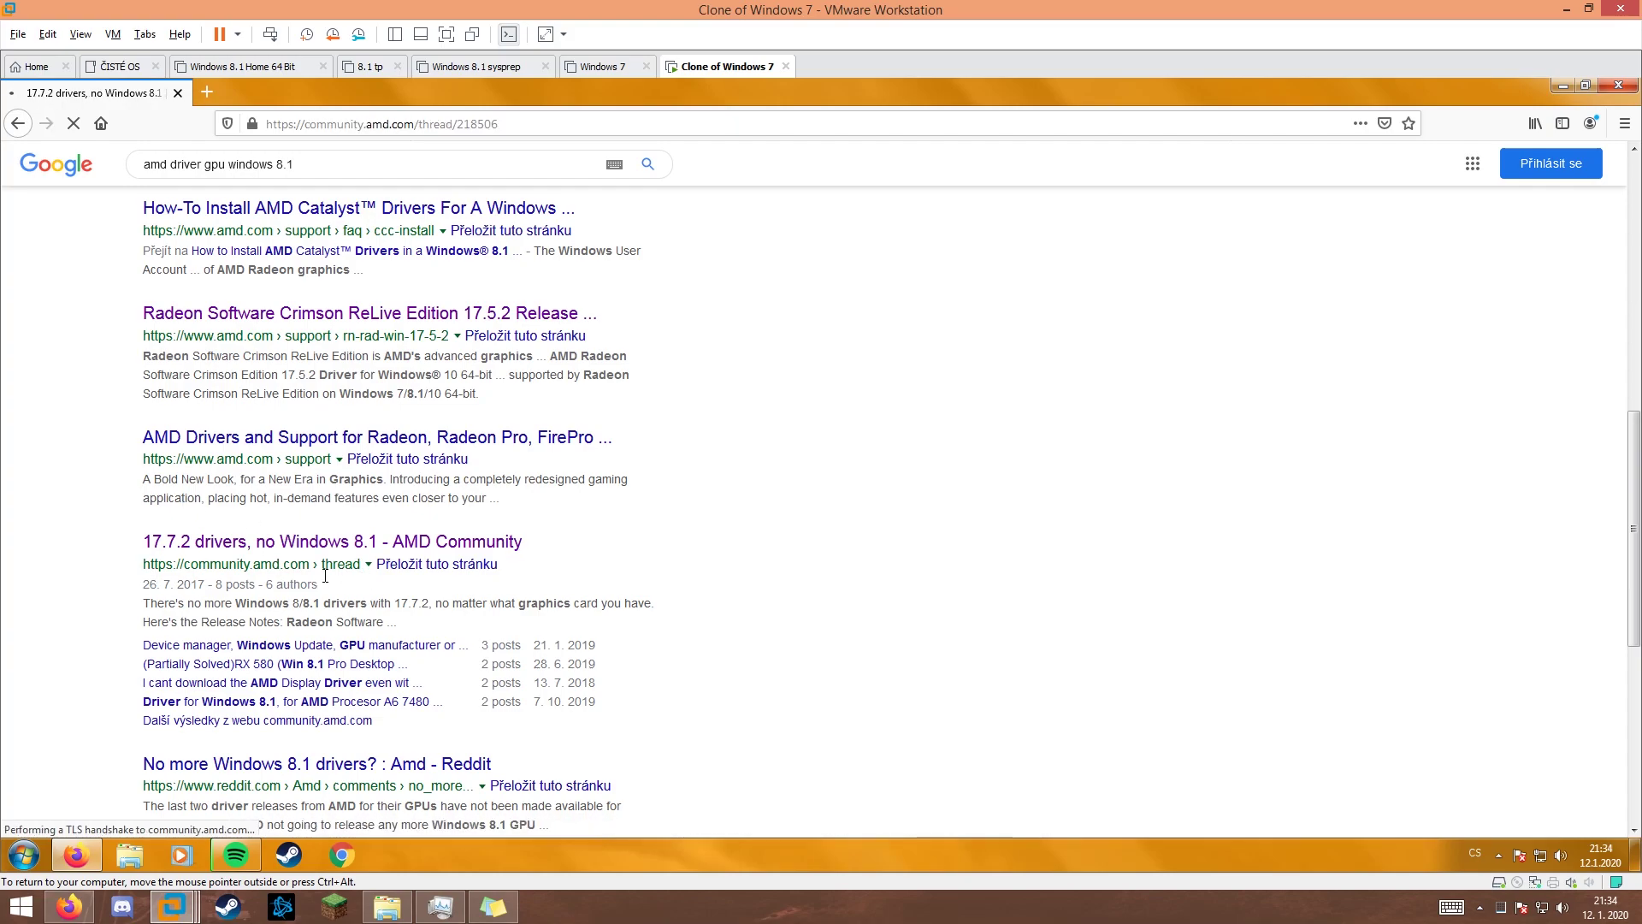
{"action": "scroll", "coordinate": [237, 549], "scroll_direction": "down", "scroll_amount": 2}
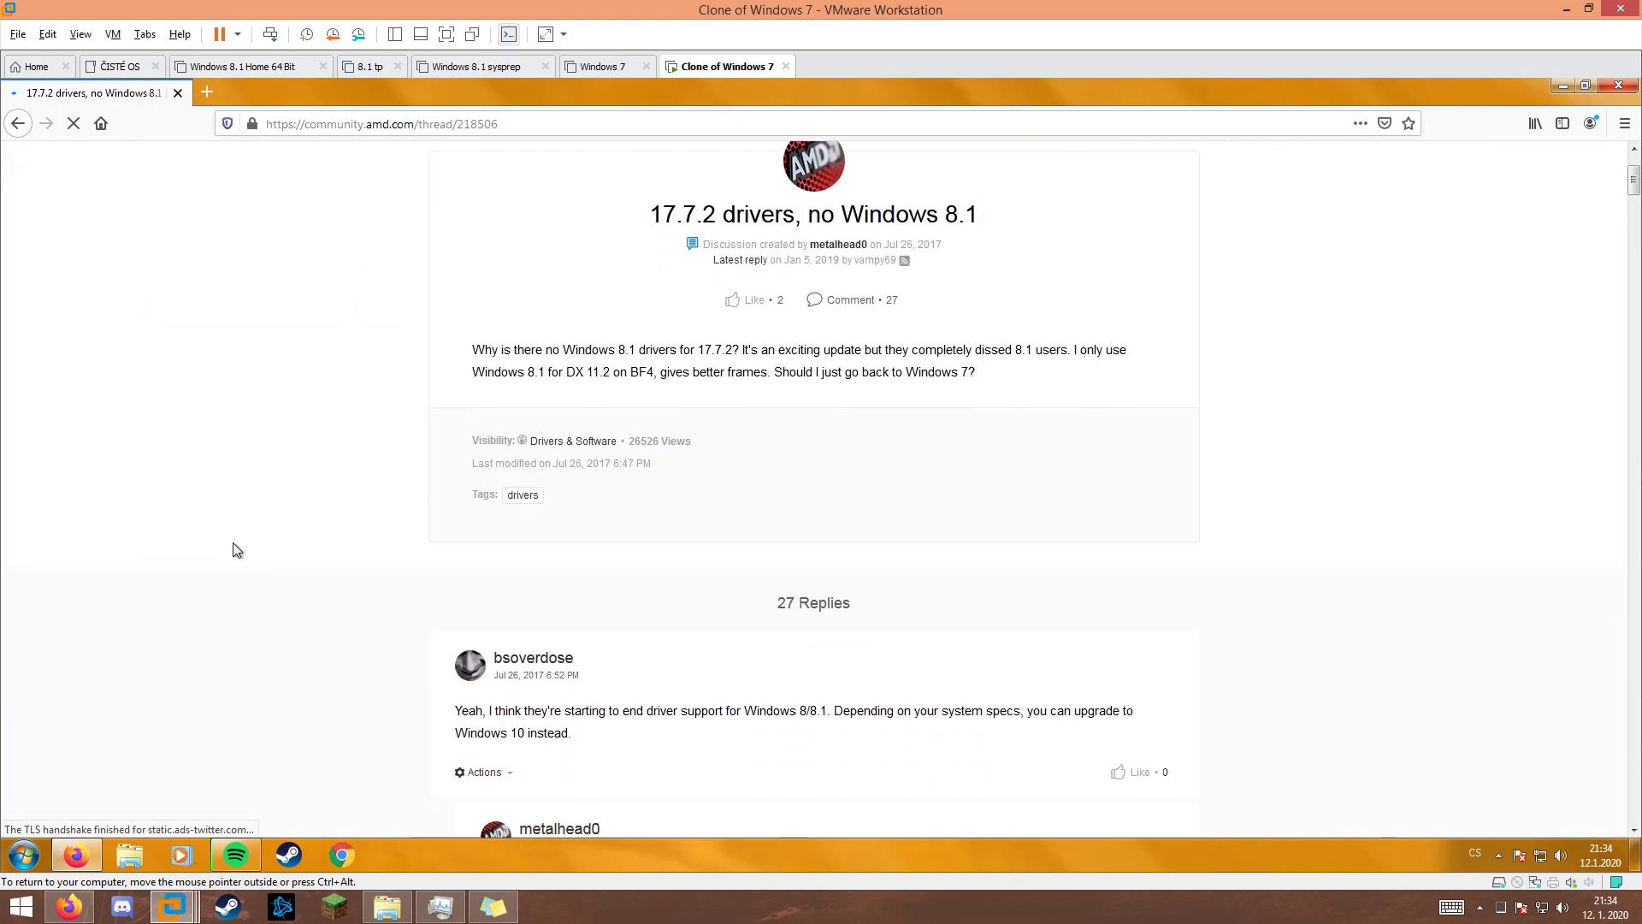
{"action": "left_click", "coordinate": [1618, 87]}
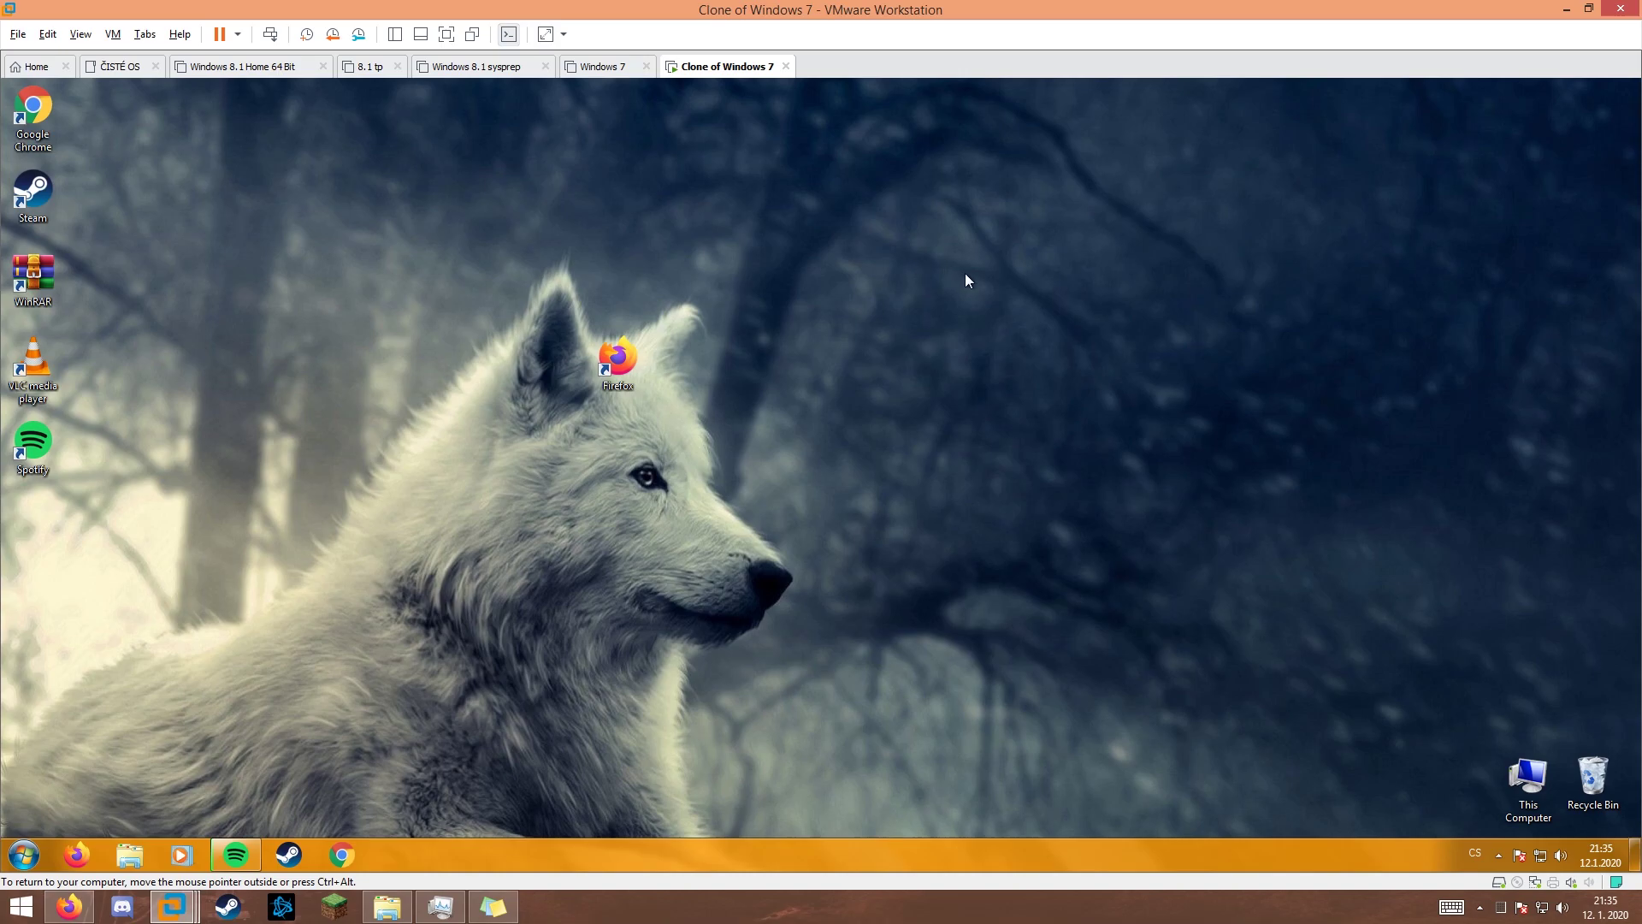
{"action": "left_click_drag", "start_coordinate": [375, 426], "coordinate": [847, 629]}
{"action": "left_click_drag", "start_coordinate": [988, 689], "coordinate": [526, 554]}
- Reopen Firefox in a smaller, unmaximized window and search Google for "asus b350 drivers"
{"action": "left_click", "coordinate": [78, 858]}
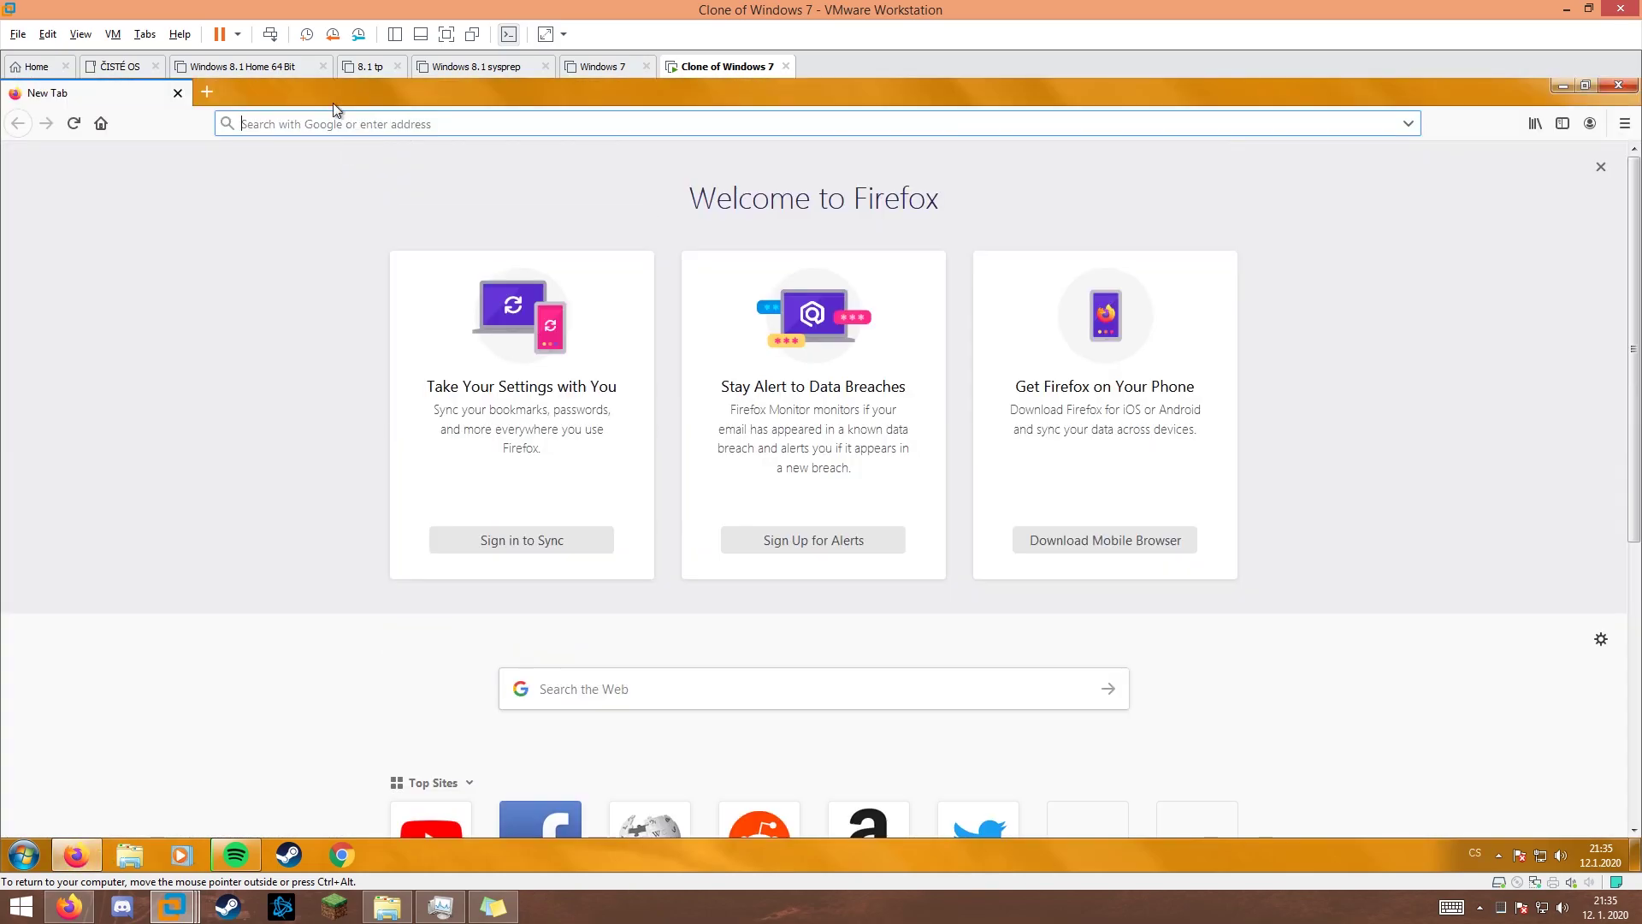
{"action": "left_click_drag", "start_coordinate": [331, 96], "coordinate": [525, 122]}
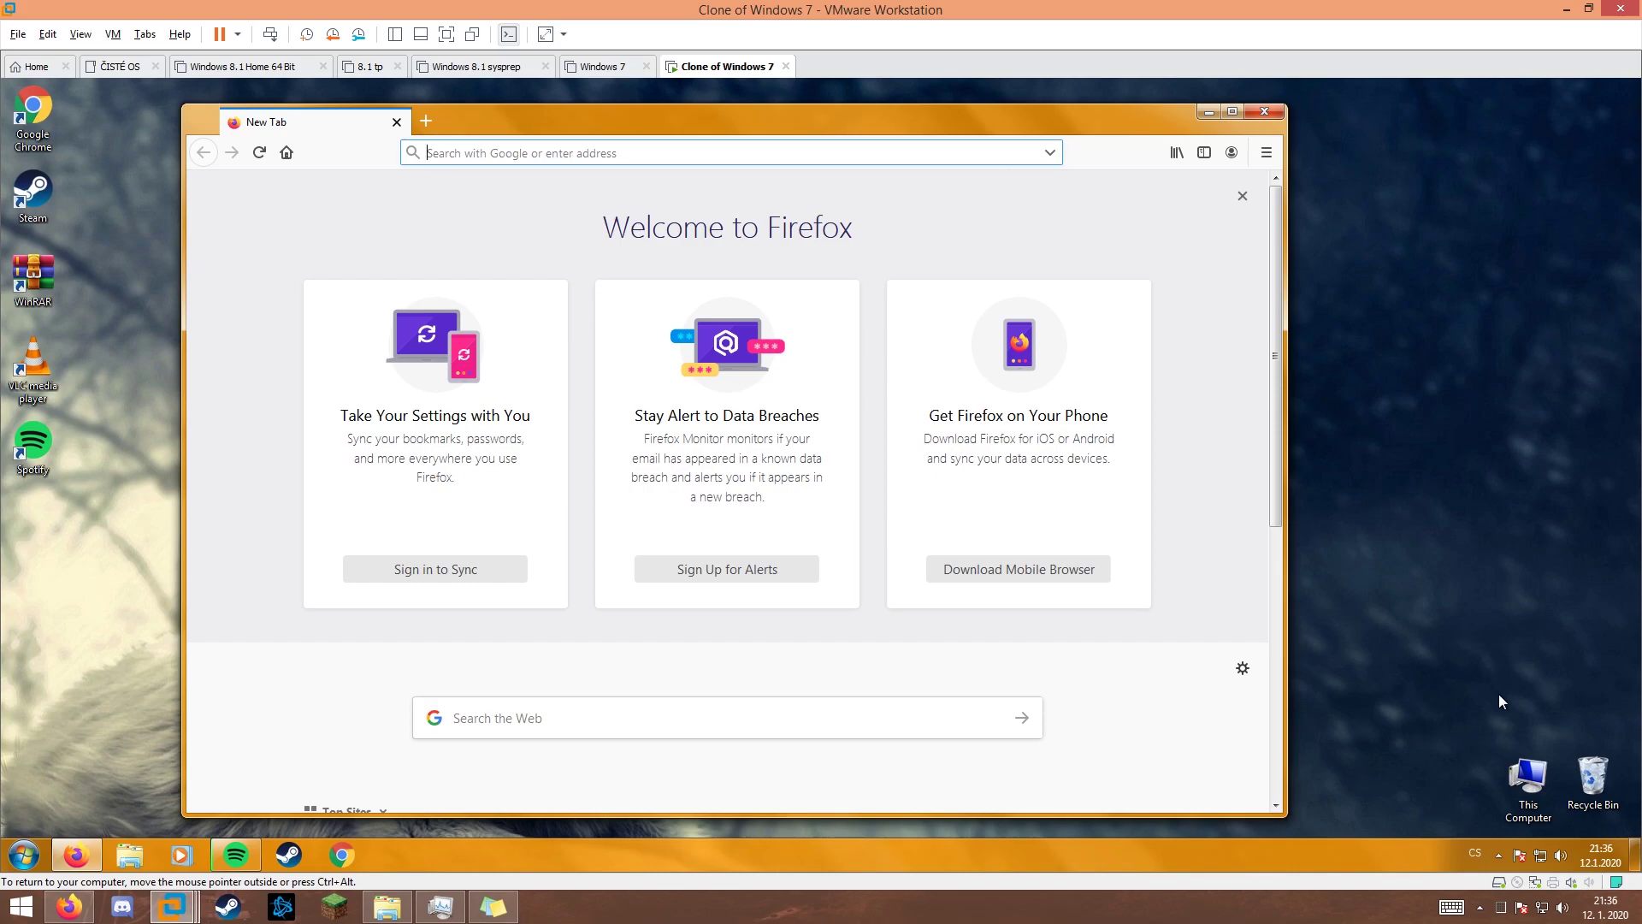
{"action": "left_click_drag", "start_coordinate": [570, 121], "coordinate": [550, 118]}
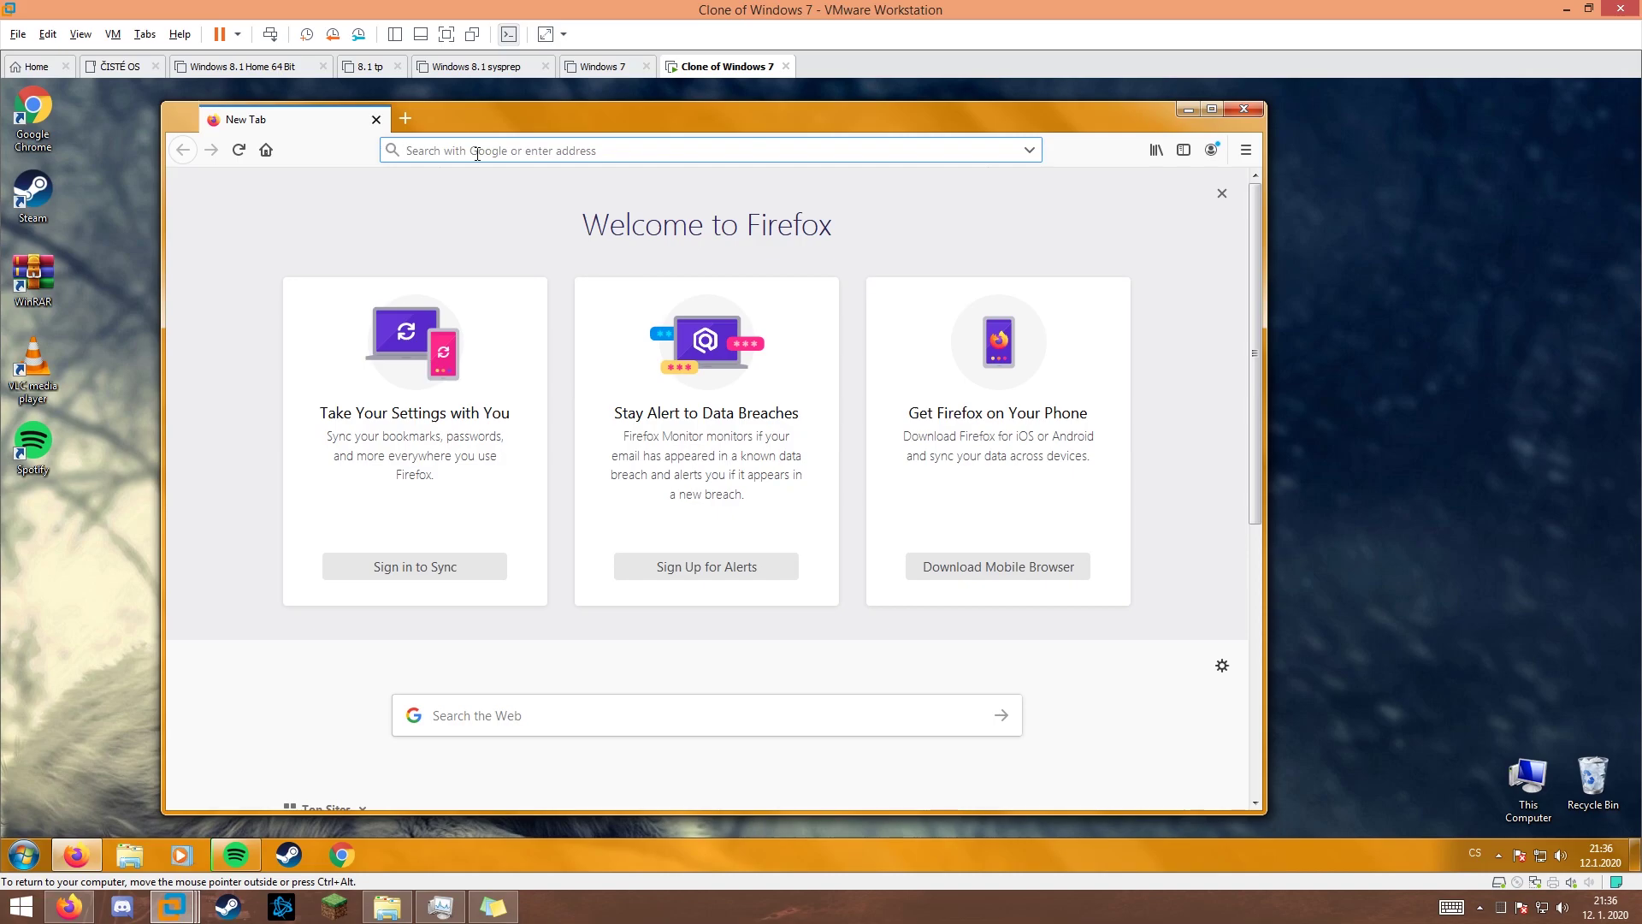
{"action": "type", "text": "asus"}
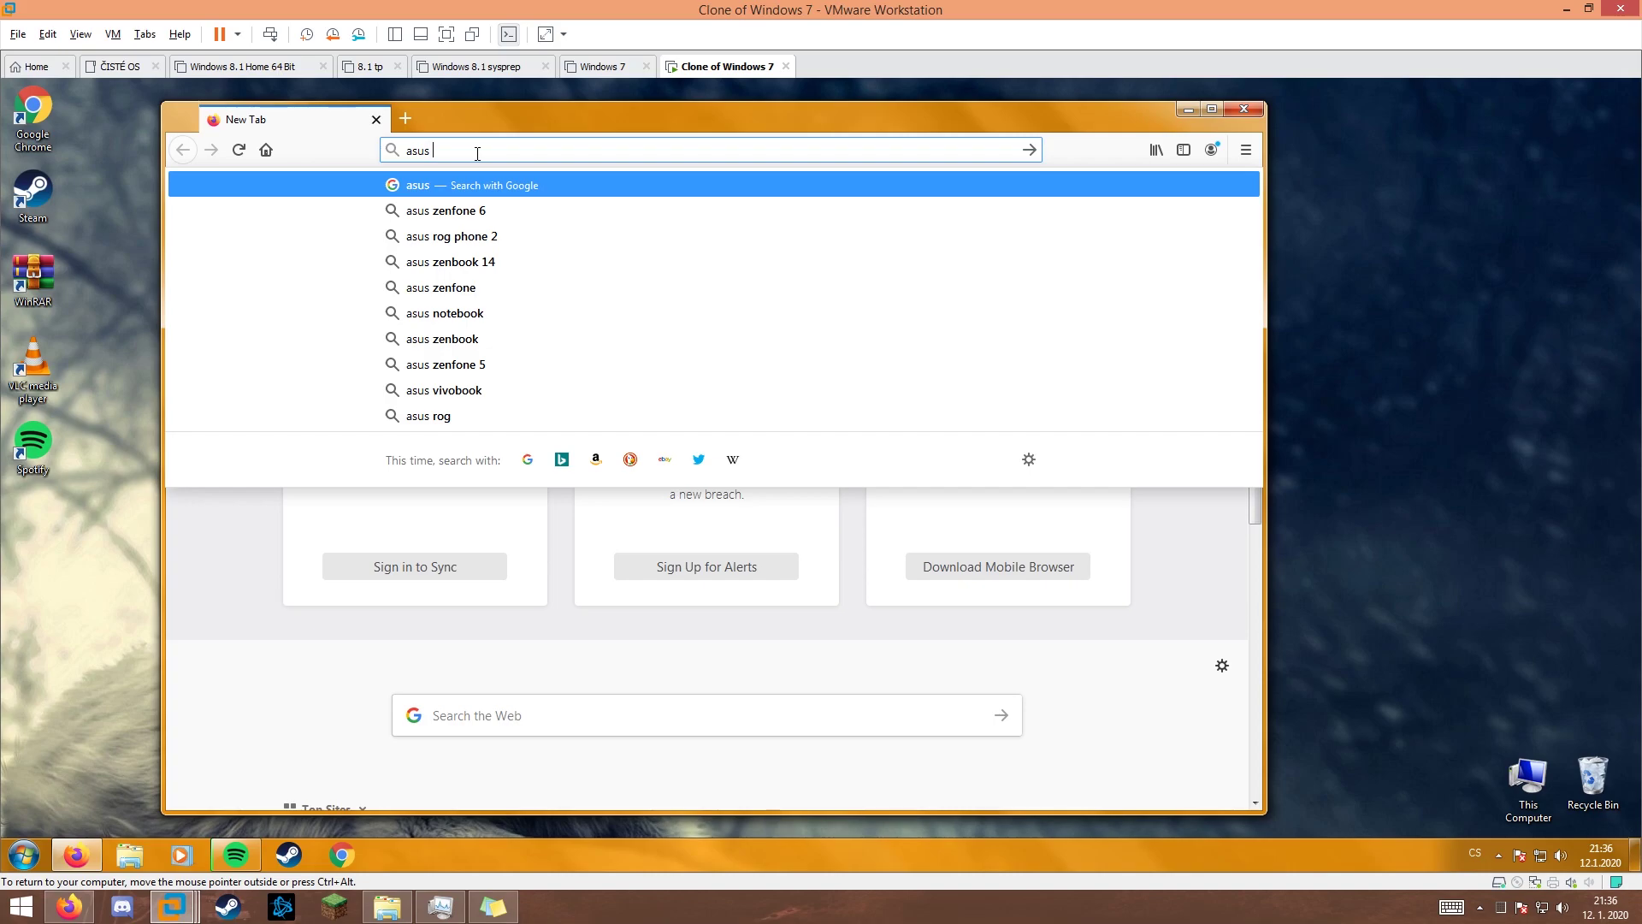
{"action": "type", "text": "b350 drivers"}
{"action": "key", "text": "Return"}
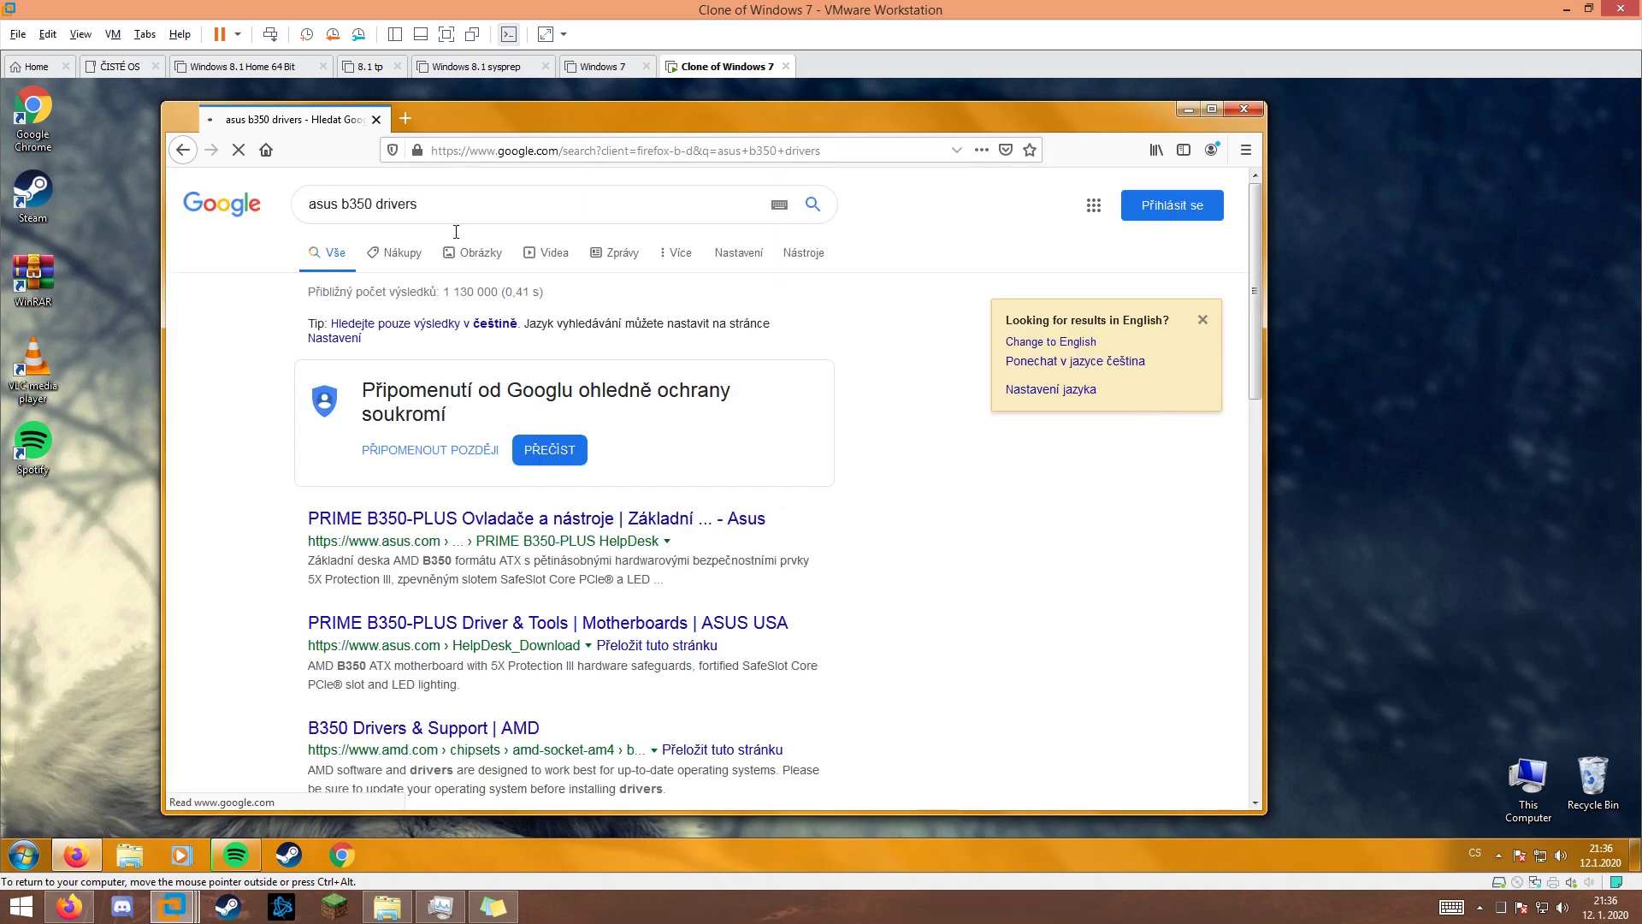
- Check which operating systems the ASUS PRIME B350-PLUS driver page offers for selection, and close the browser
{"action": "left_click", "coordinate": [479, 518]}
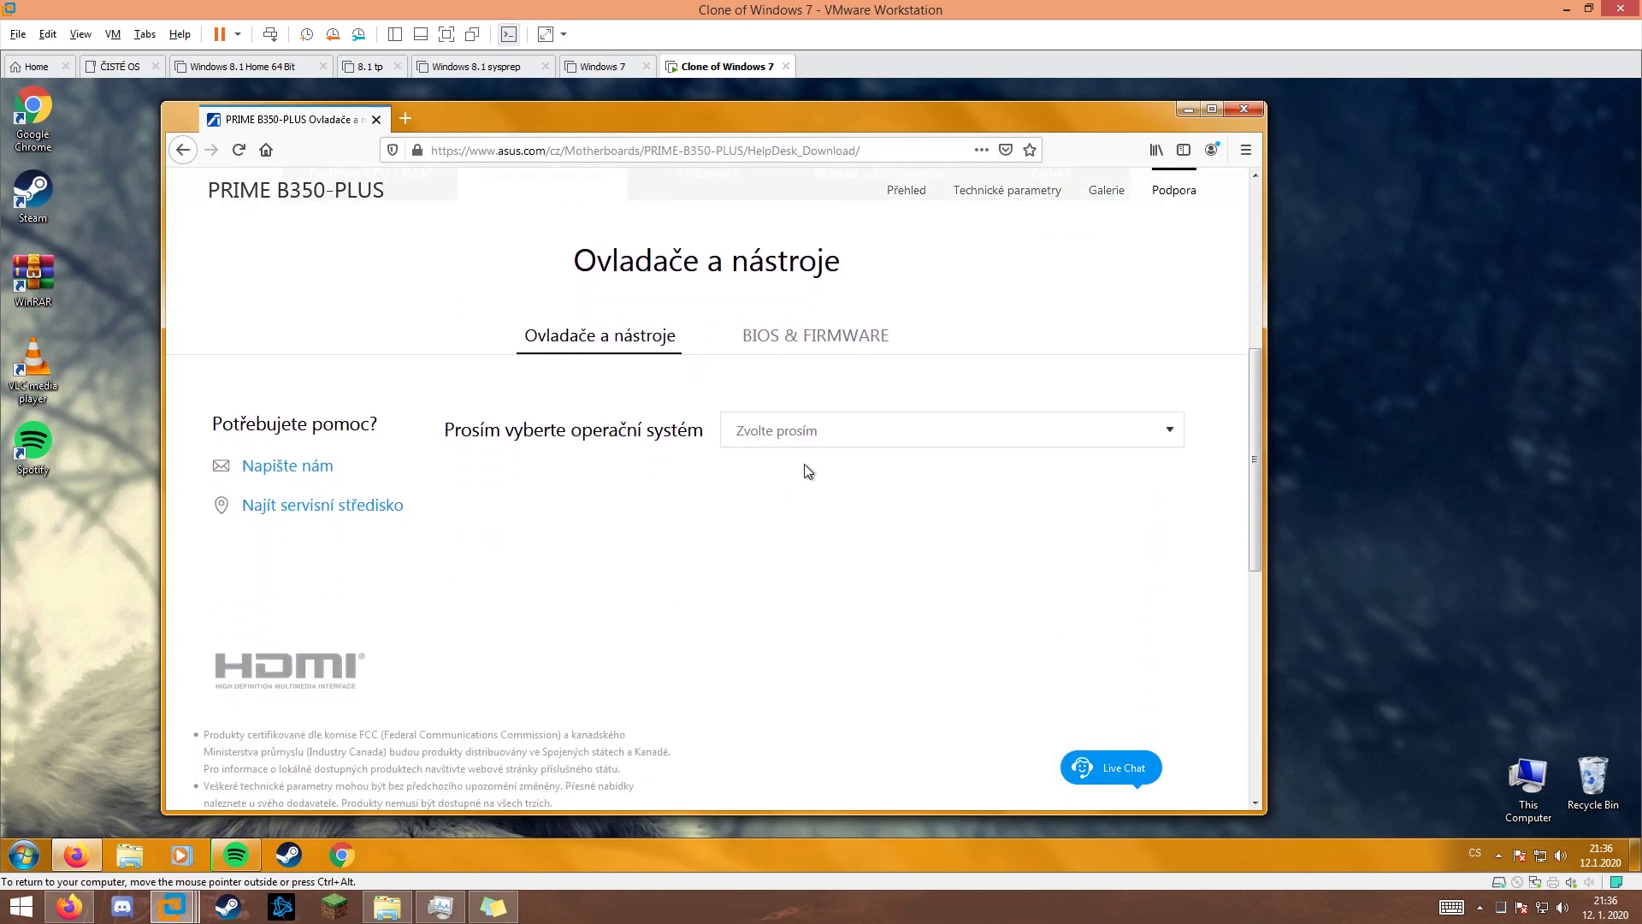
{"action": "left_click", "coordinate": [804, 433]}
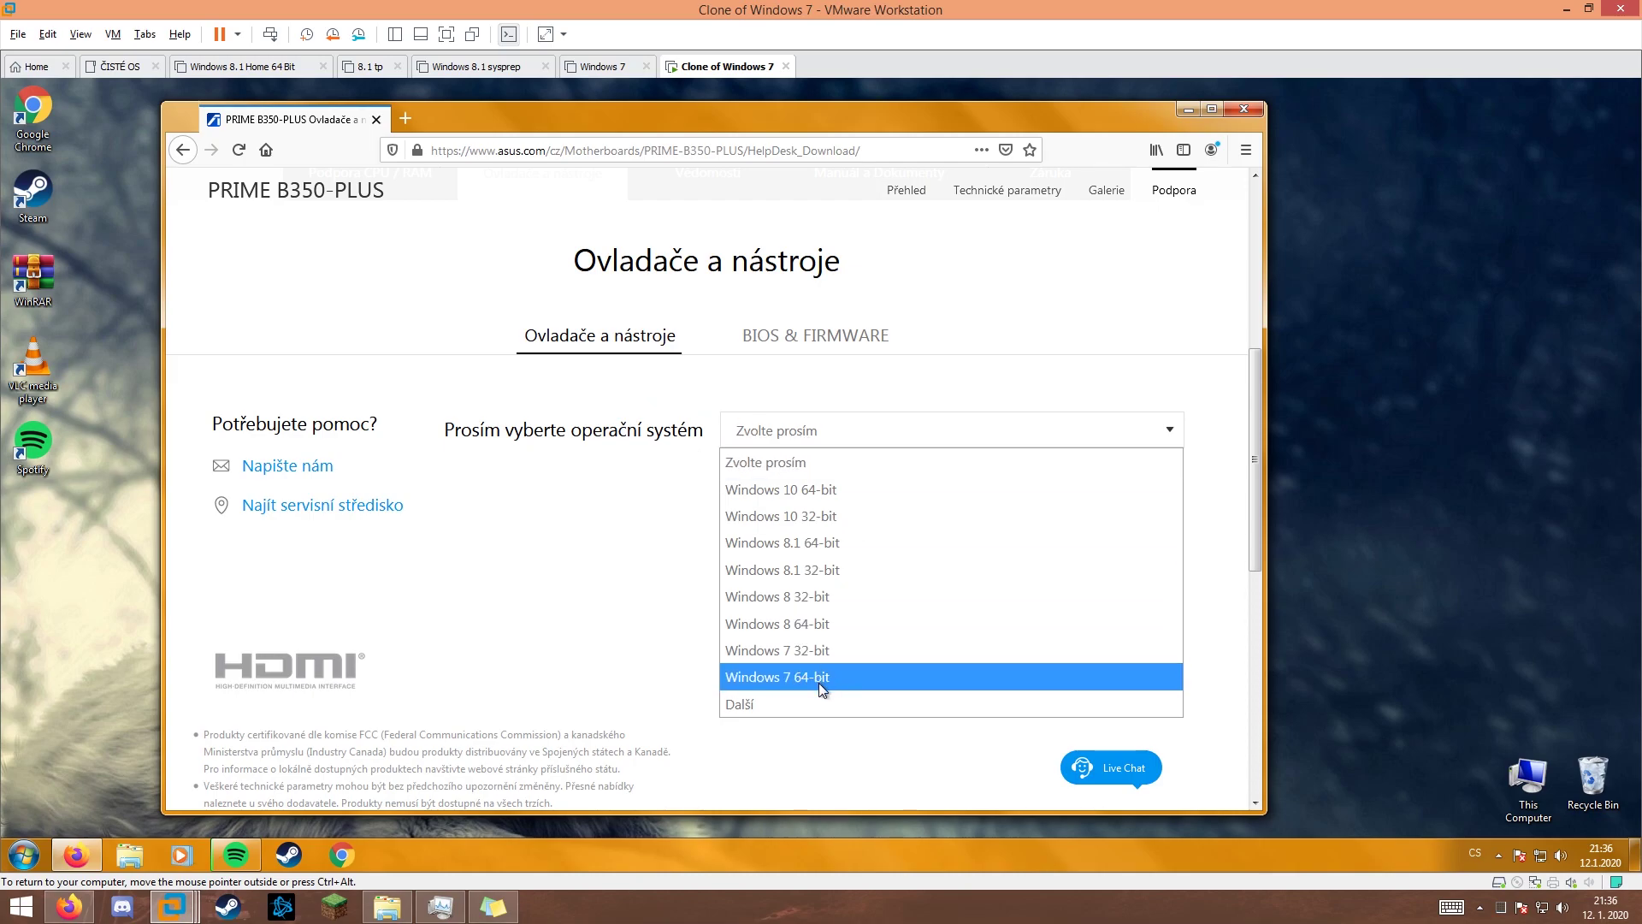
{"action": "left_click", "coordinate": [627, 618]}
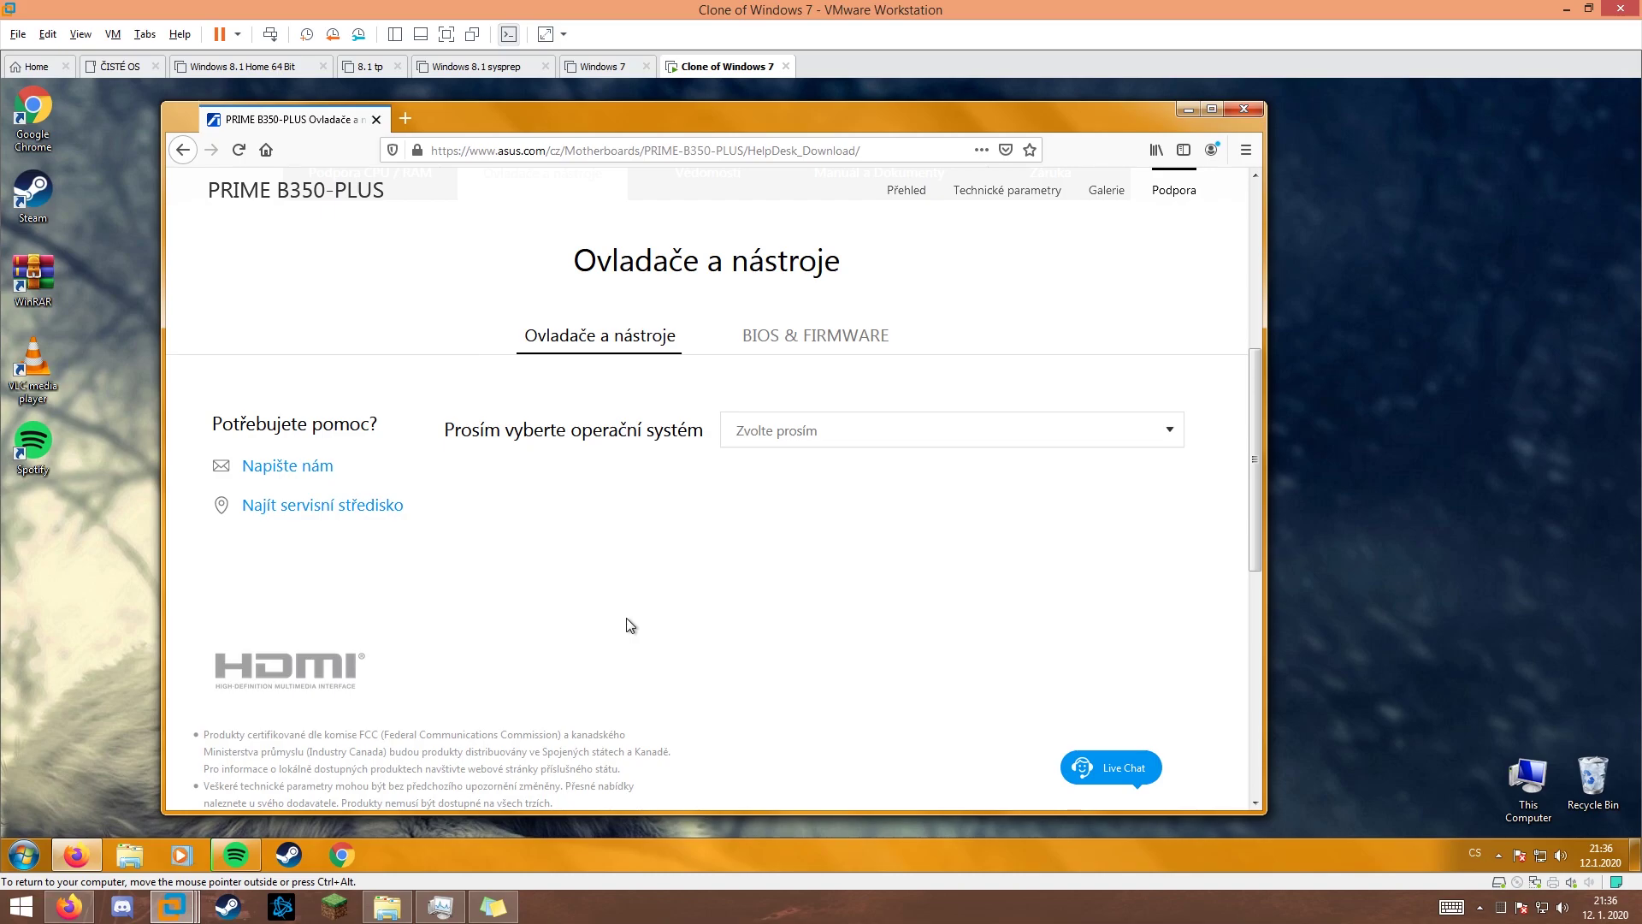
{"action": "scroll", "coordinate": [736, 445], "scroll_direction": "up", "scroll_amount": 5}
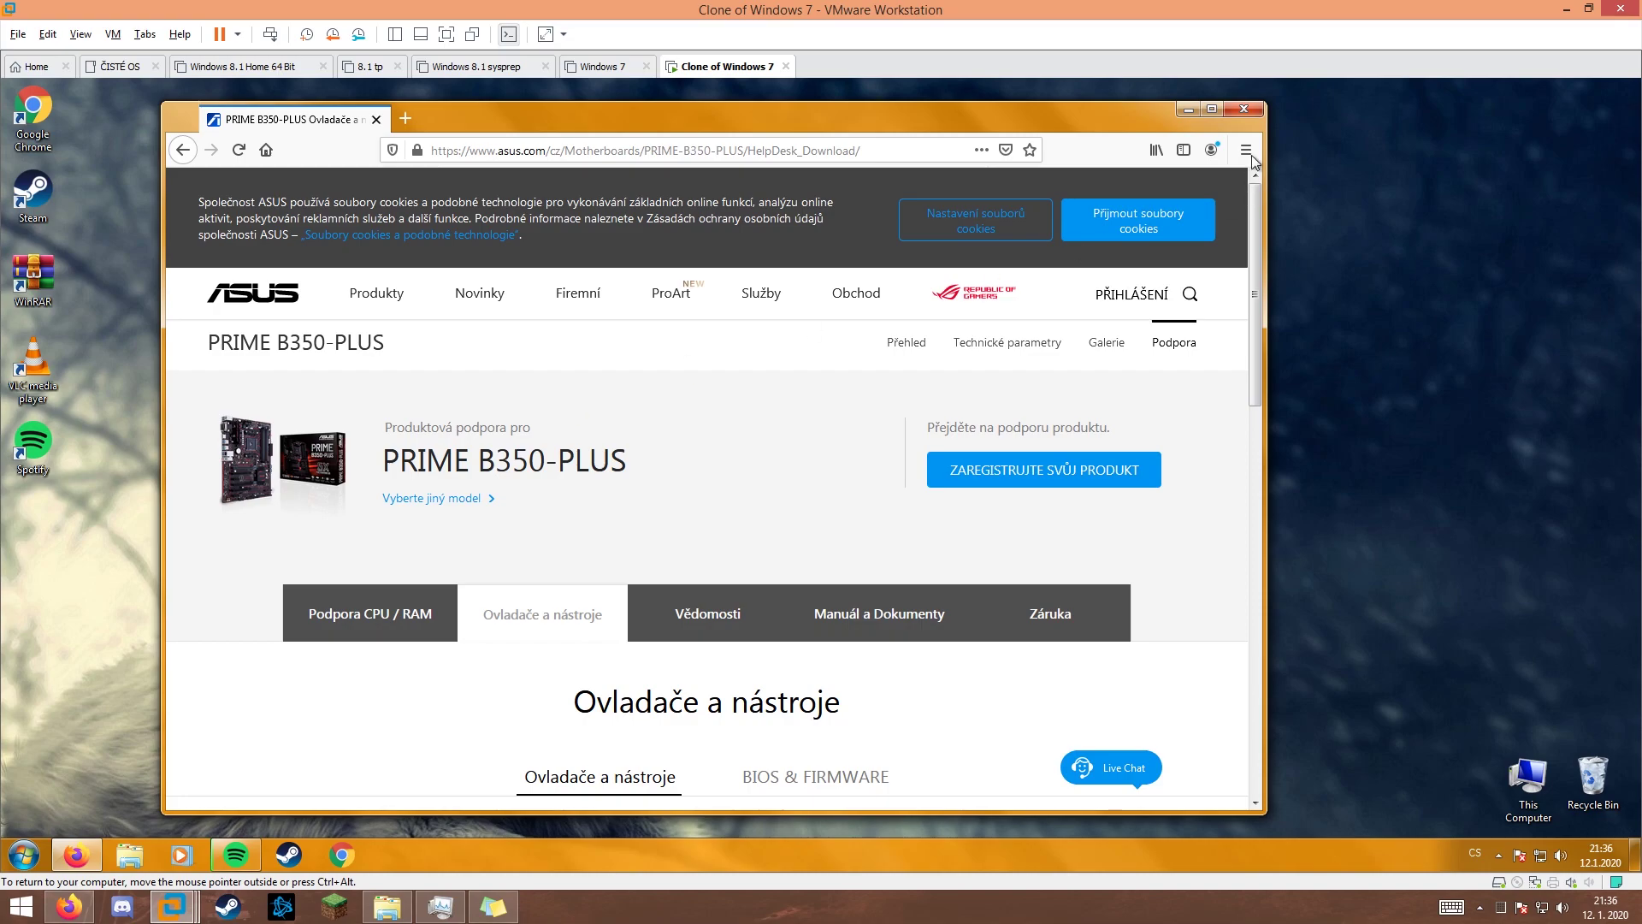
{"action": "left_click", "coordinate": [1244, 111]}
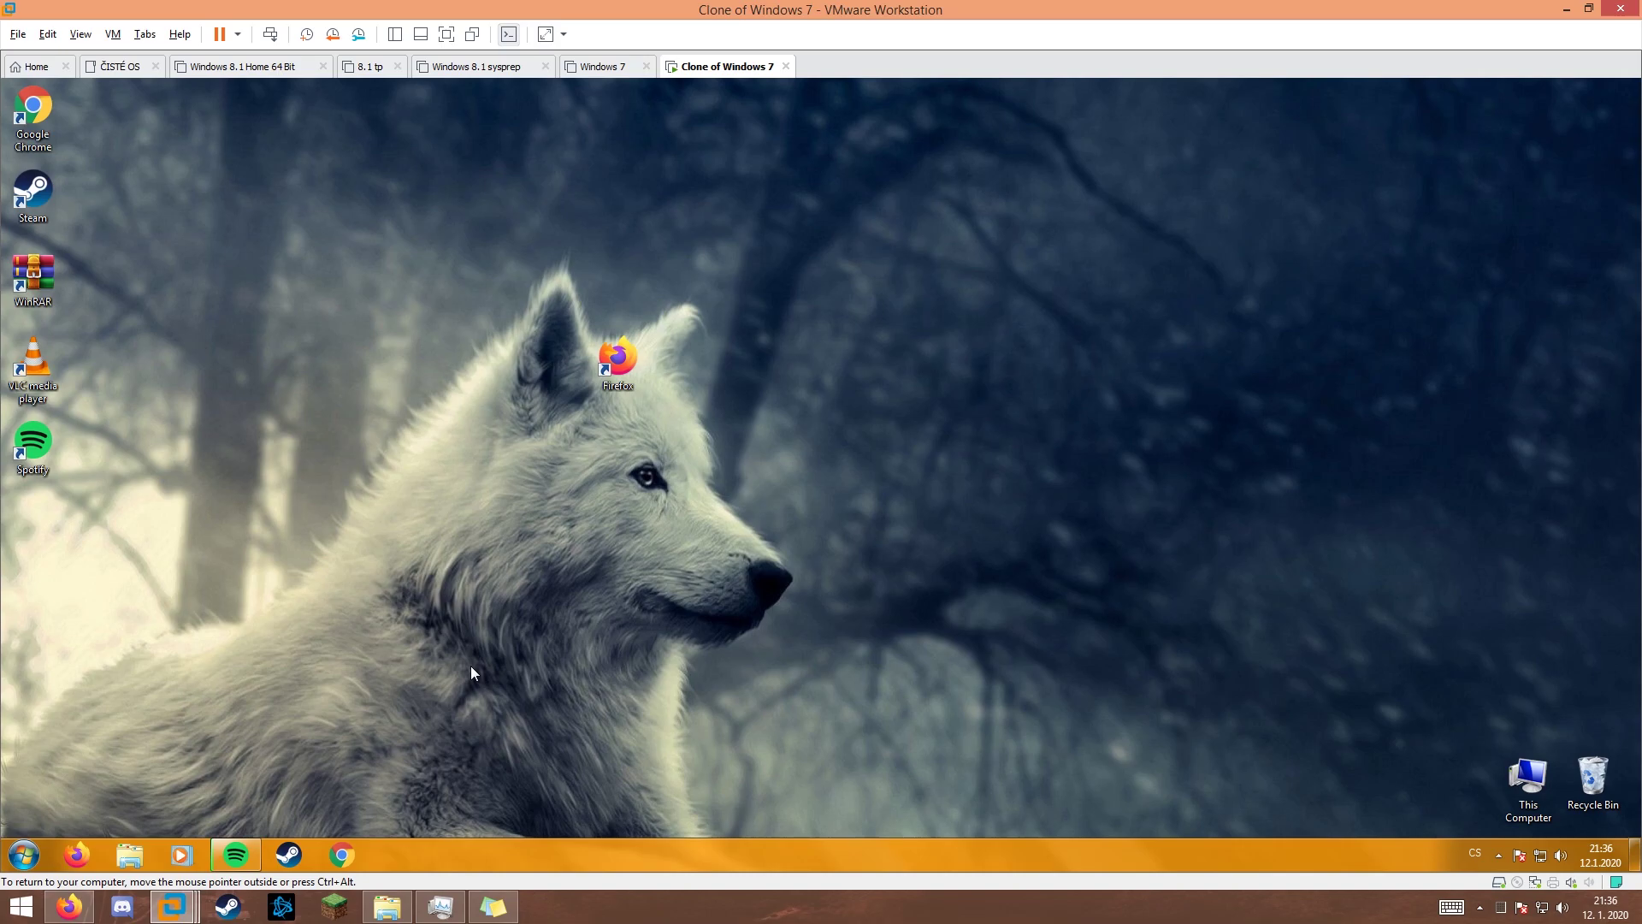
{"action": "left_click", "coordinate": [22, 854]}
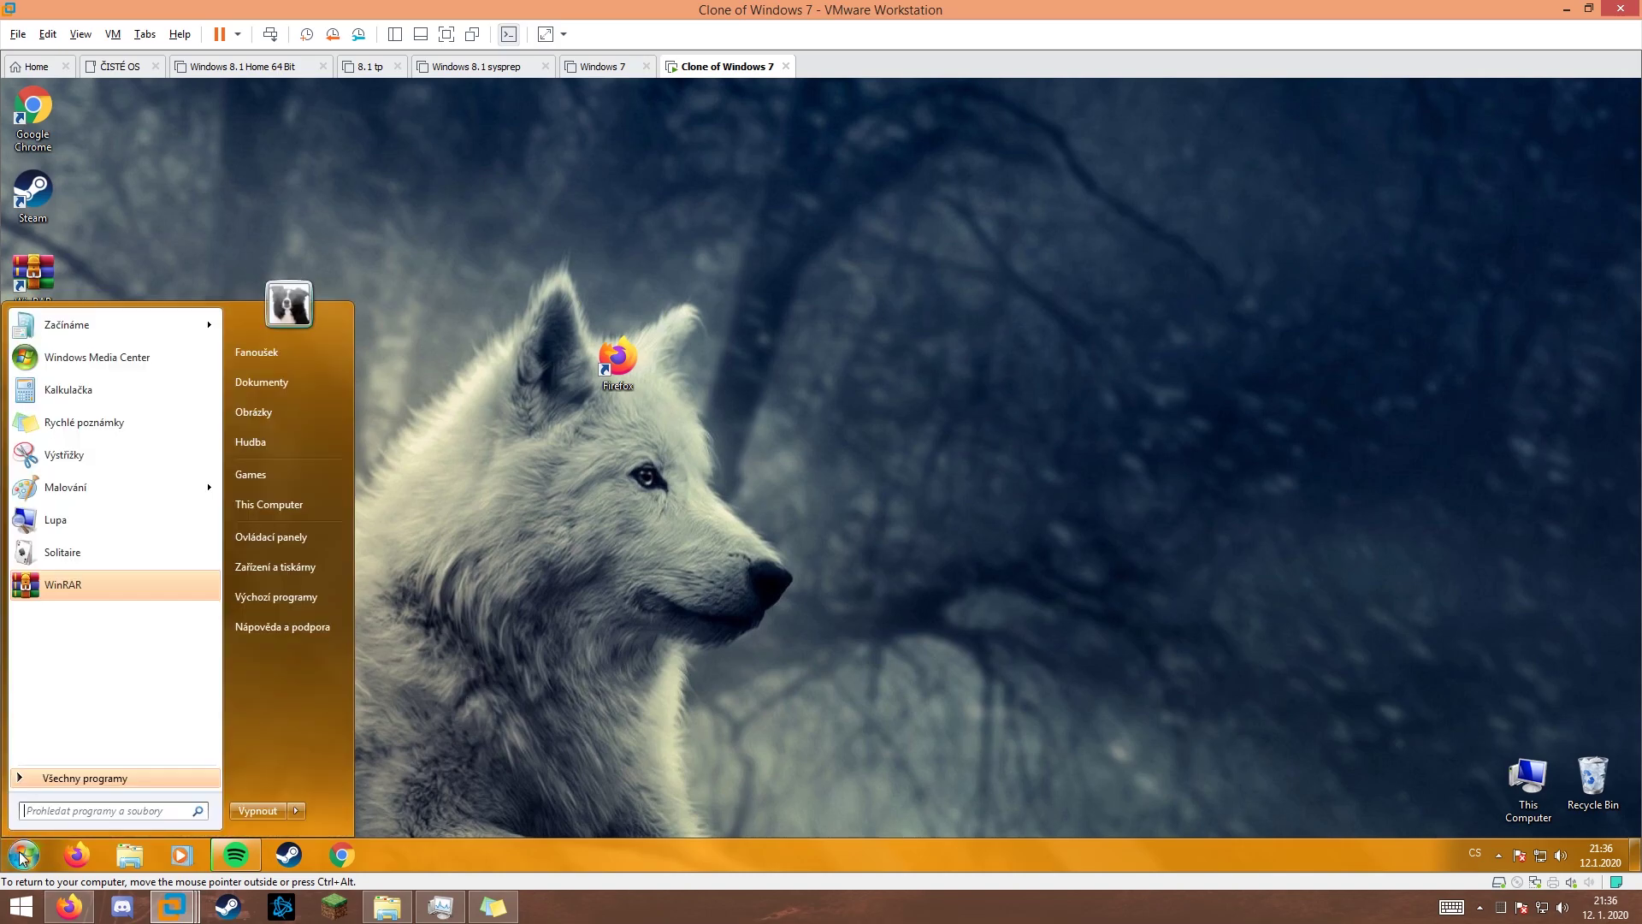
{"action": "left_click", "coordinate": [495, 658]}
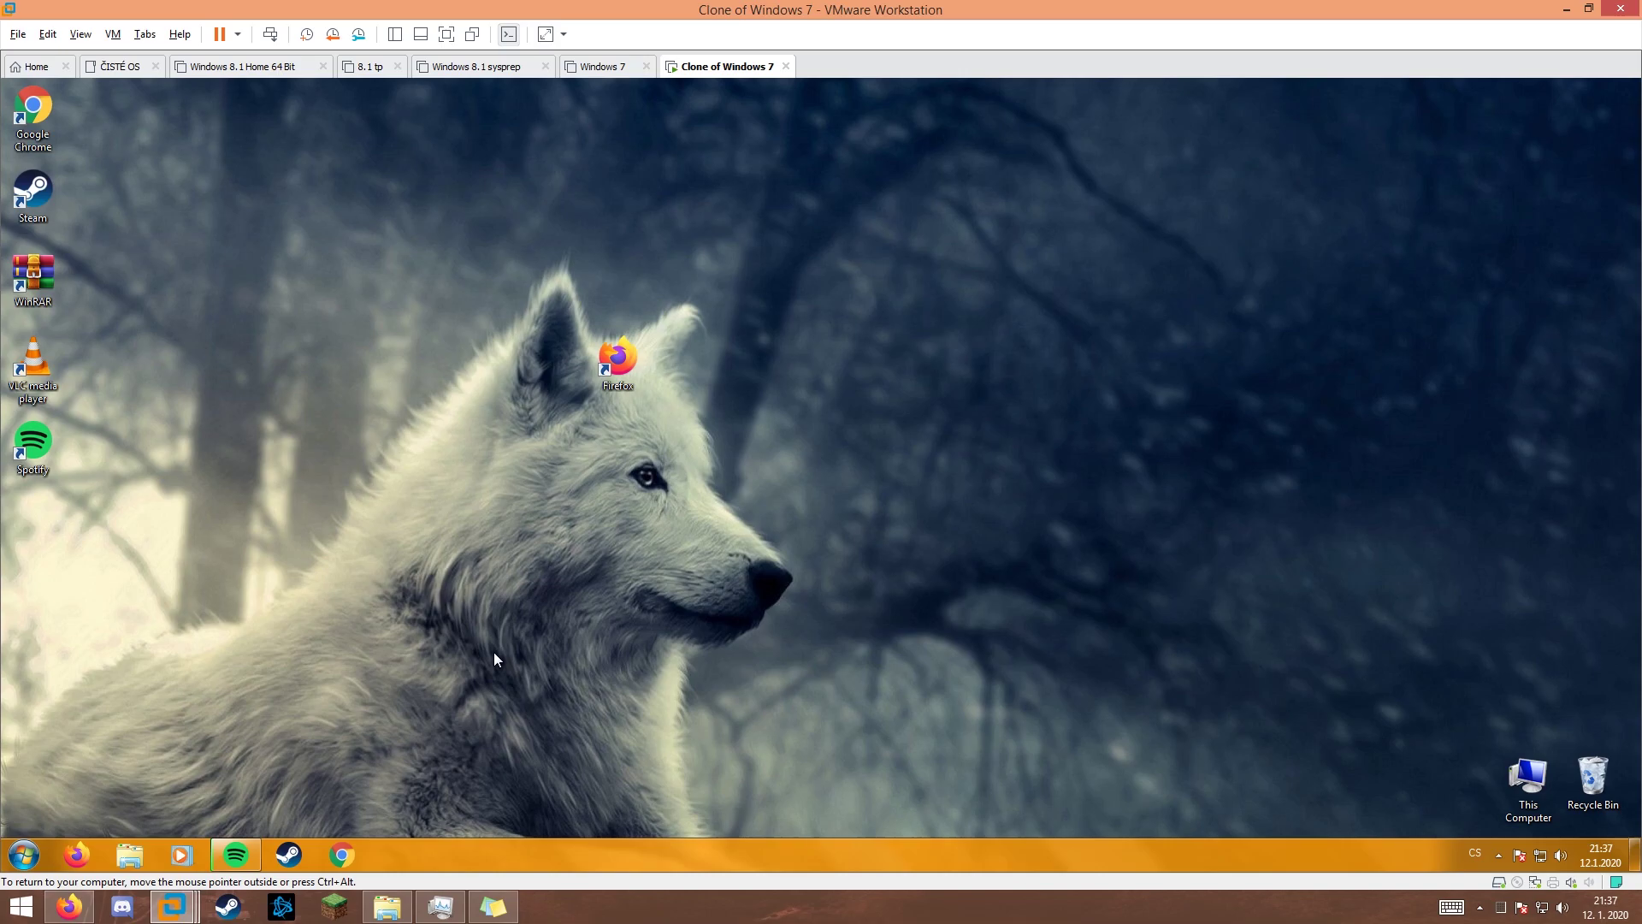
{"action": "left_click_drag", "start_coordinate": [272, 591], "coordinate": [523, 657]}
{"action": "left_click_drag", "start_coordinate": [178, 286], "coordinate": [271, 398]}
{"action": "left_click", "coordinate": [24, 854]}
{"action": "left_click", "coordinate": [522, 506]}
{"action": "left_click_drag", "start_coordinate": [382, 439], "coordinate": [829, 607]}
{"action": "left_click_drag", "start_coordinate": [354, 549], "coordinate": [766, 665]}
{"action": "left_click_drag", "start_coordinate": [923, 715], "coordinate": [851, 694]}
{"action": "left_click", "coordinate": [280, 214]}
{"action": "left_click", "coordinate": [852, 694]}
{"action": "left_click_drag", "start_coordinate": [270, 224], "coordinate": [1034, 705]}
{"action": "left_click_drag", "start_coordinate": [5, 738], "coordinate": [1096, 837]}
{"action": "left_click_drag", "start_coordinate": [341, 487], "coordinate": [616, 557]}
{"action": "left_click_drag", "start_coordinate": [944, 695], "coordinate": [303, 449]}
{"action": "left_click_drag", "start_coordinate": [254, 644], "coordinate": [205, 204]}
{"action": "left_click_drag", "start_coordinate": [937, 448], "coordinate": [411, 561]}
{"action": "left_click_drag", "start_coordinate": [228, 403], "coordinate": [684, 669]}
{"action": "left_click_drag", "start_coordinate": [259, 431], "coordinate": [1011, 665]}
{"action": "left_click", "coordinate": [24, 855]}
{"action": "left_click", "coordinate": [749, 737]}
{"action": "left_click_drag", "start_coordinate": [236, 472], "coordinate": [662, 619]}
{"action": "left_click_drag", "start_coordinate": [339, 436], "coordinate": [899, 685]}
{"action": "left_click_drag", "start_coordinate": [376, 499], "coordinate": [927, 592]}
- Open Firefox, maximize its window and search Google for "windows 8.1 download"
{"action": "left_click", "coordinate": [76, 854]}
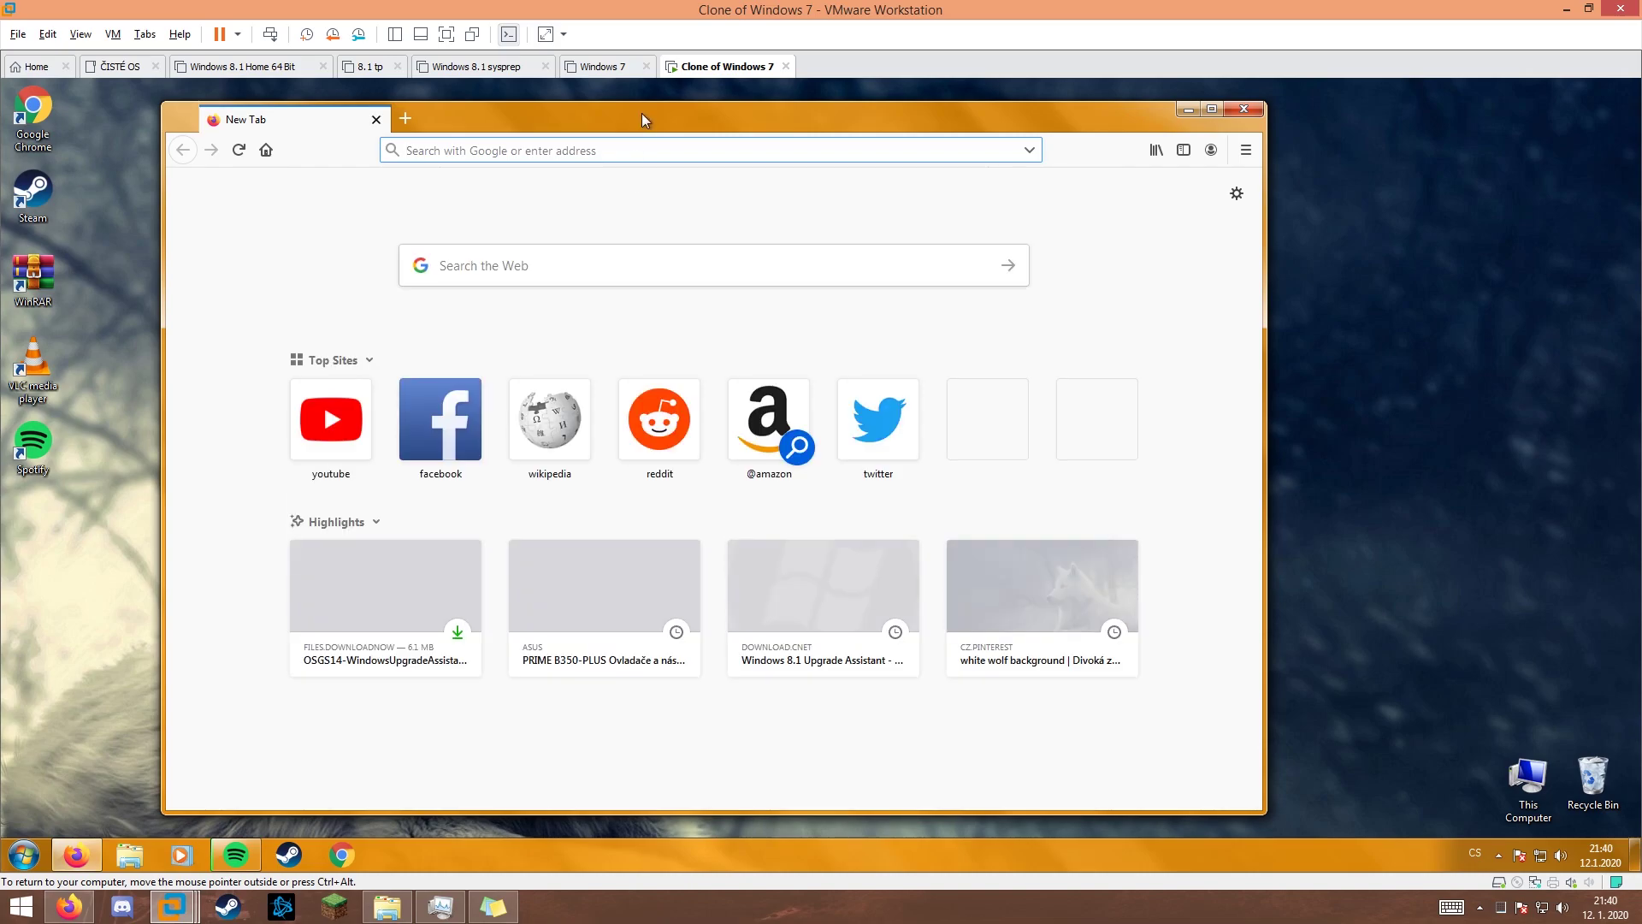
{"action": "double_click", "coordinate": [643, 118]}
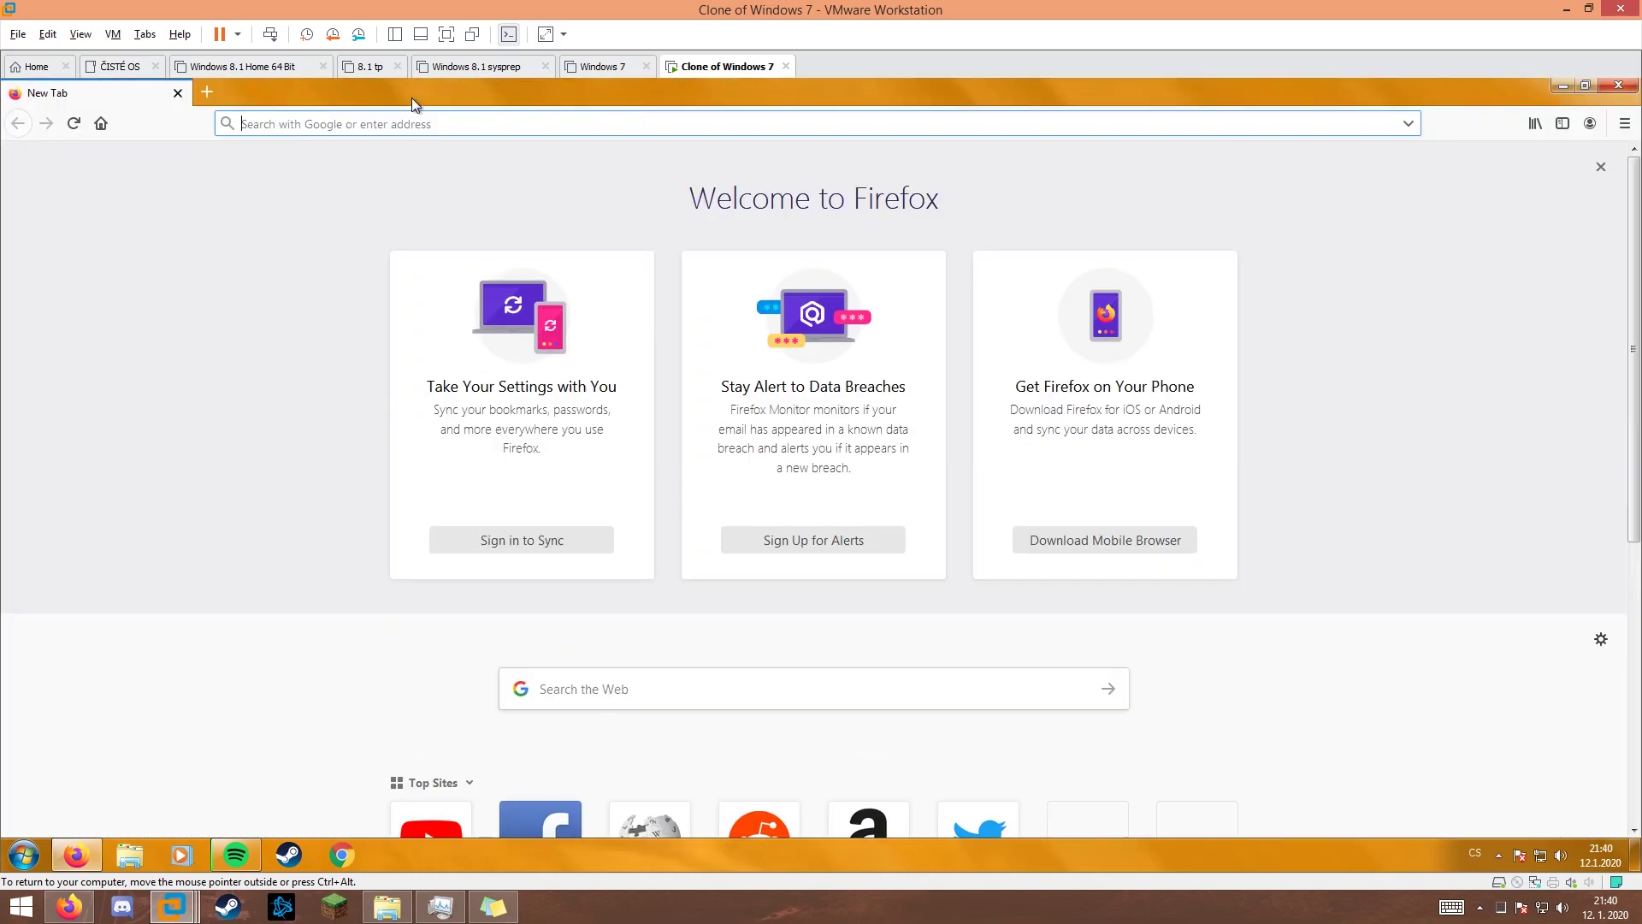
{"action": "type", "text": "window"}
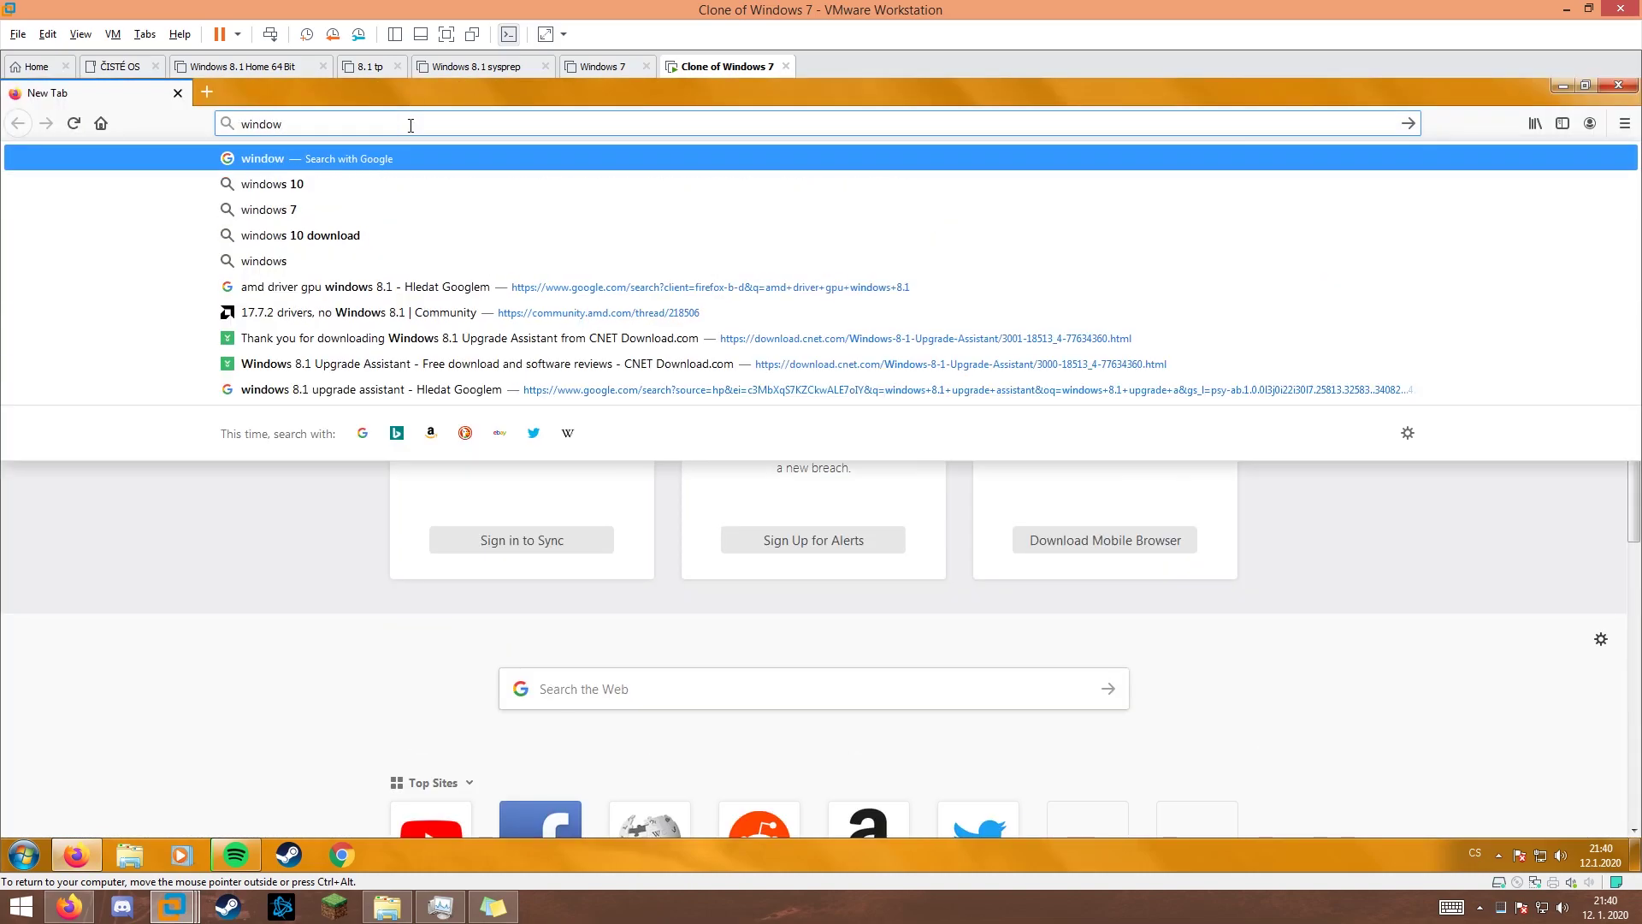
{"action": "type", "text": "s 8.1 download"}
{"action": "key", "text": "Return"}
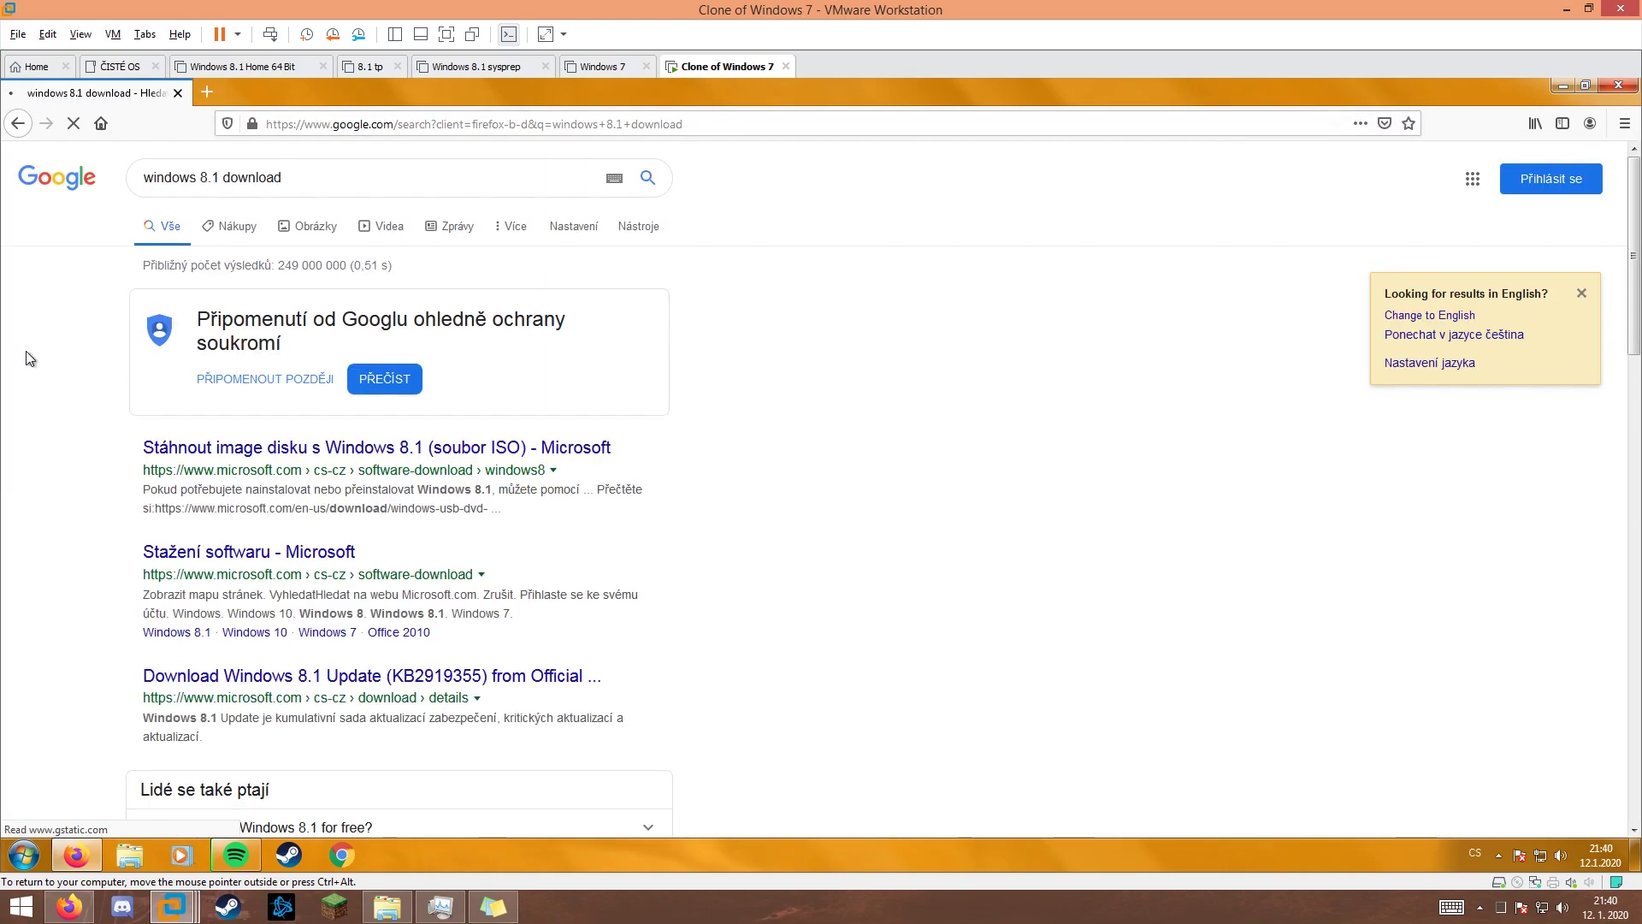
- Open Microsoft's Windows 8.1 disk image (ISO) download page and try to change the language code in its address to en-US
{"action": "left_click", "coordinate": [239, 451]}
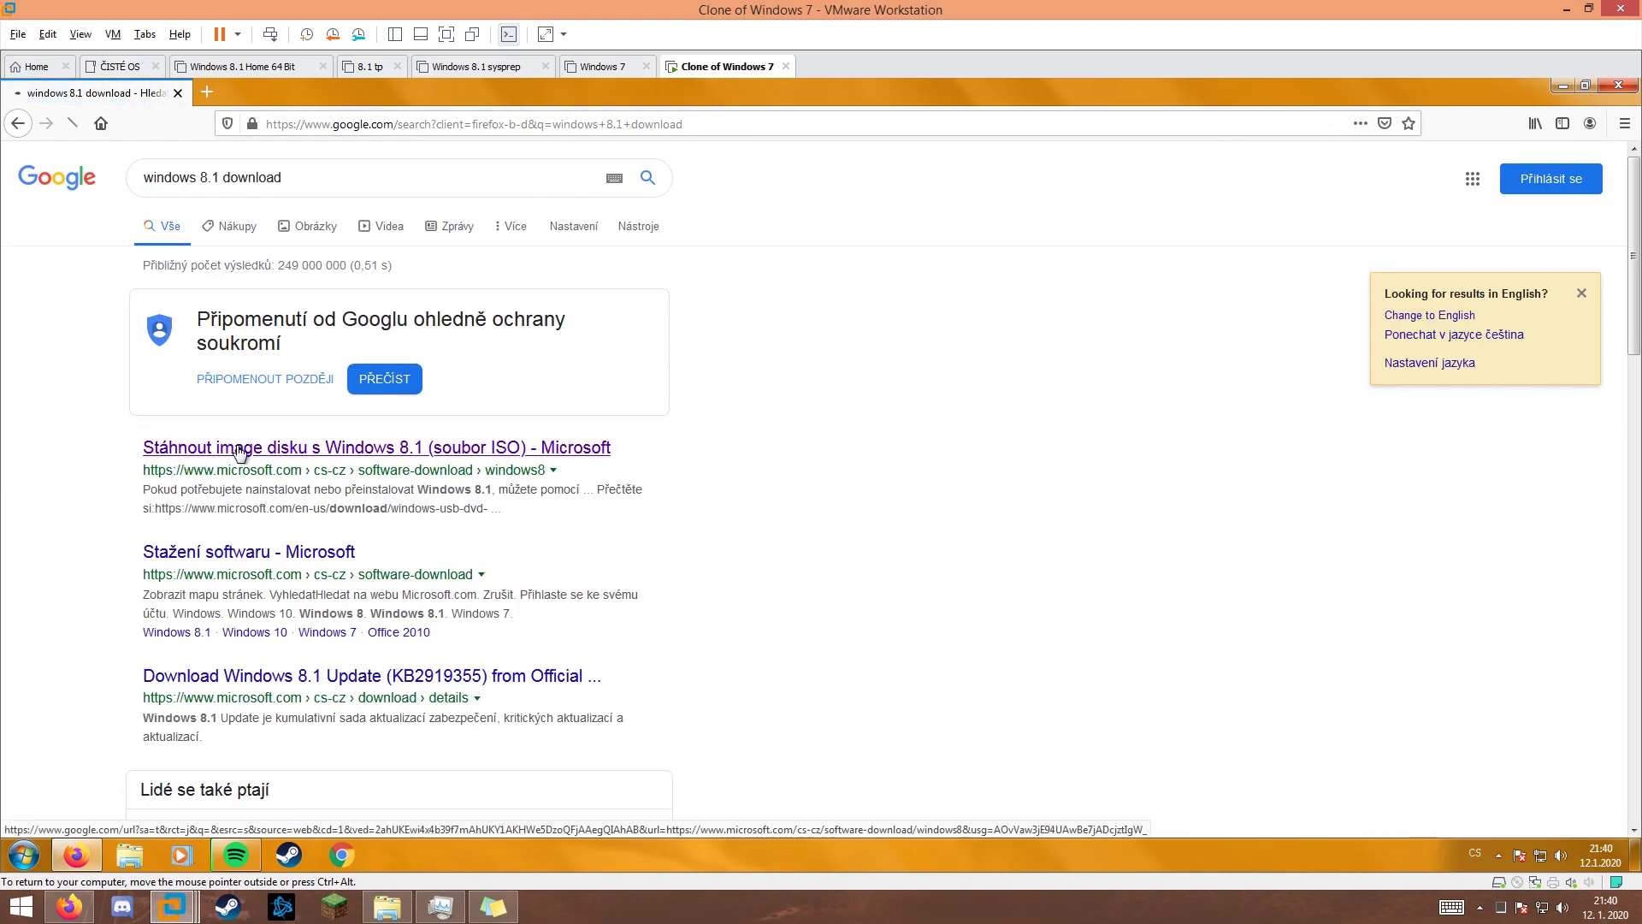
{"action": "left_click", "coordinate": [418, 127]}
{"action": "double_click", "coordinate": [423, 126]}
{"action": "key", "text": "BackSpace"}
{"action": "key", "text": "BackSpace"}
{"action": "key", "text": "BackSpace"}
{"action": "key", "text": "BackSpace"}
{"action": "type", "text": "en-US"}
{"action": "key", "text": "Return"}
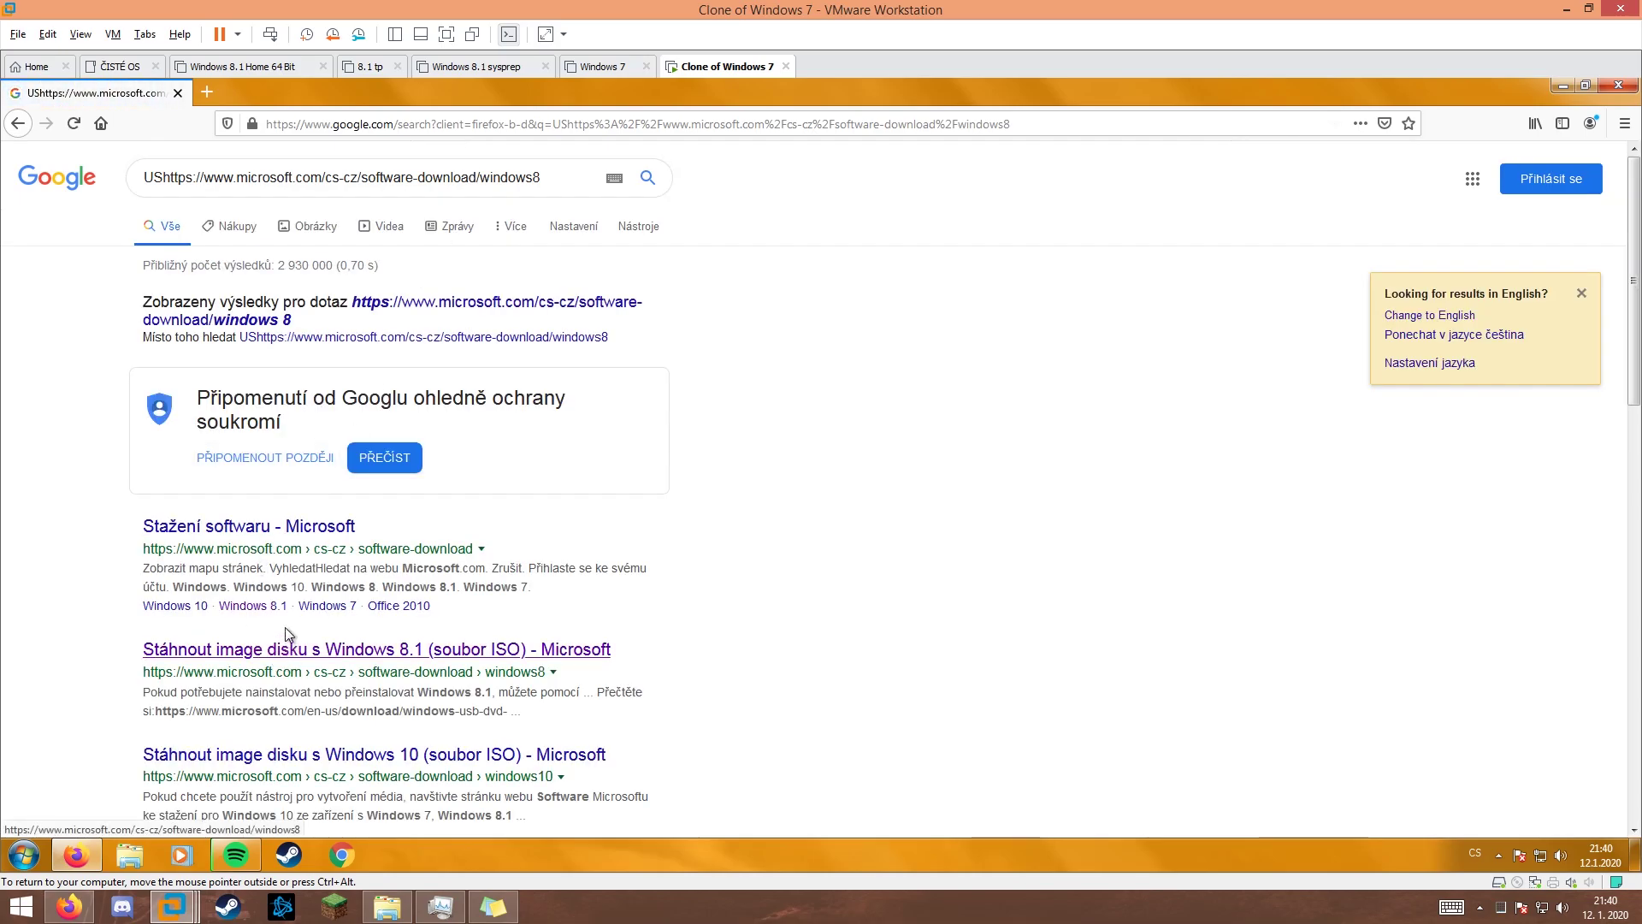
- Open Microsoft's Windows 8.1 disk image page from the results and load its English version by removing cs-cz from the address
{"action": "left_click", "coordinate": [399, 652]}
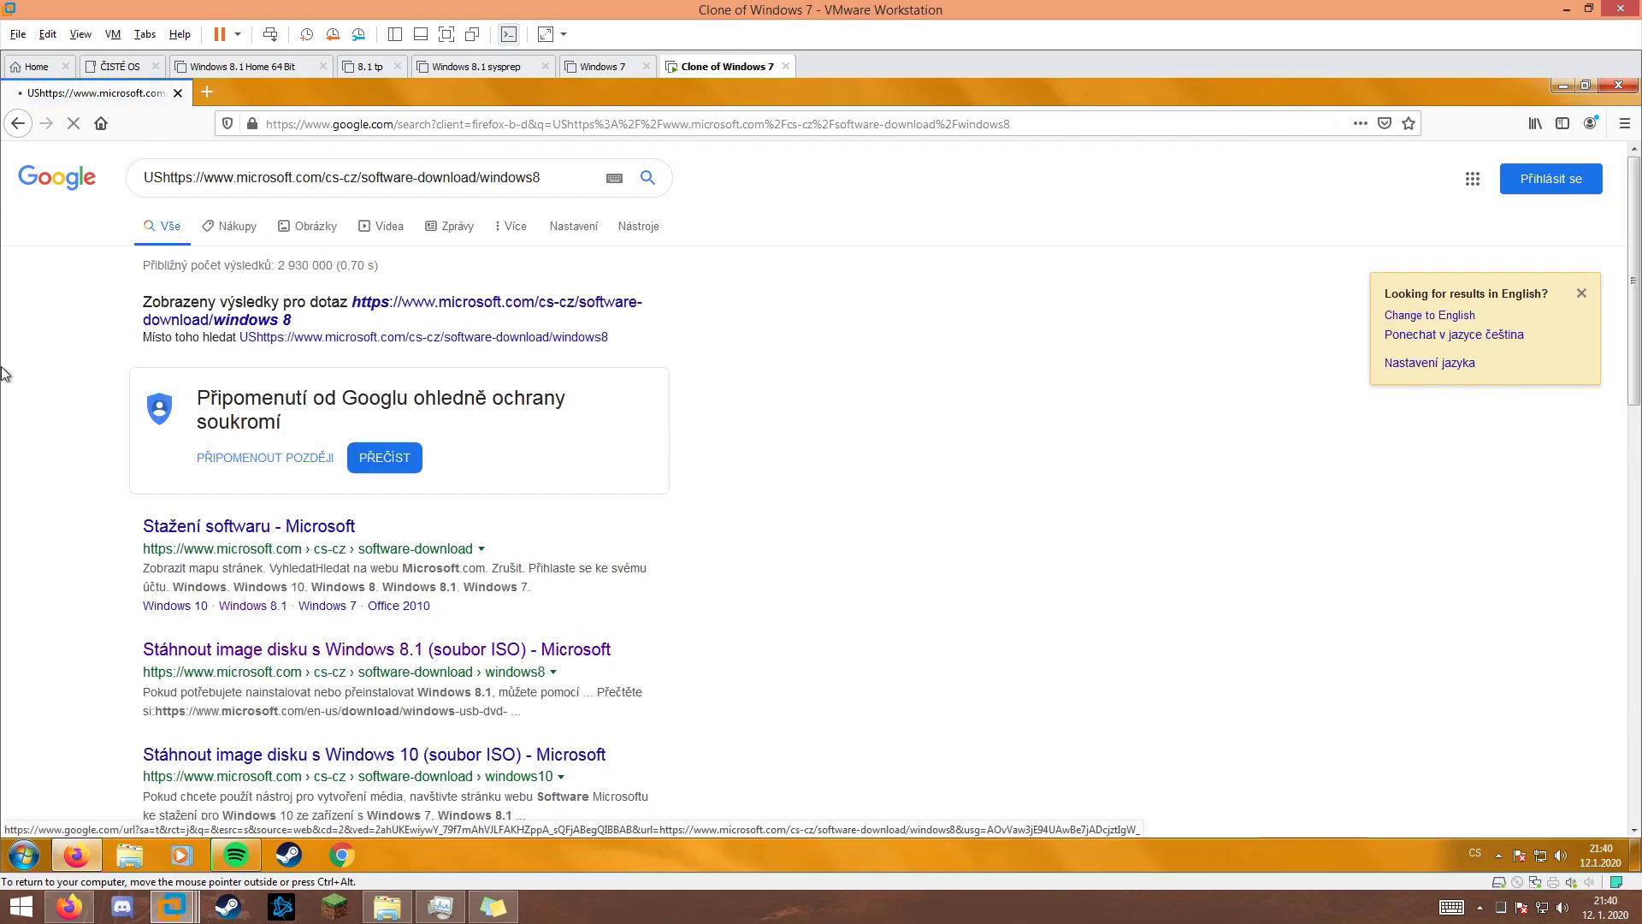
{"action": "left_click", "coordinate": [437, 124]}
{"action": "left_click", "coordinate": [437, 124]}
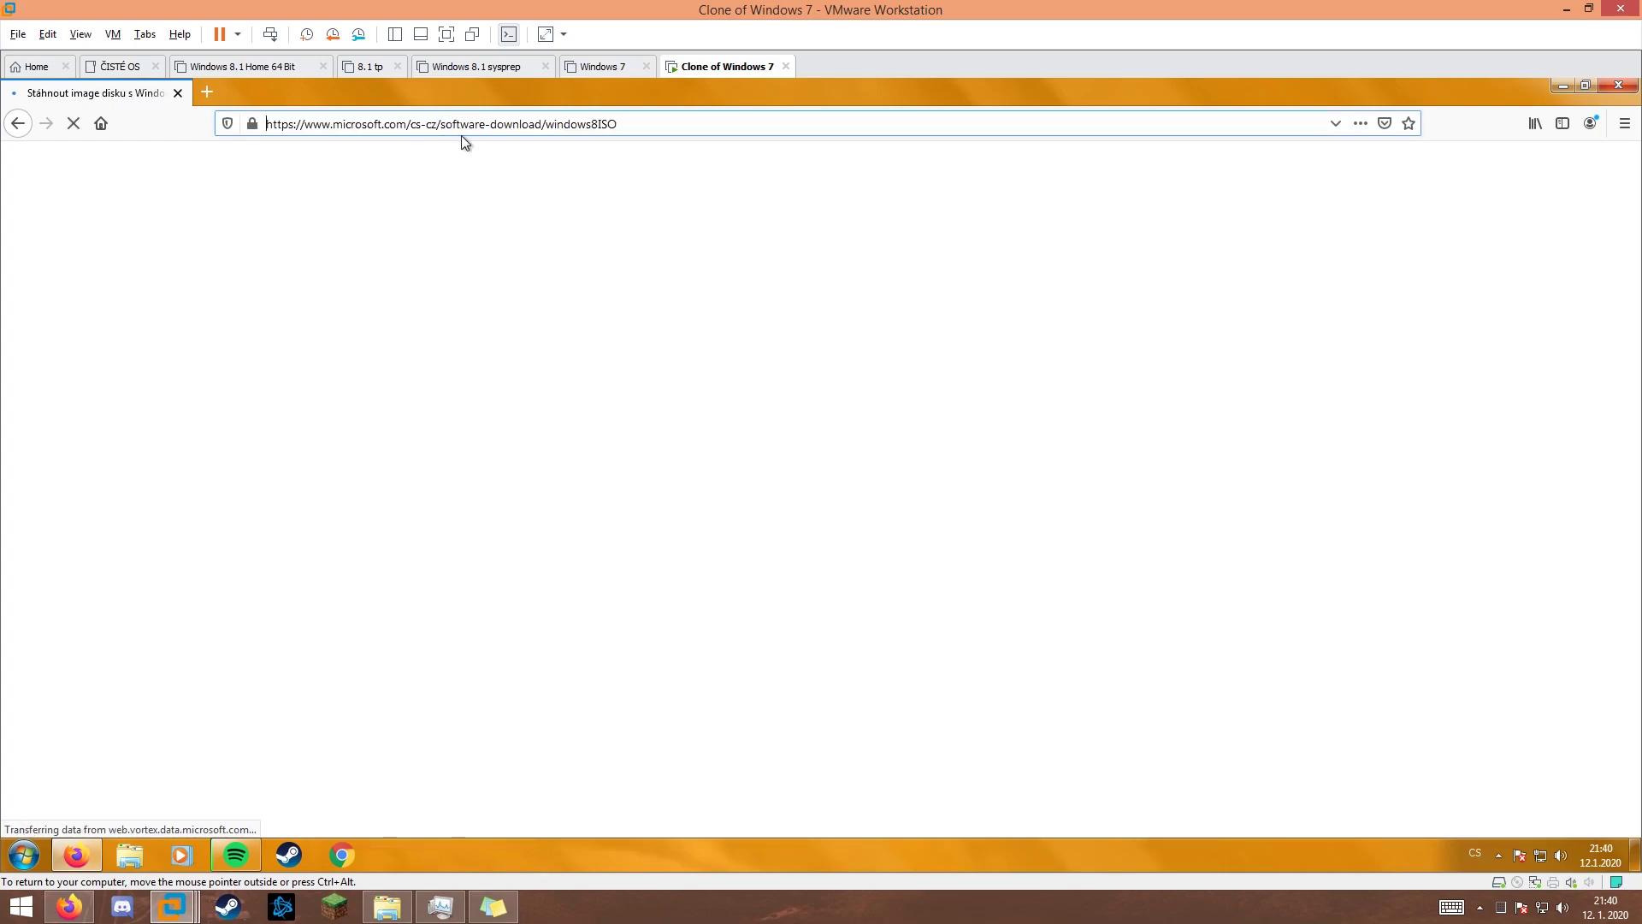
{"action": "double_click", "coordinate": [432, 124]}
{"action": "left_click", "coordinate": [434, 124]}
{"action": "key", "text": "BackSpace"}
{"action": "key", "text": "BackSpace"}
{"action": "key", "text": "BackSpace"}
{"action": "key", "text": "BackSpace"}
{"action": "key", "text": "BackSpace"}
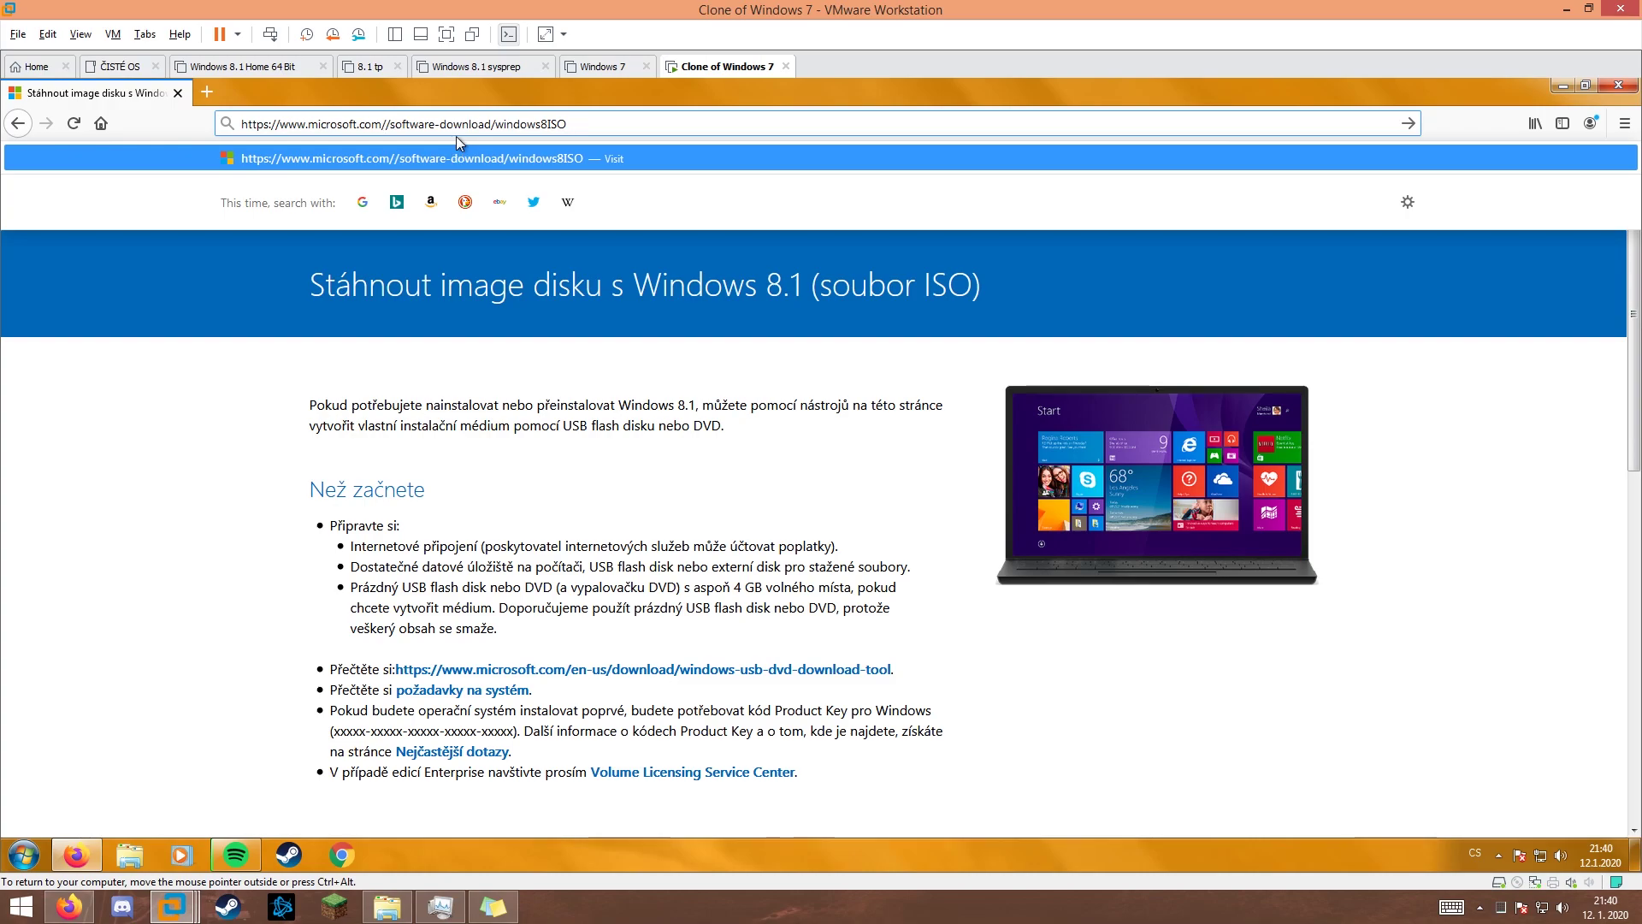
{"action": "key", "text": "Return"}
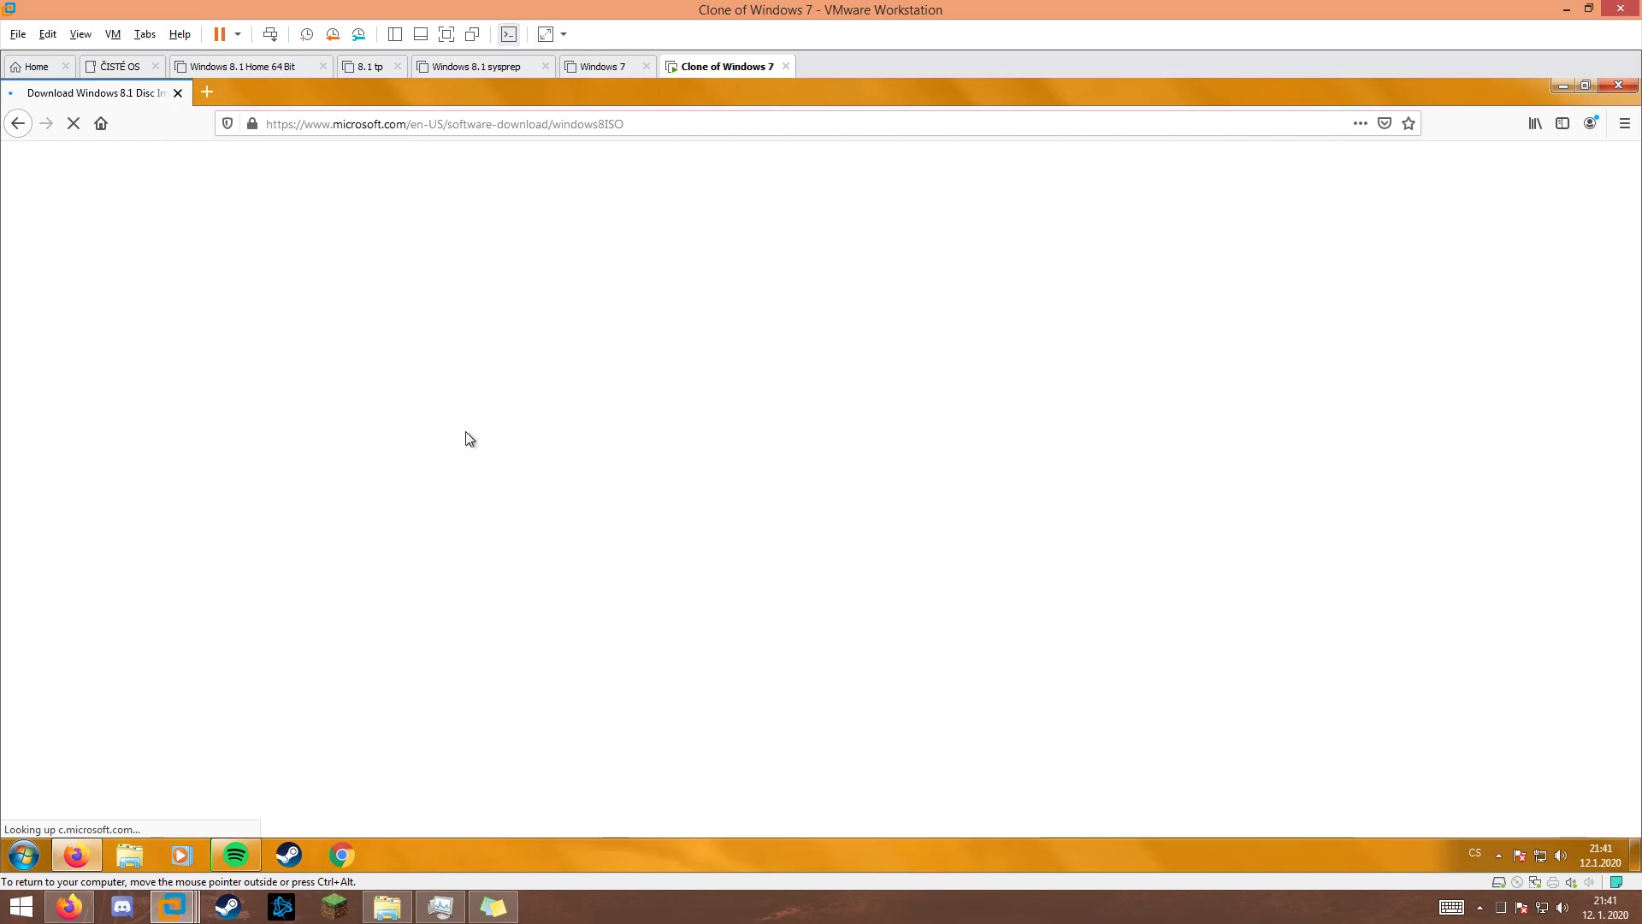
- Choose the Windows 8.1 edition on the ISO download page and confirm it
{"action": "scroll", "coordinate": [312, 500], "scroll_direction": "down", "scroll_amount": 4}
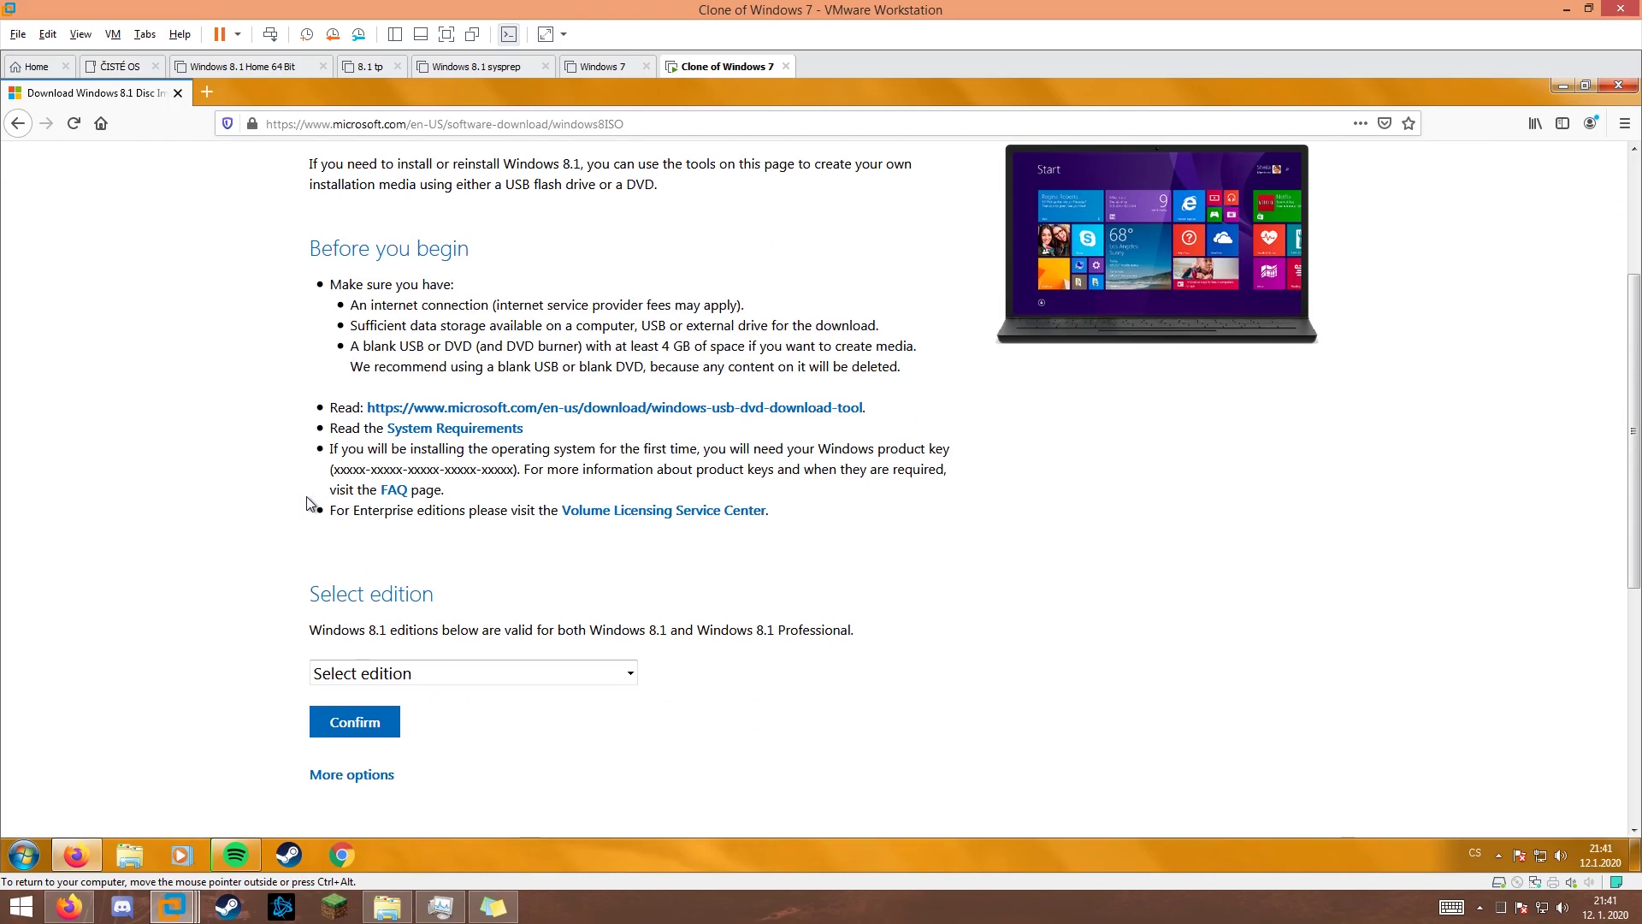
{"action": "left_click", "coordinate": [494, 569]}
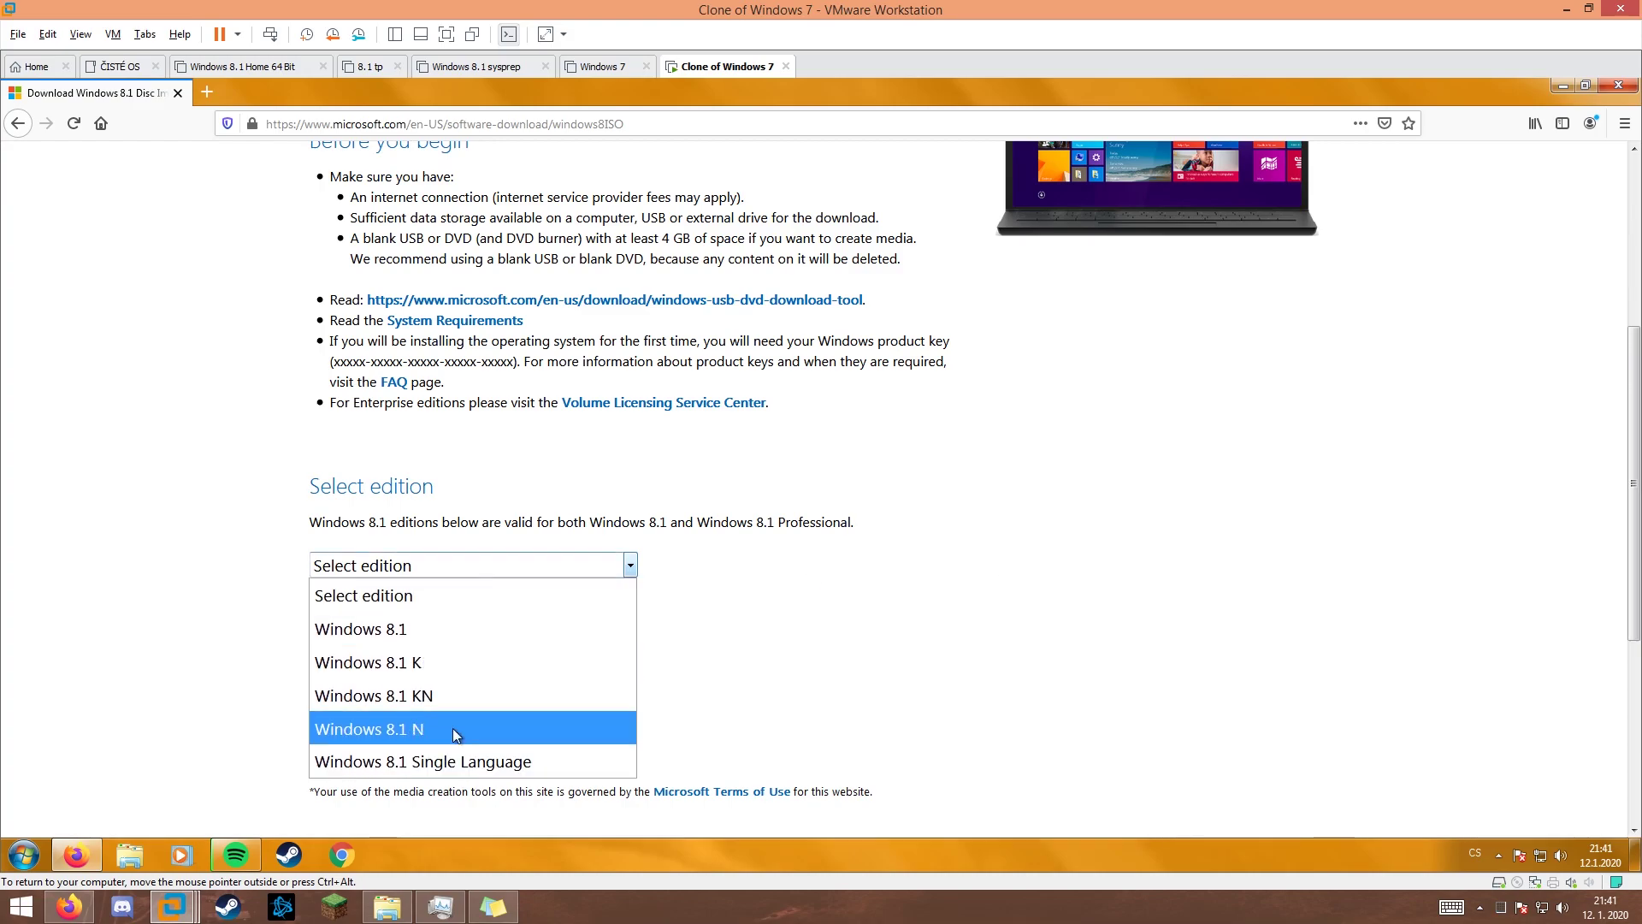
{"action": "left_click", "coordinate": [409, 635]}
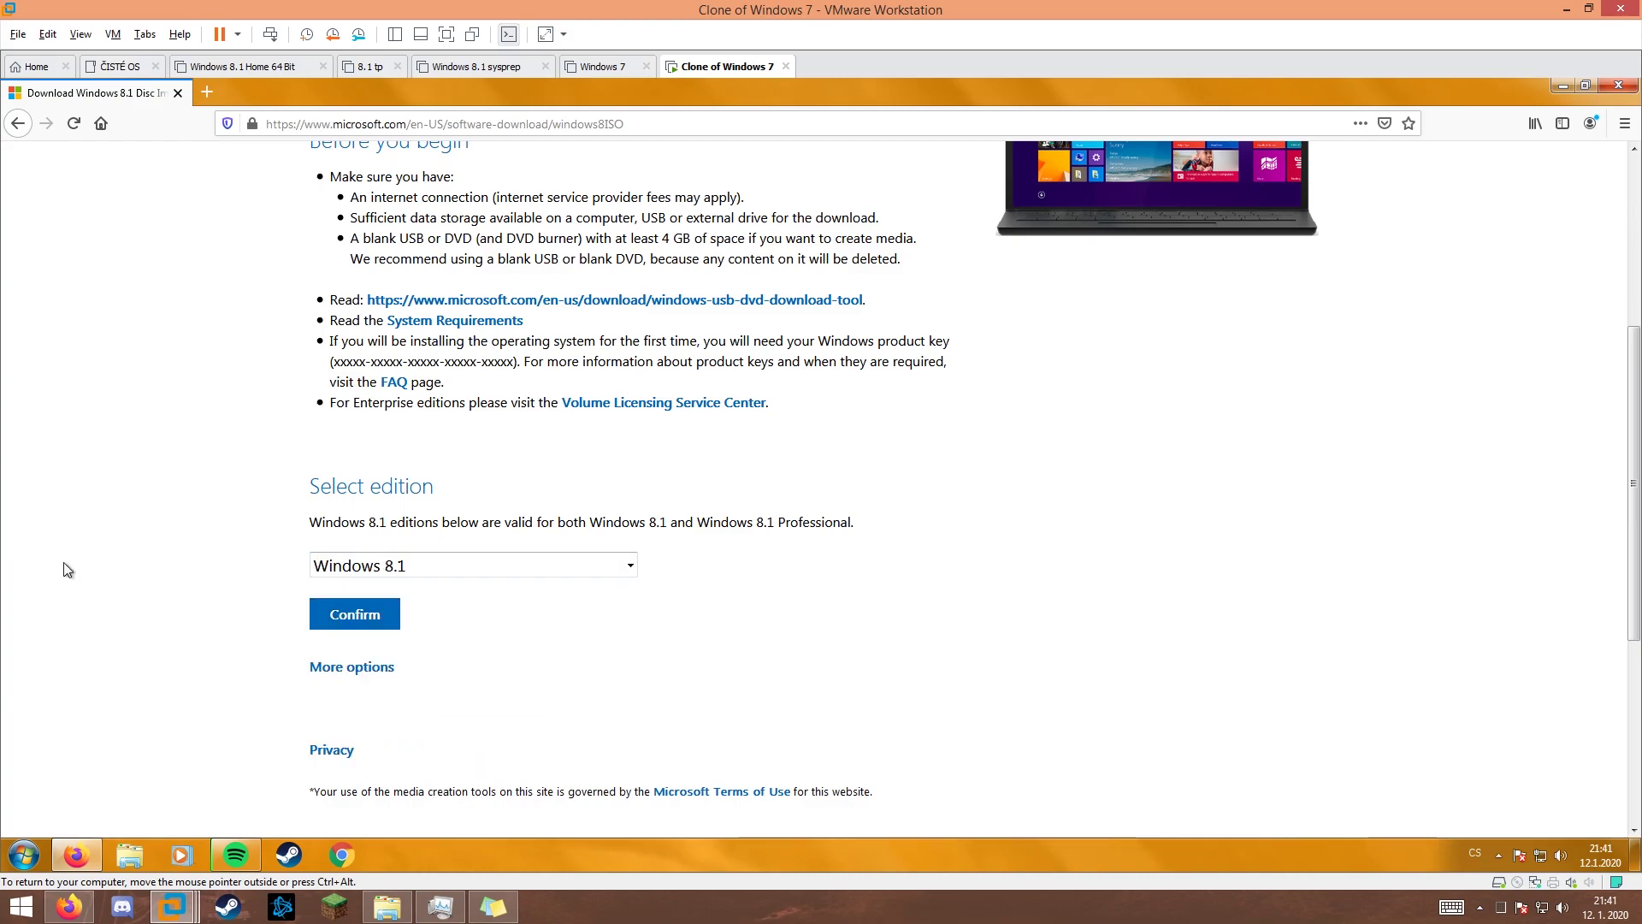
{"action": "left_click", "coordinate": [360, 624]}
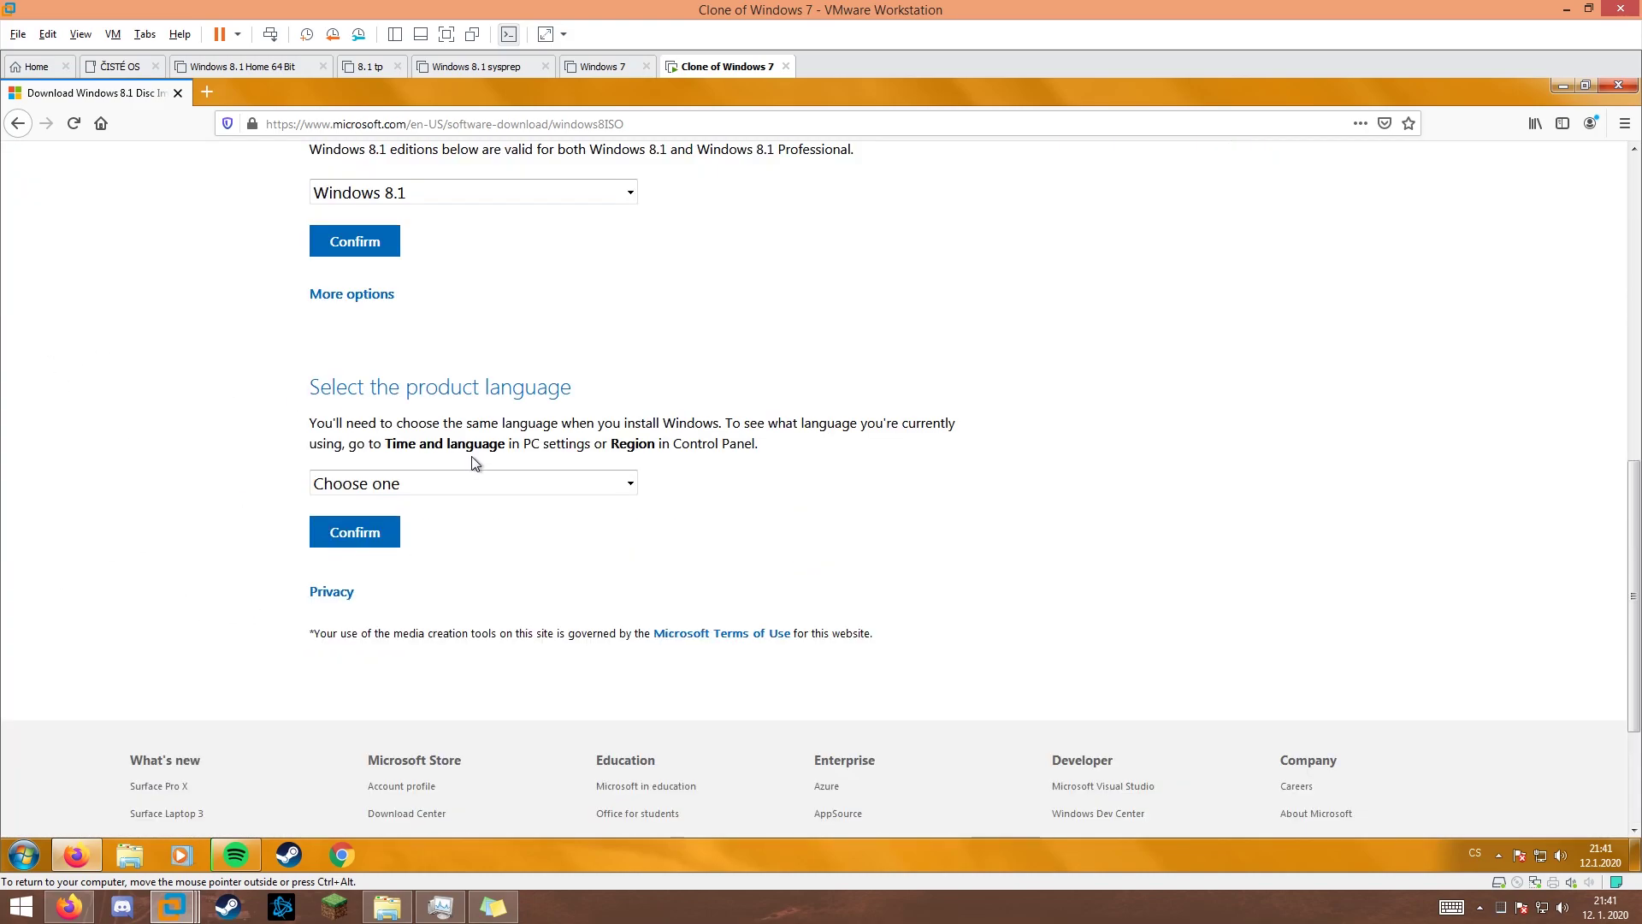
- Set the product language to English, confirm it, and view the download links offered
{"action": "left_click", "coordinate": [455, 482]}
{"action": "scroll", "coordinate": [496, 573], "scroll_direction": "down", "scroll_amount": 2}
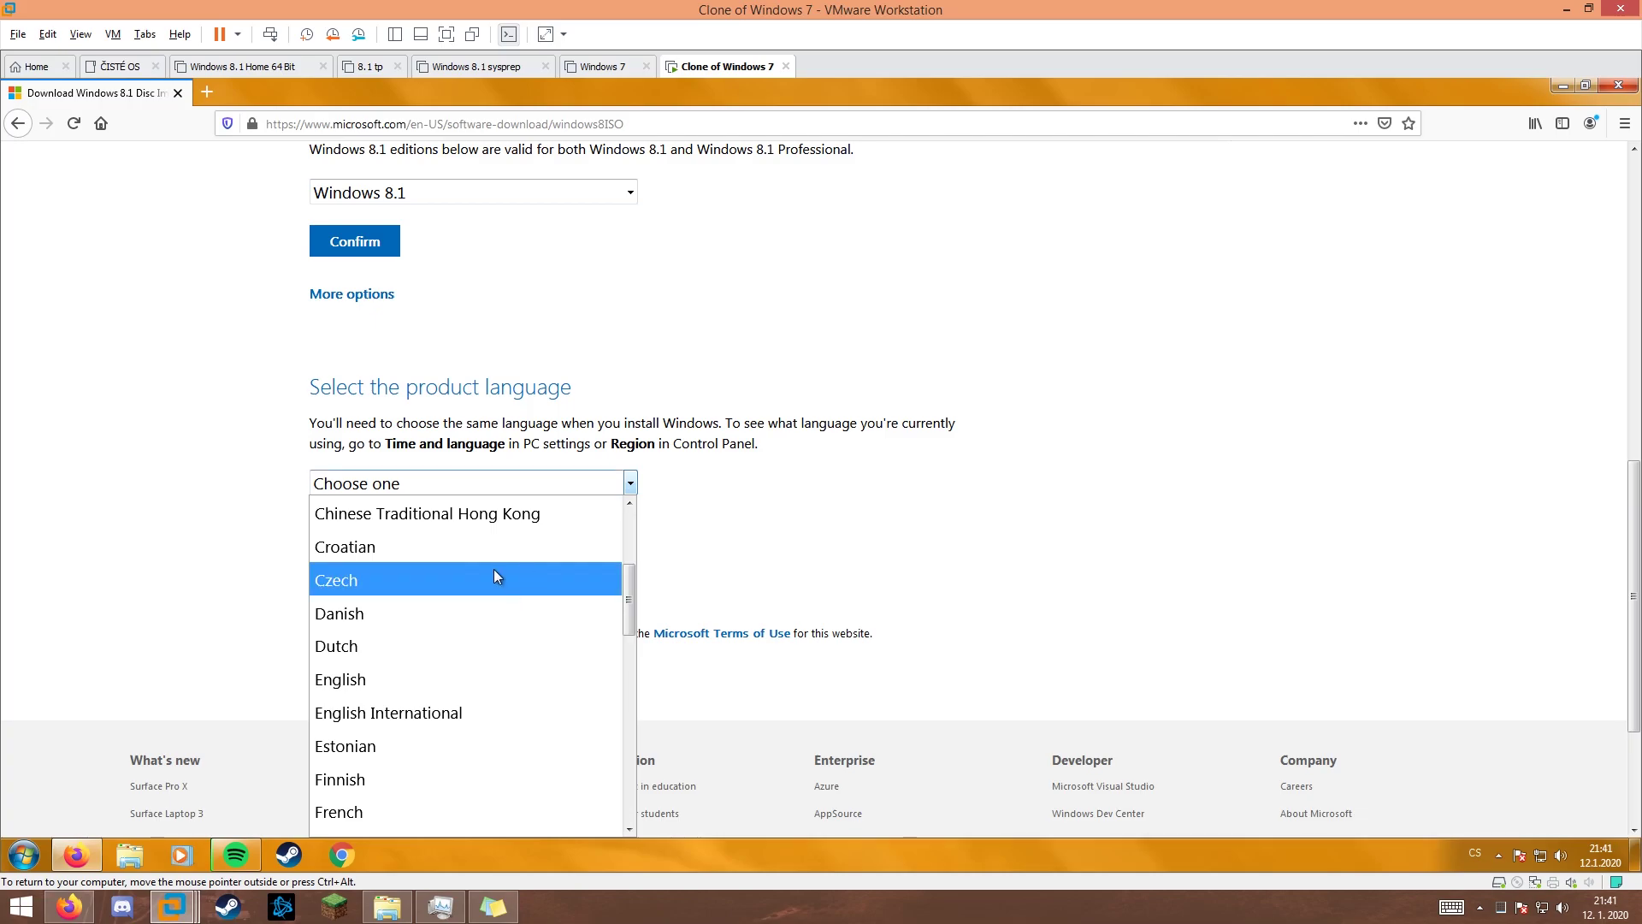
{"action": "left_click", "coordinate": [427, 680]}
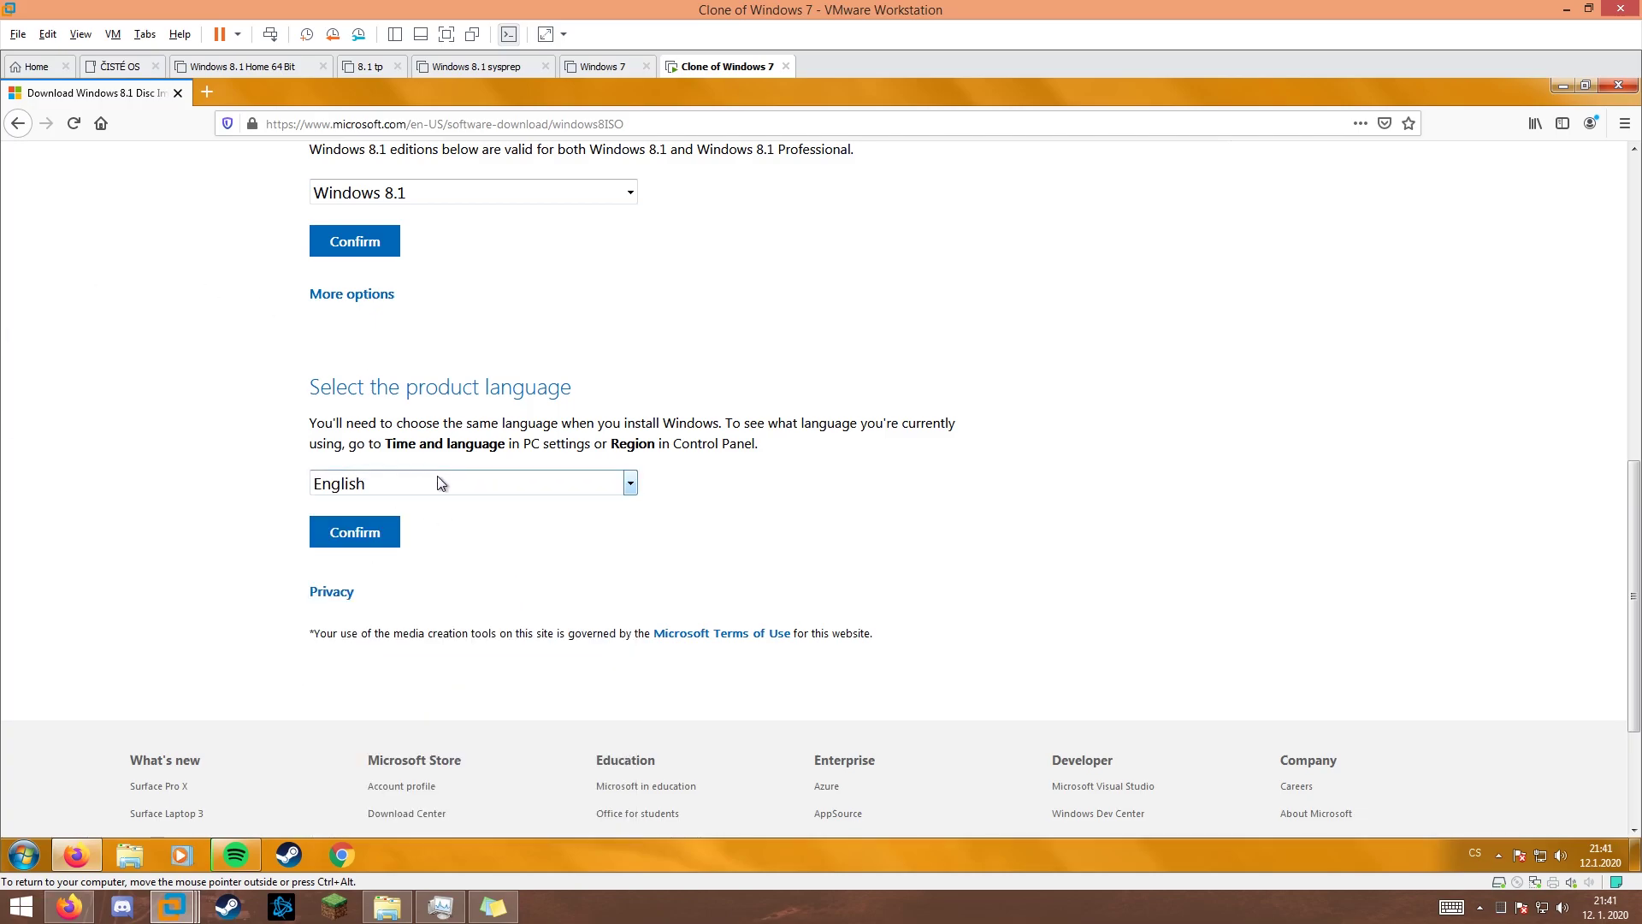
{"action": "left_click", "coordinate": [355, 534]}
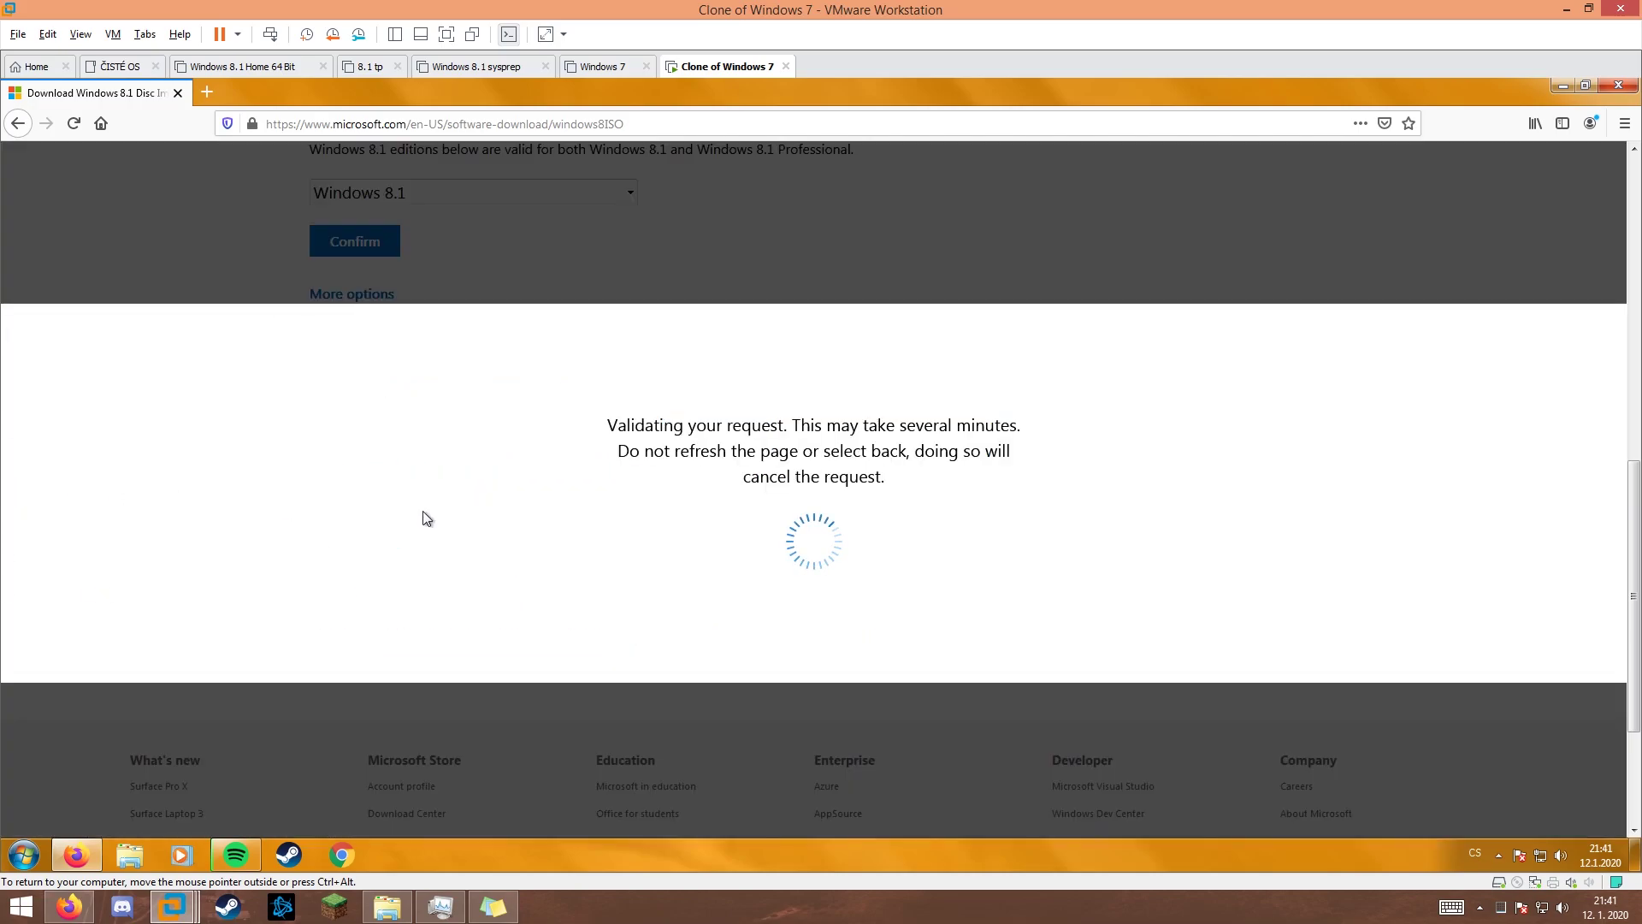
{"action": "scroll", "coordinate": [256, 453], "scroll_direction": "up", "scroll_amount": 3}
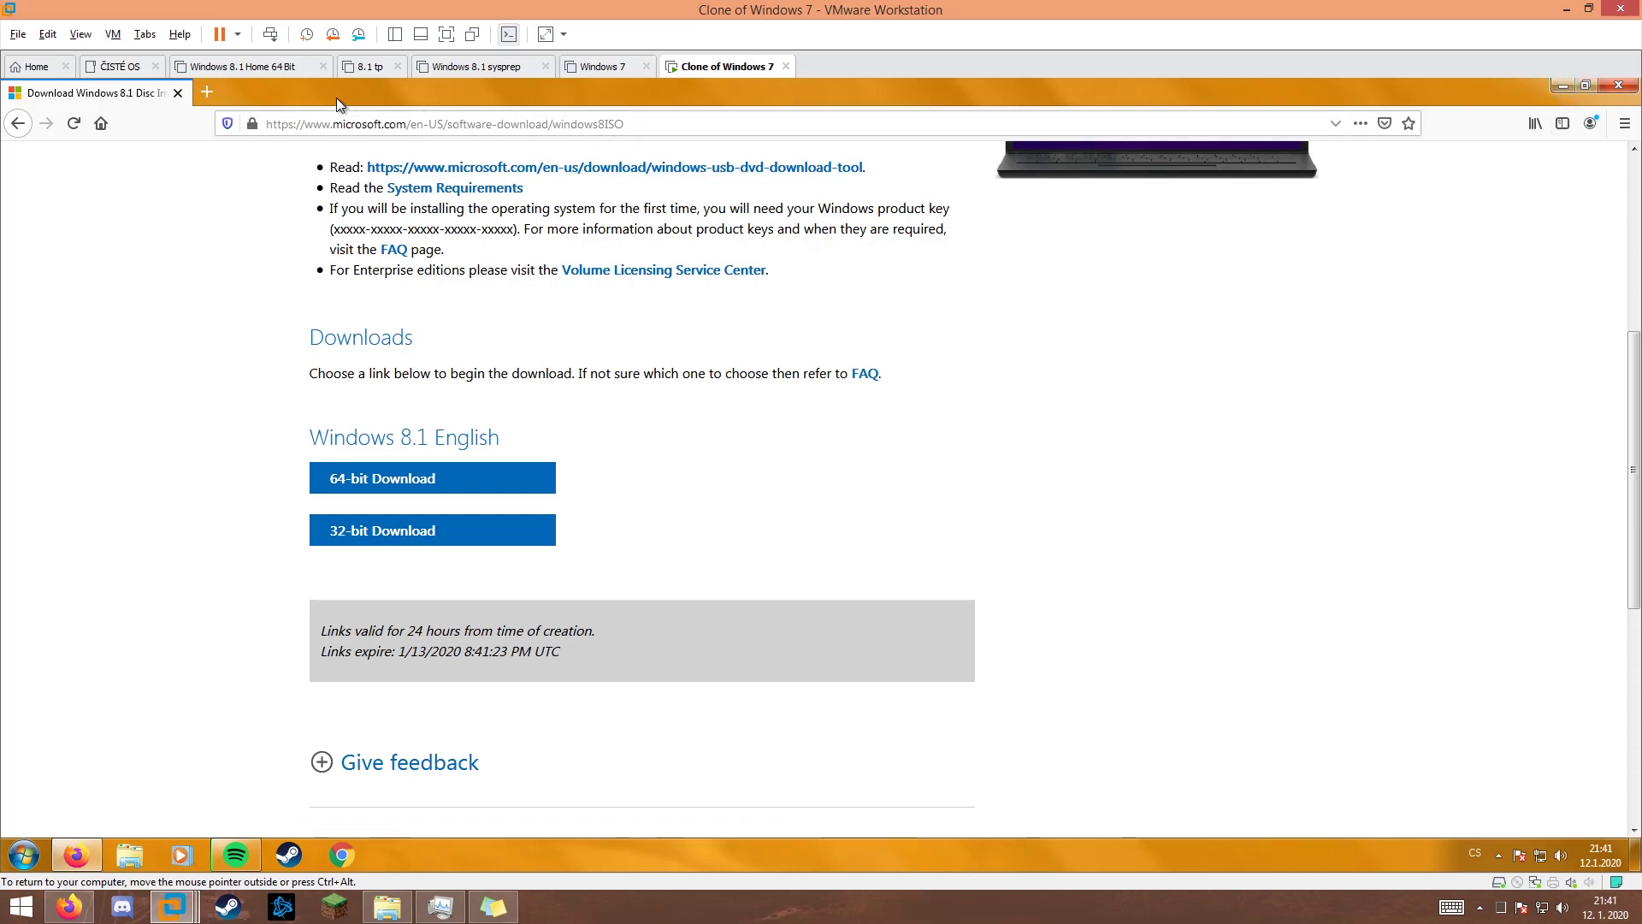
- Open a blank new browser tab and minimize Firefox to show the virtual machine's desktop
{"action": "left_click", "coordinate": [208, 92]}
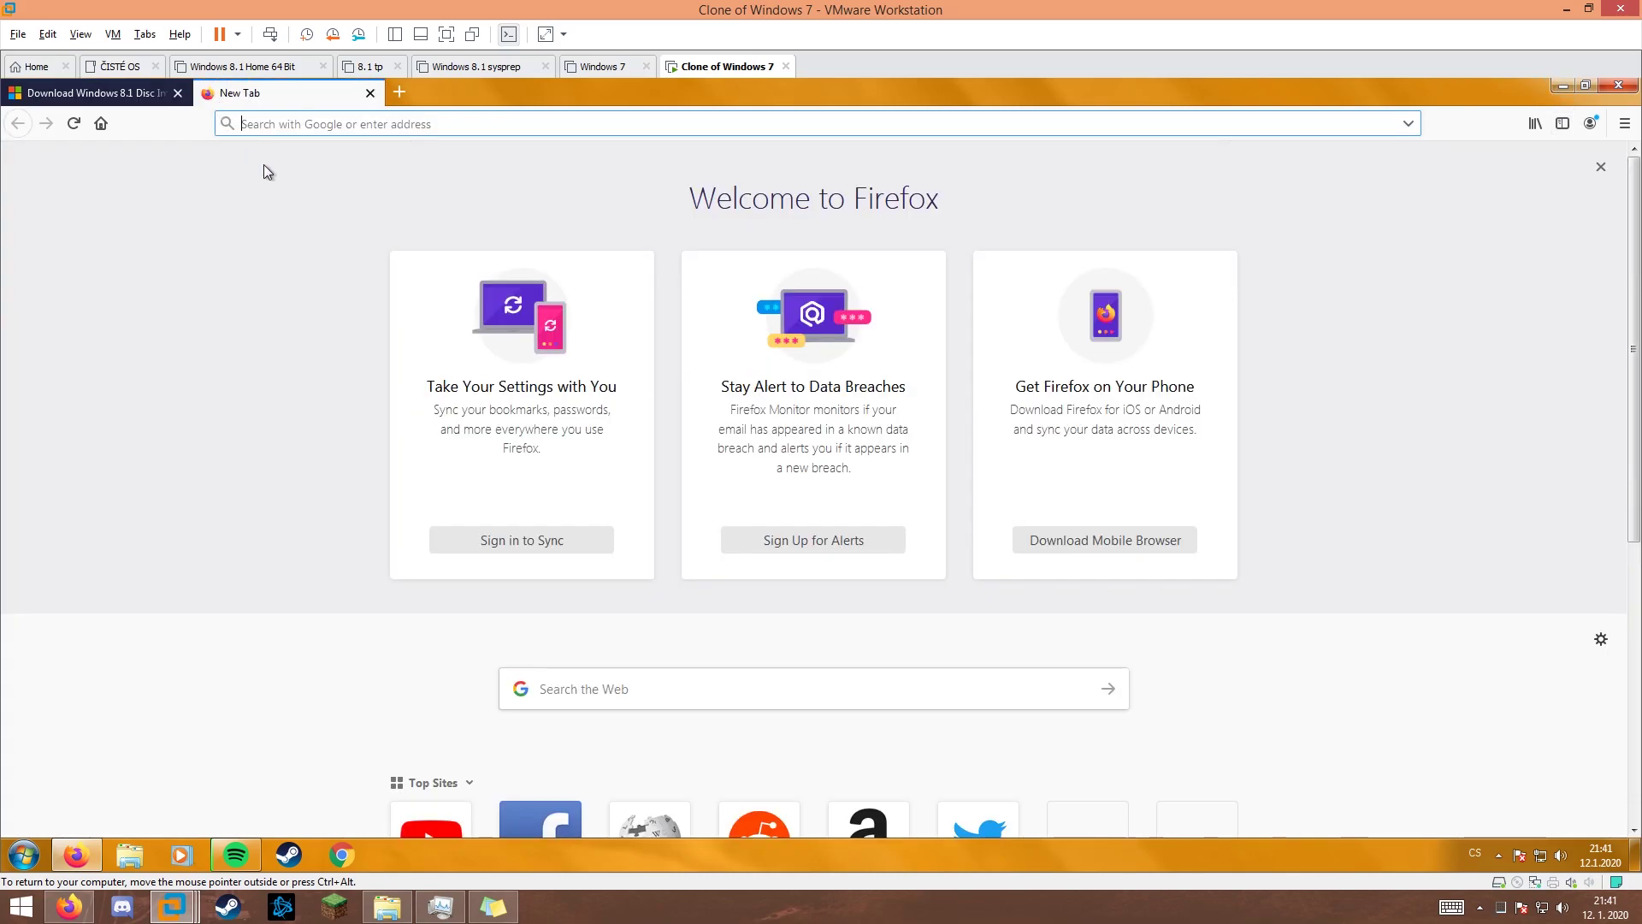
{"action": "type", "text": "d"}
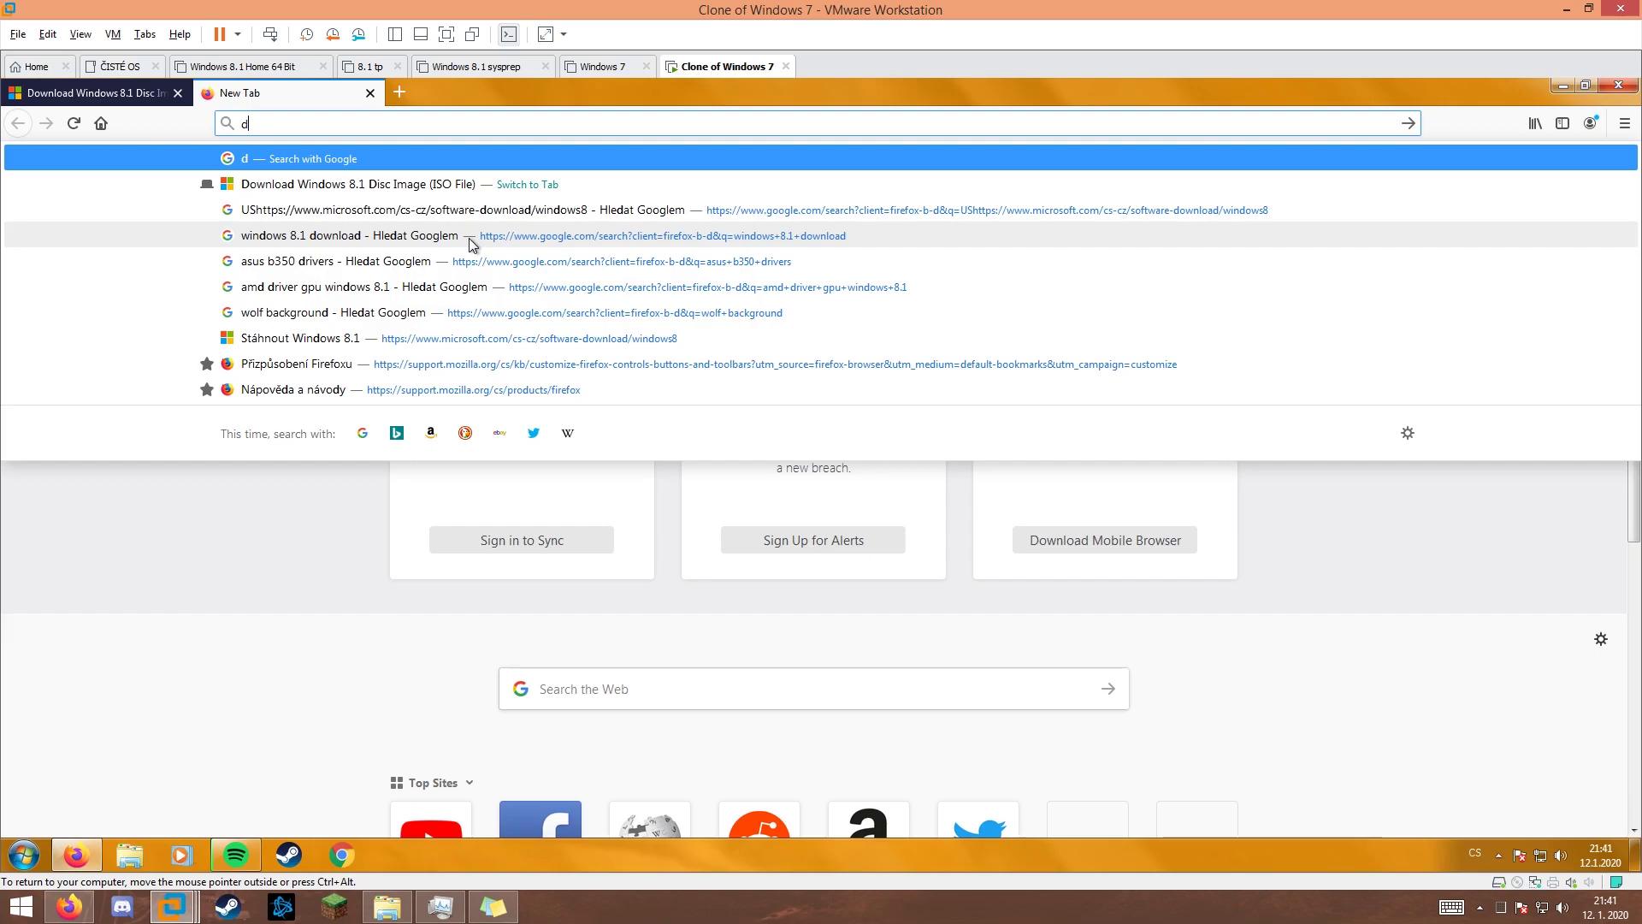
{"action": "key", "text": "BackSpace"}
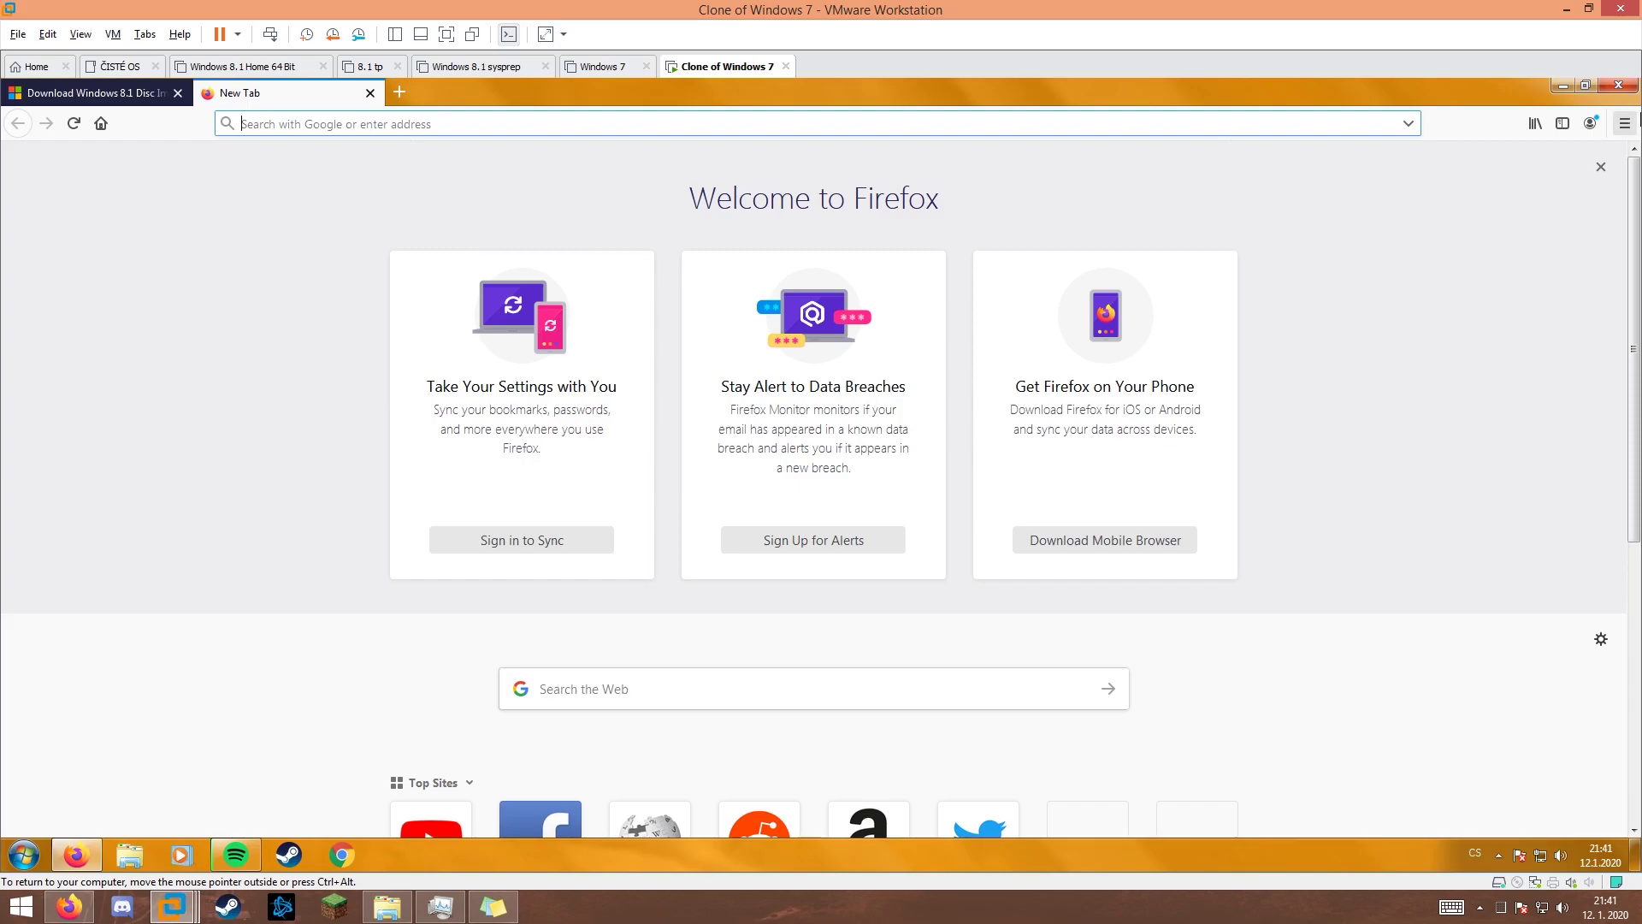
{"action": "left_click", "coordinate": [1563, 86]}
{"action": "mouse_move", "coordinate": [49, 646]}
{"action": "left_mouse_down"}
{"action": "mouse_move", "coordinate": [137, 705]}
{"action": "mouse_move", "coordinate": [406, 782]}
{"action": "left_mouse_up"}
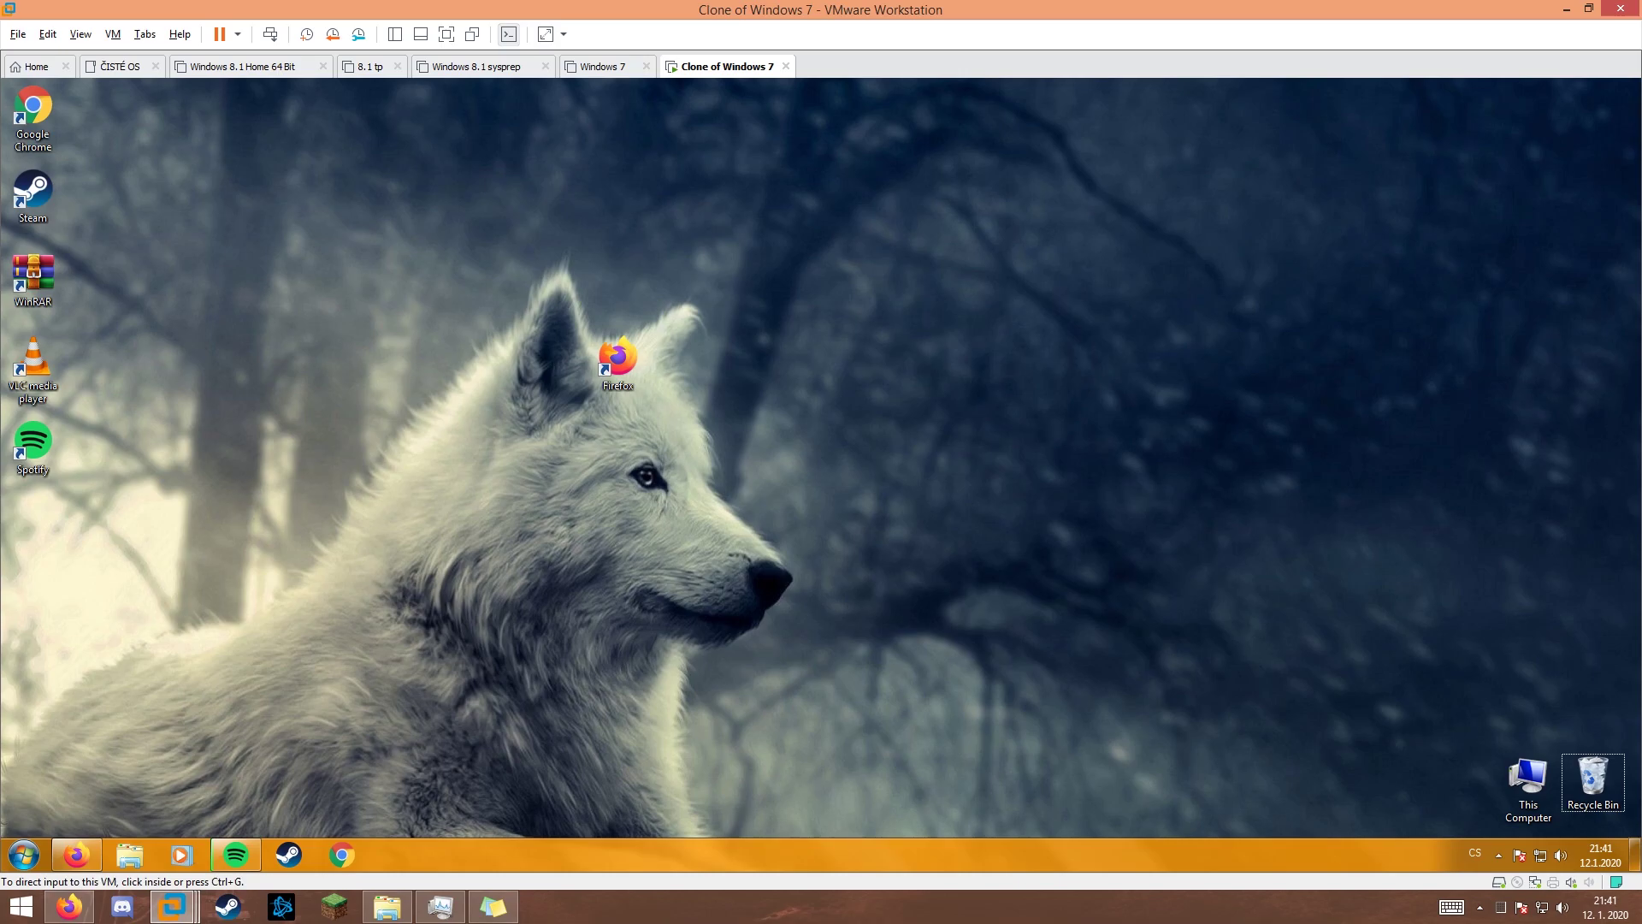
- Try to connect the virtual machine's CD/DVD (SATA) drive with its physical drive setting
{"action": "left_click", "coordinate": [113, 34]}
{"action": "mouse_move", "coordinate": [214, 75]}
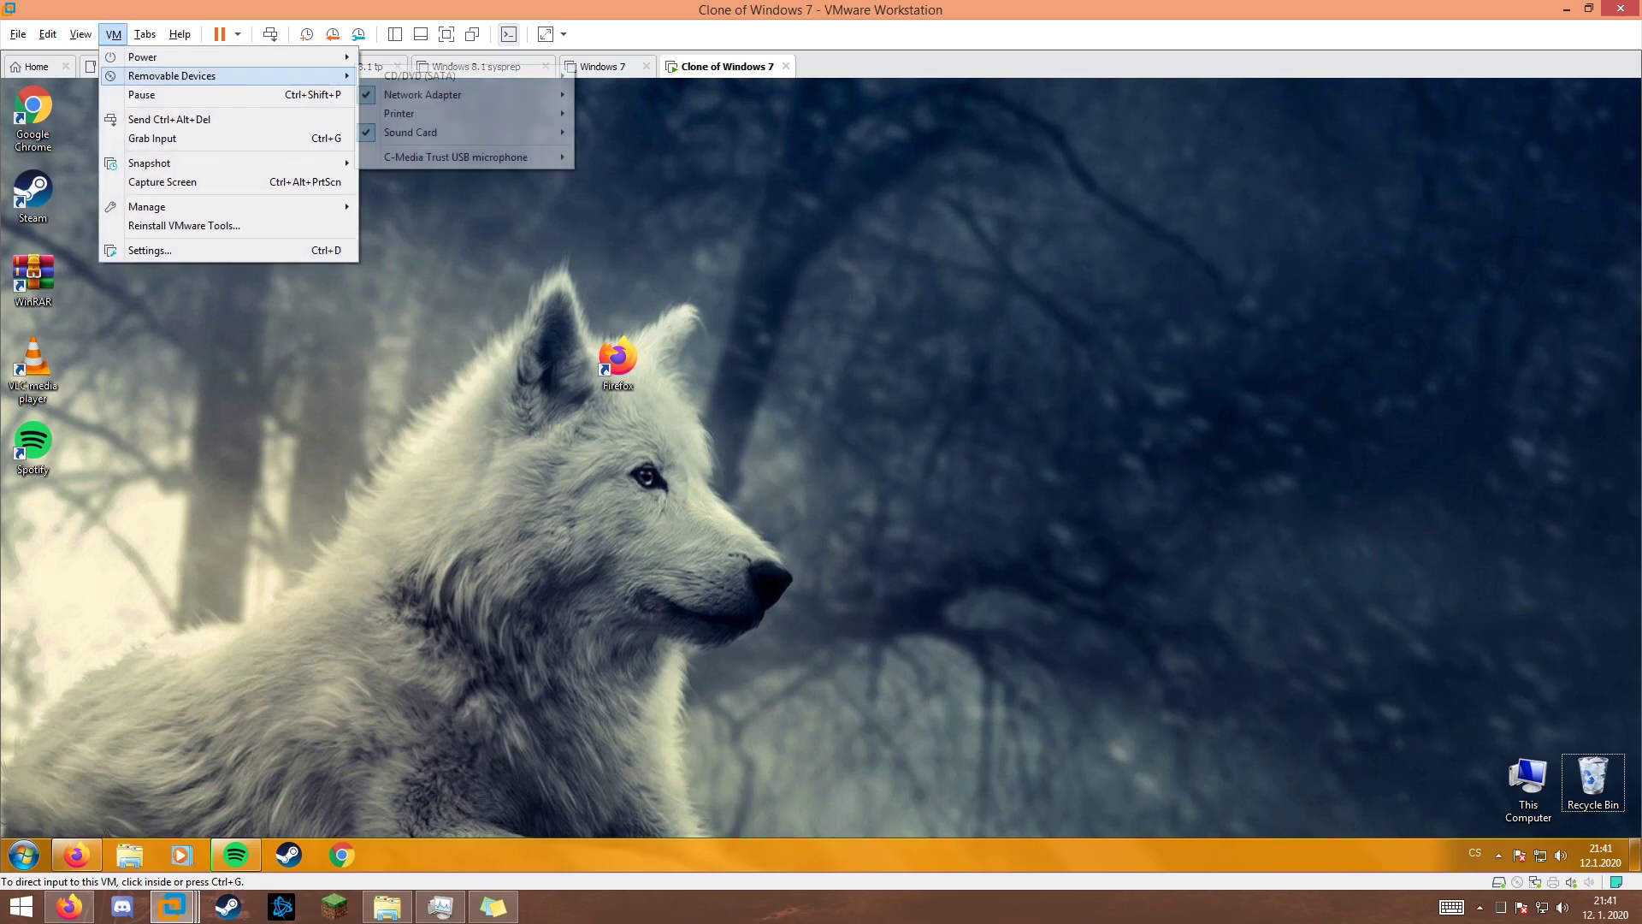
{"action": "mouse_move", "coordinate": [462, 75]}
{"action": "left_click", "coordinate": [603, 76]}
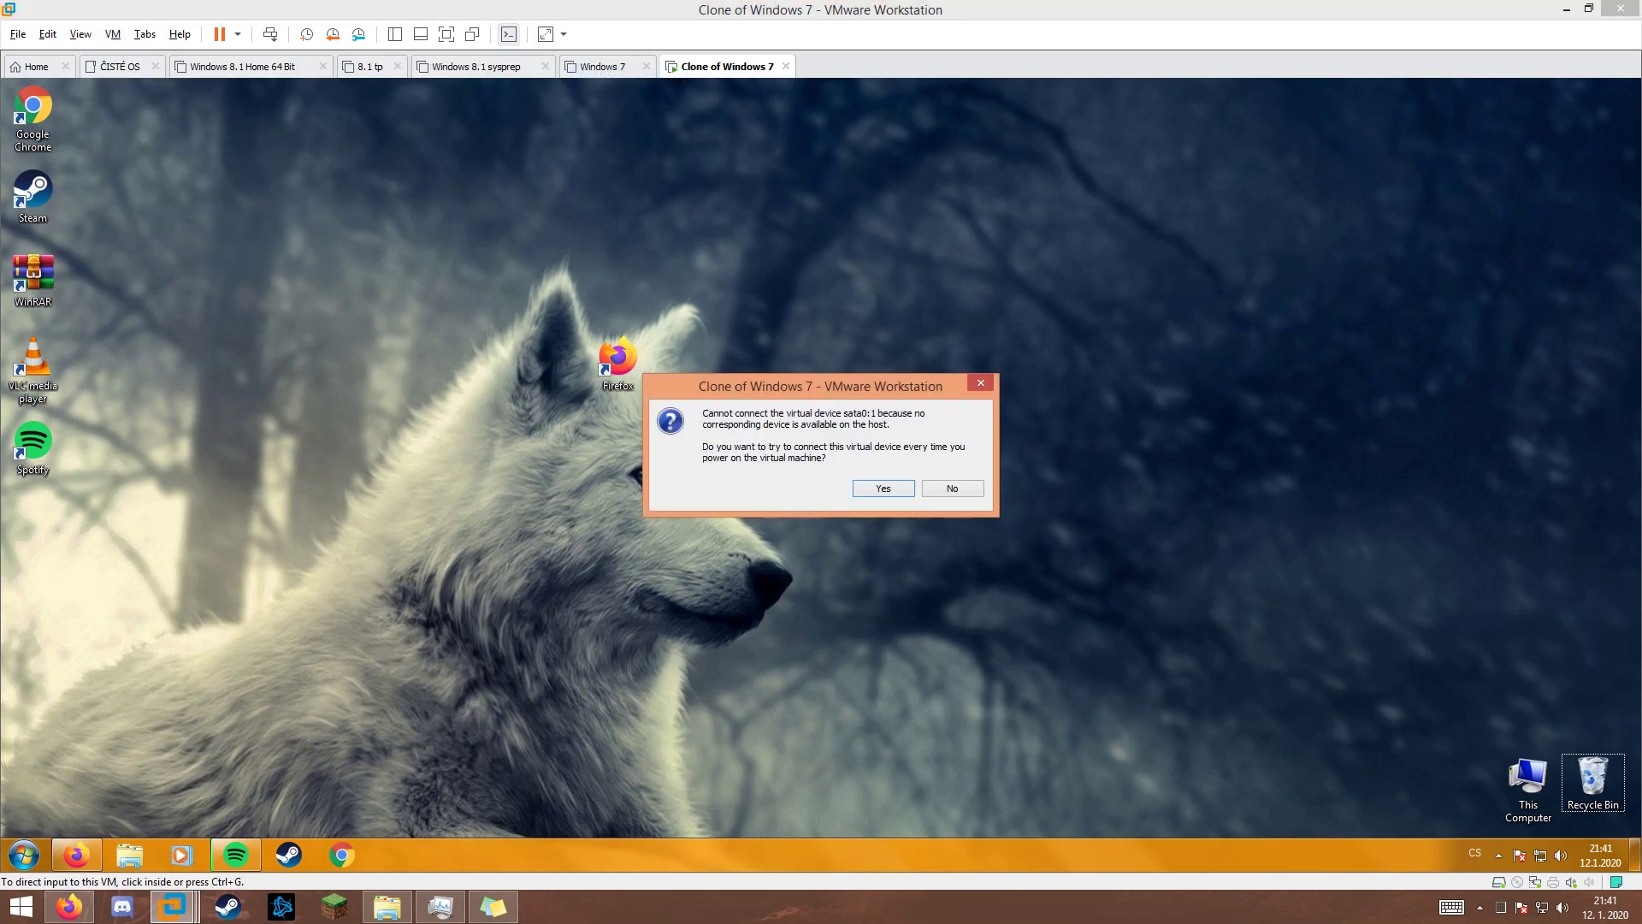
{"action": "key", "text": "Return"}
{"action": "left_click", "coordinate": [917, 474]}
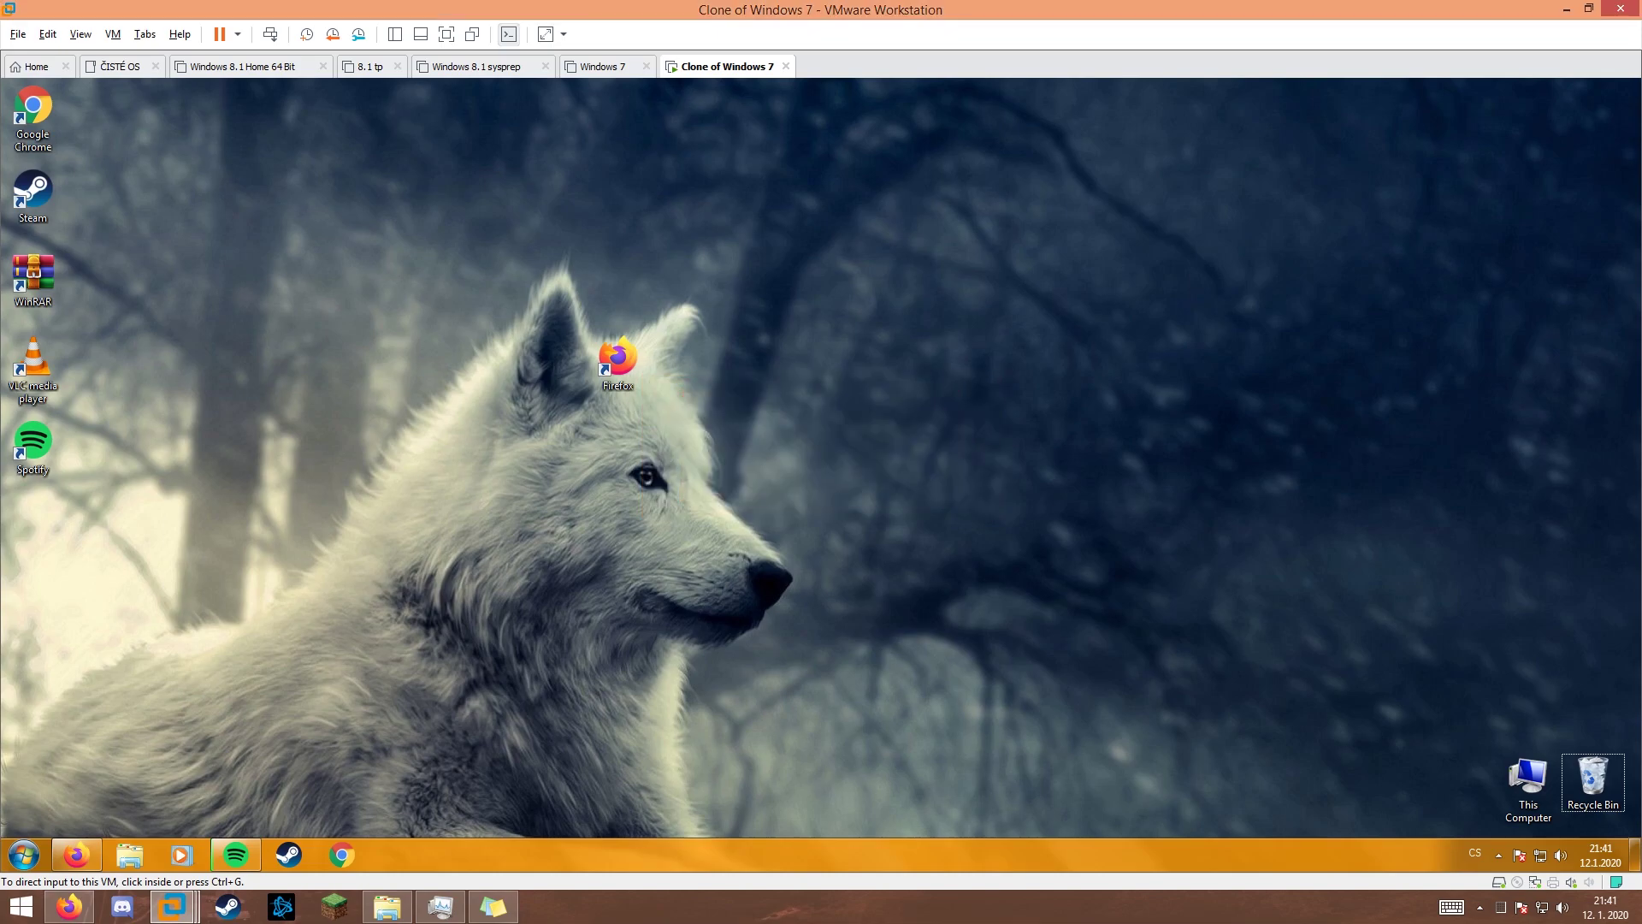
- Switch the virtual machine's CD/DVD drive from the physical drive to an ISO image file
{"action": "left_click", "coordinate": [113, 34]}
{"action": "mouse_move", "coordinate": [213, 75]}
{"action": "mouse_move", "coordinate": [462, 76]}
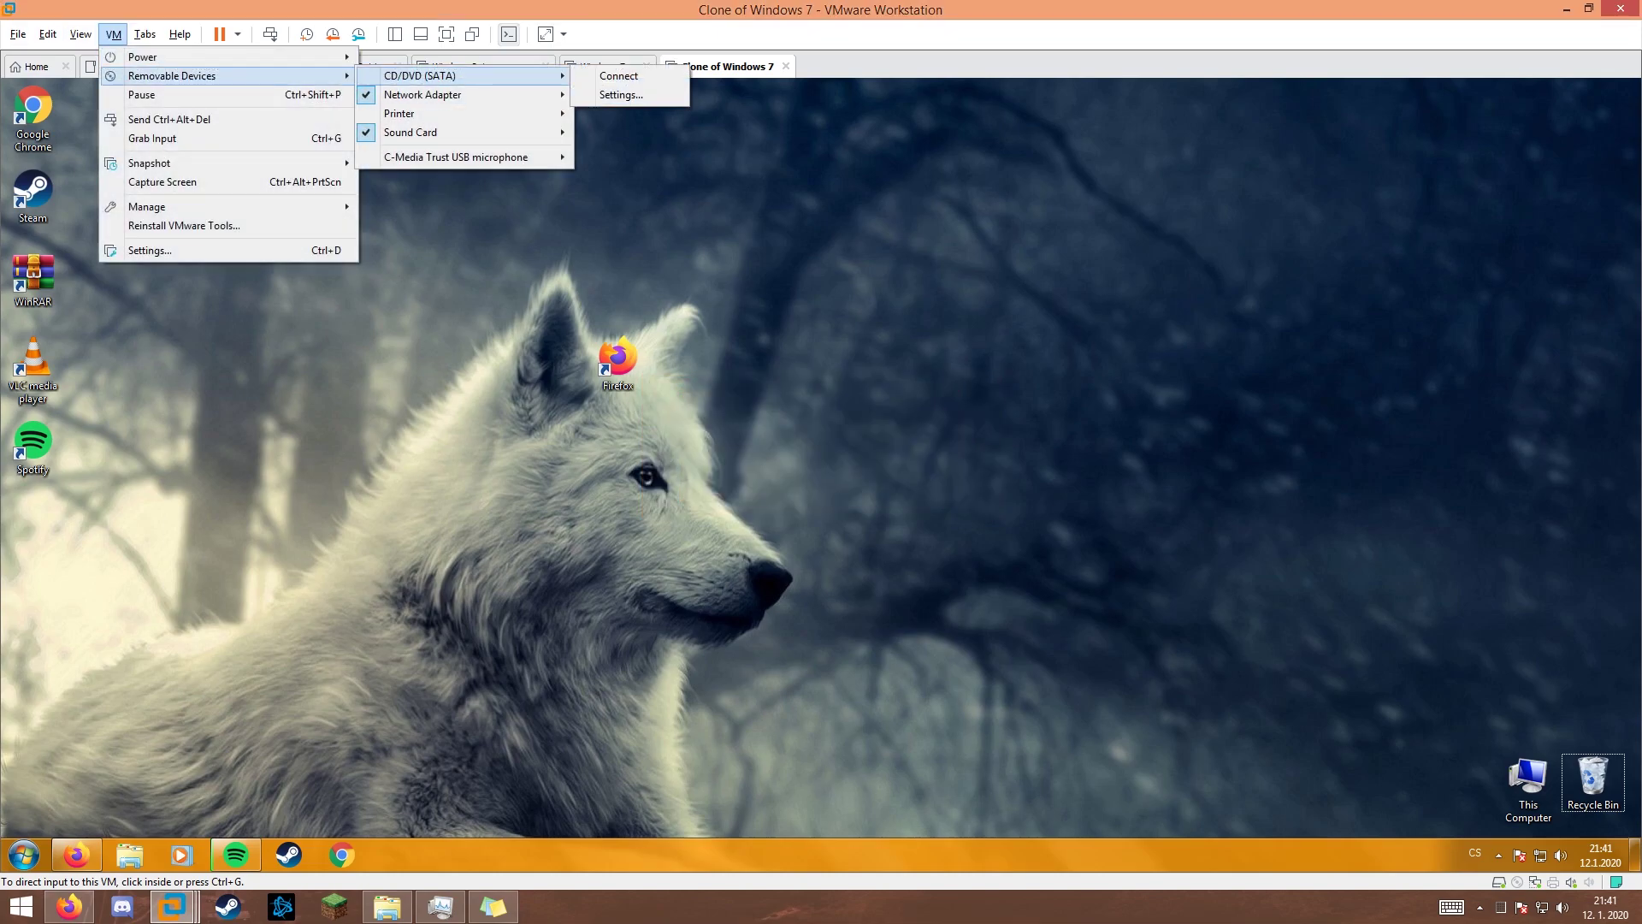
{"action": "left_click", "coordinate": [603, 94]}
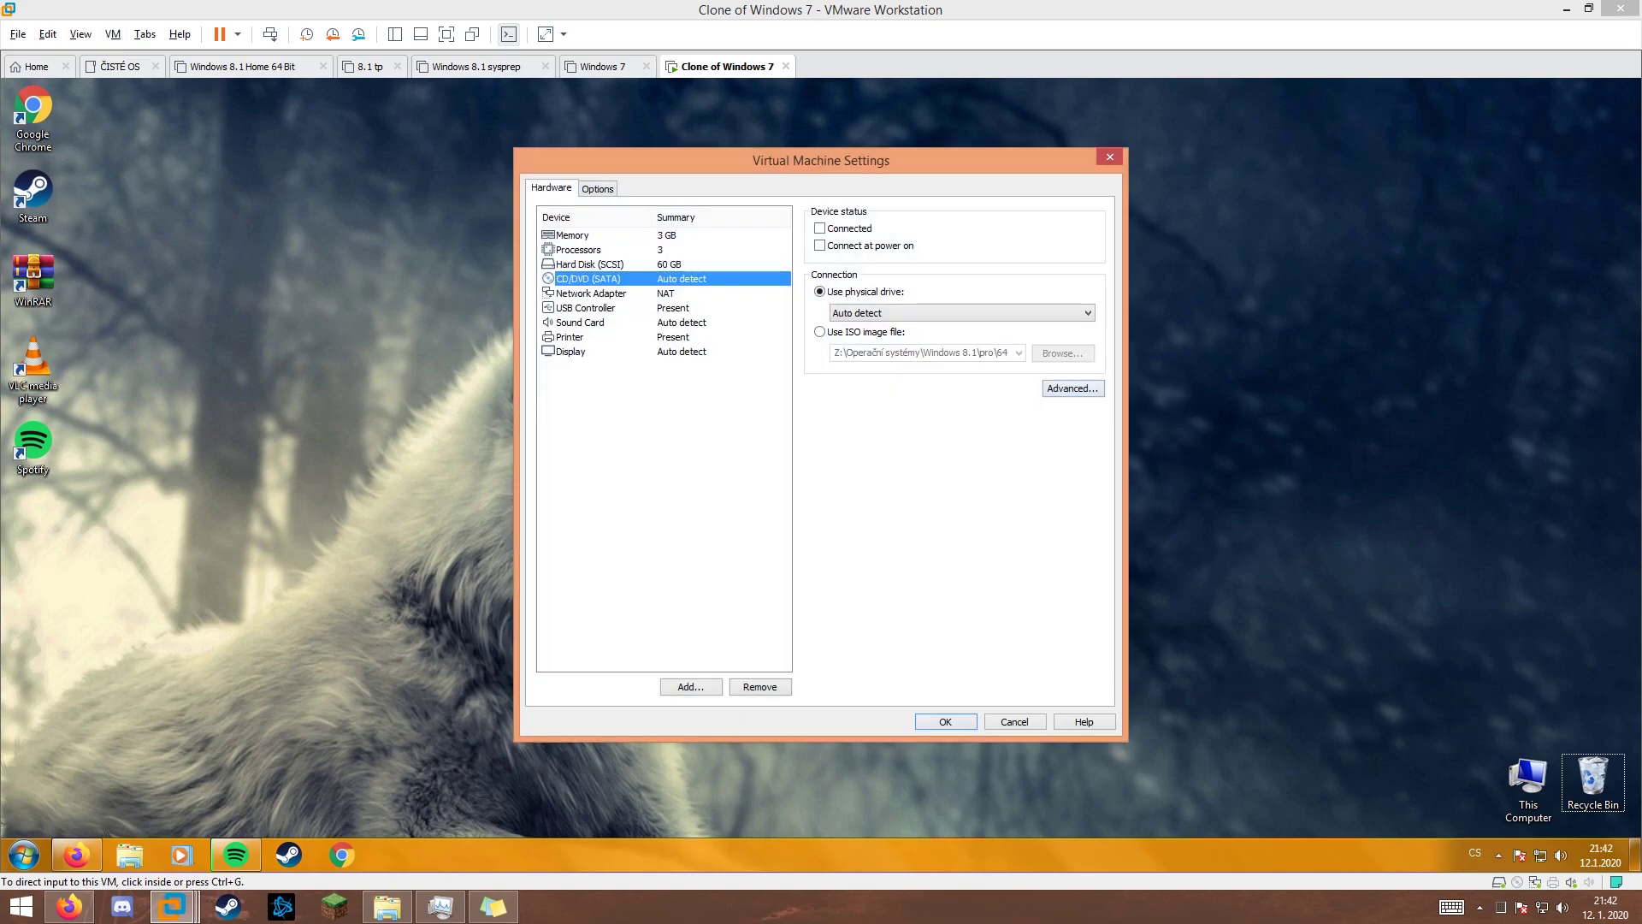
{"action": "left_click", "coordinate": [859, 331]}
{"action": "left_click", "coordinate": [1063, 353]}
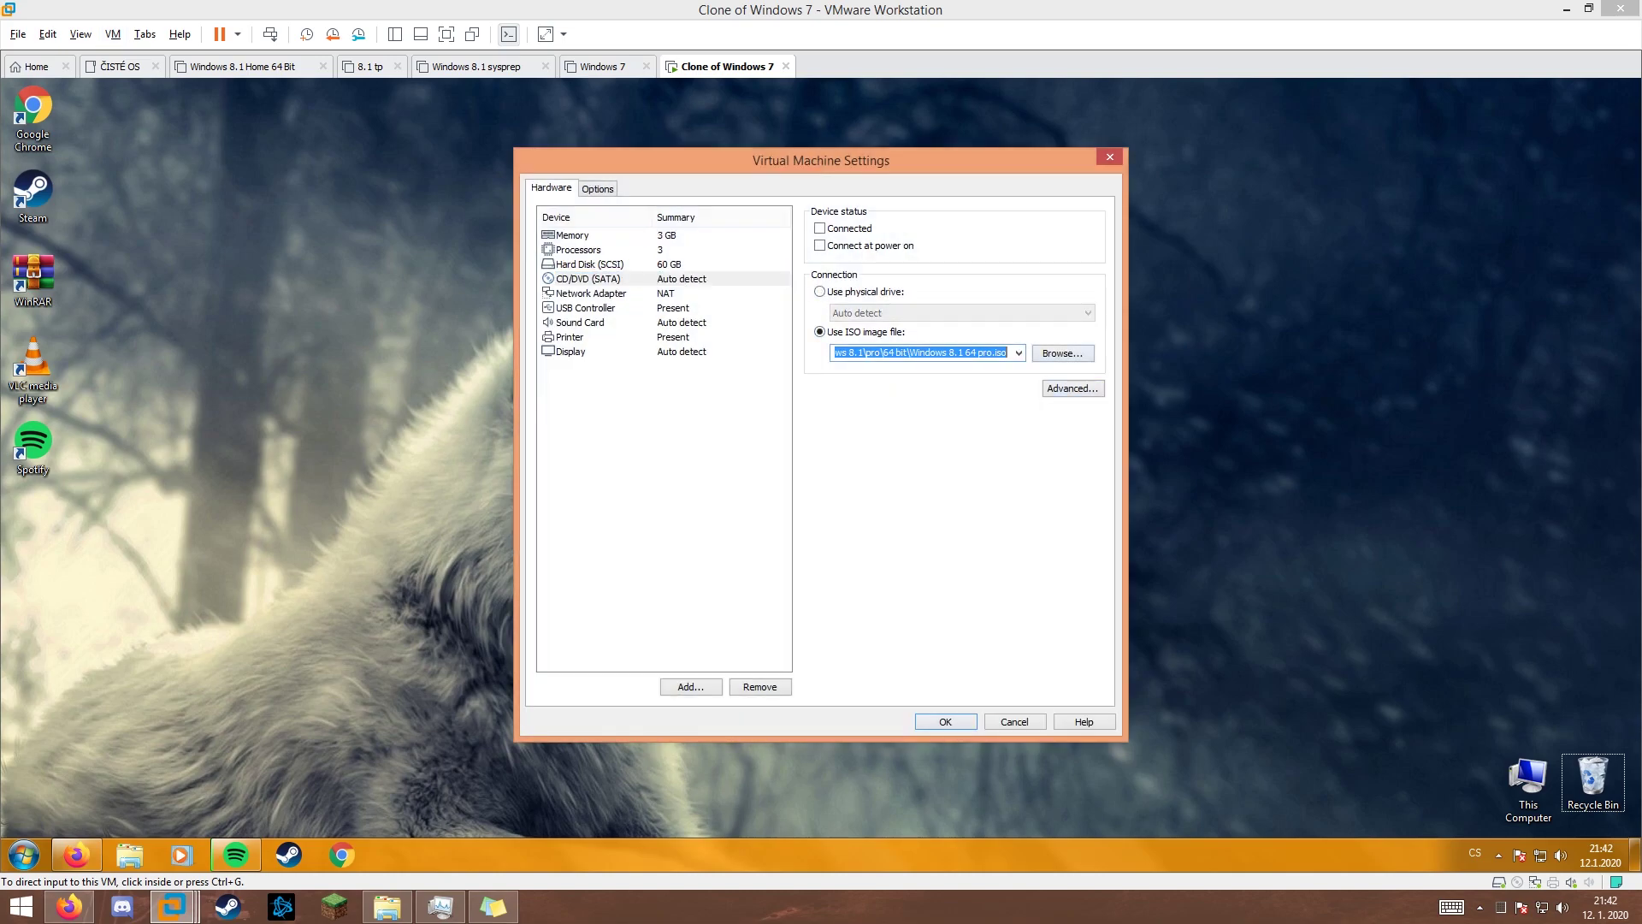
{"action": "left_click", "coordinate": [945, 722]}
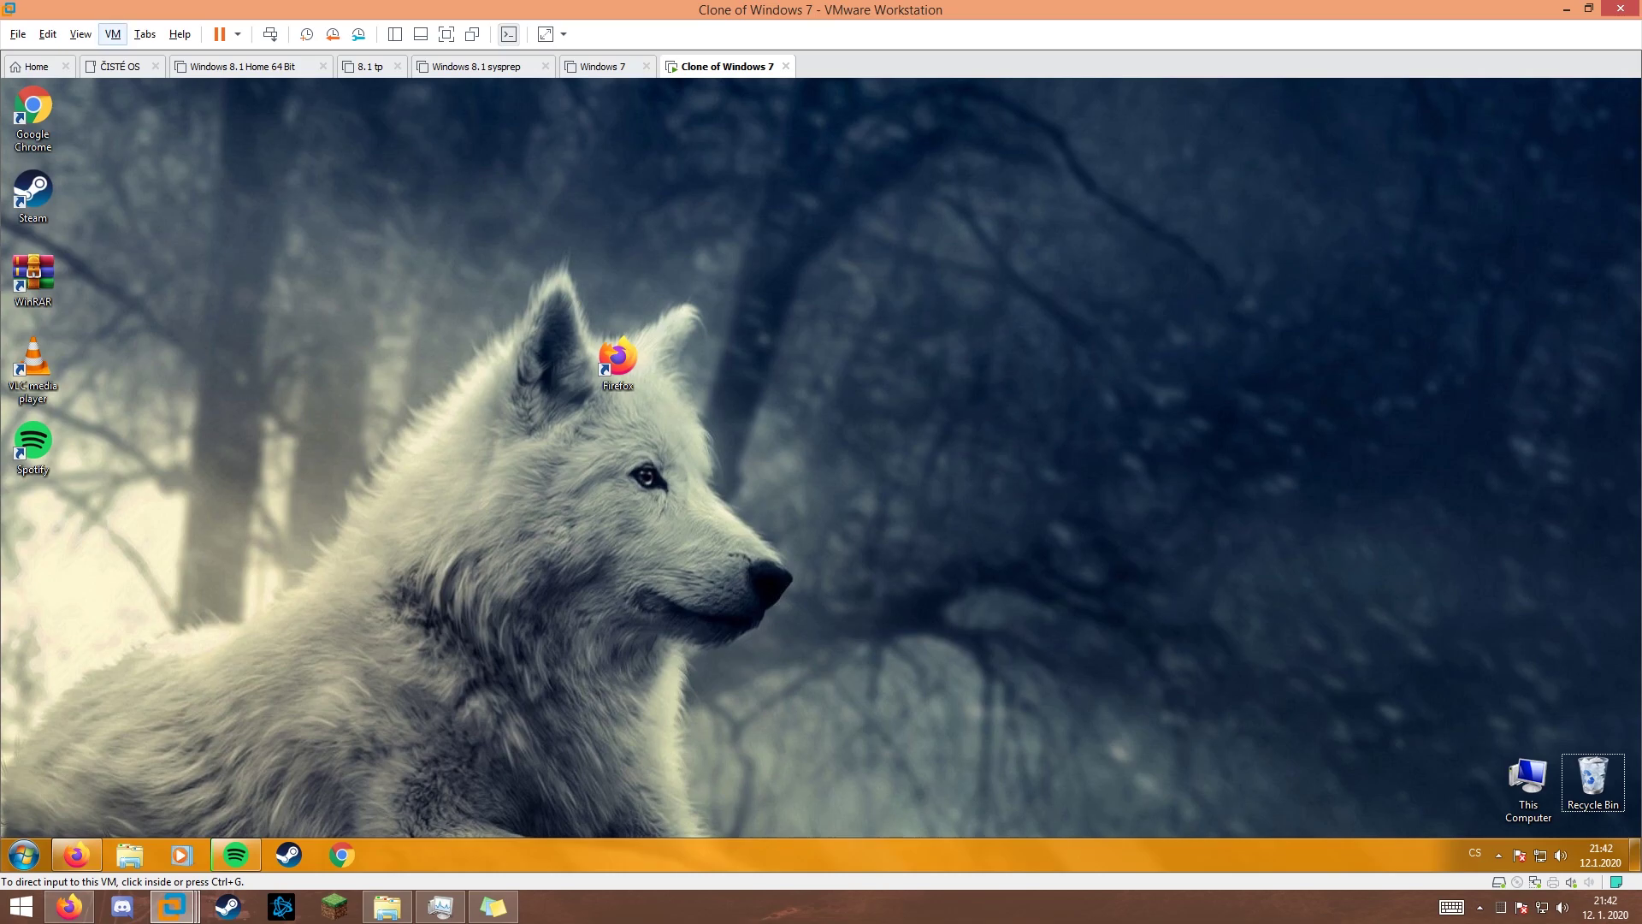
- Assign an ISO image from the Windows 8 folder under Operační systémy to the virtual CD/DVD drive and save the settings
{"action": "left_click", "coordinate": [113, 34]}
{"action": "mouse_move", "coordinate": [214, 75]}
{"action": "mouse_move", "coordinate": [445, 75]}
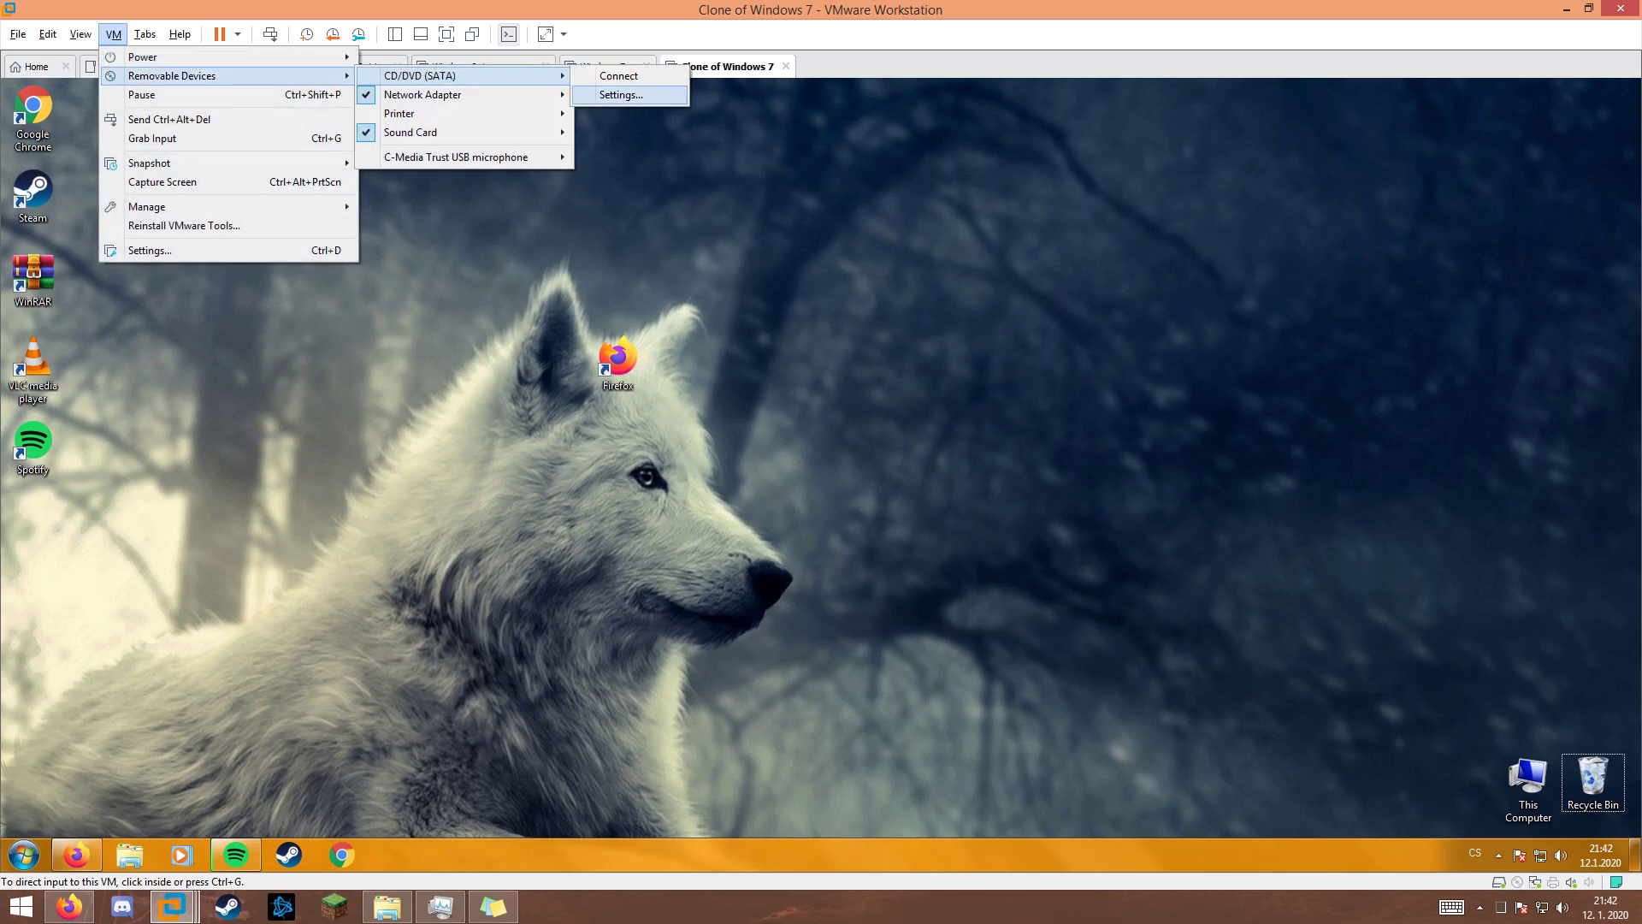
{"action": "left_click", "coordinate": [621, 95]}
{"action": "left_click", "coordinate": [1063, 354]}
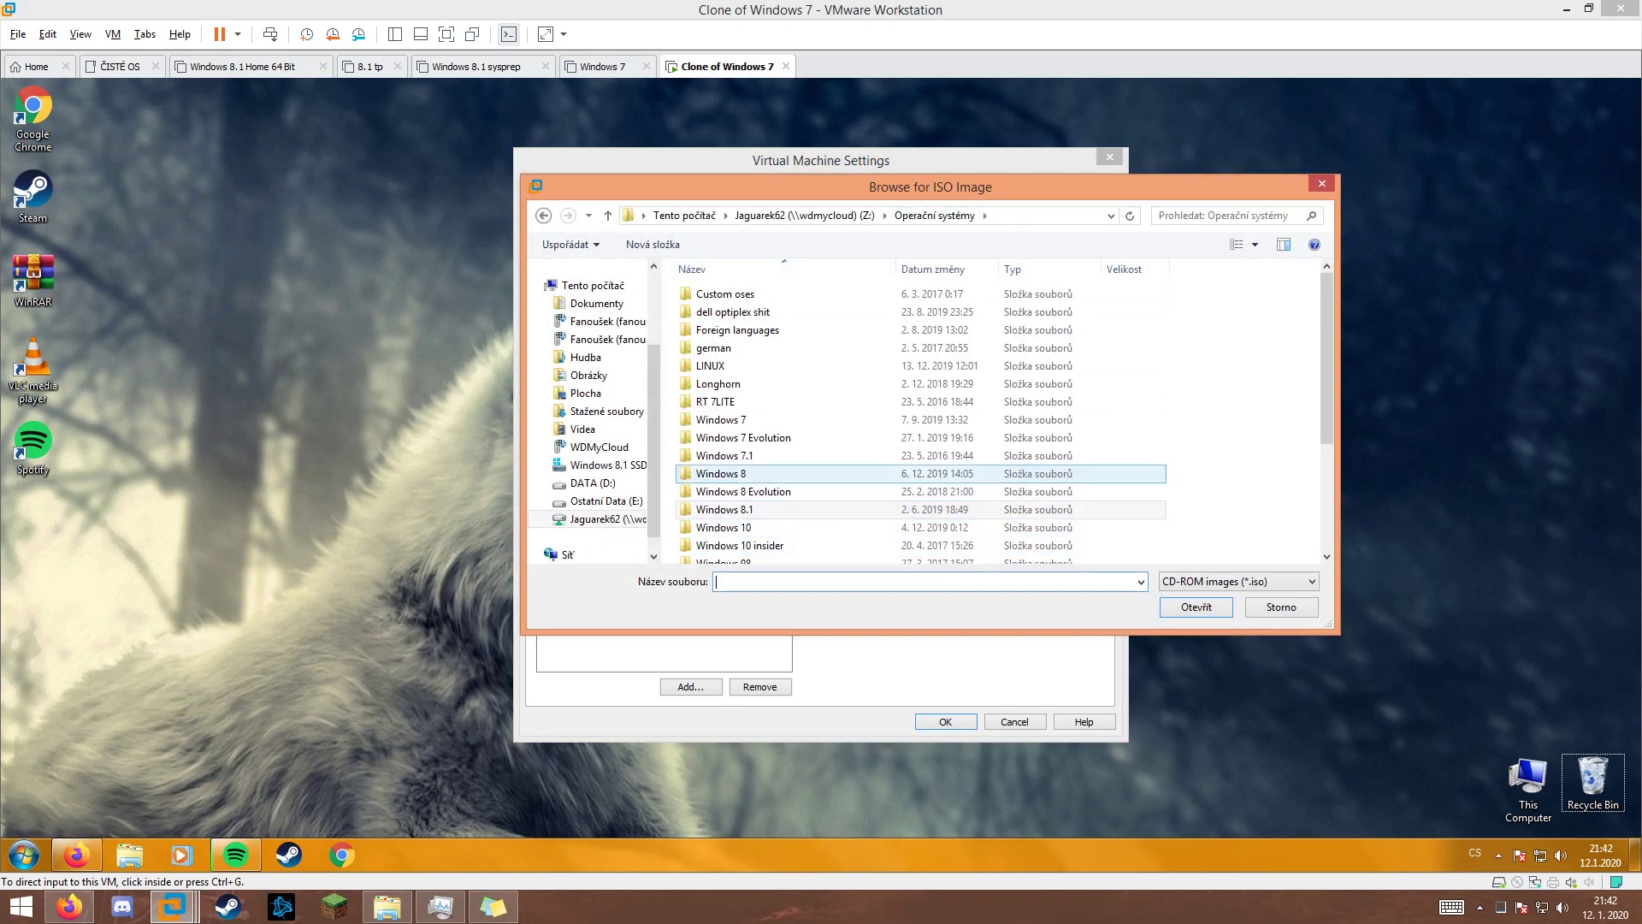
{"action": "double_click", "coordinate": [721, 473]}
{"action": "double_click", "coordinate": [773, 311]}
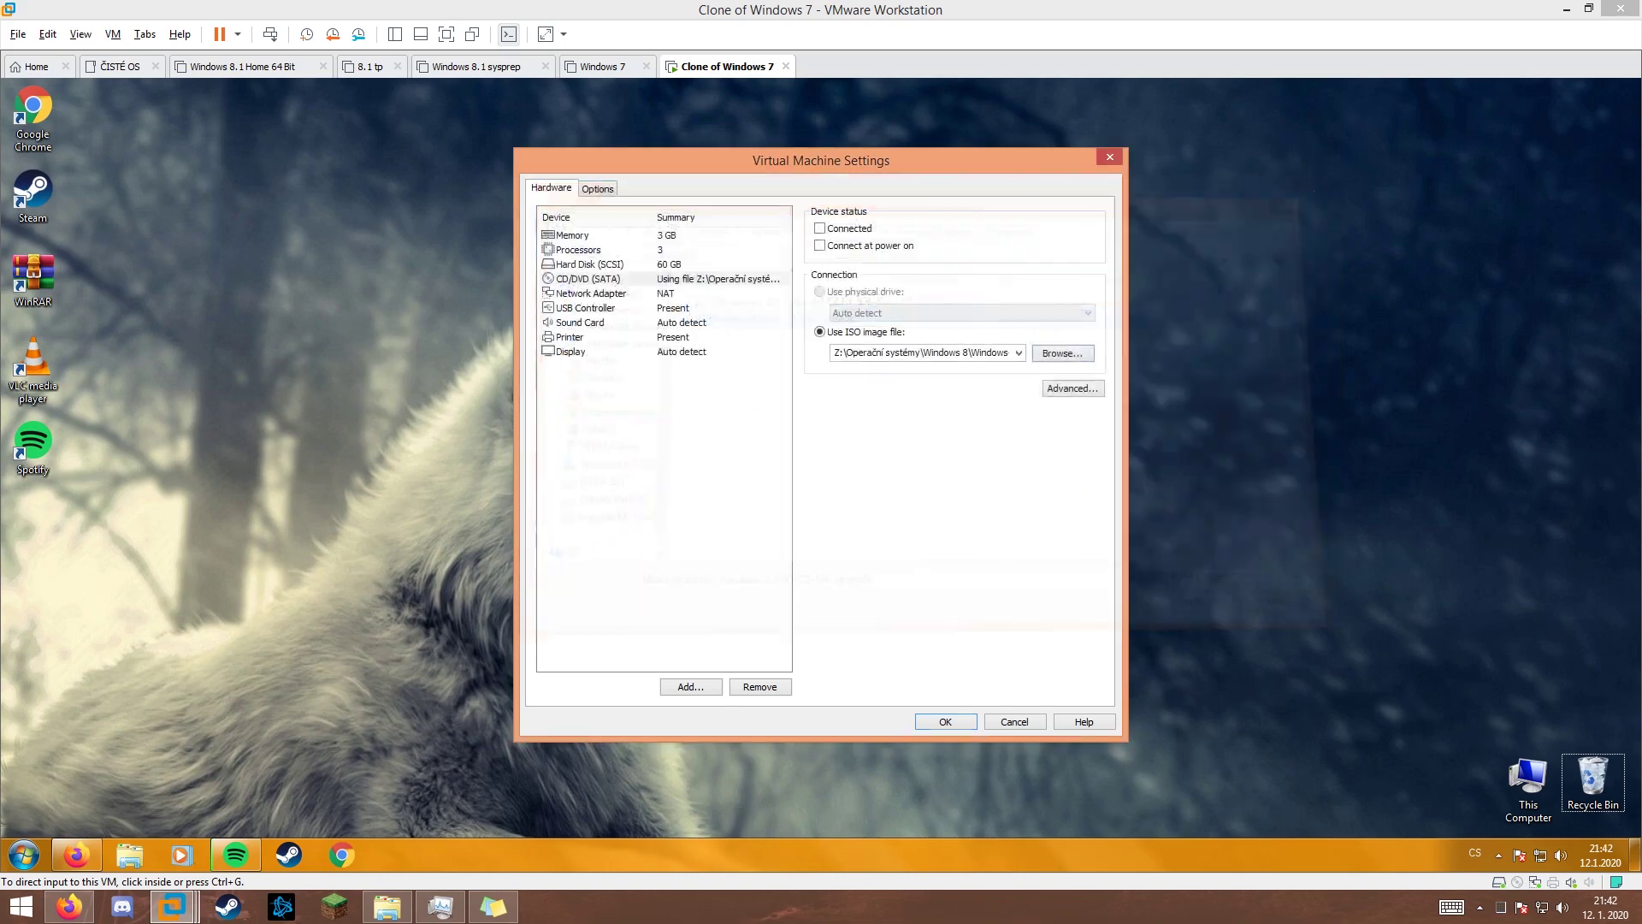
{"action": "left_click", "coordinate": [946, 722]}
- Connect the virtual CD/DVD drive and open the inserted ESD-ISO disc's folder to view its files
{"action": "left_click", "coordinate": [113, 35]}
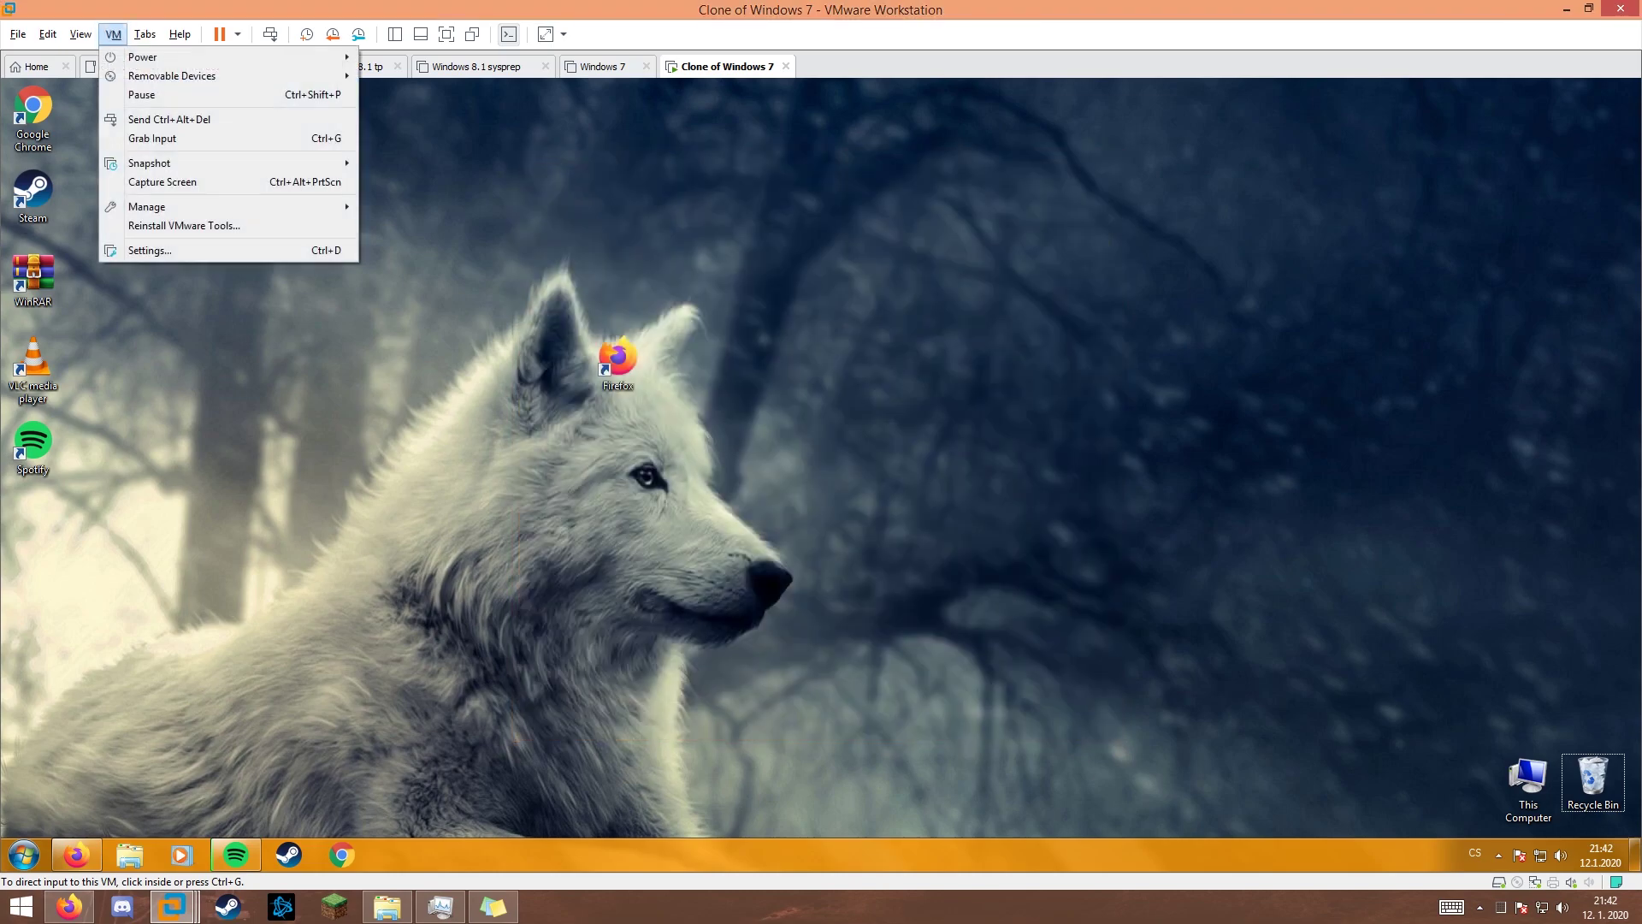
{"action": "mouse_move", "coordinate": [172, 77]}
{"action": "mouse_move", "coordinate": [420, 76]}
{"action": "left_click", "coordinate": [619, 76]}
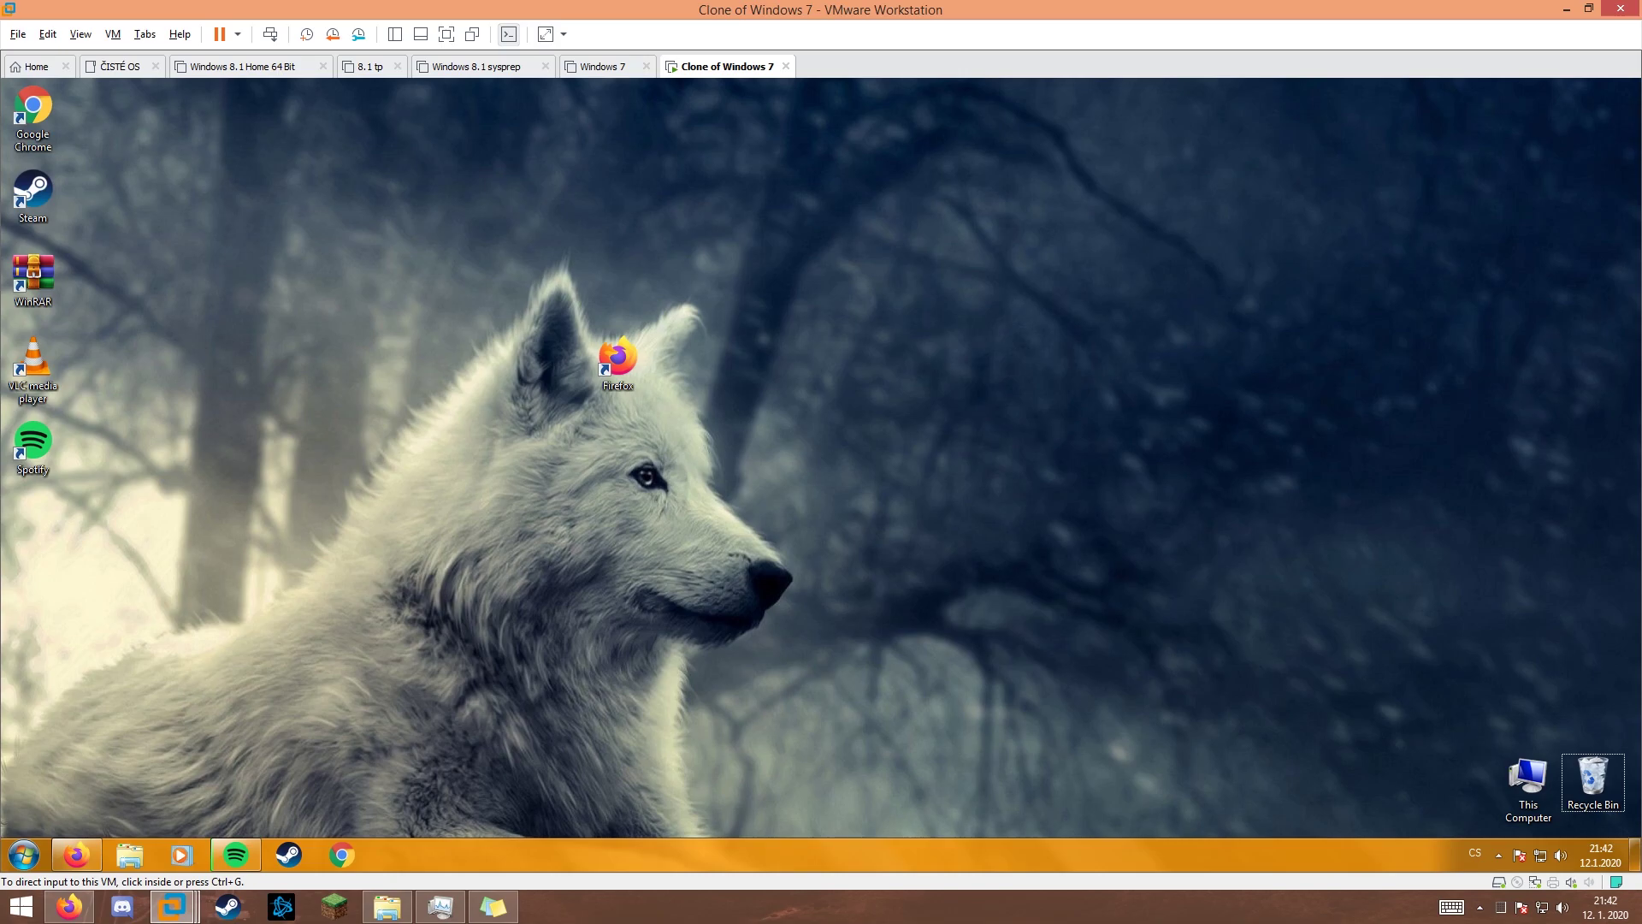
{"action": "left_click_drag", "start_coordinate": [787, 246], "coordinate": [714, 431]}
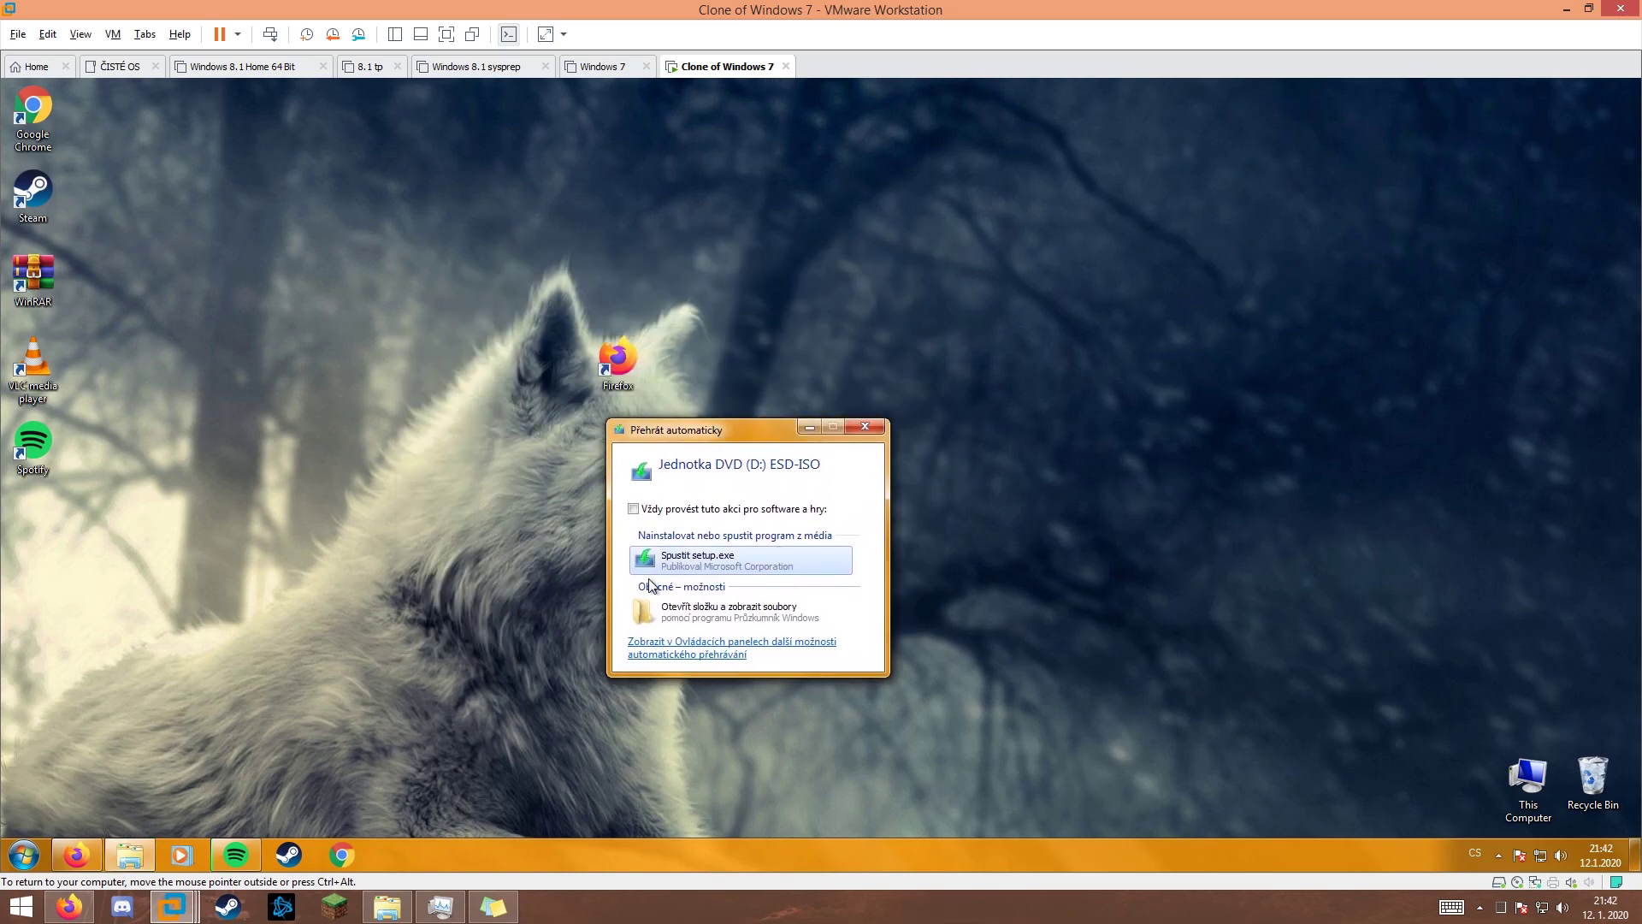
{"action": "left_click", "coordinate": [691, 616]}
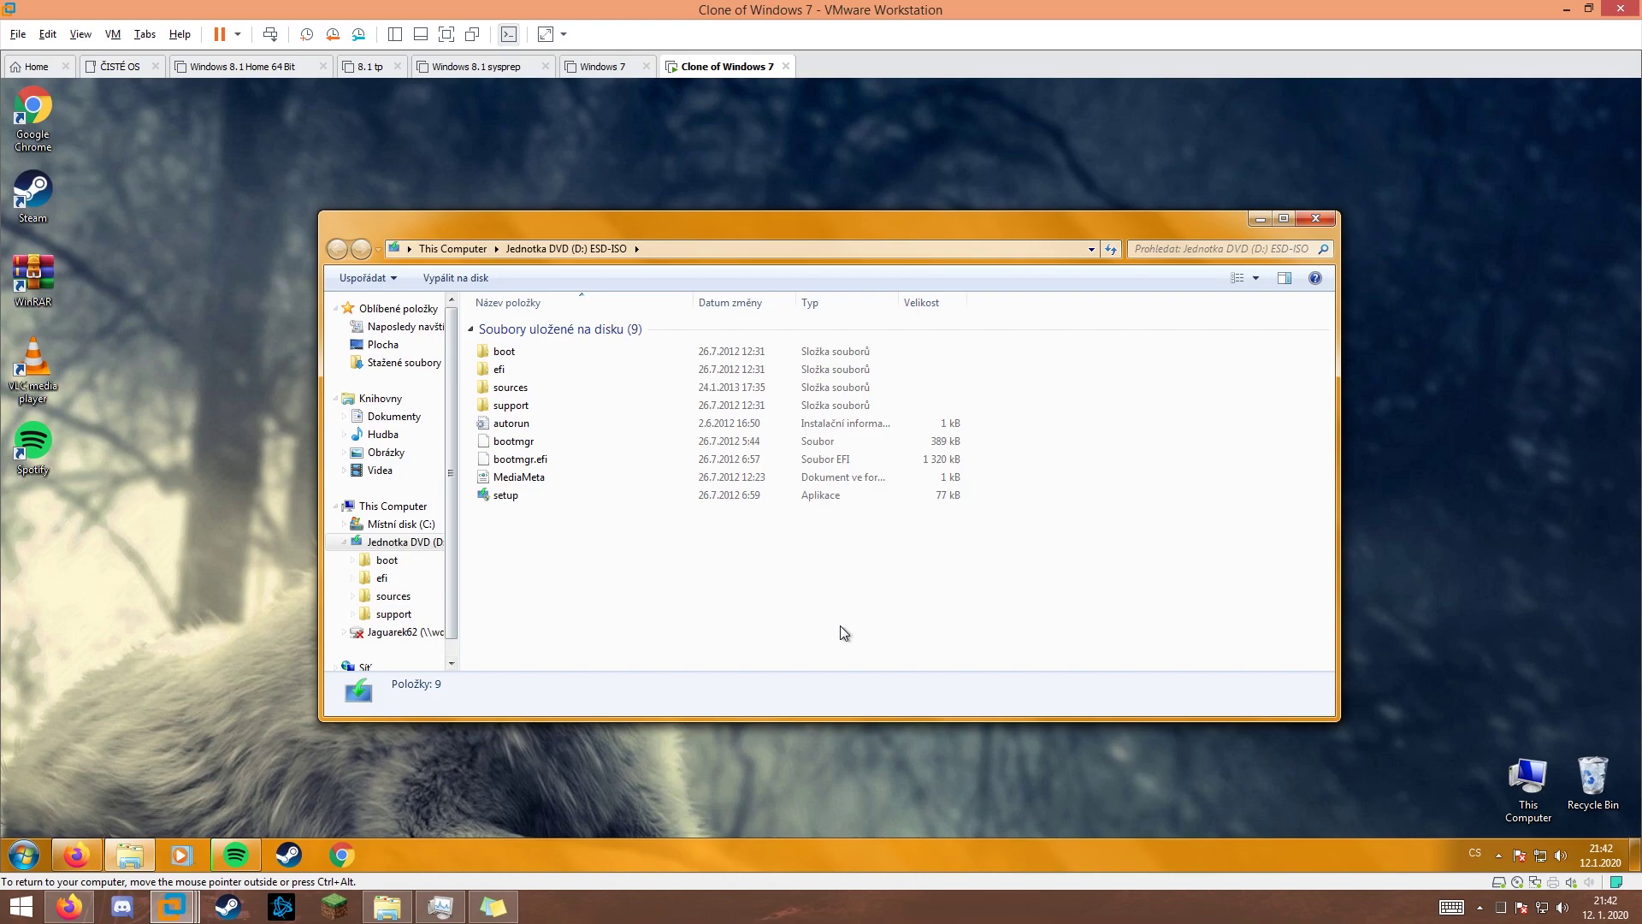
- Create a new folder on the desktop and try to copy all of the disc's files into it
{"action": "left_click_drag", "start_coordinate": [1188, 604], "coordinate": [605, 303]}
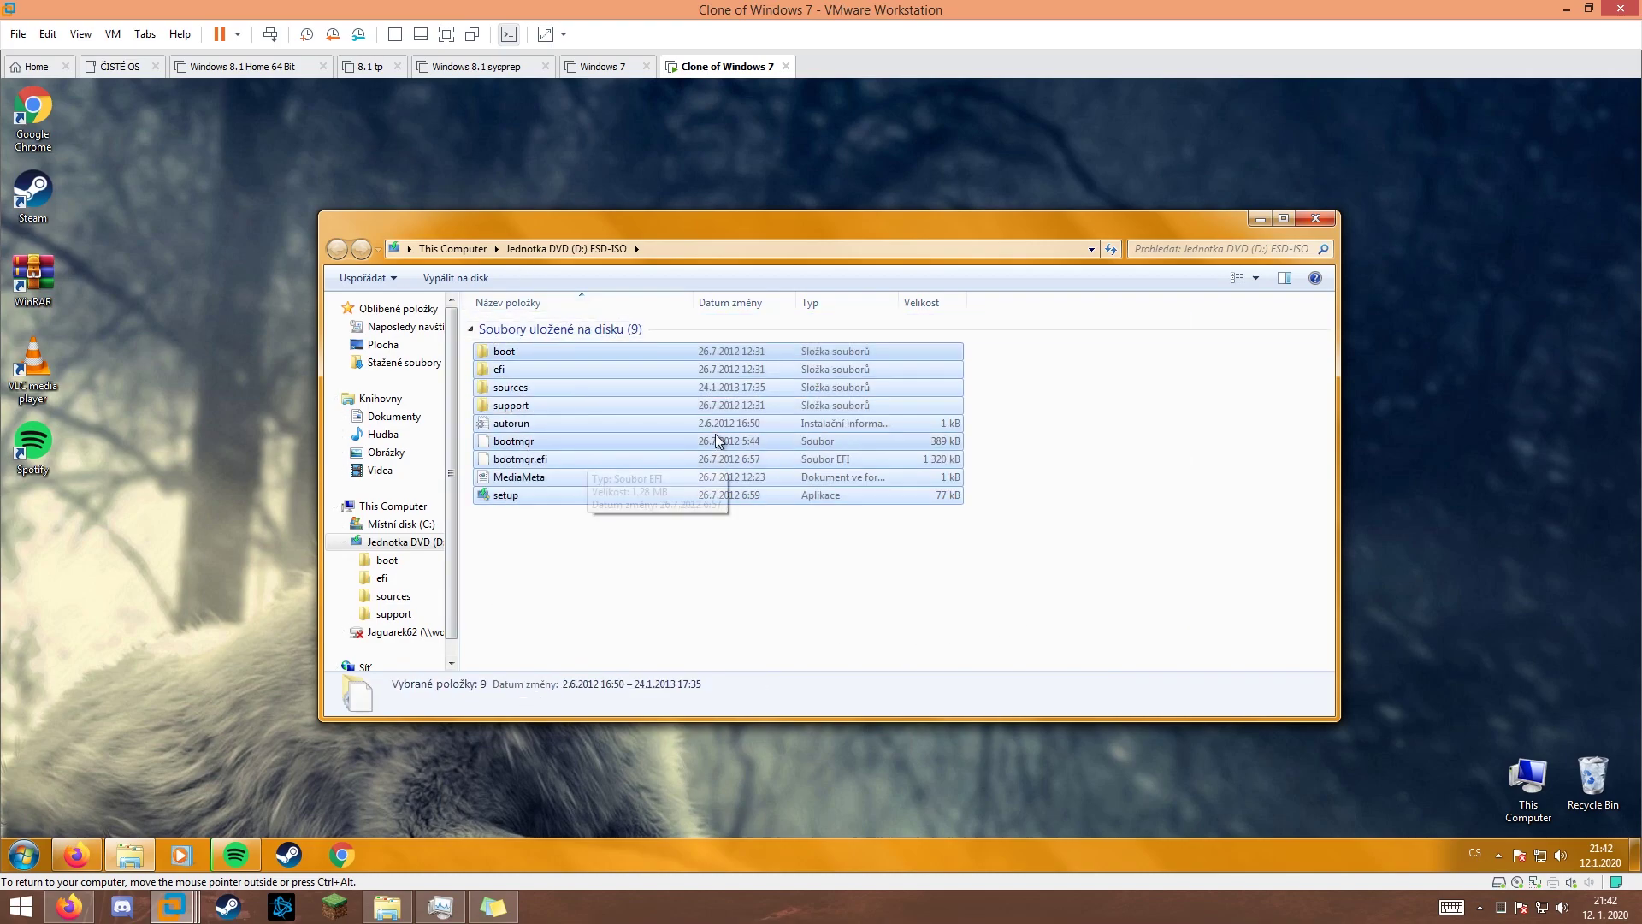
{"action": "right_click", "coordinate": [35, 602]}
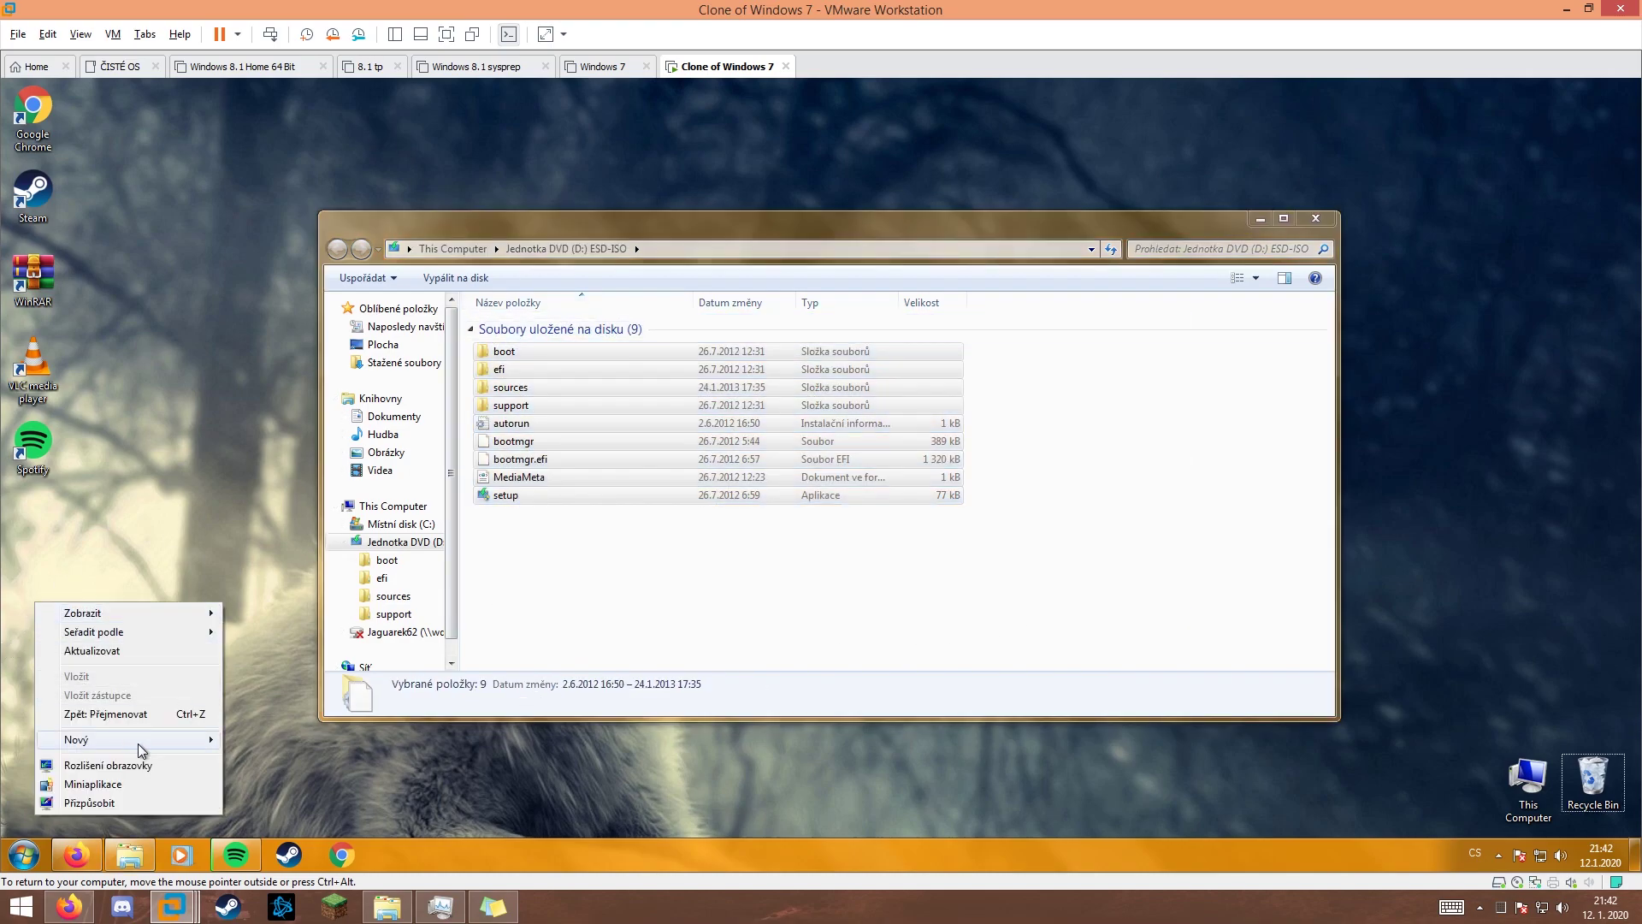
{"action": "mouse_move", "coordinate": [187, 741]}
{"action": "left_click", "coordinate": [257, 589]}
{"action": "left_click", "coordinate": [76, 616]}
{"action": "left_click_drag", "start_coordinate": [21, 602], "coordinate": [143, 622]}
{"action": "left_click_drag", "start_coordinate": [571, 438], "coordinate": [41, 778]}
- Run setup from the ESD-ISO disc, allow it to make changes to the computer, and close the disc's folder window
{"action": "left_click", "coordinate": [521, 535]}
{"action": "double_click", "coordinate": [488, 501]}
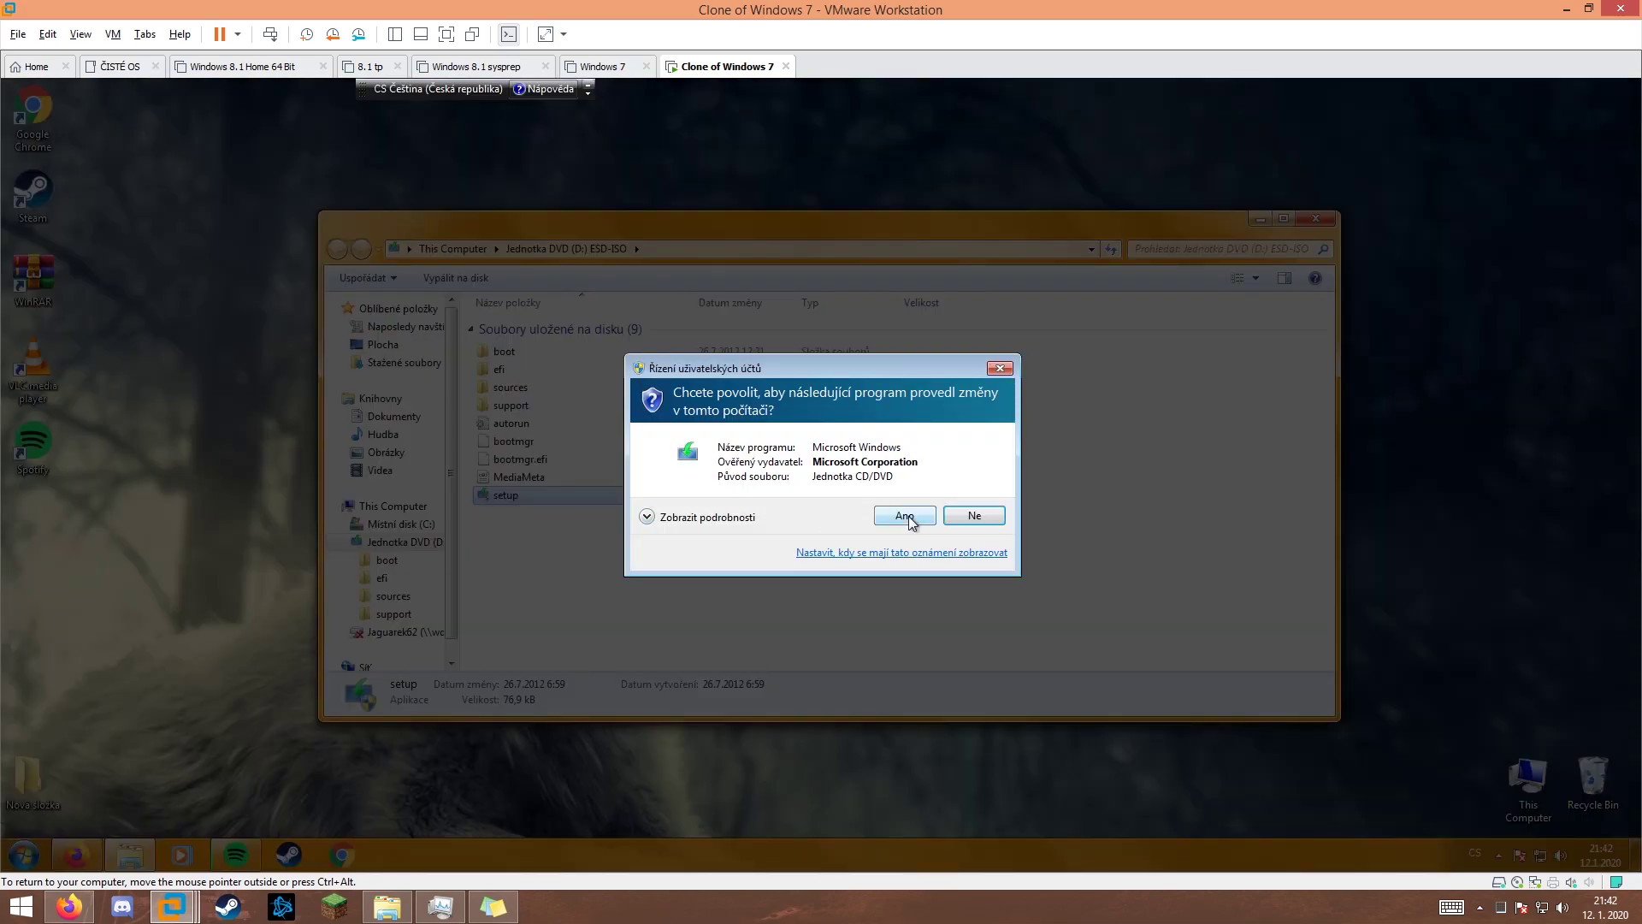
{"action": "left_click", "coordinate": [905, 515]}
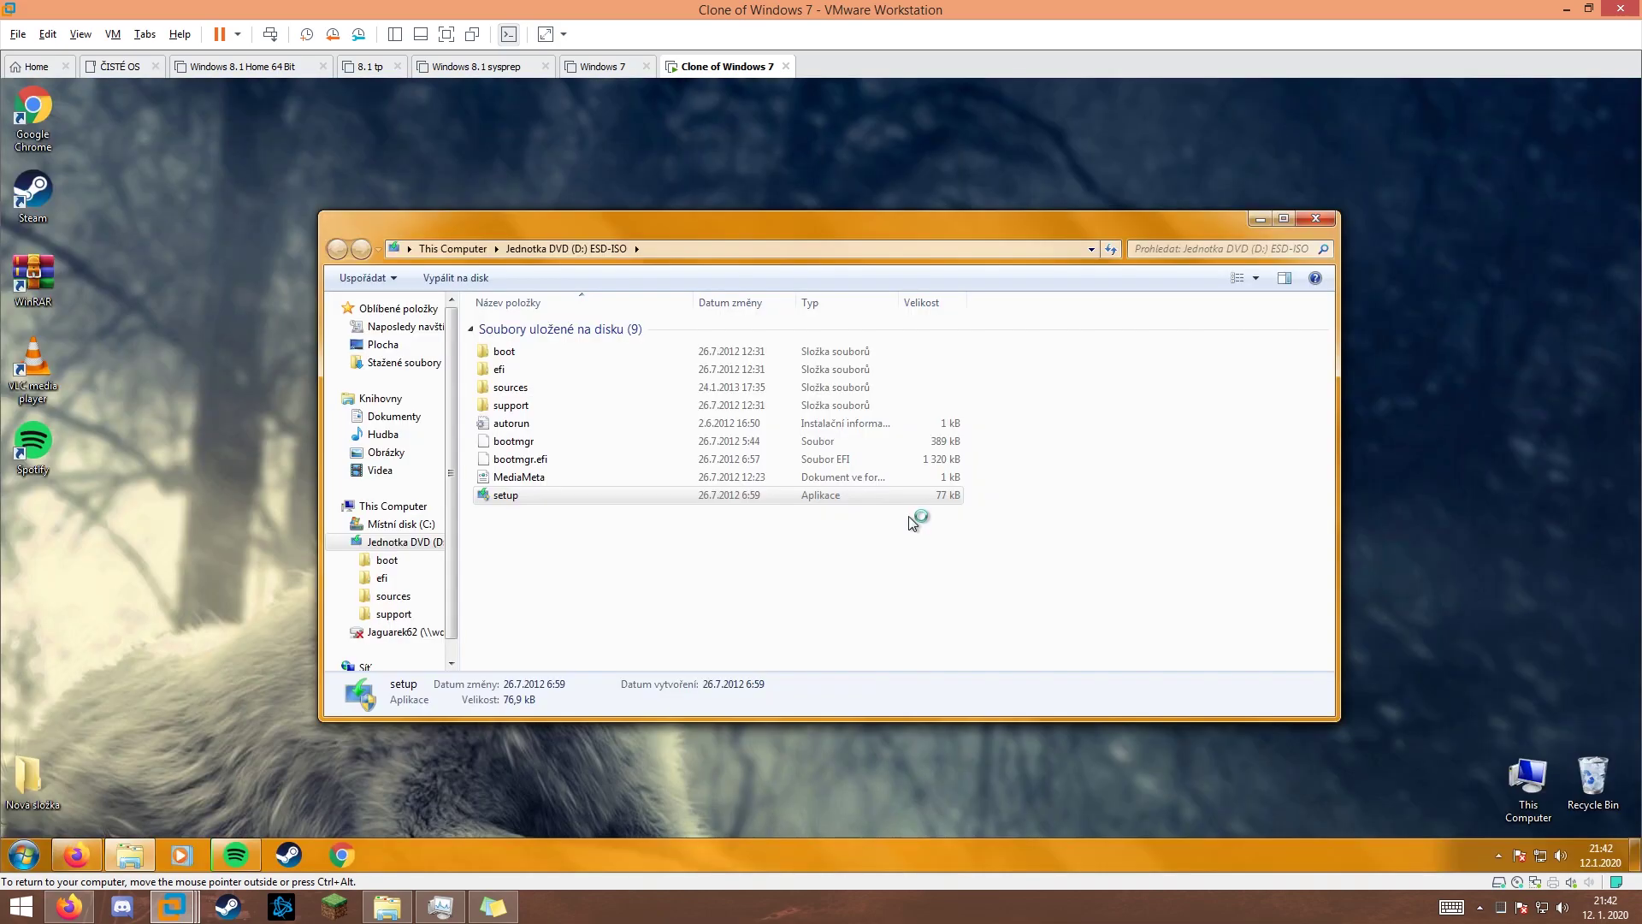
{"action": "left_click", "coordinate": [1301, 221]}
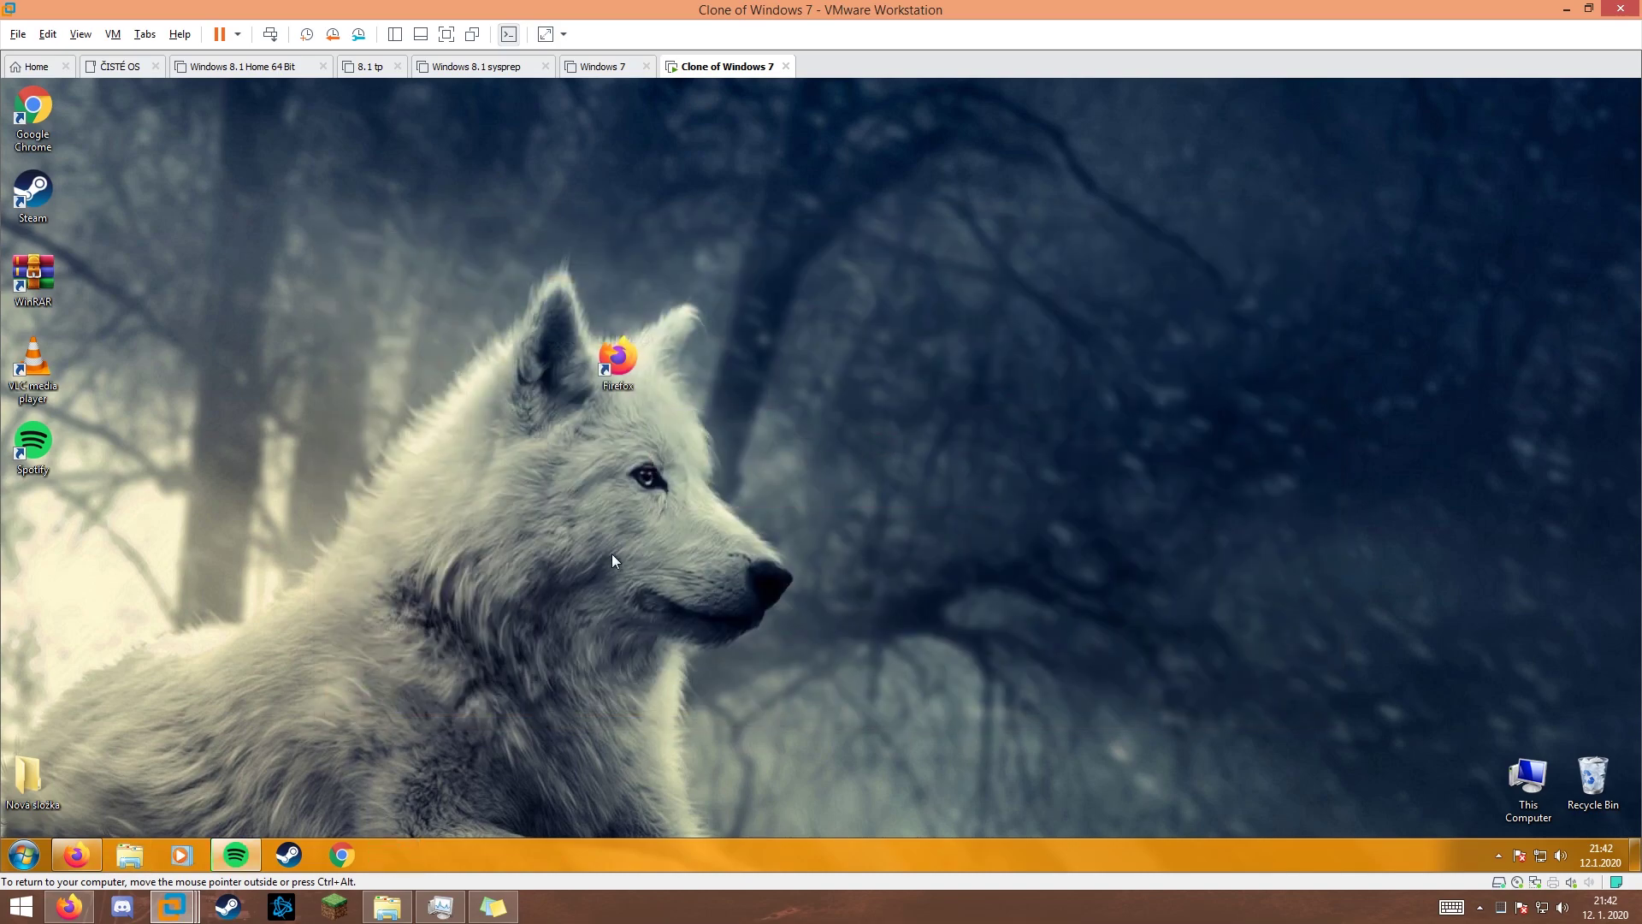
- Decline downloading the latest updates in Windows 8 setup and continue to the product key entry
{"action": "left_click", "coordinate": [607, 396]}
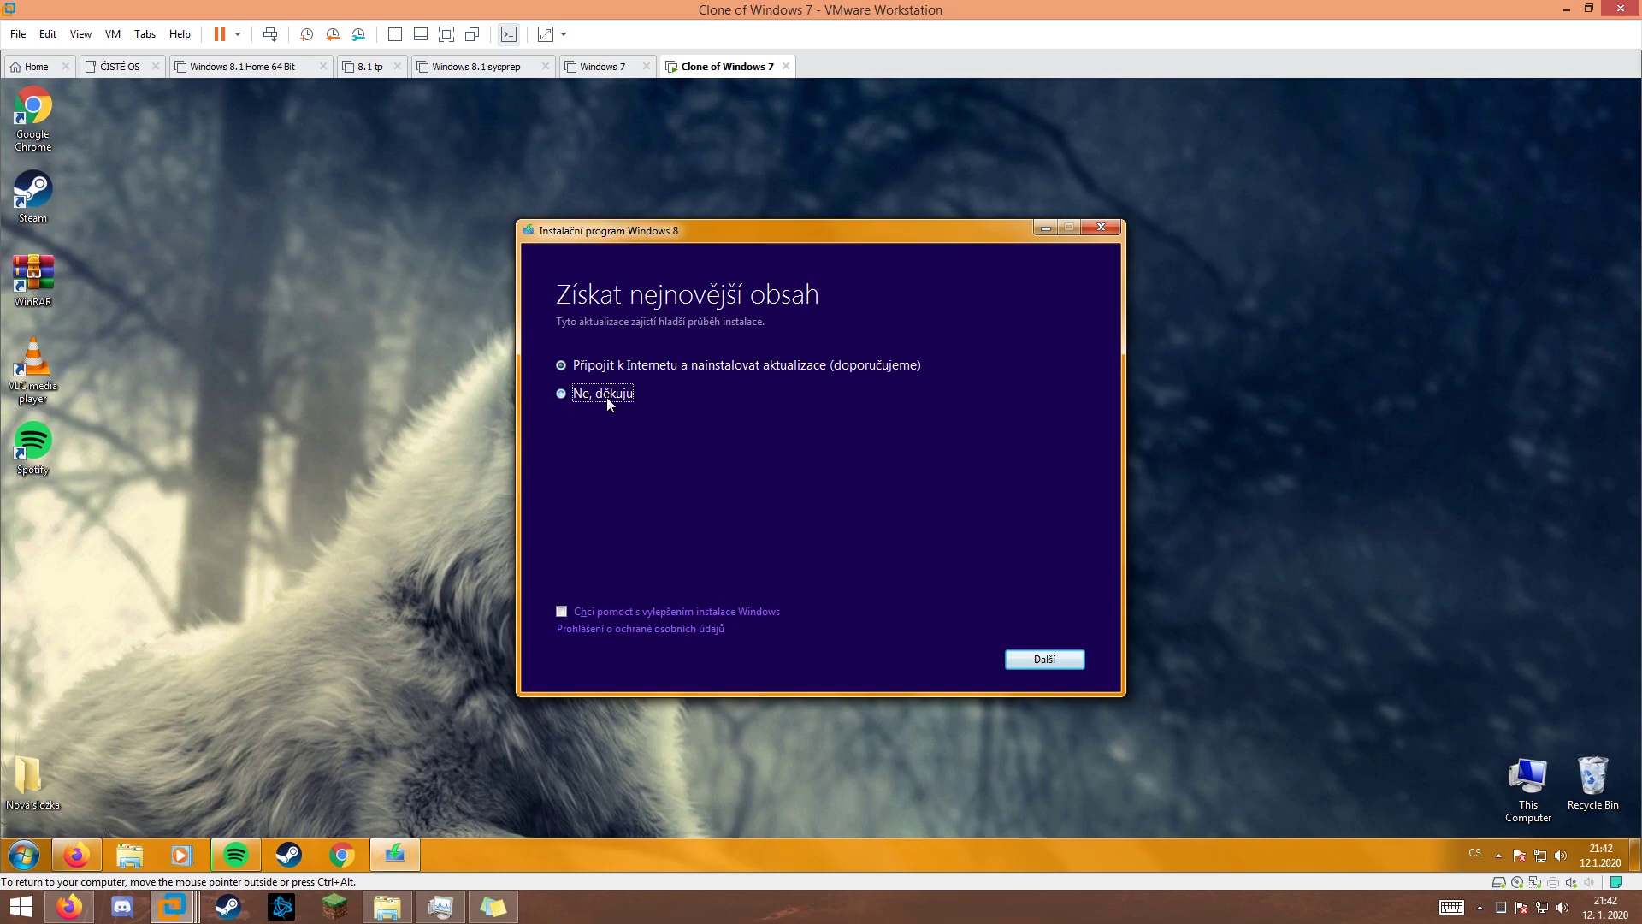
{"action": "key", "text": "Return"}
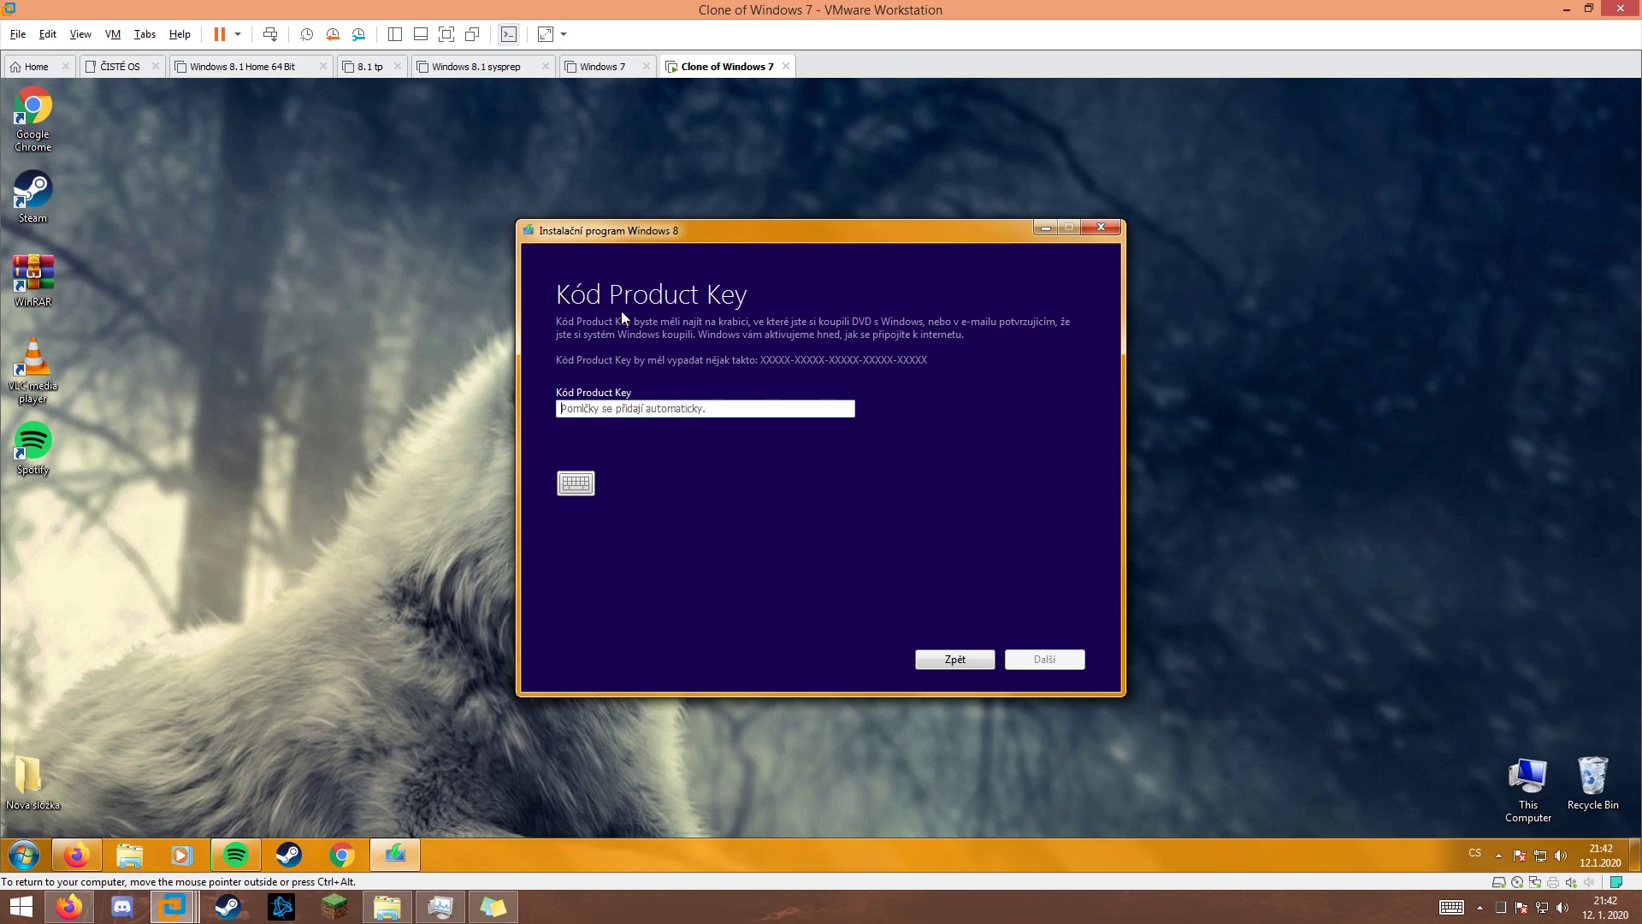
{"action": "left_click", "coordinate": [658, 409]}
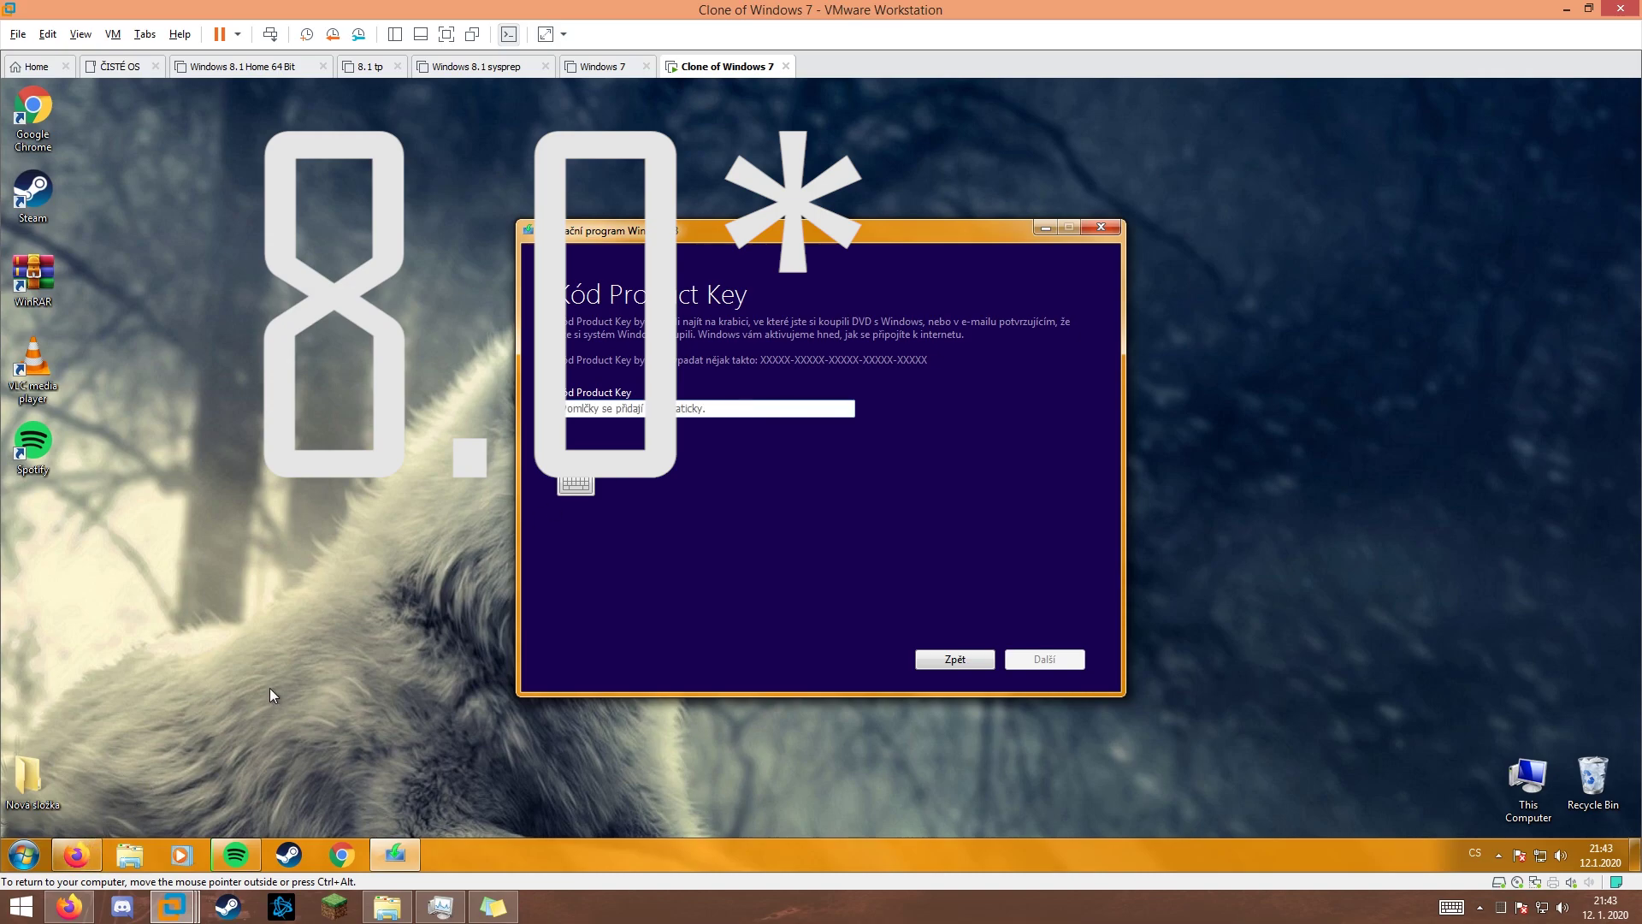
- Copy the Retail Windows 8 Professional key from the Q&A page in Firefox and paste it into setup's Product Key field in the virtual machine
{"action": "key", "text": "alt+Tab"}
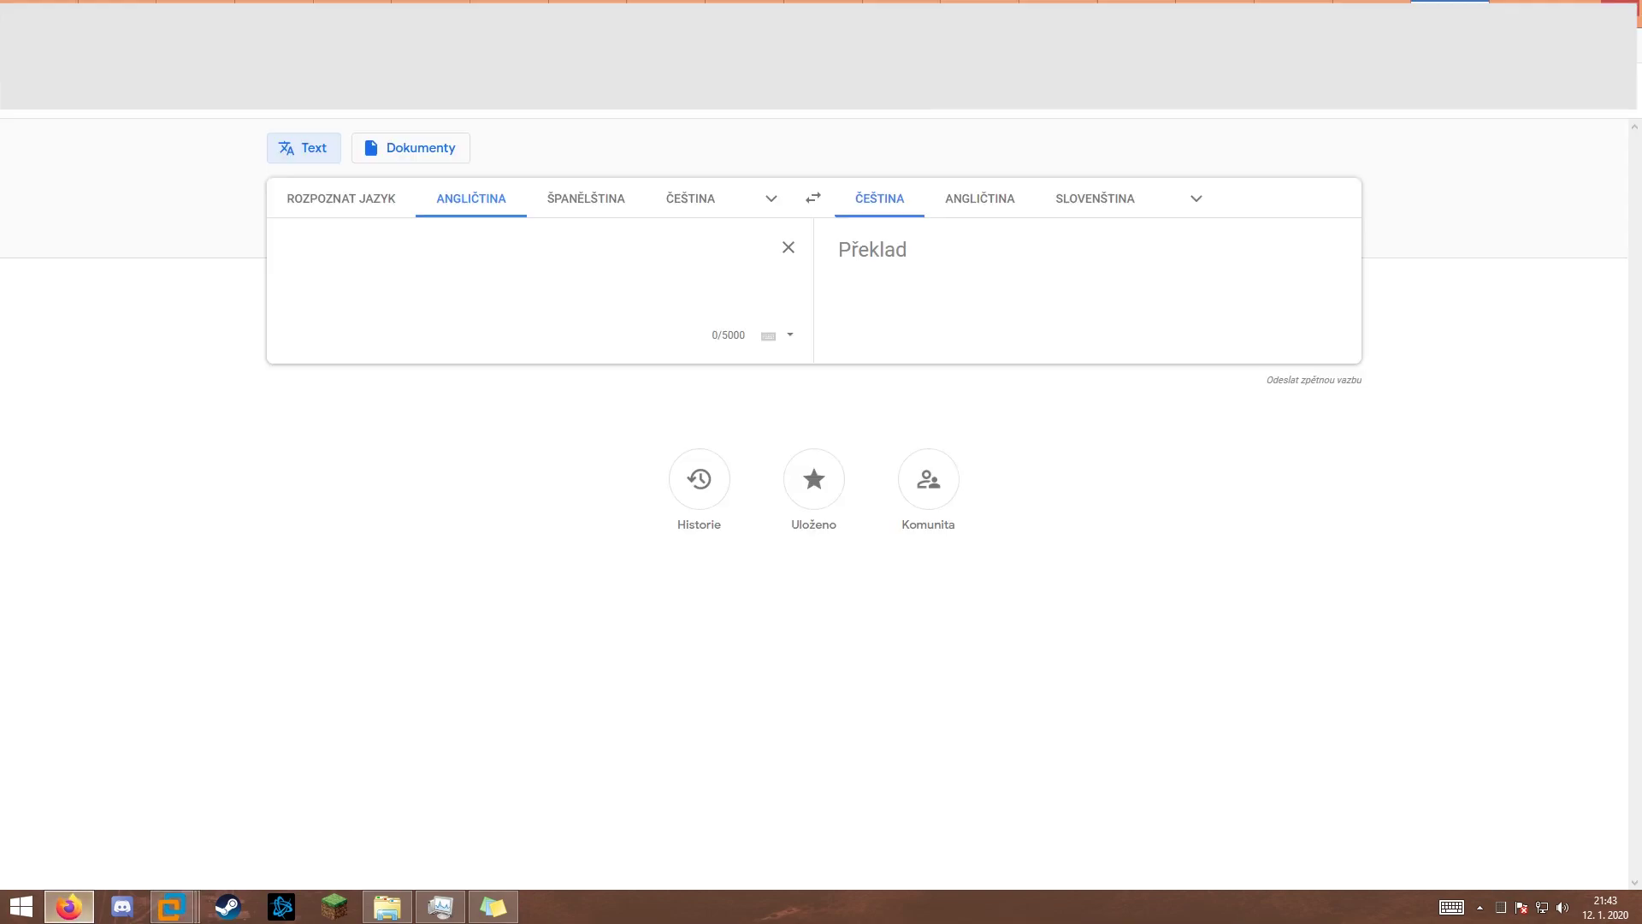
{"action": "key", "text": "ctrl+shift+Tab"}
{"action": "key", "text": "ctrl+shift+Tab"}
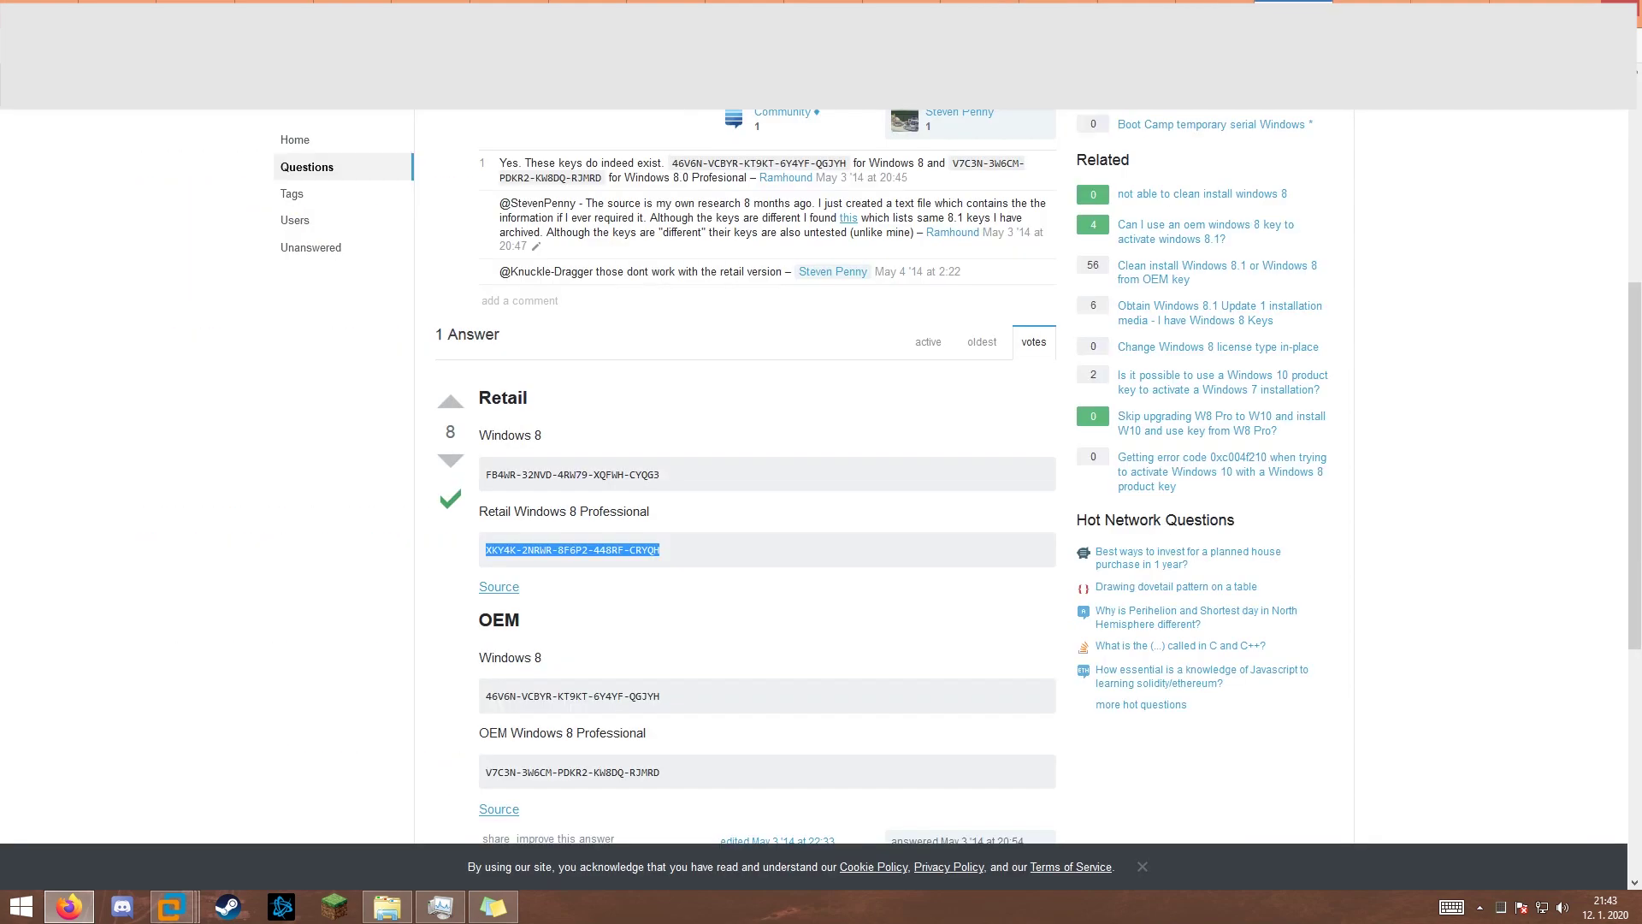
{"action": "right_click", "coordinate": [618, 552]}
{"action": "left_click", "coordinate": [662, 565]}
{"action": "key", "text": "alt+Tab"}
{"action": "left_click", "coordinate": [628, 412]}
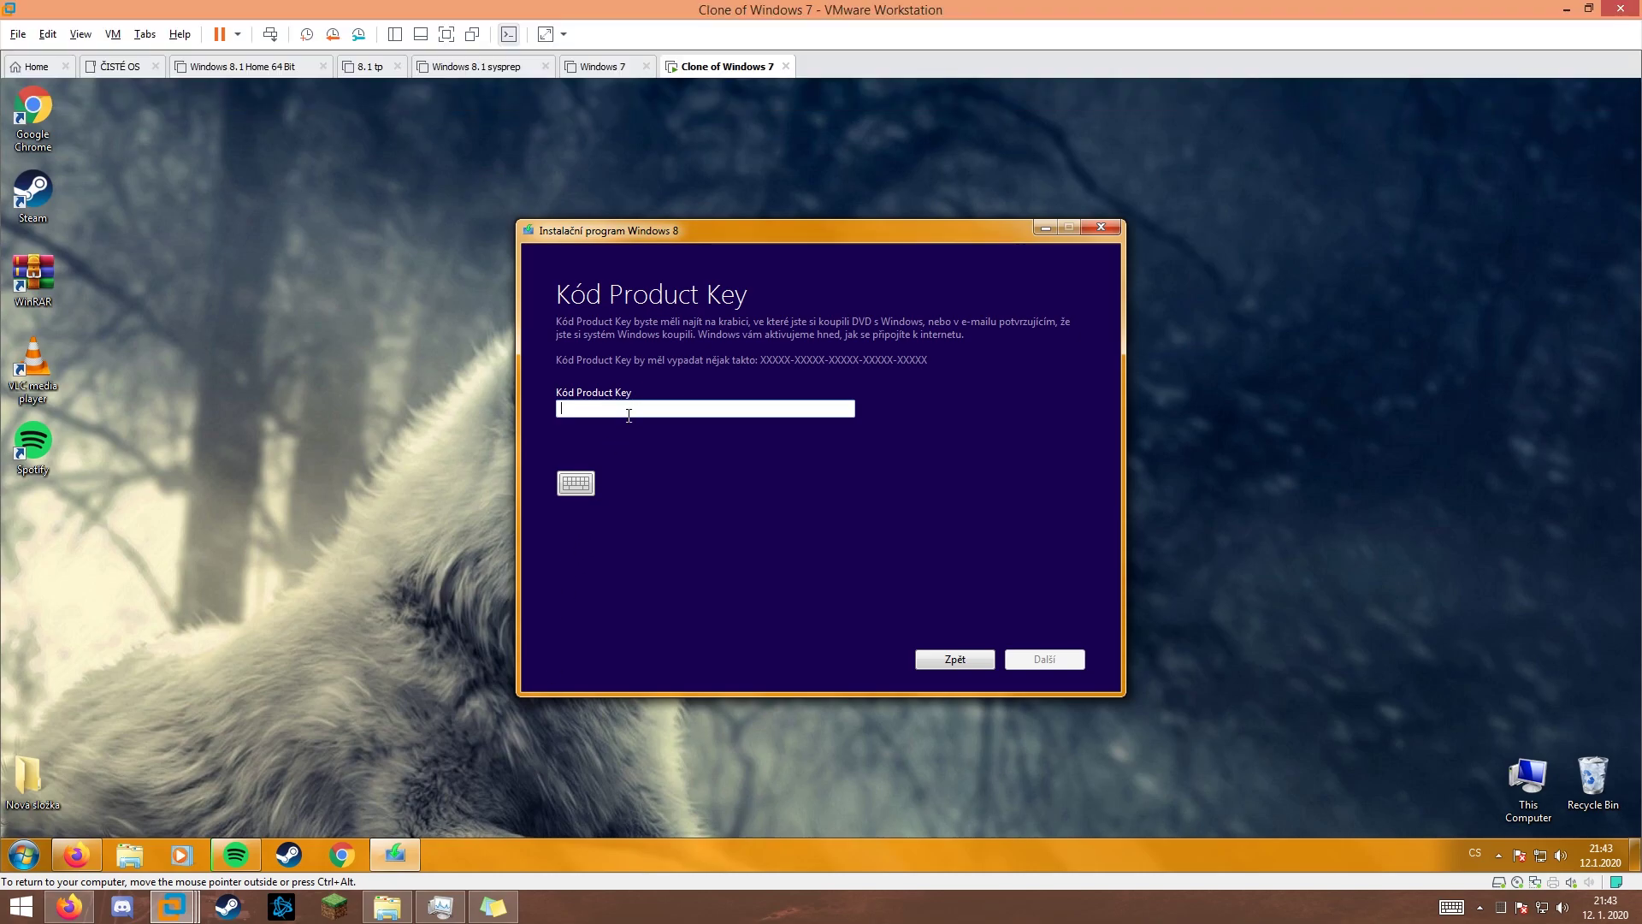
{"action": "key", "text": "ctrl+v"}
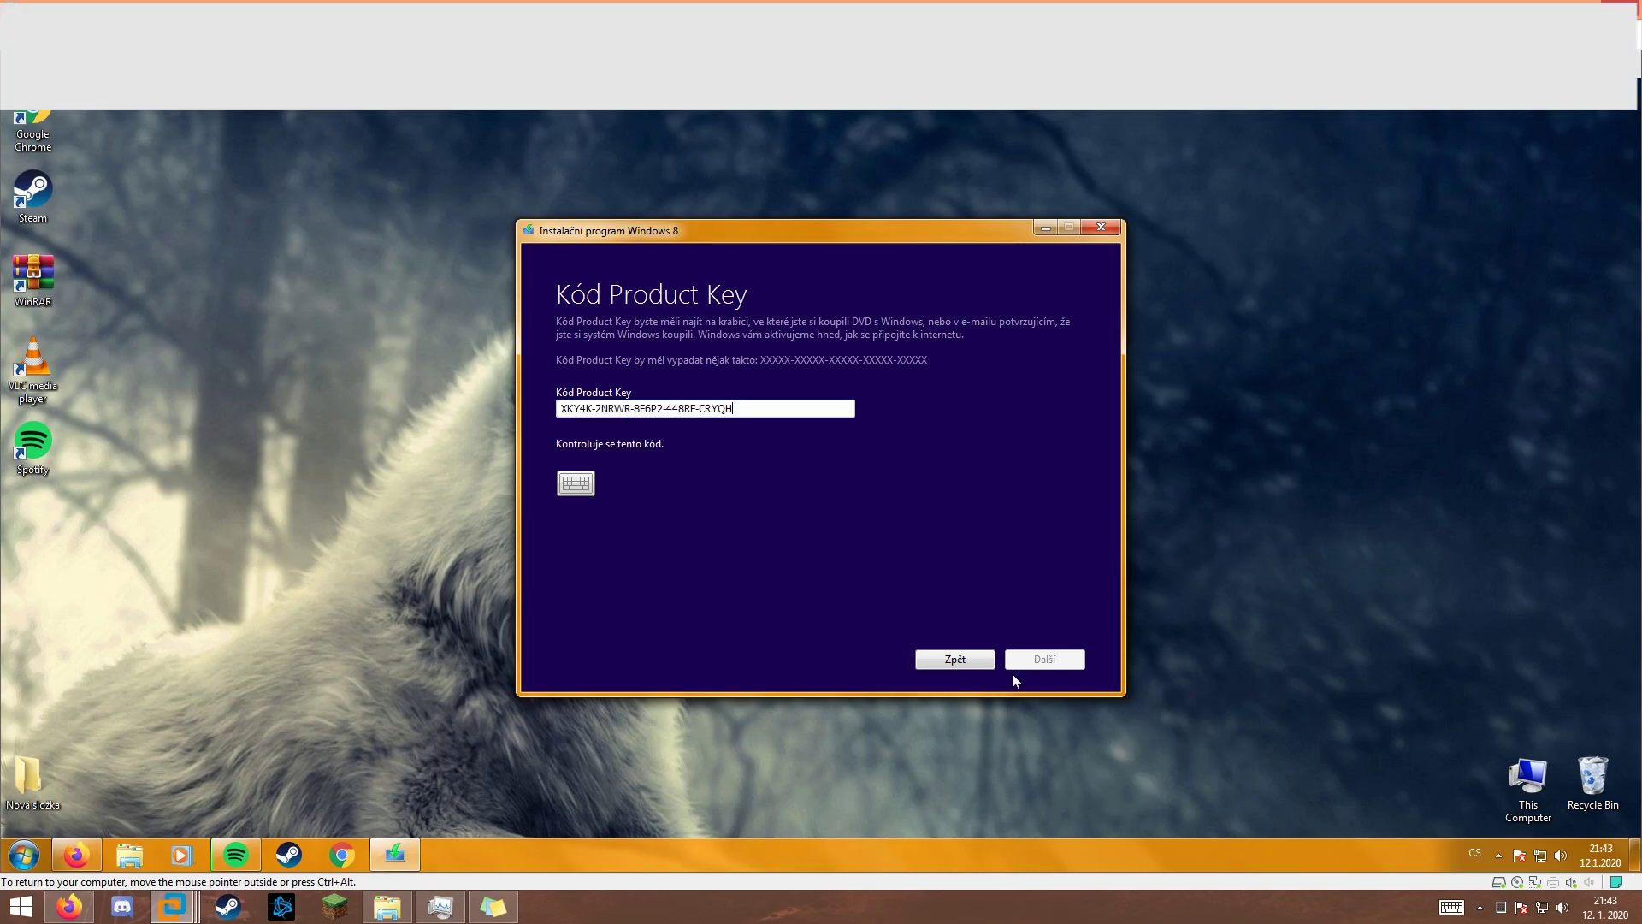
{"action": "left_click", "coordinate": [69, 907]}
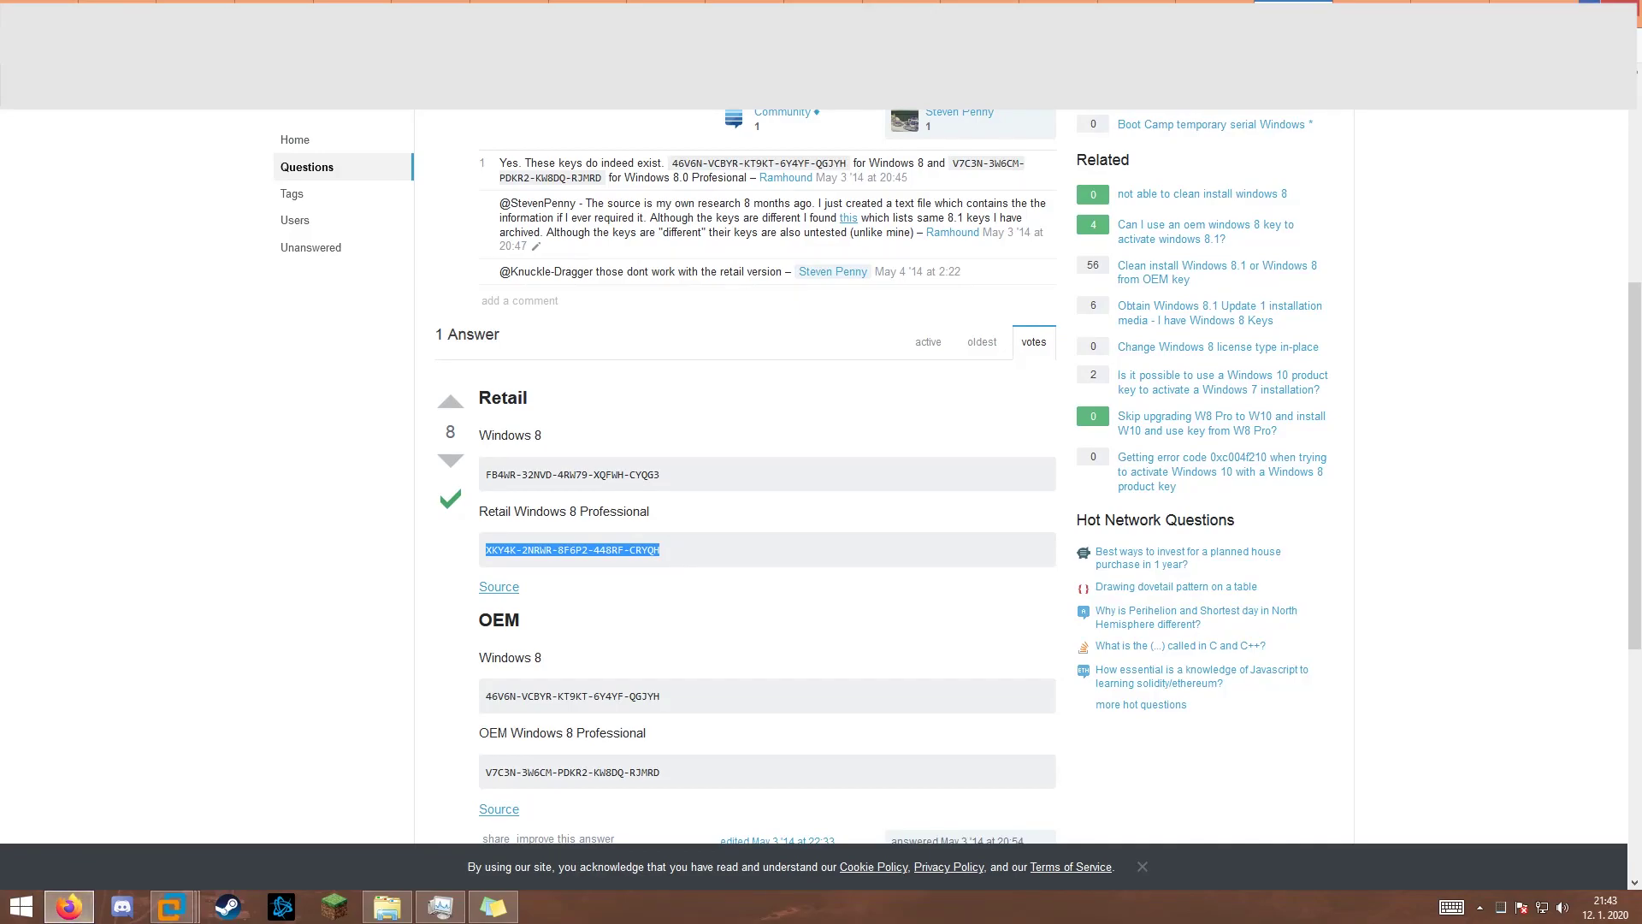
{"action": "left_click", "coordinate": [172, 906]}
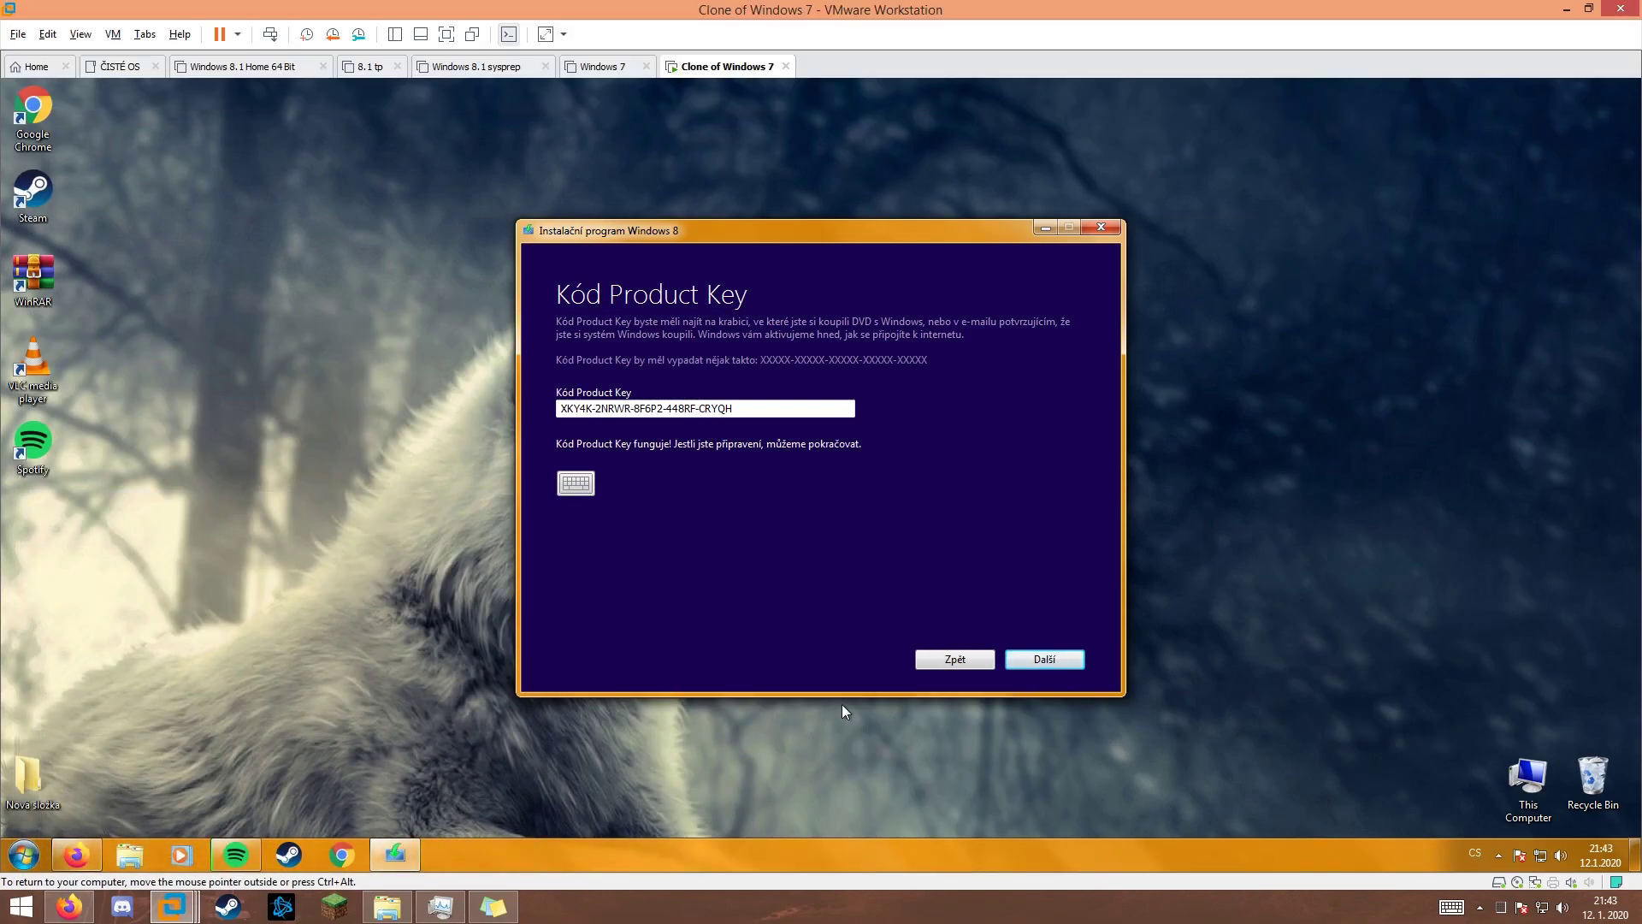
- Continue past the product key and accept the Windows 8 Pro license terms
{"action": "left_click", "coordinate": [1045, 659]}
{"action": "left_click", "coordinate": [614, 633]}
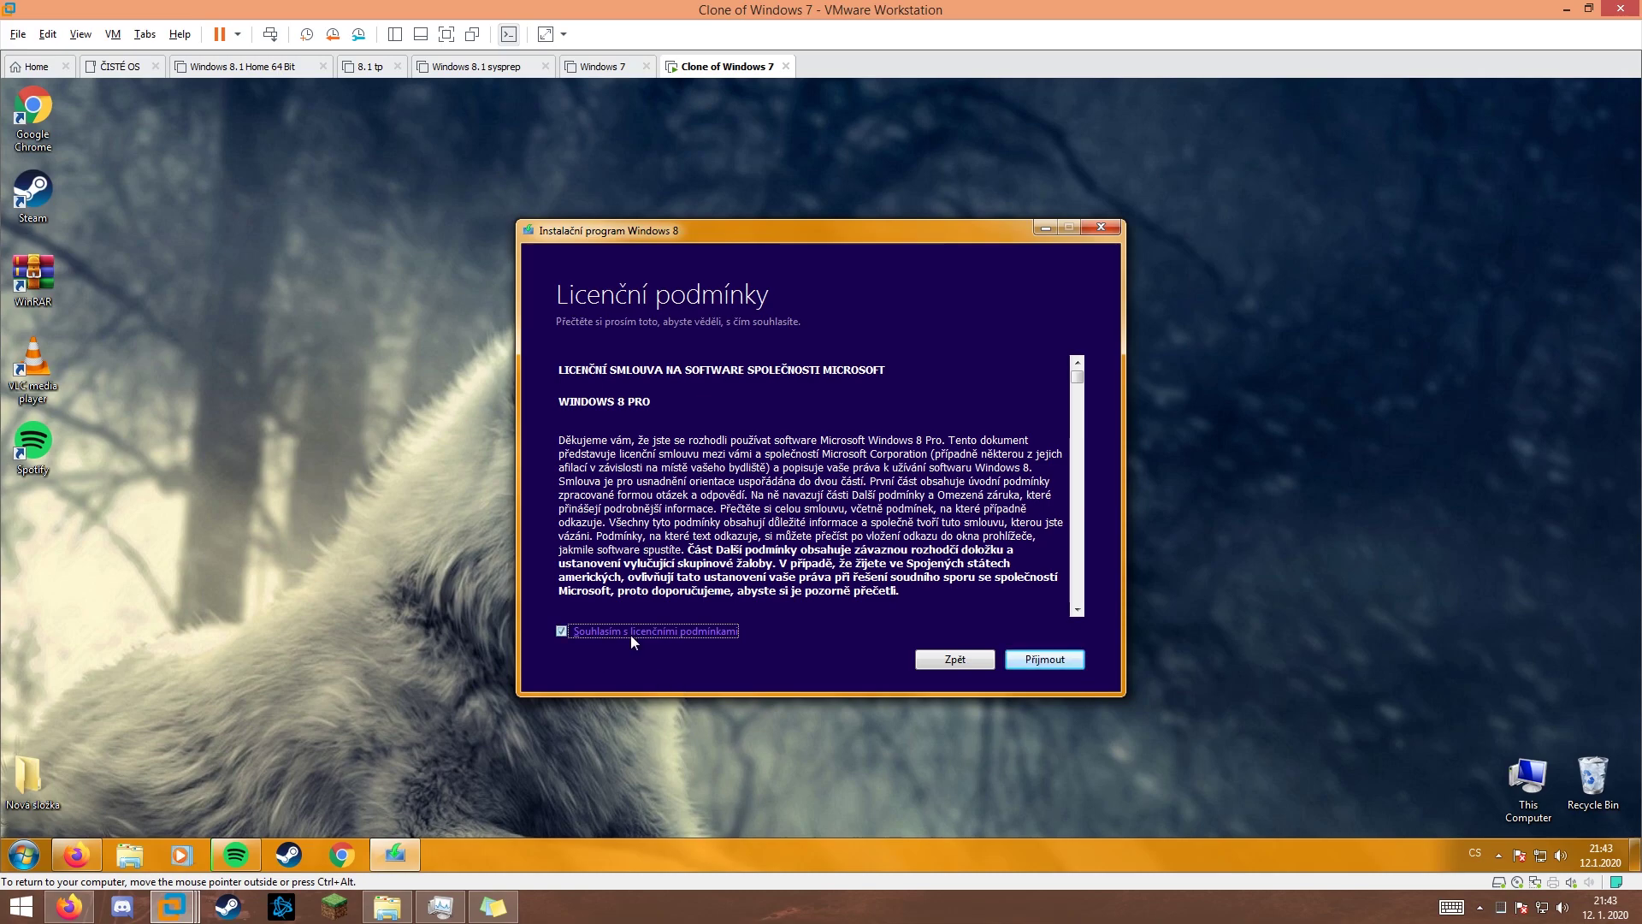
{"action": "left_click", "coordinate": [1054, 663]}
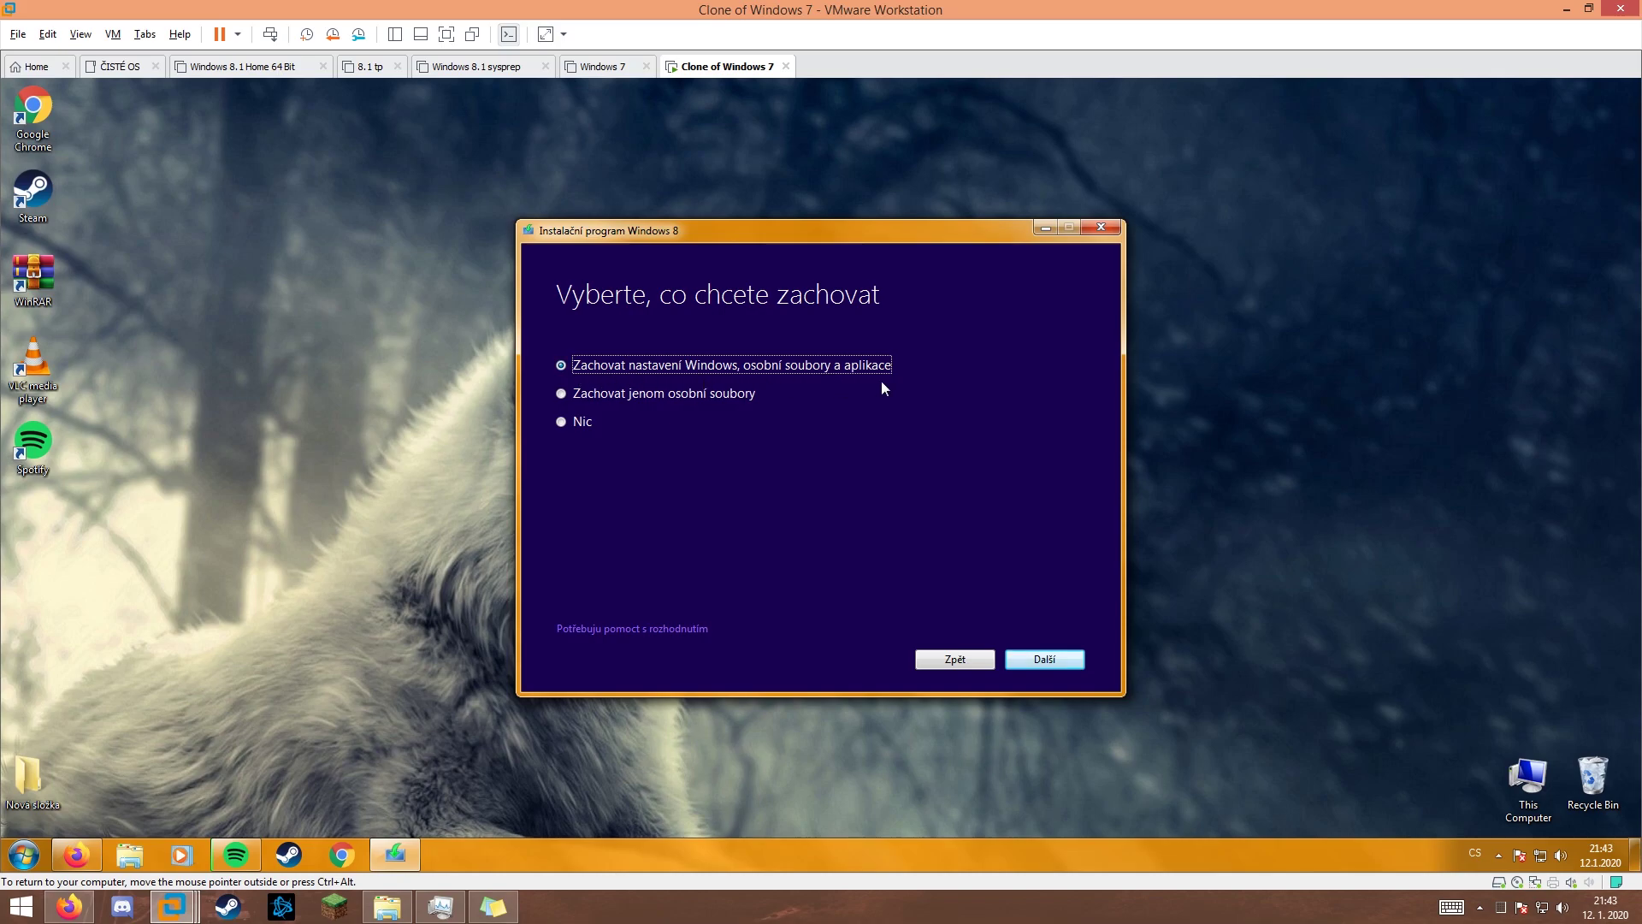
- Open Test document from the Lul folder in the Documents library, view its text and close it
{"action": "left_click", "coordinate": [24, 854]}
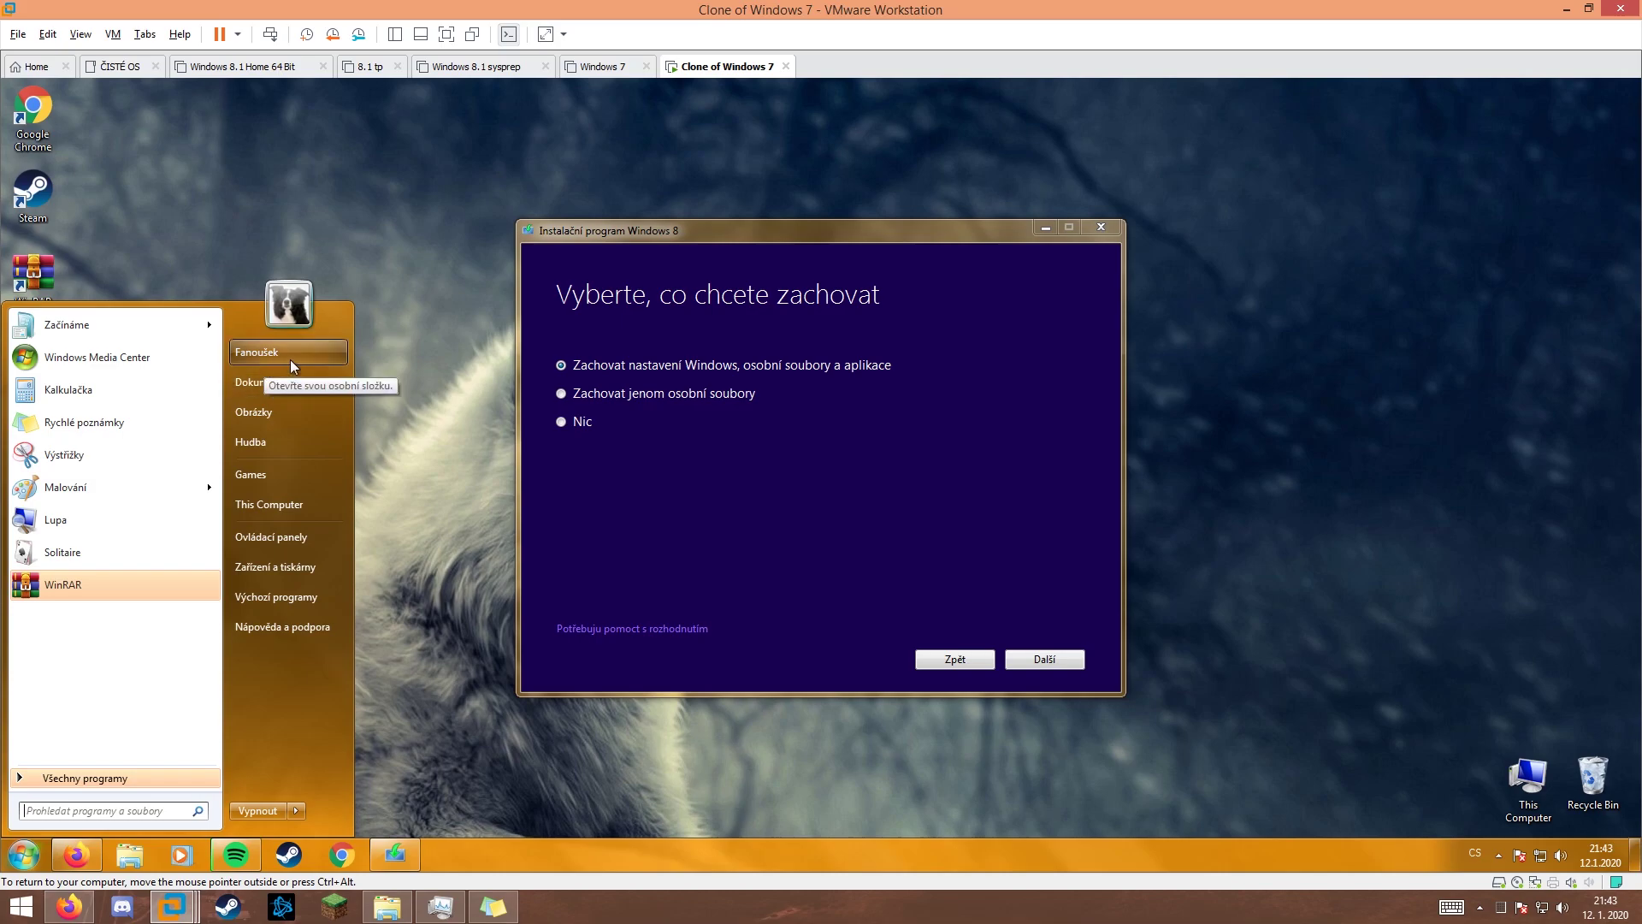
{"action": "left_click", "coordinate": [251, 384]}
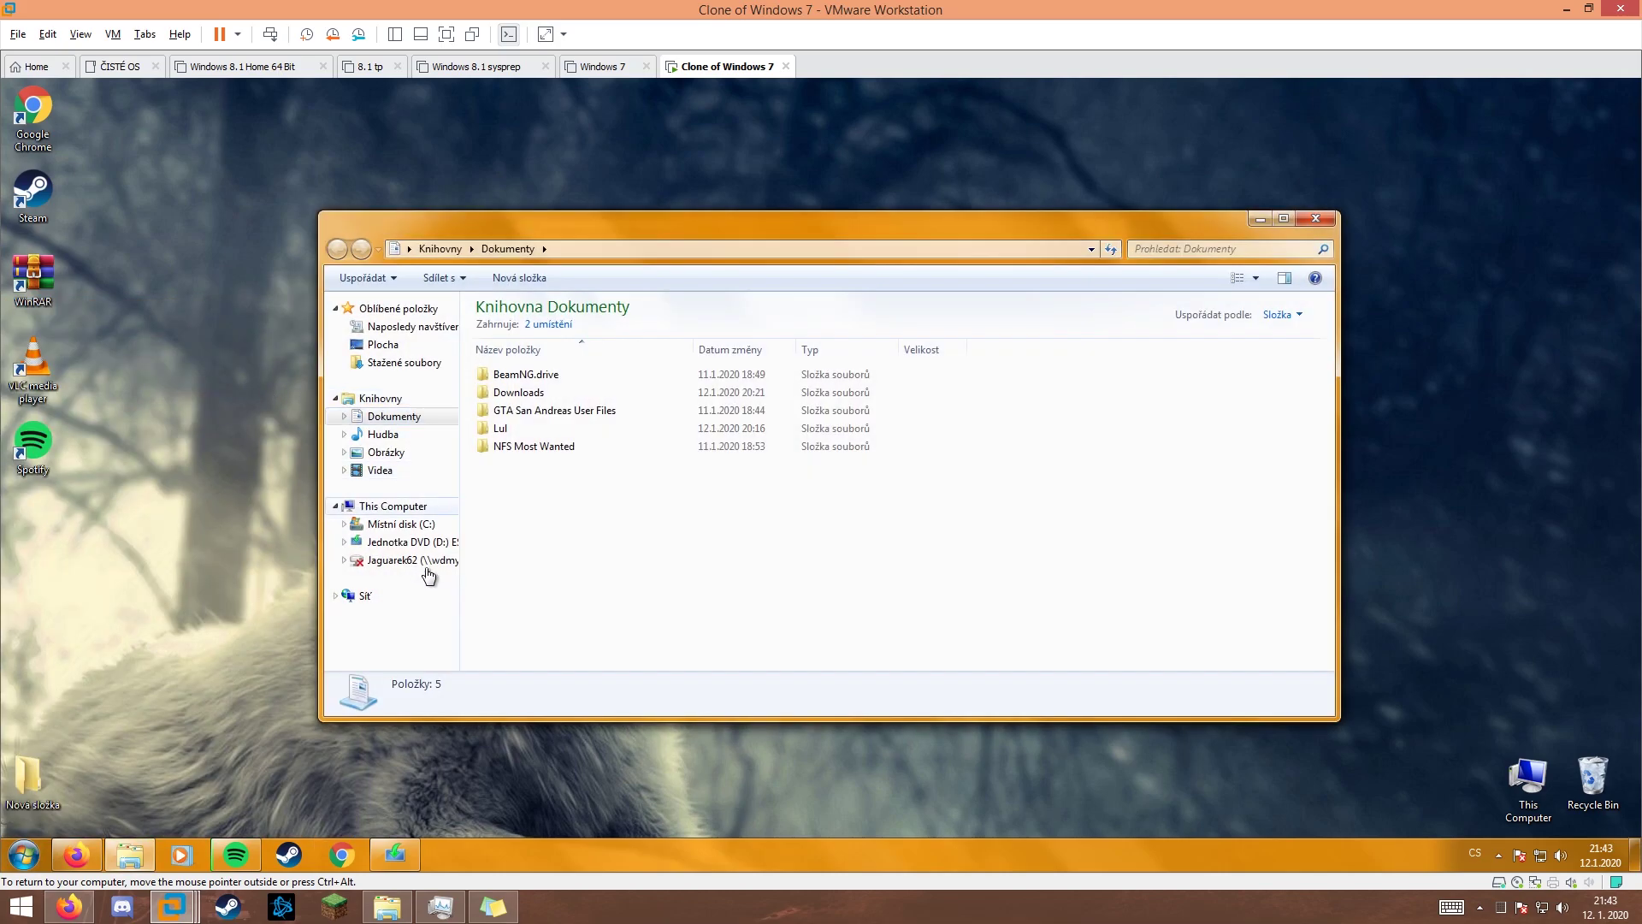
{"action": "double_click", "coordinate": [495, 429]}
{"action": "double_click", "coordinate": [526, 375]}
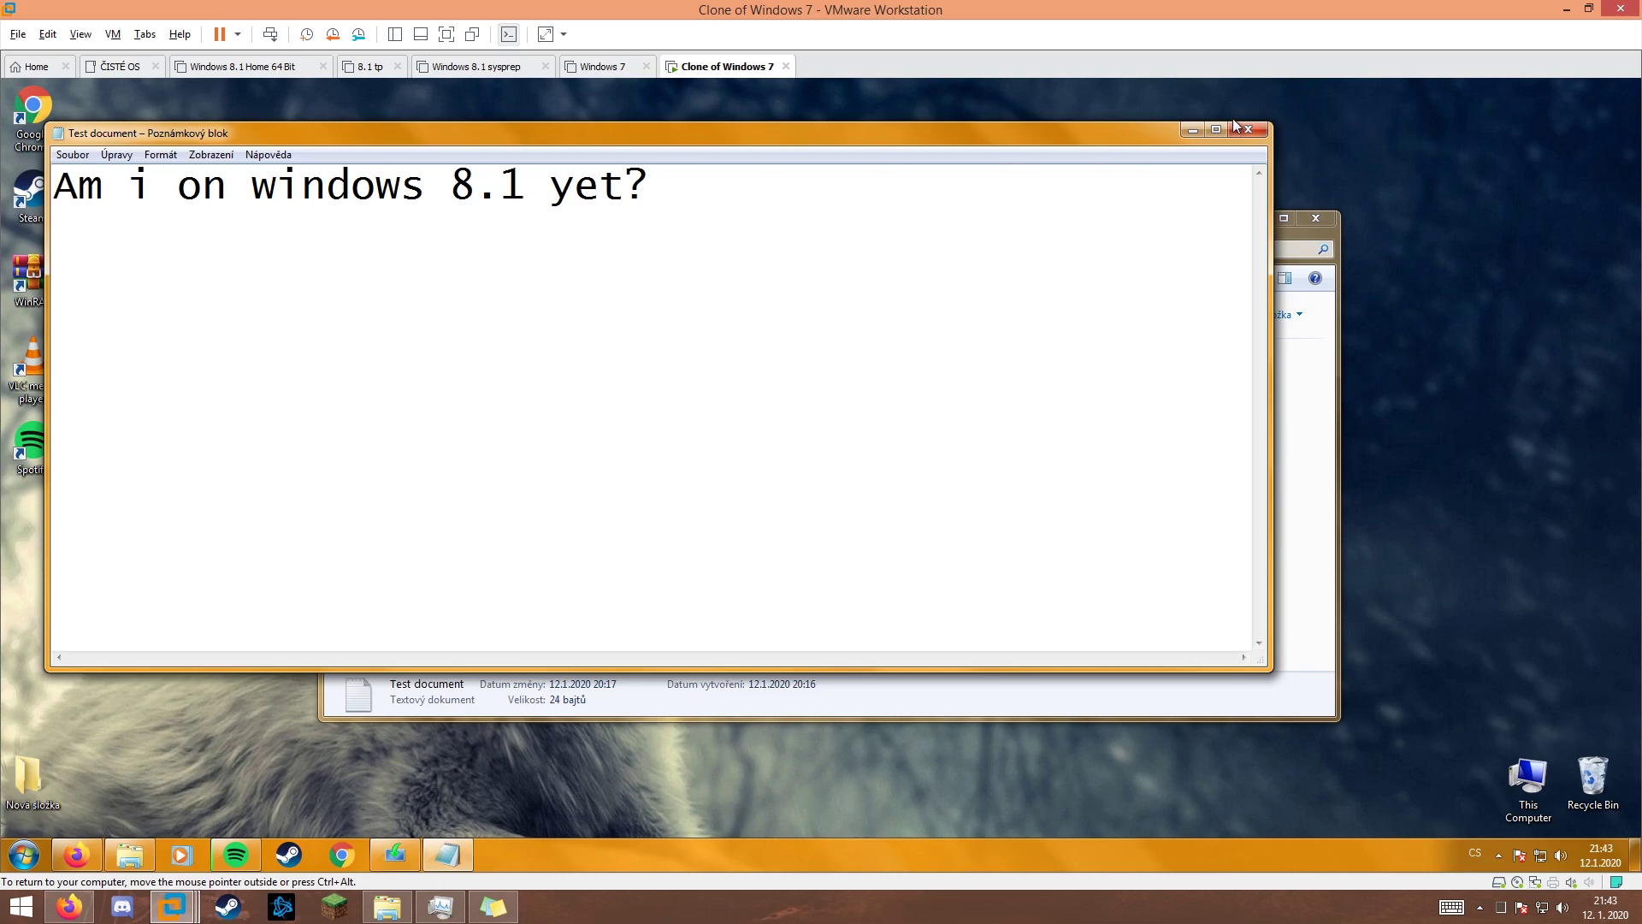
{"action": "left_click", "coordinate": [1262, 129]}
{"action": "left_click_drag", "start_coordinate": [892, 227], "coordinate": [882, 269]}
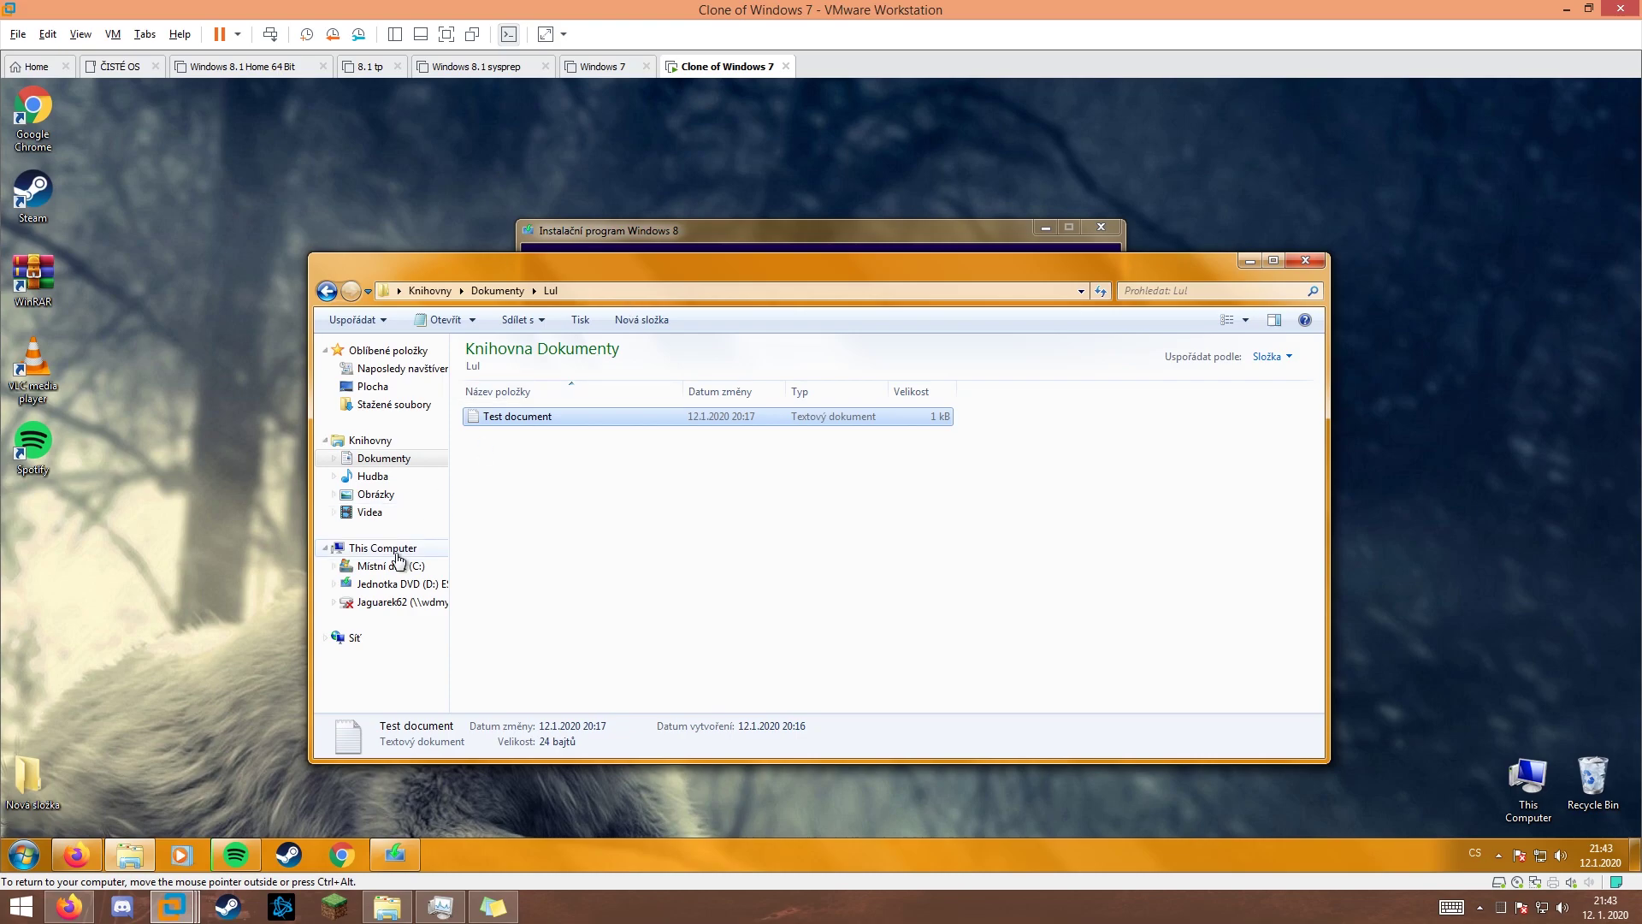
- View Test picture from the Pictures library, and close the viewer and the library window
{"action": "left_click", "coordinate": [117, 616]}
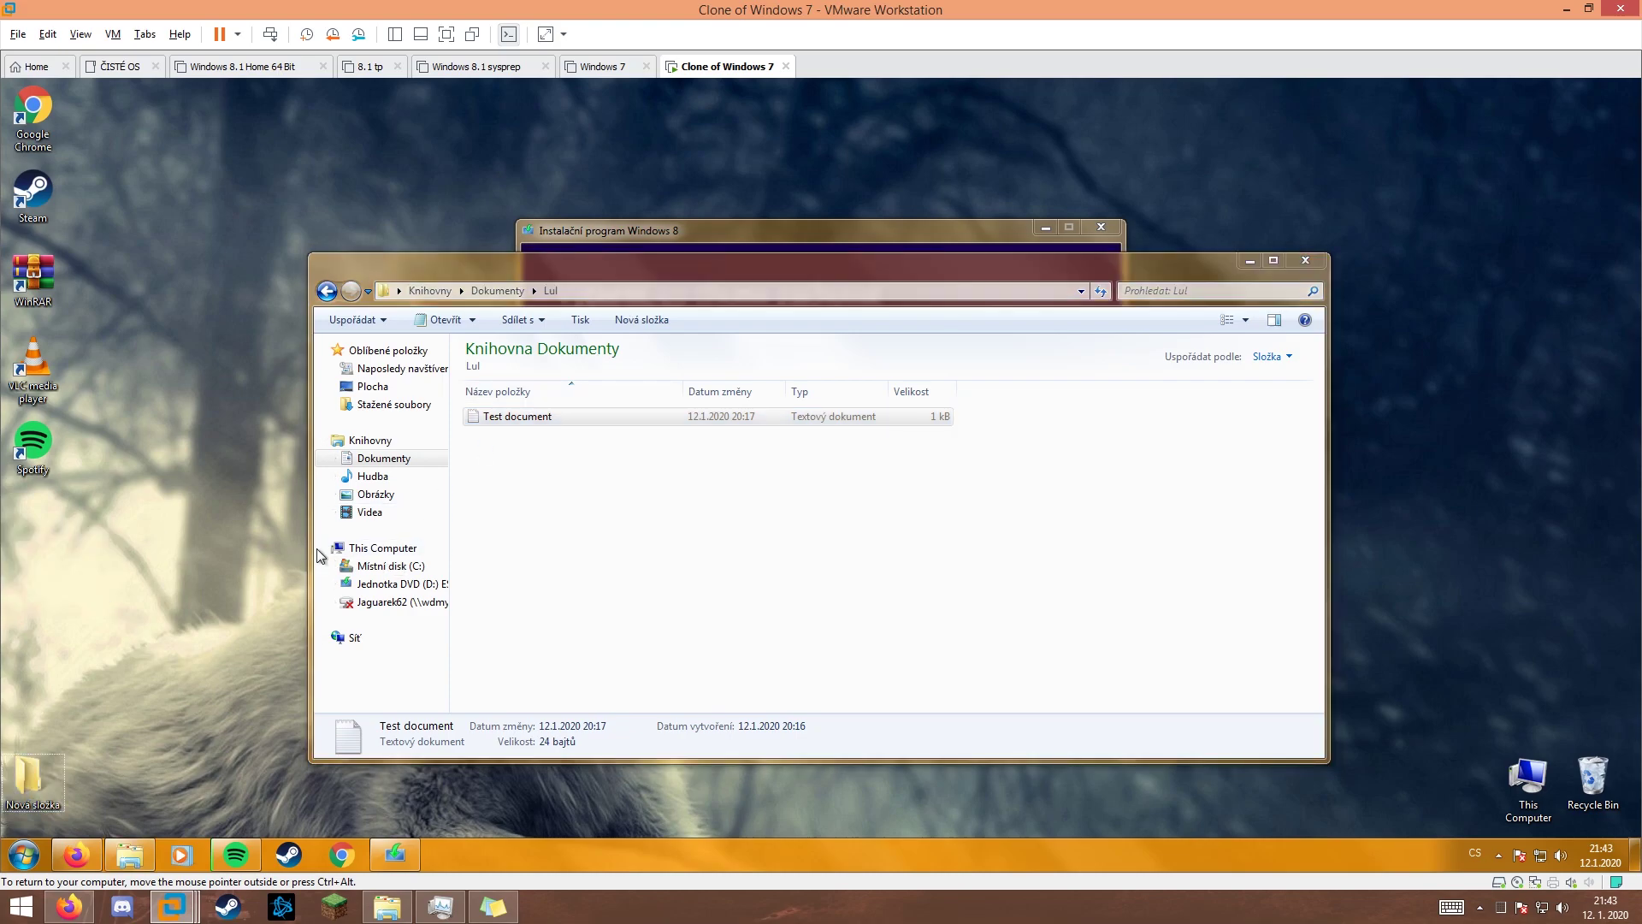
{"action": "left_click", "coordinate": [371, 495]}
{"action": "double_click", "coordinate": [634, 454]}
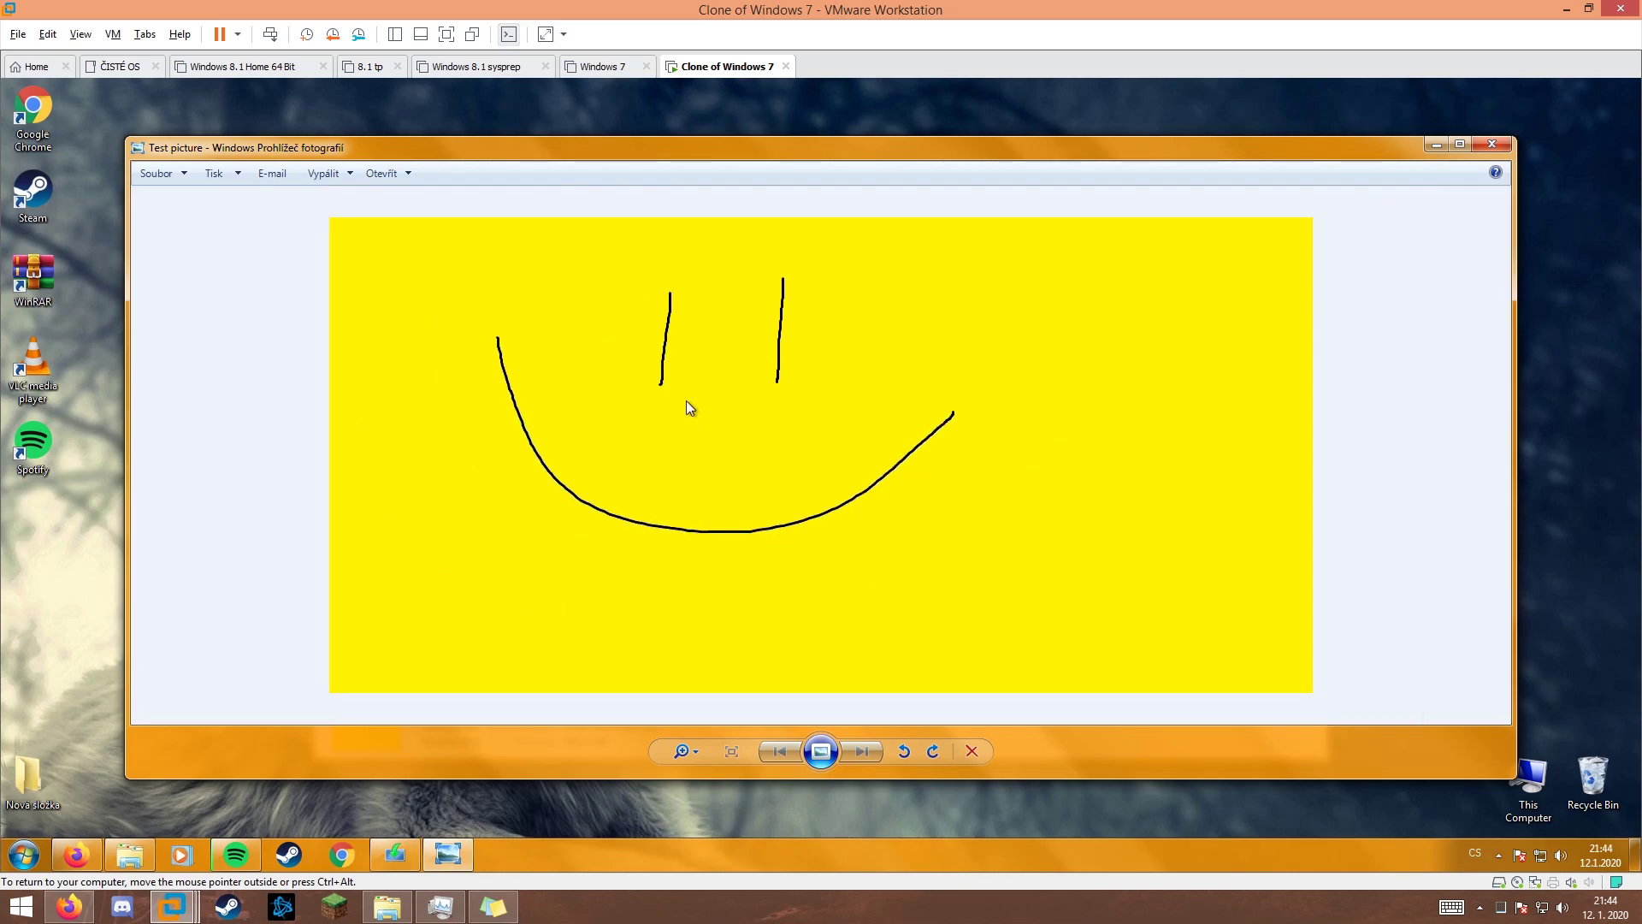
{"action": "left_click", "coordinate": [1491, 143]}
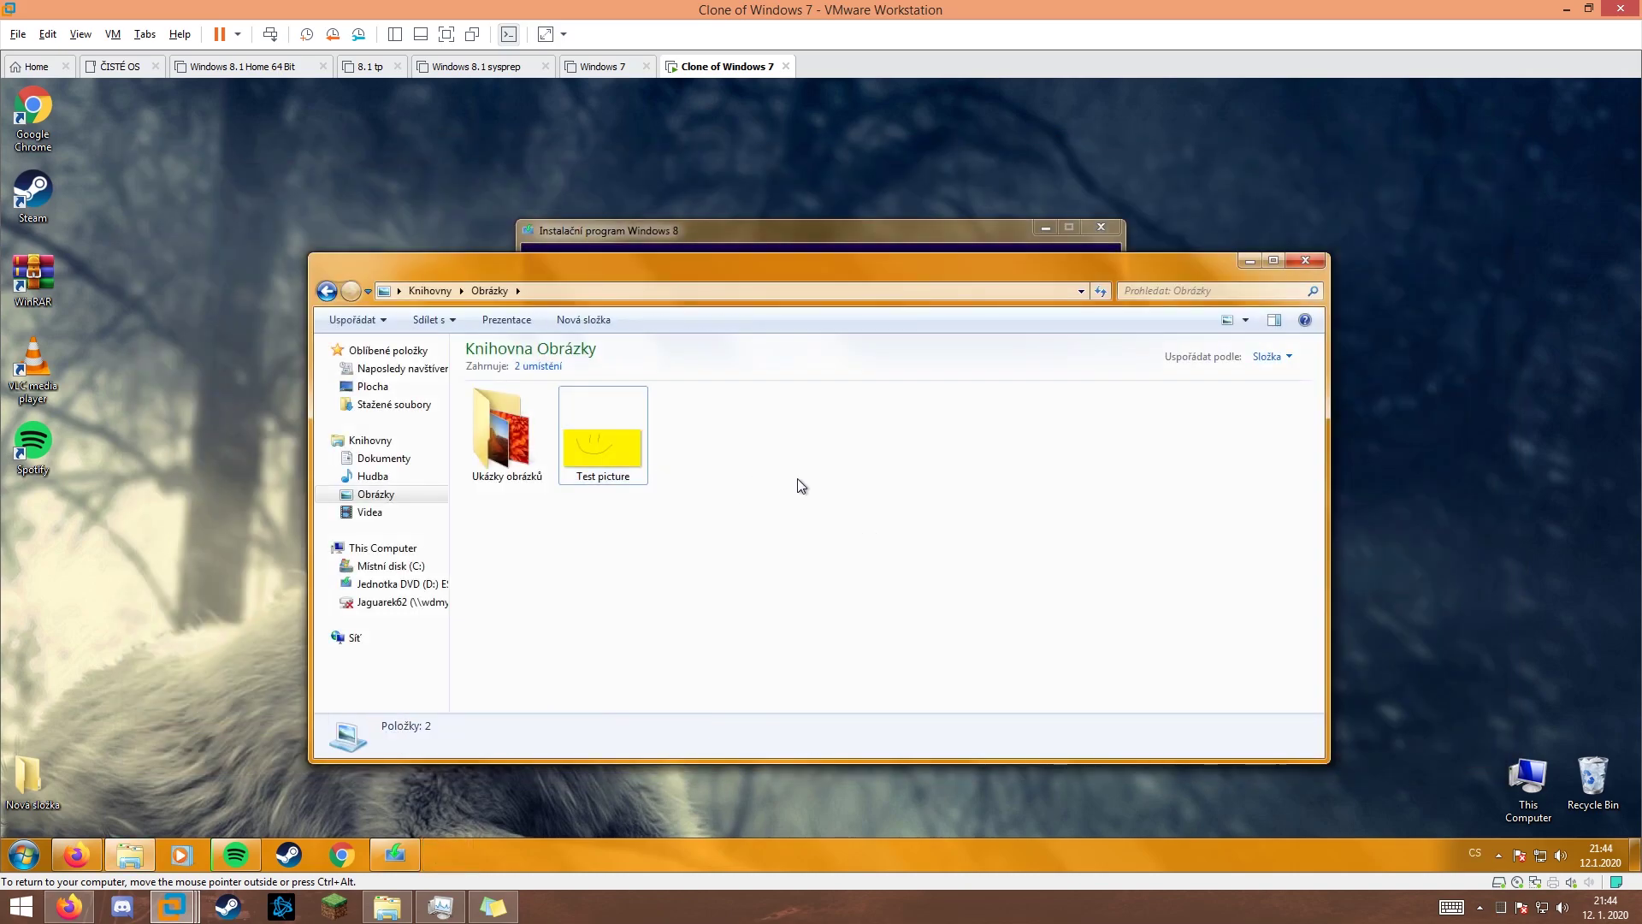
{"action": "left_click", "coordinate": [1304, 260]}
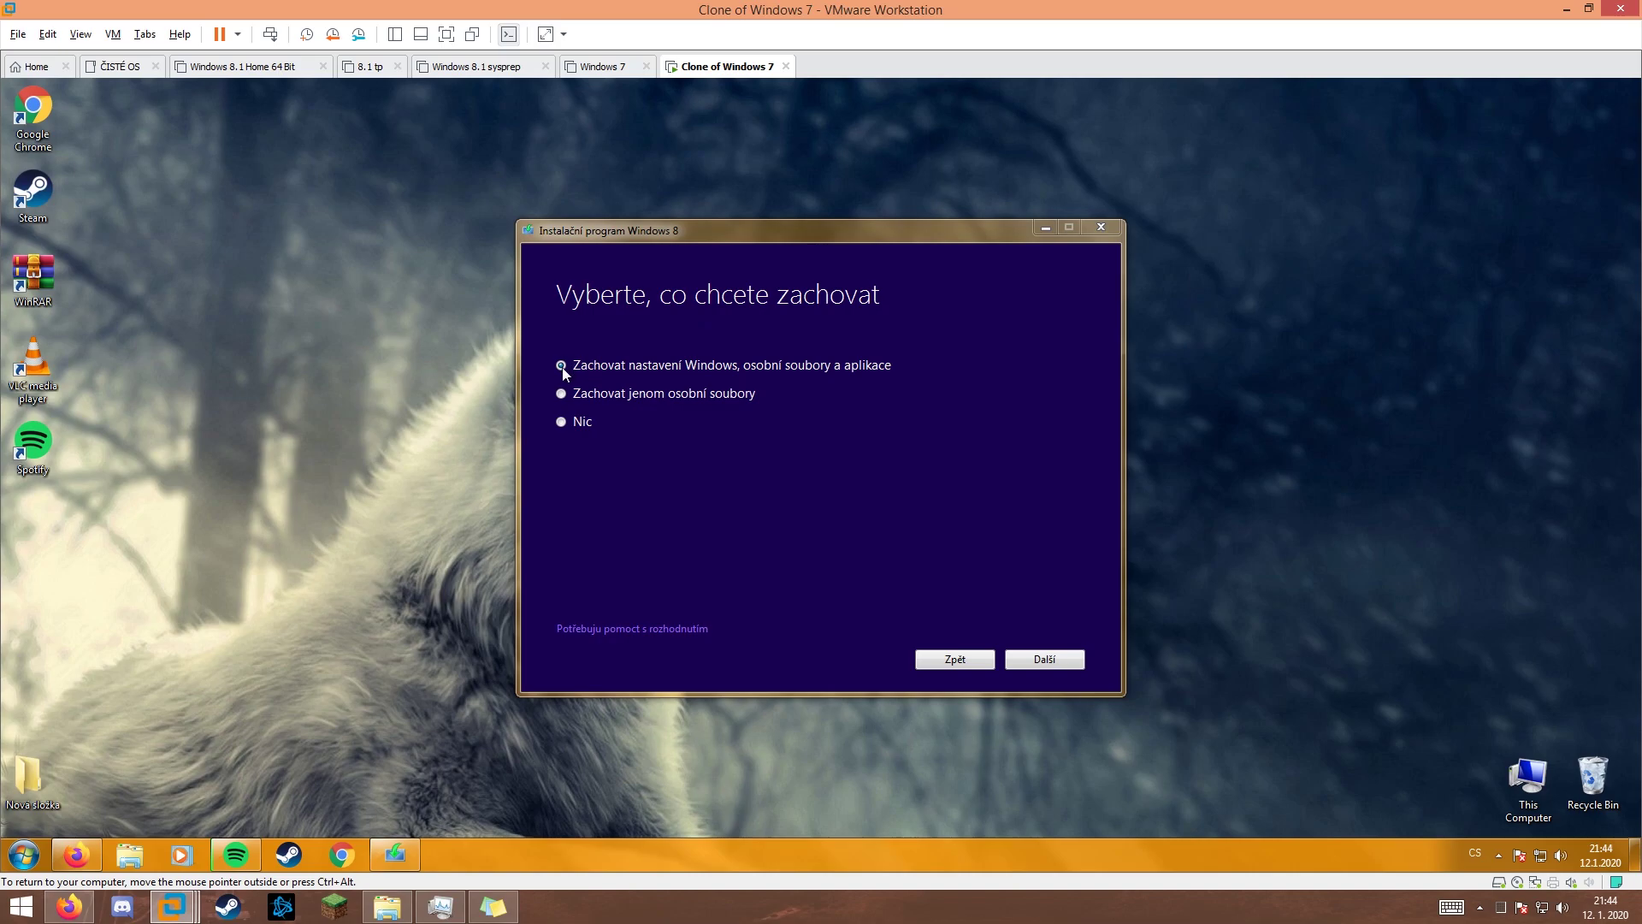
- Choose to keep Windows settings, personal files and apps in the Windows 8 setup
{"action": "left_click", "coordinate": [562, 367]}
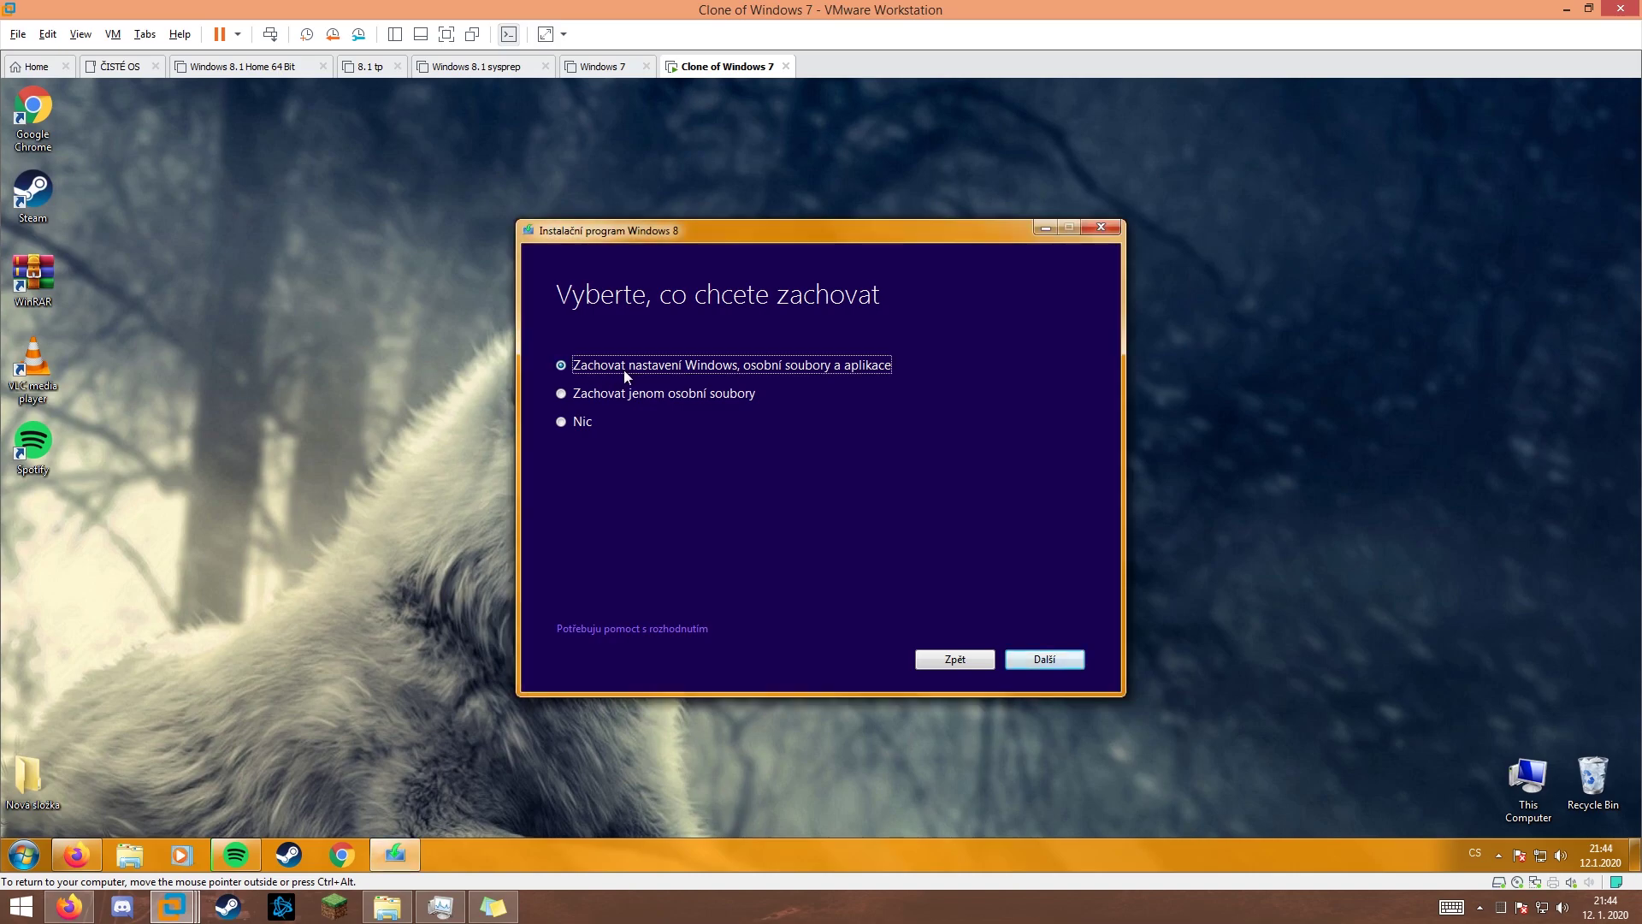
{"action": "left_click_drag", "start_coordinate": [634, 238], "coordinate": [623, 228]}
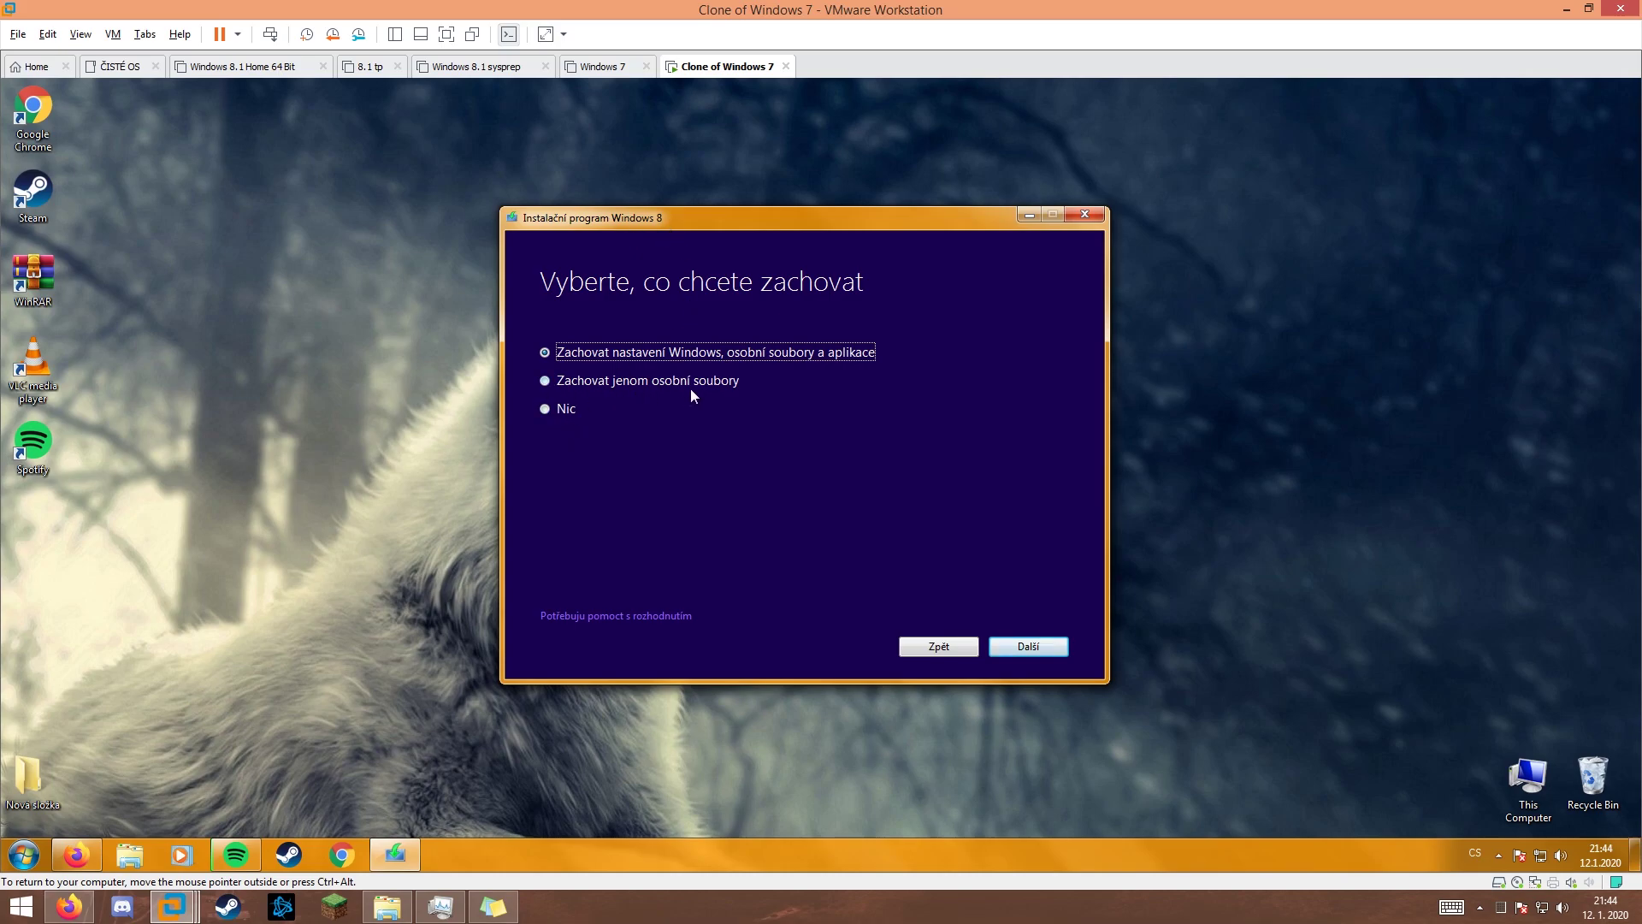
- Check the contents of the Lul documents folder and the Pictures library, and close the library window
{"action": "left_click", "coordinate": [24, 855]}
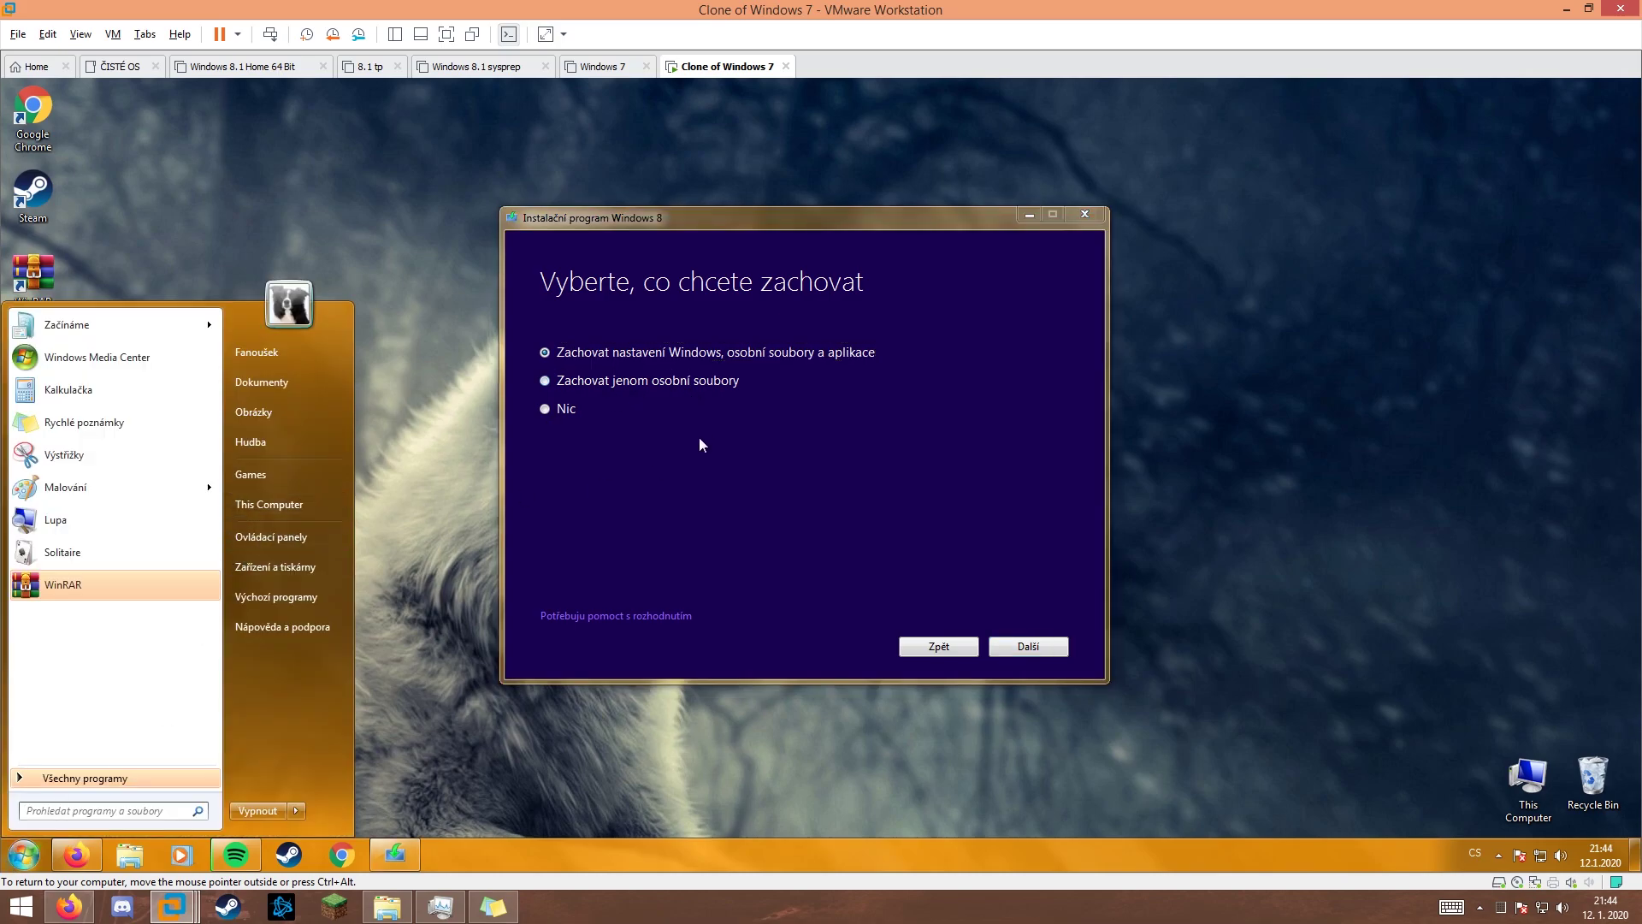
{"action": "left_click", "coordinate": [301, 383]}
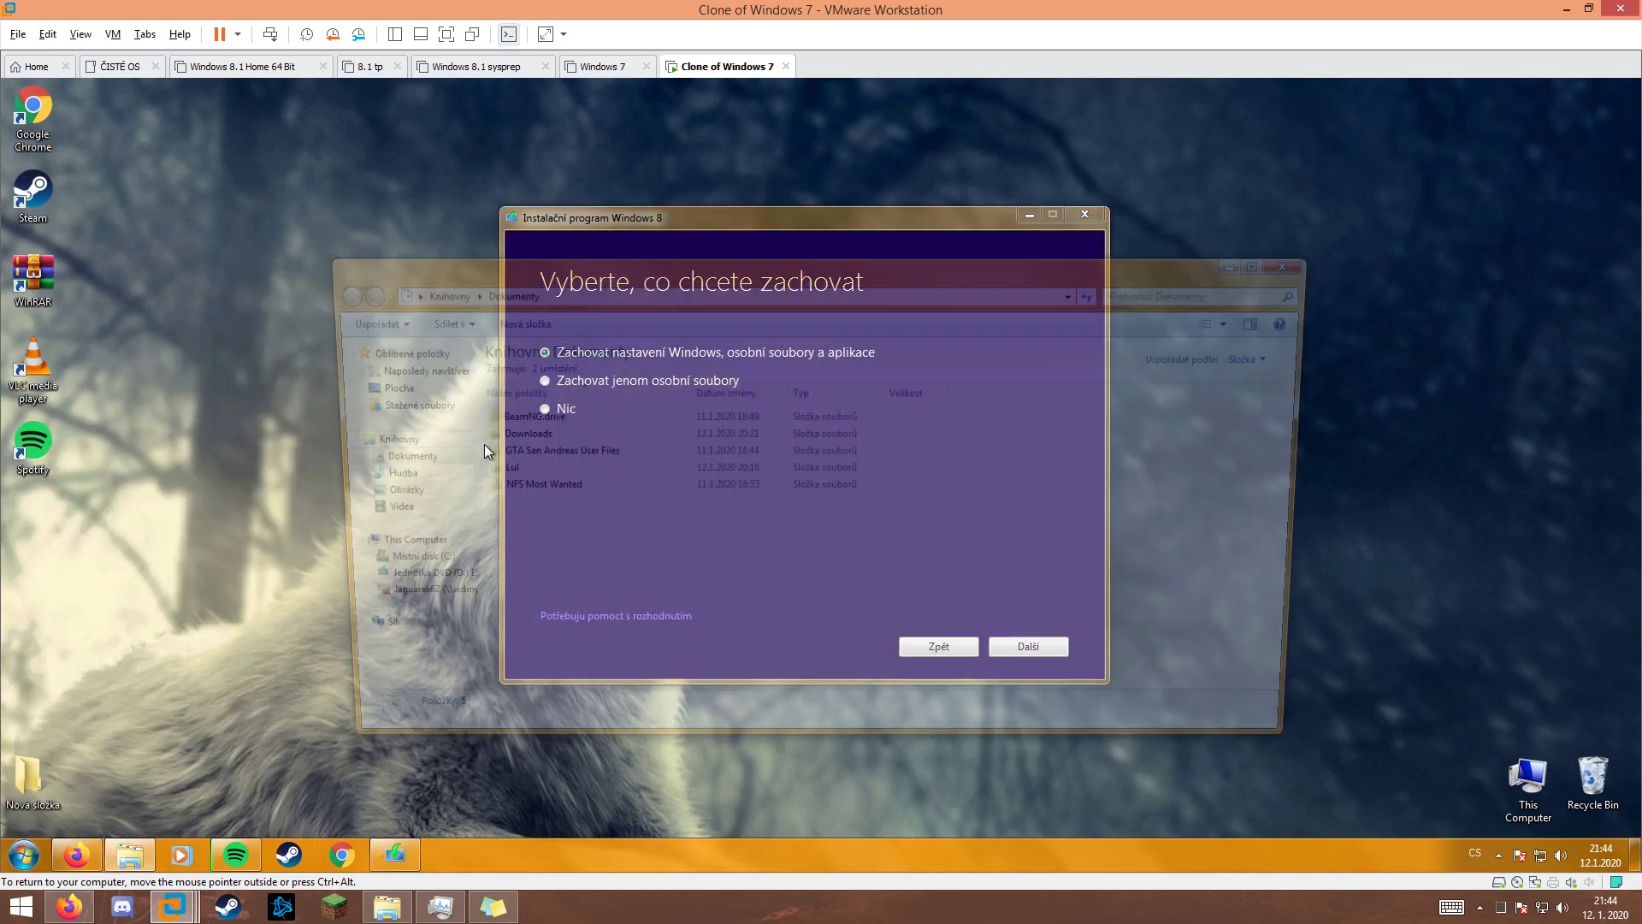
{"action": "left_click", "coordinate": [504, 469]}
{"action": "double_click", "coordinate": [504, 470]}
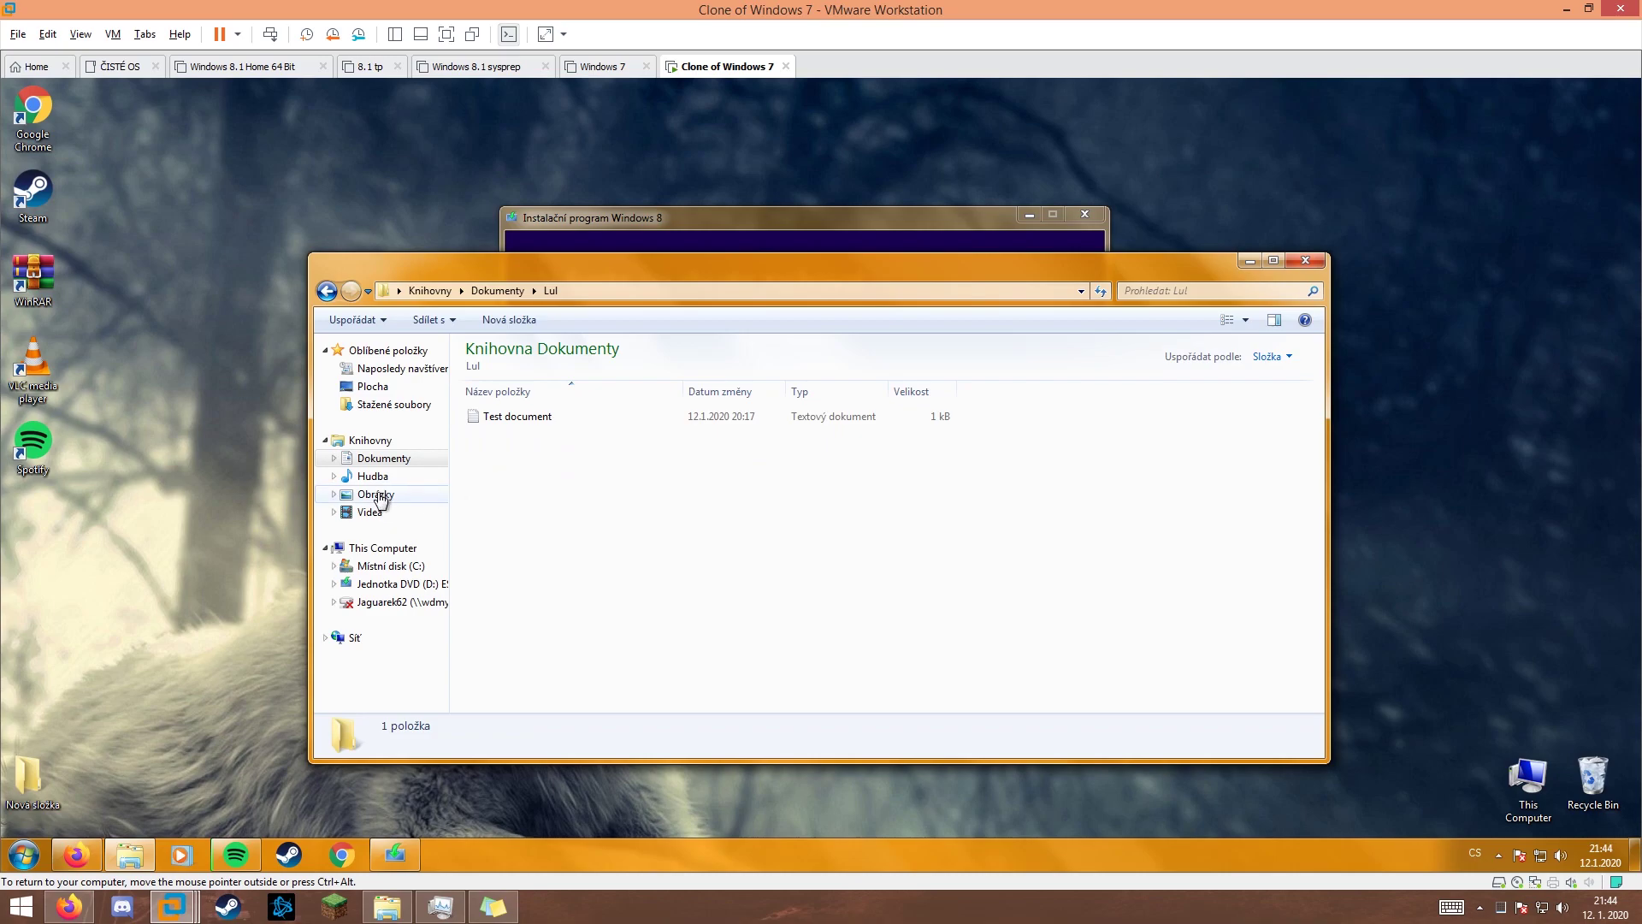
{"action": "left_click", "coordinate": [376, 494]}
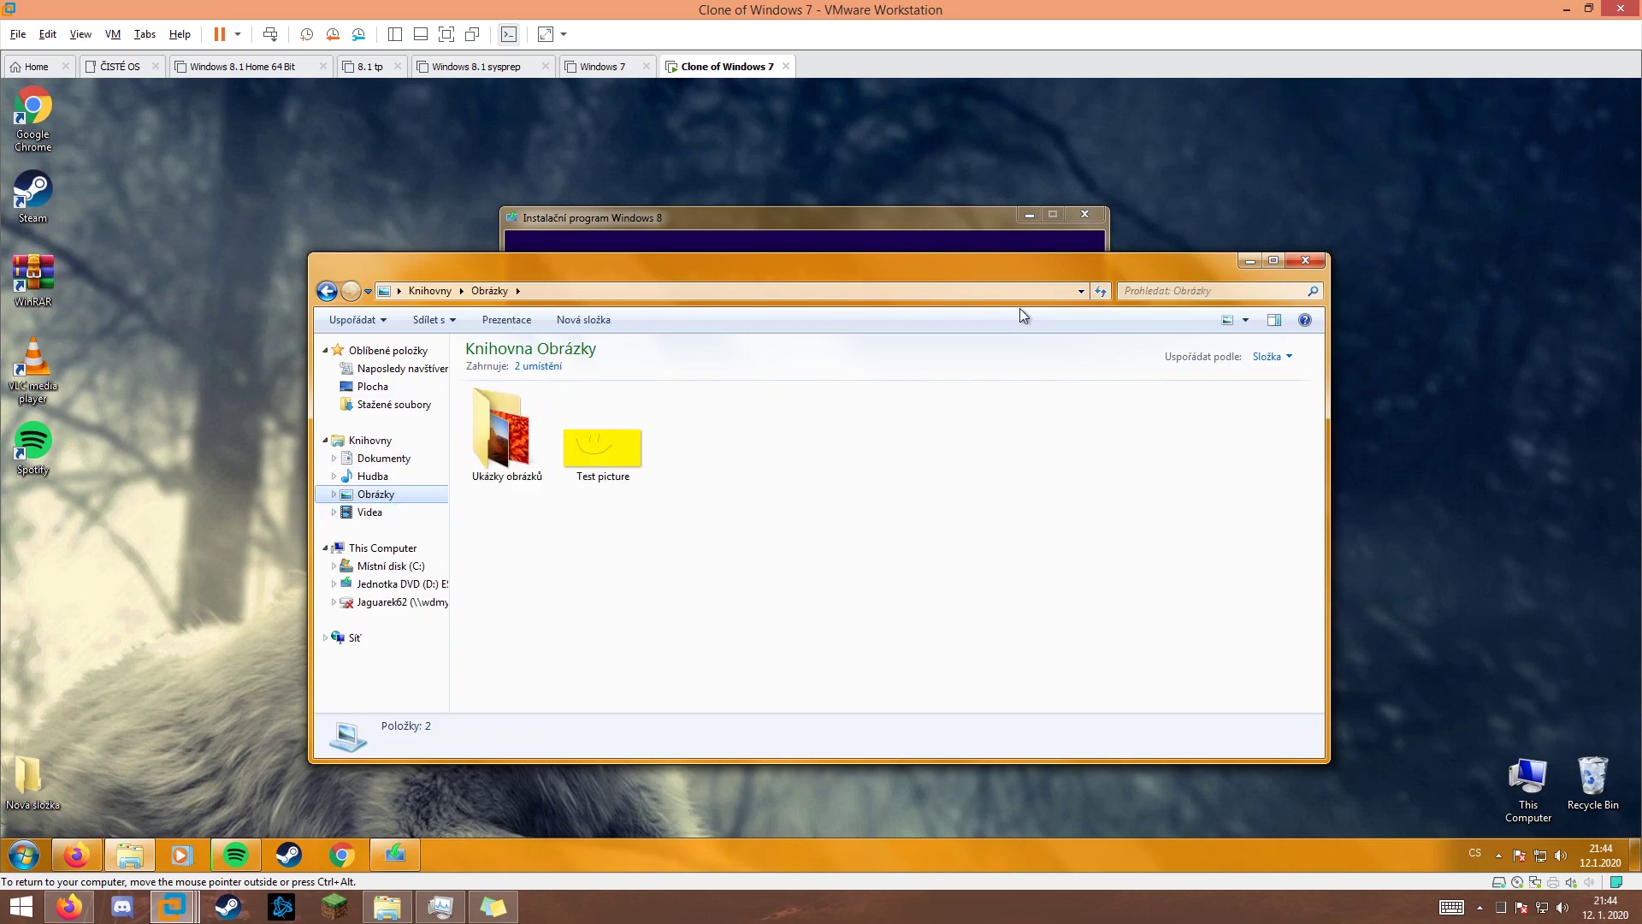
{"action": "left_click", "coordinate": [1304, 259]}
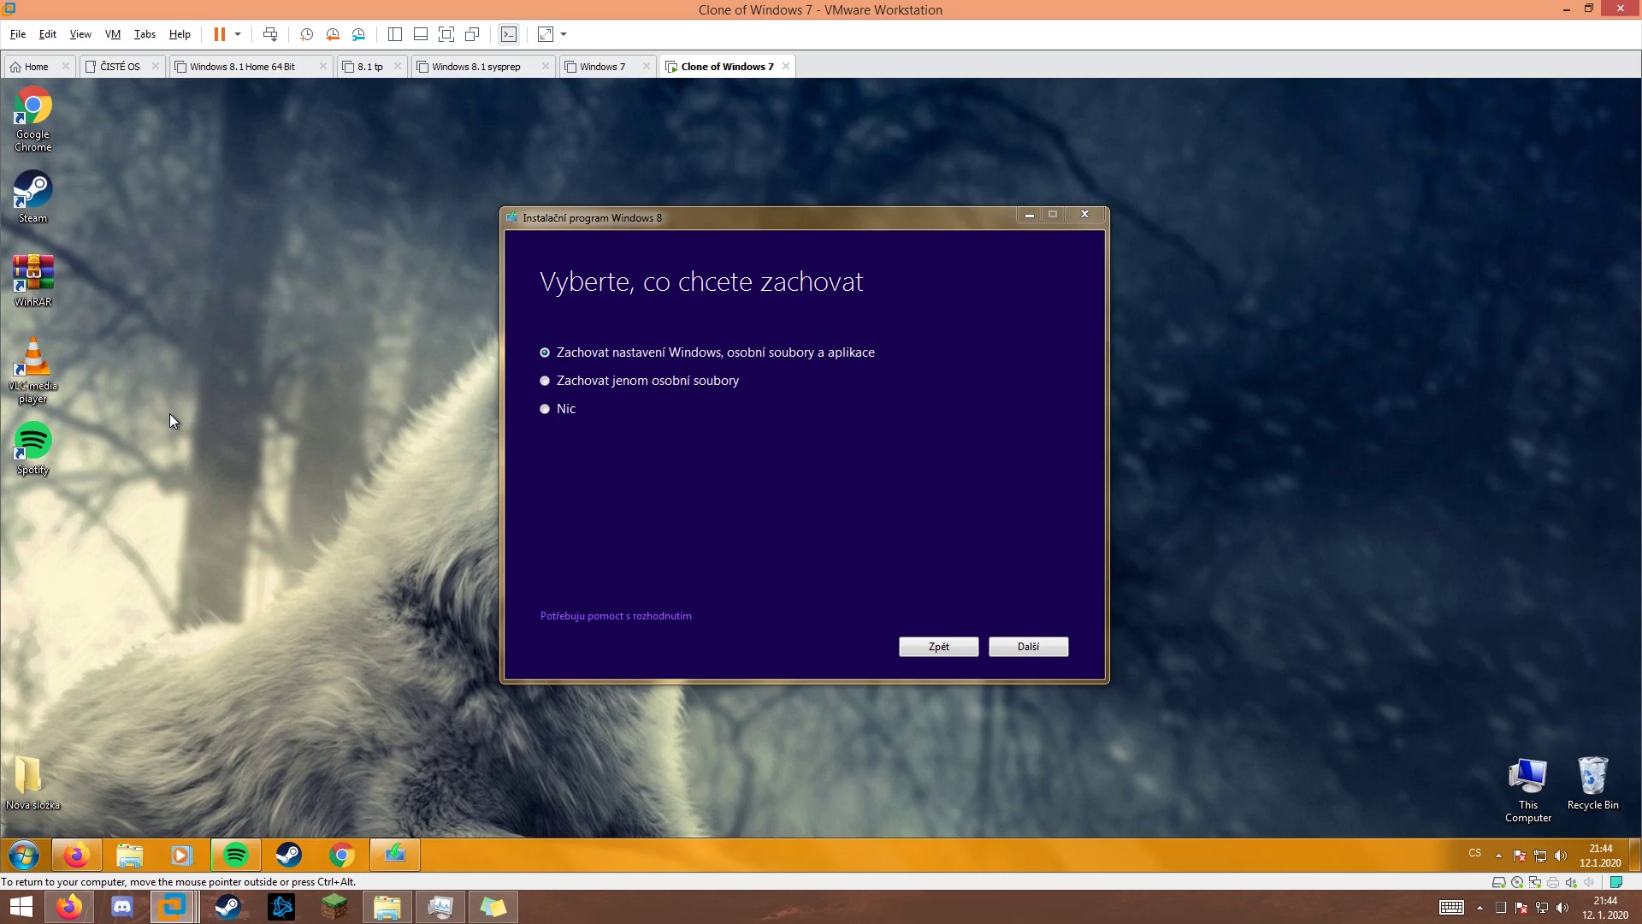
- Continue setup to its installation readiness check and minimize the browser window with the upgrade report
{"action": "left_click_drag", "start_coordinate": [725, 218], "coordinate": [686, 240]}
{"action": "left_click", "coordinate": [1006, 667]}
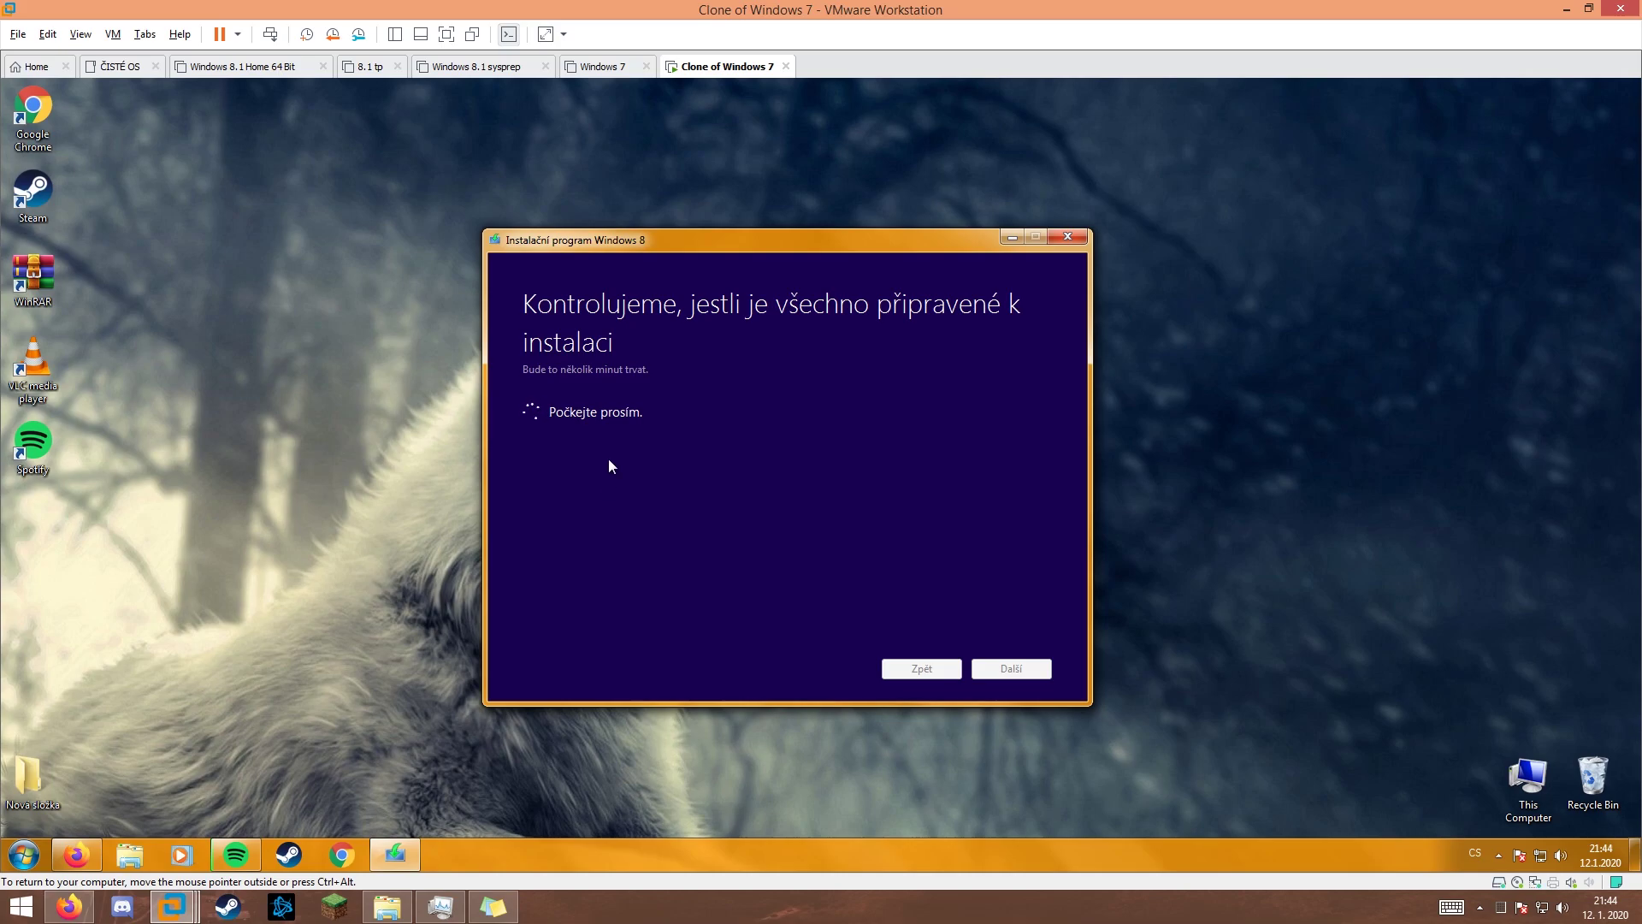
{"action": "mouse_move", "coordinate": [718, 253]}
{"action": "left_mouse_down"}
{"action": "mouse_move", "coordinate": [752, 240]}
{"action": "mouse_move", "coordinate": [715, 241]}
{"action": "left_mouse_up"}
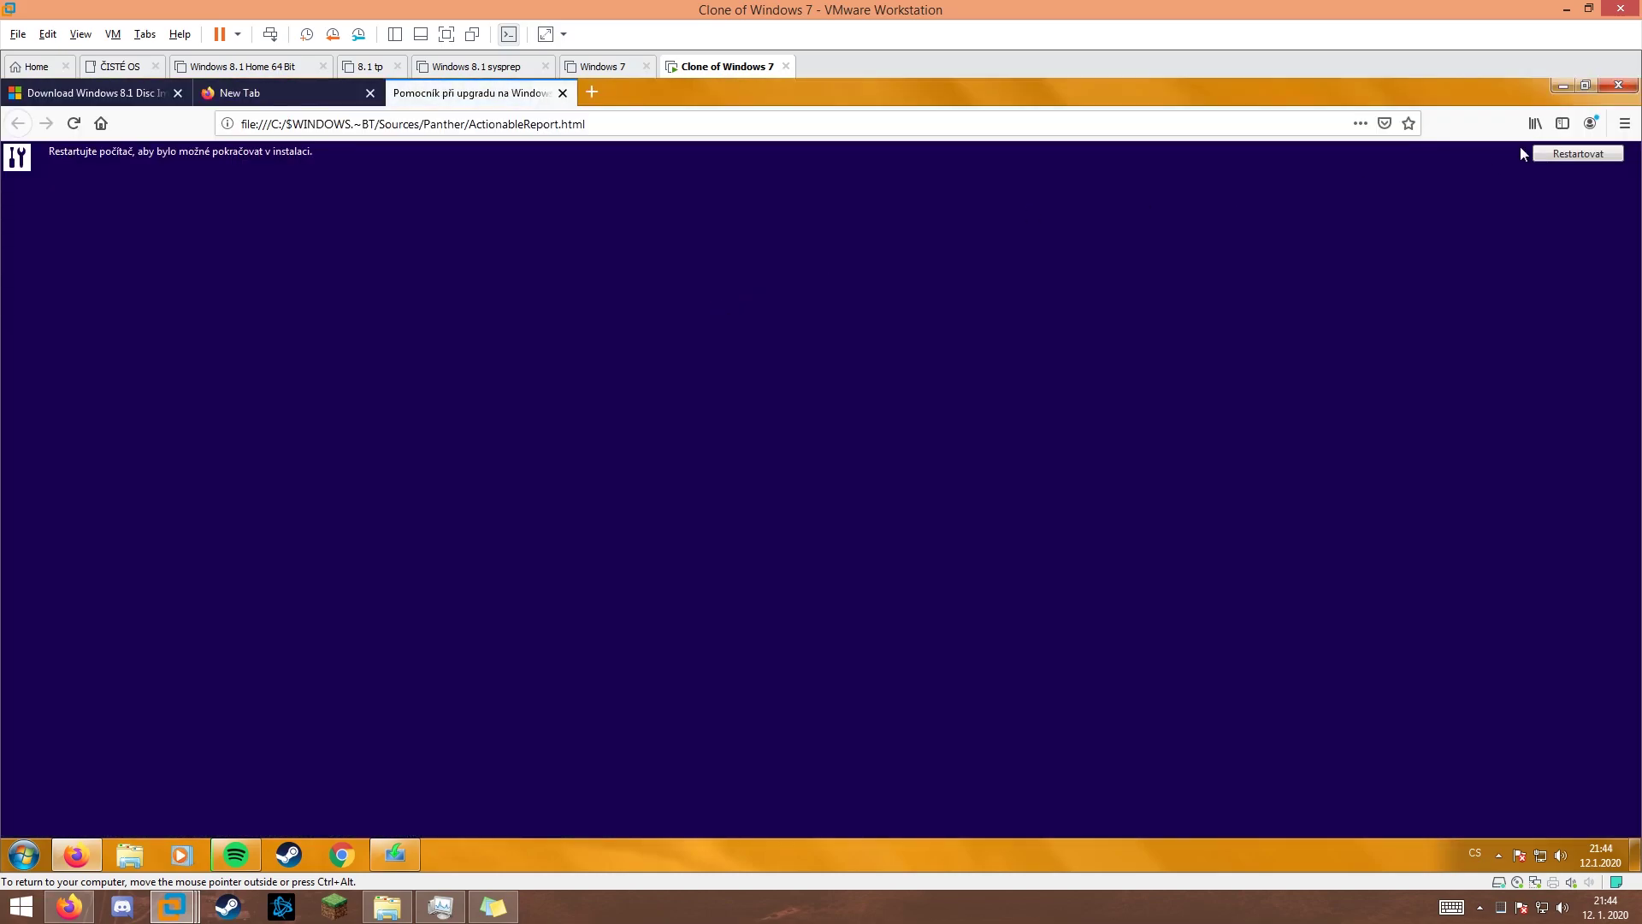
{"action": "left_click", "coordinate": [1563, 87]}
{"action": "mouse_move", "coordinate": [800, 228]}
{"action": "left_mouse_down"}
{"action": "mouse_move", "coordinate": [819, 214]}
{"action": "mouse_move", "coordinate": [805, 221]}
{"action": "left_mouse_up"}
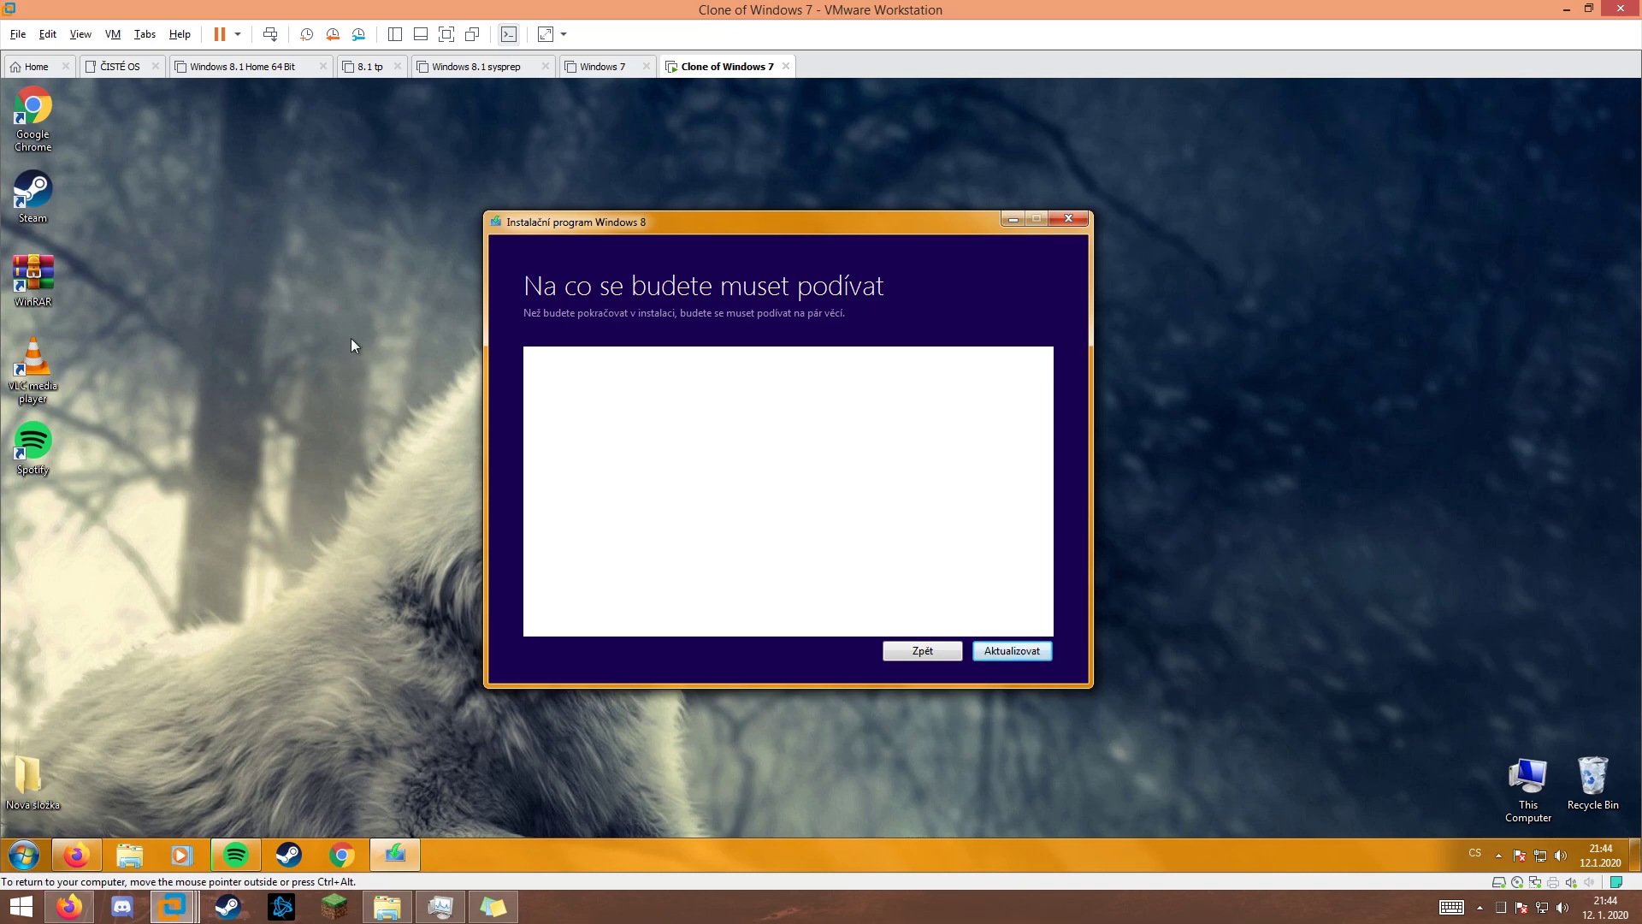
- Restart the virtual machine's Windows 7, forcing the programs still running to end
{"action": "left_click", "coordinate": [24, 854]}
{"action": "left_click", "coordinate": [296, 810]}
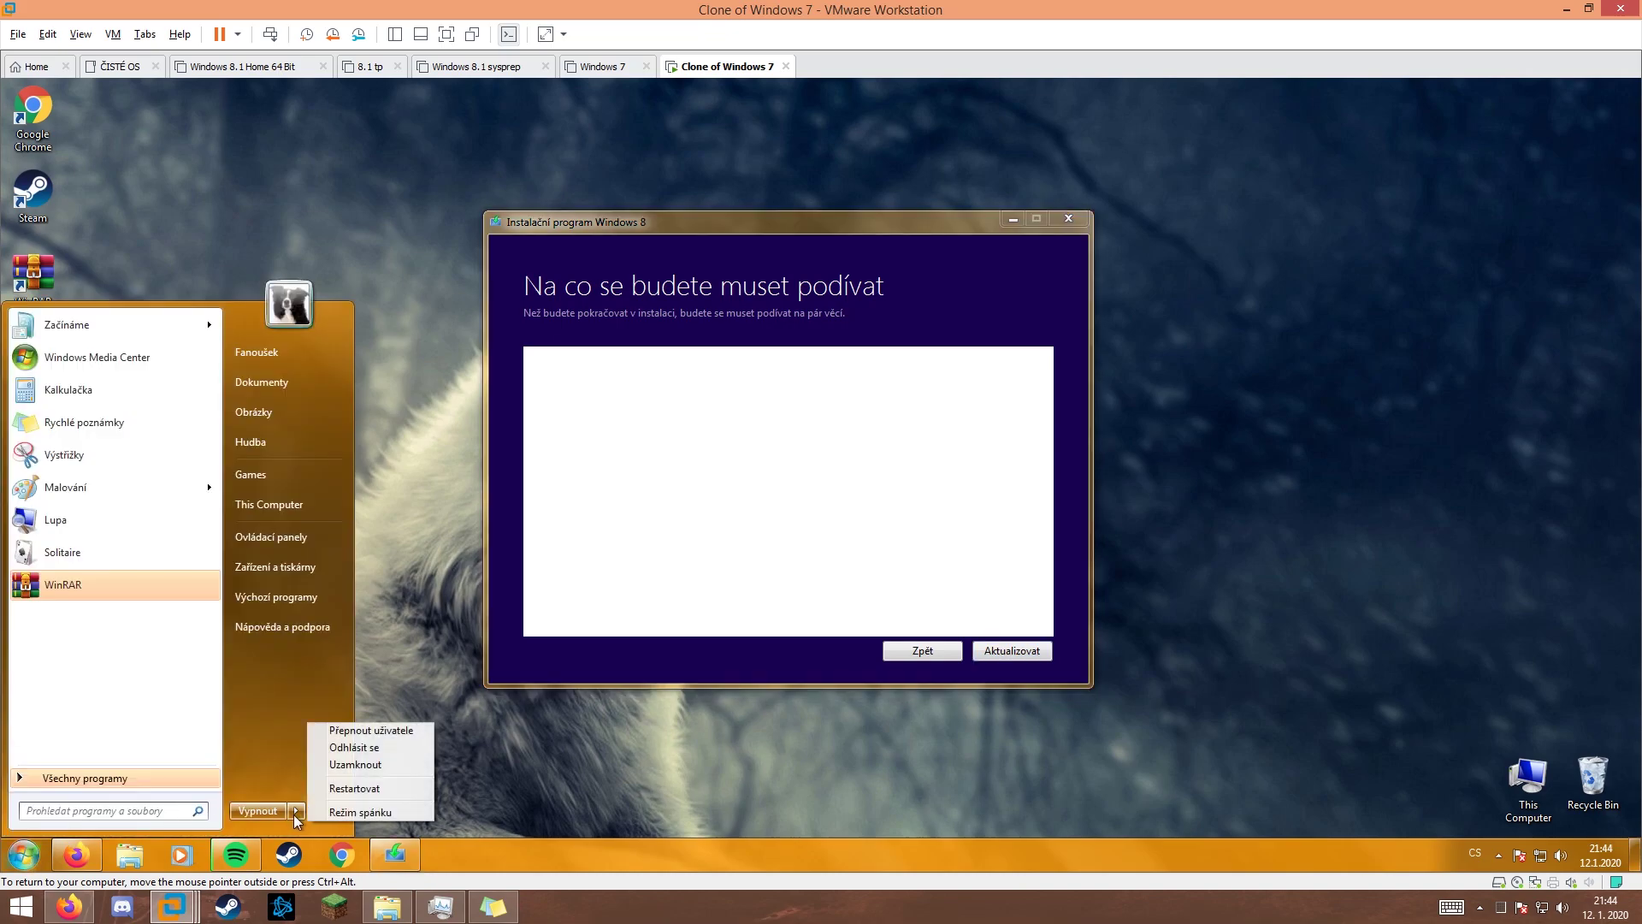
{"action": "left_click", "coordinate": [335, 788]}
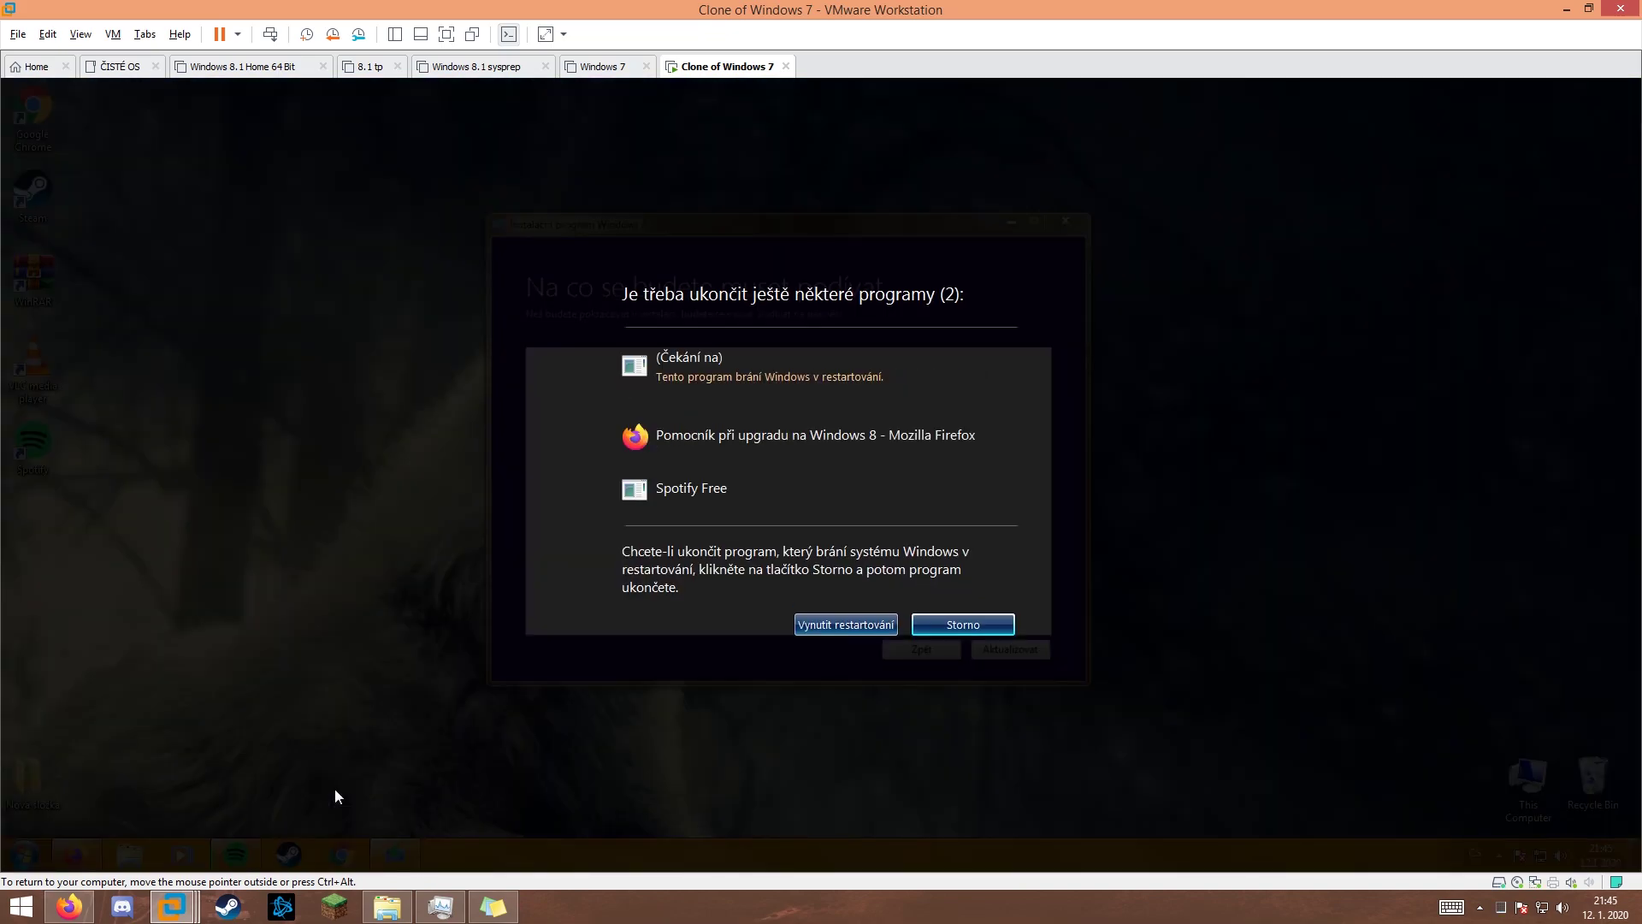
{"action": "left_click", "coordinate": [823, 631]}
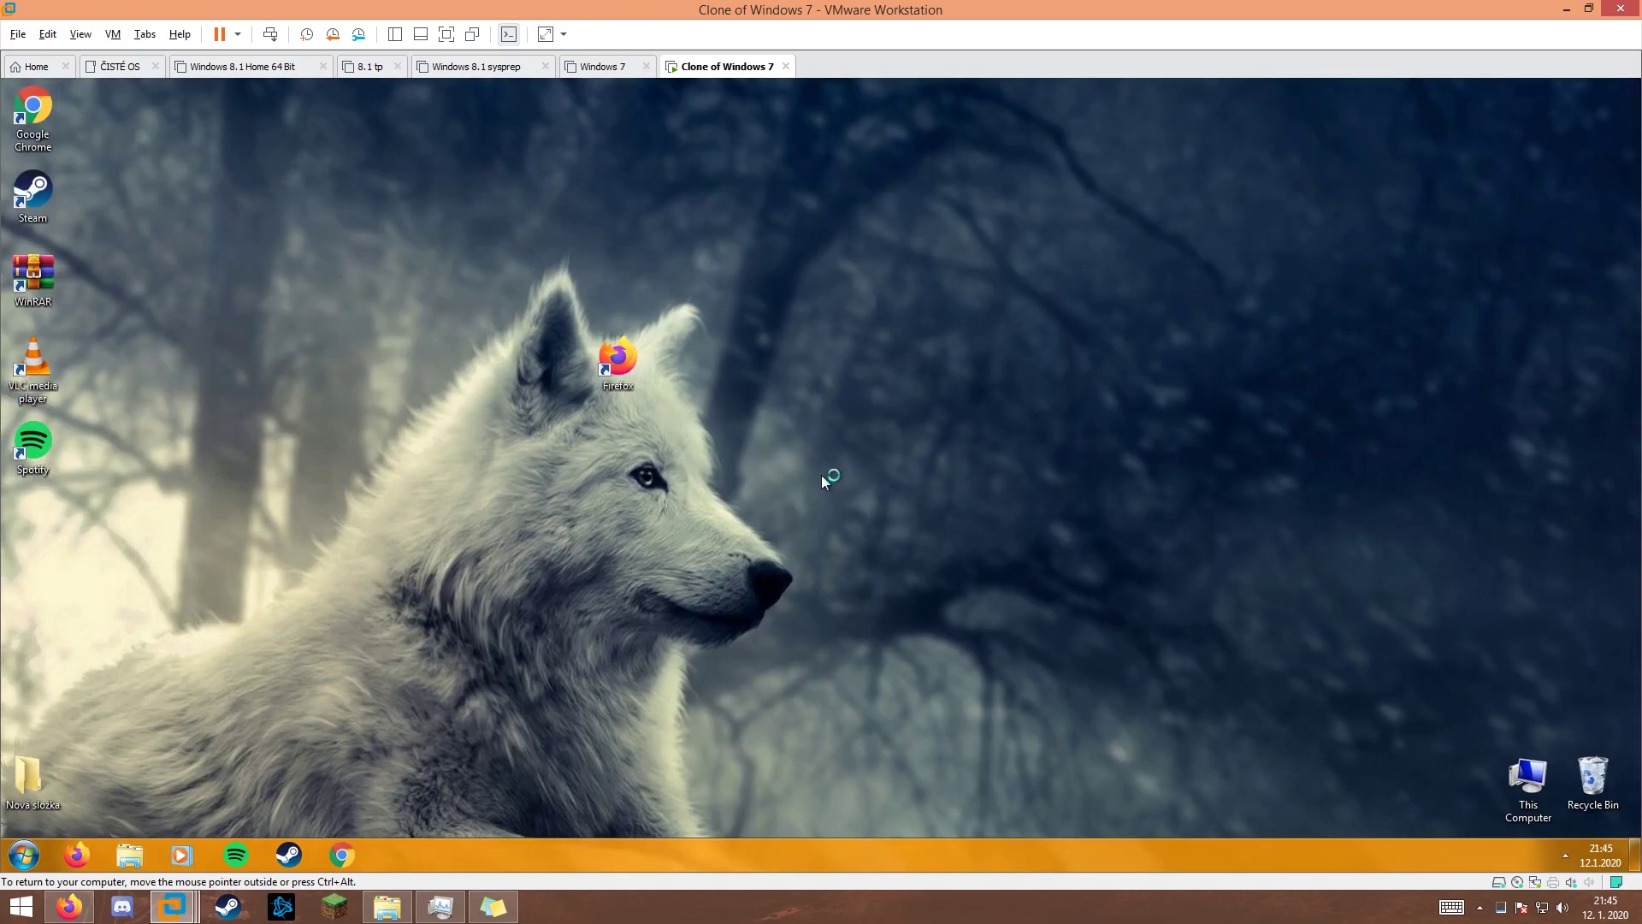
- Run Windows 8 setup again from the ESD-ISO DVD drive and allow it to make changes to the computer
{"action": "left_click", "coordinate": [23, 854]}
{"action": "left_click", "coordinate": [285, 504]}
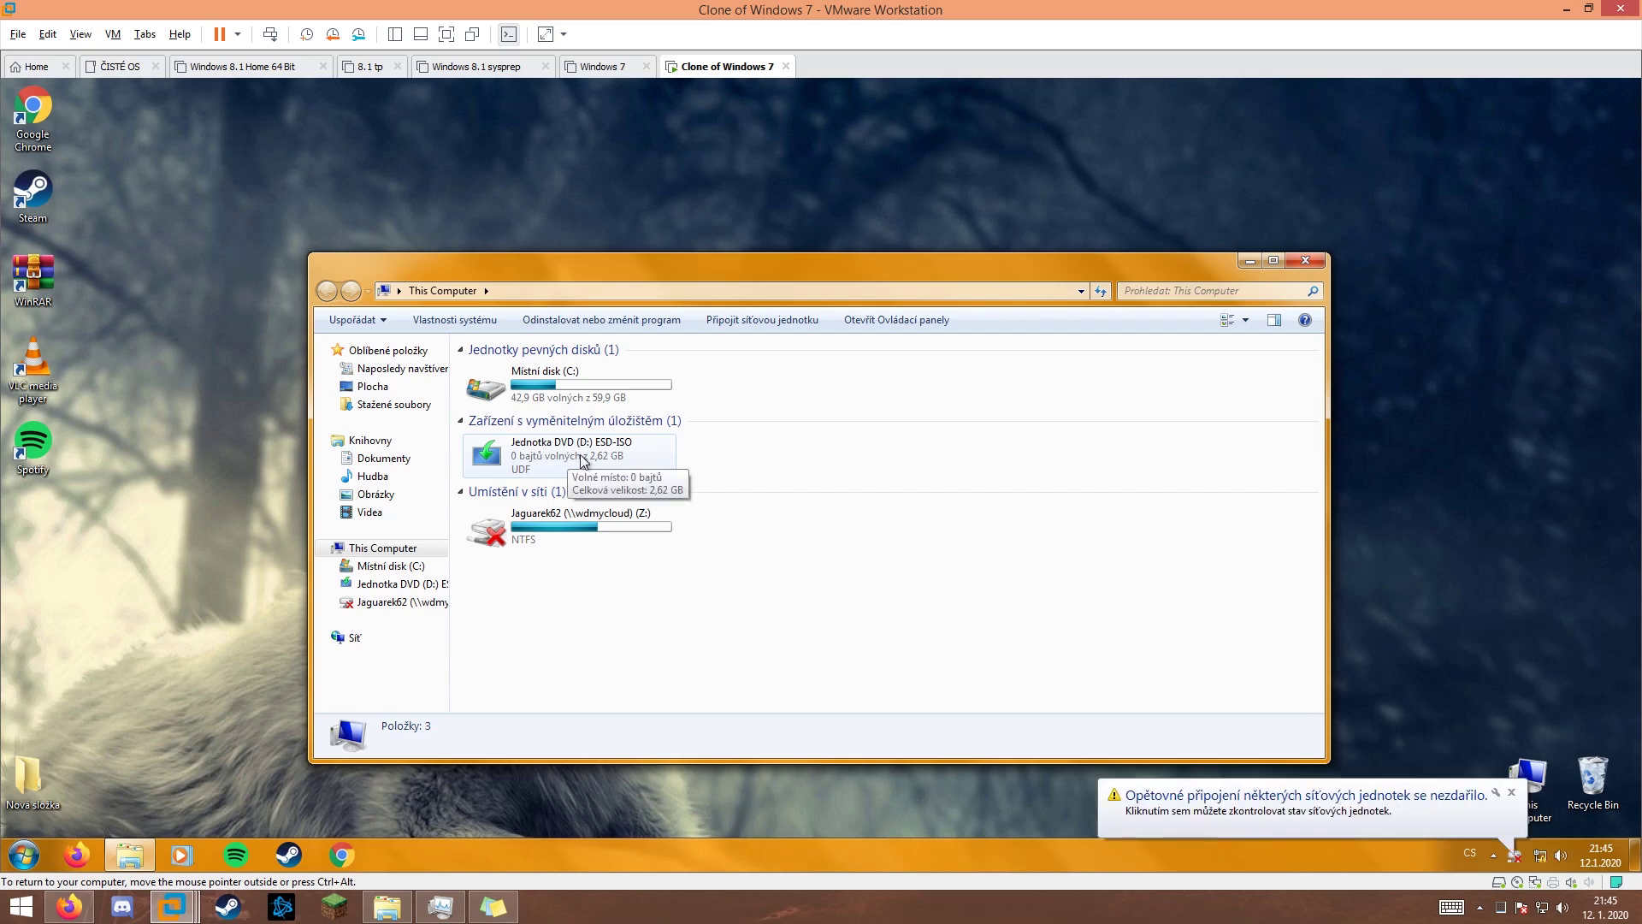
{"action": "double_click", "coordinate": [650, 463]}
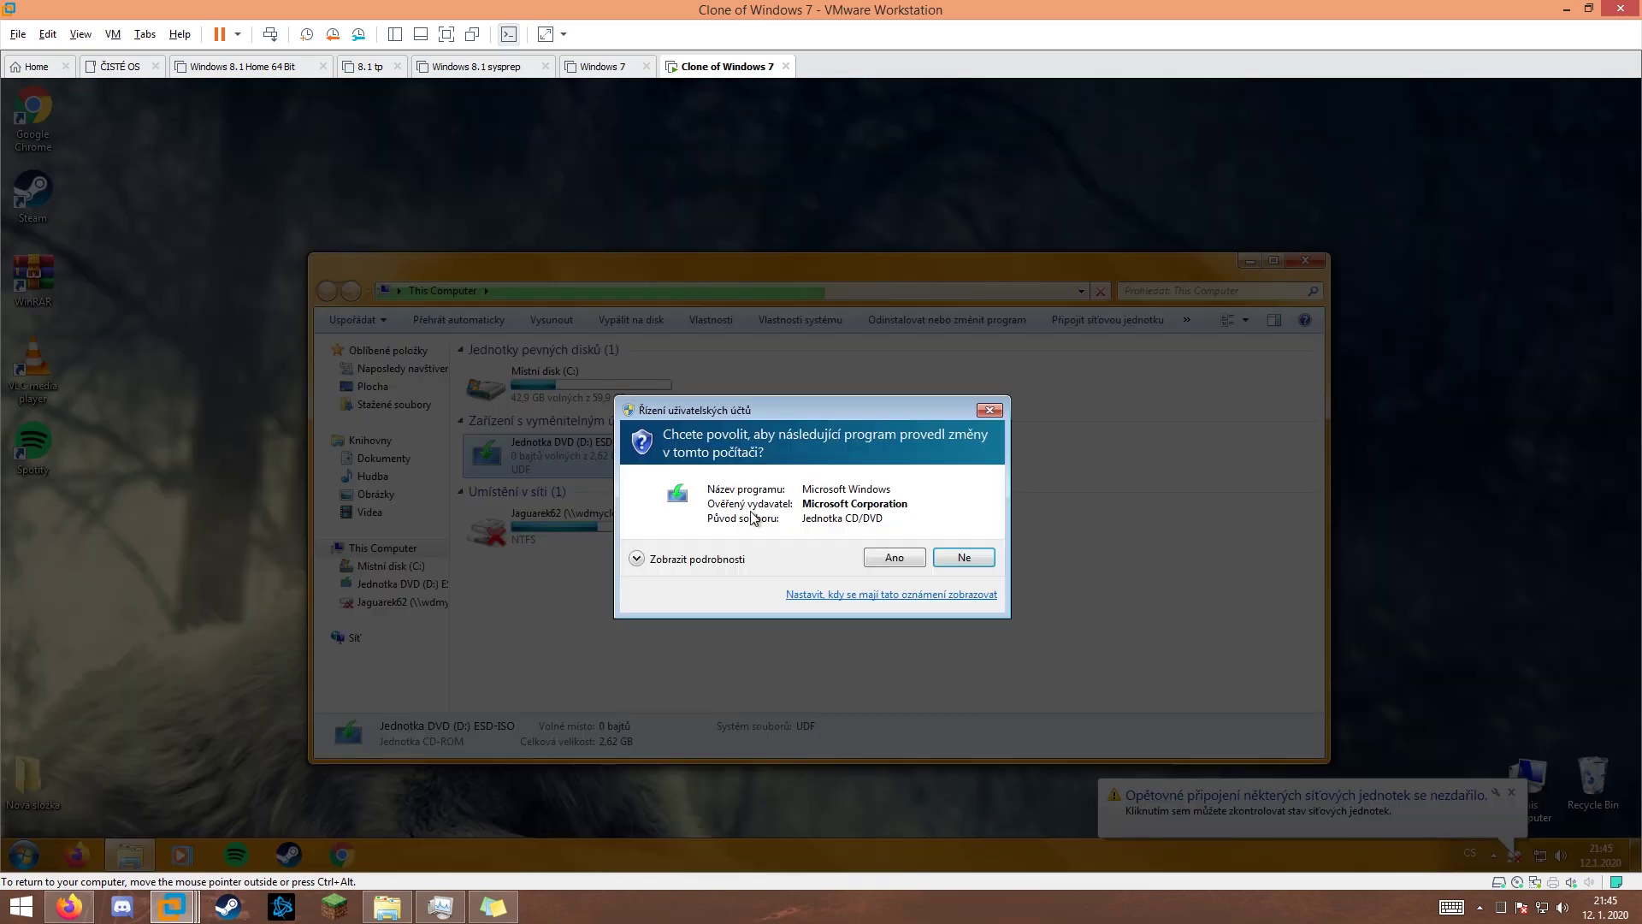
{"action": "left_click", "coordinate": [898, 558]}
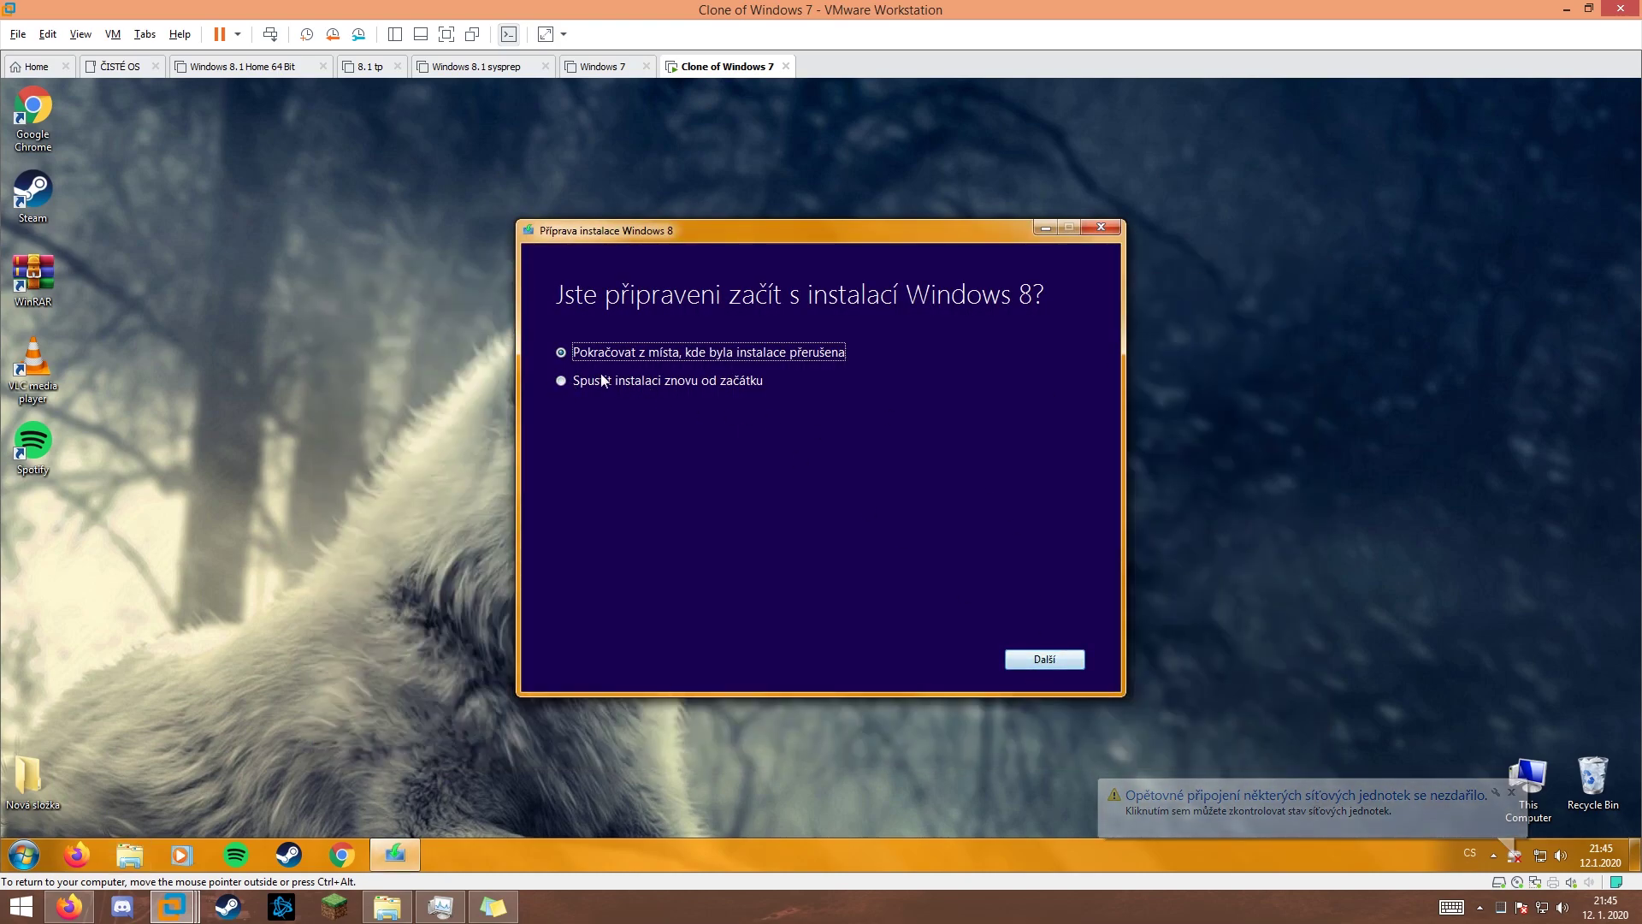
- Resume setup from where it was interrupted and install Windows 8 Pro, keeping Windows settings, personal files and apps
{"action": "left_click", "coordinate": [1043, 659]}
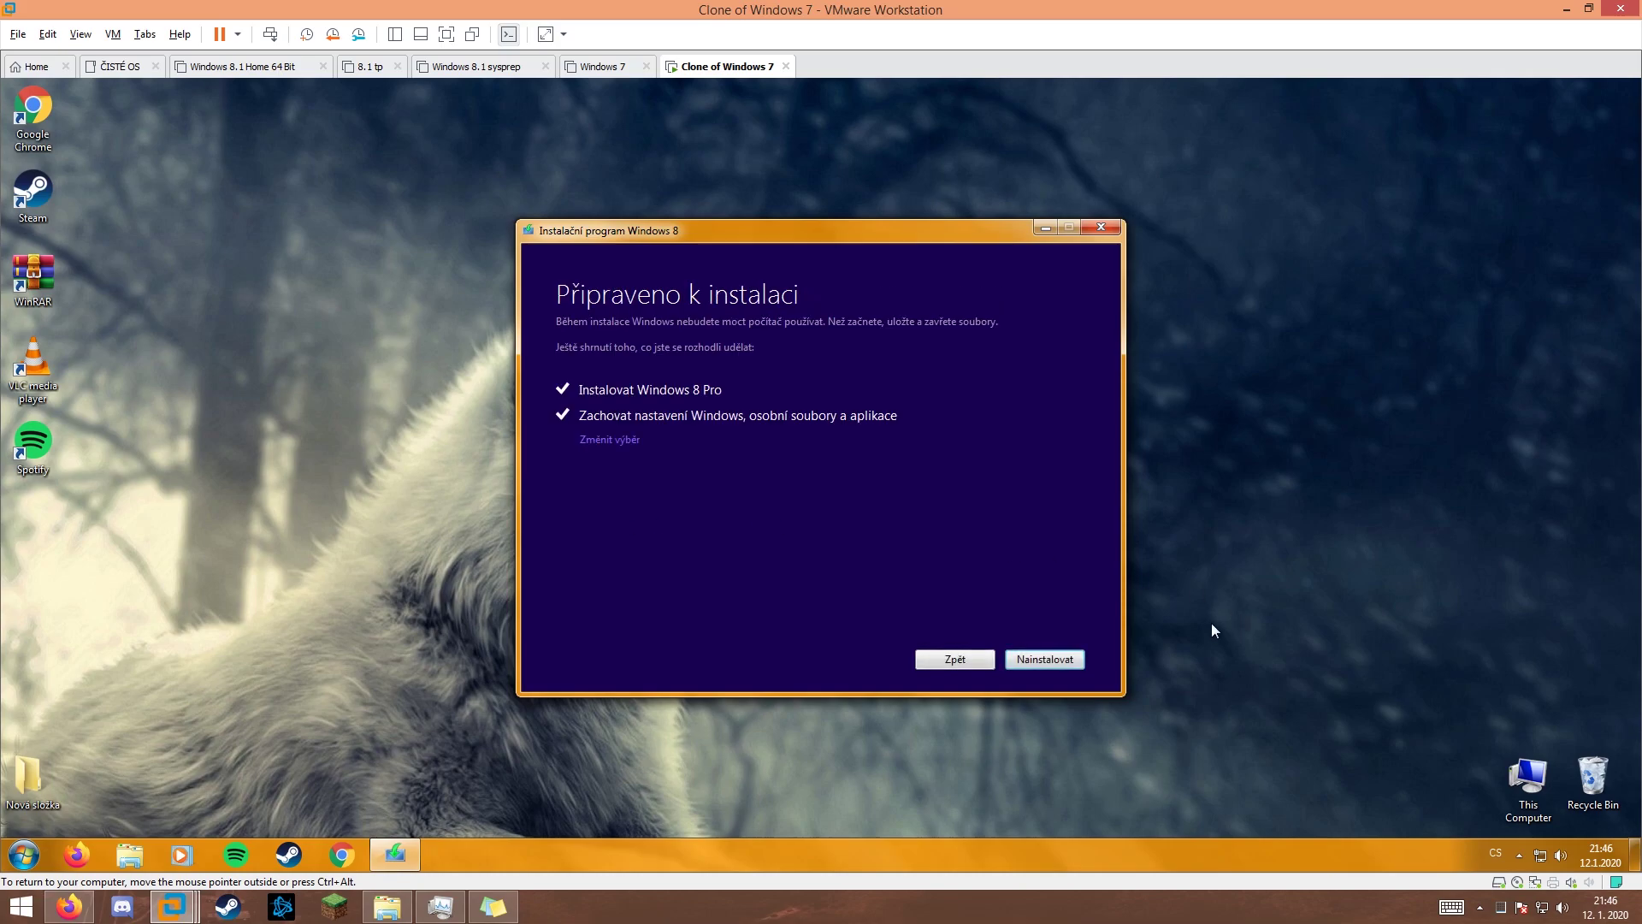
{"action": "left_click", "coordinate": [1067, 664]}
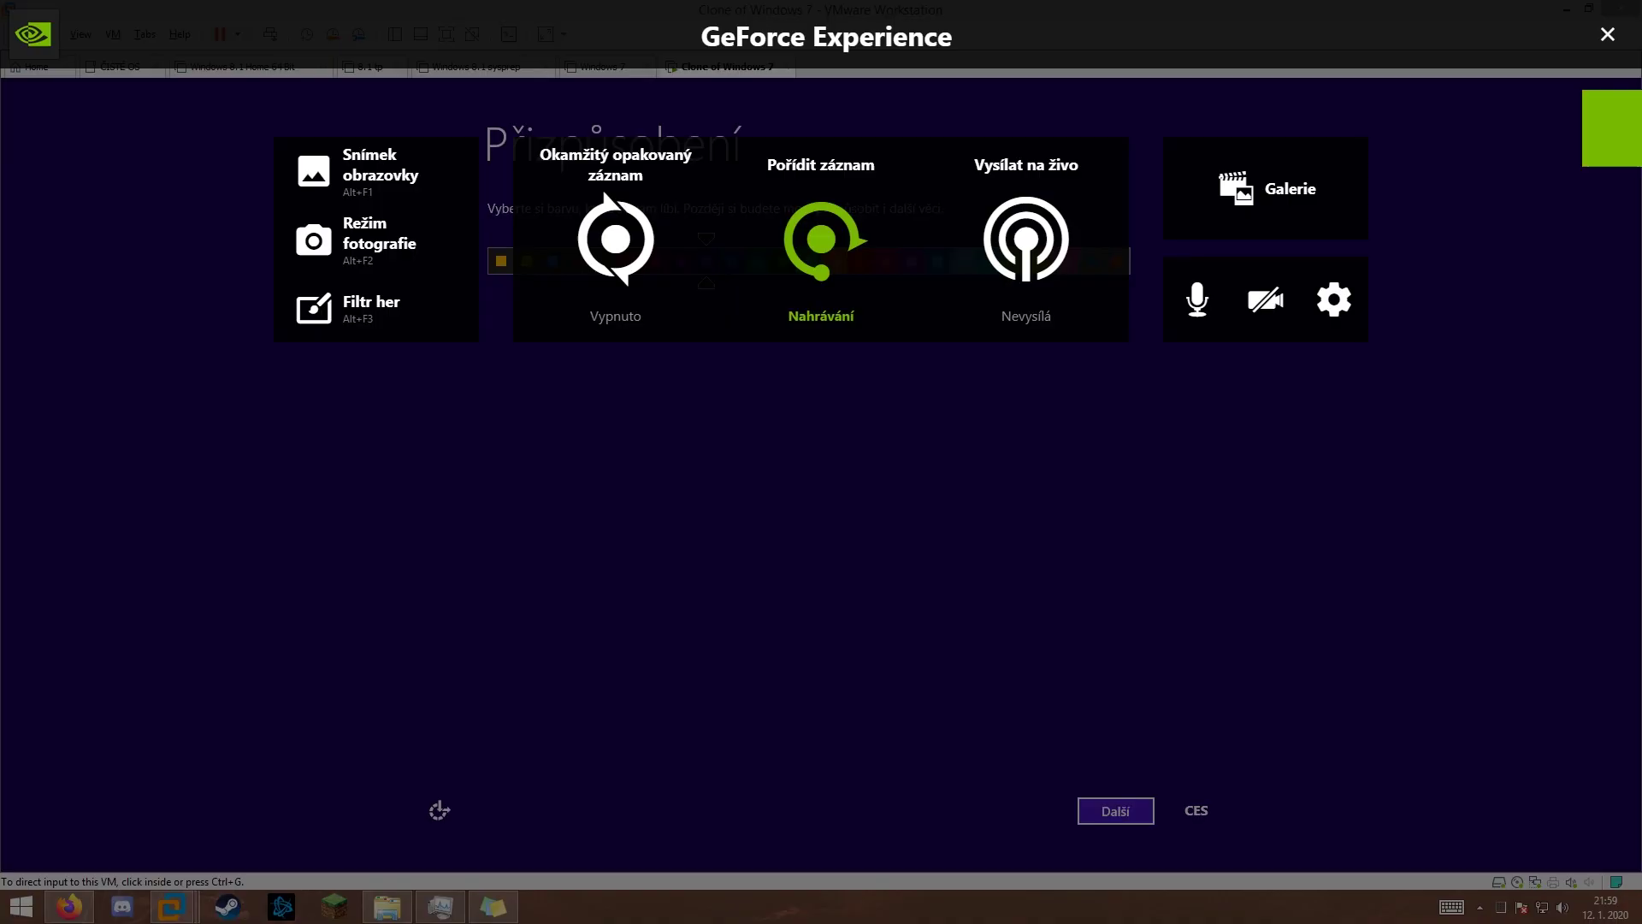
- Choose dark red as the Windows 8 personalization colour and continue to the settings page
{"action": "key", "text": "alt+F9"}
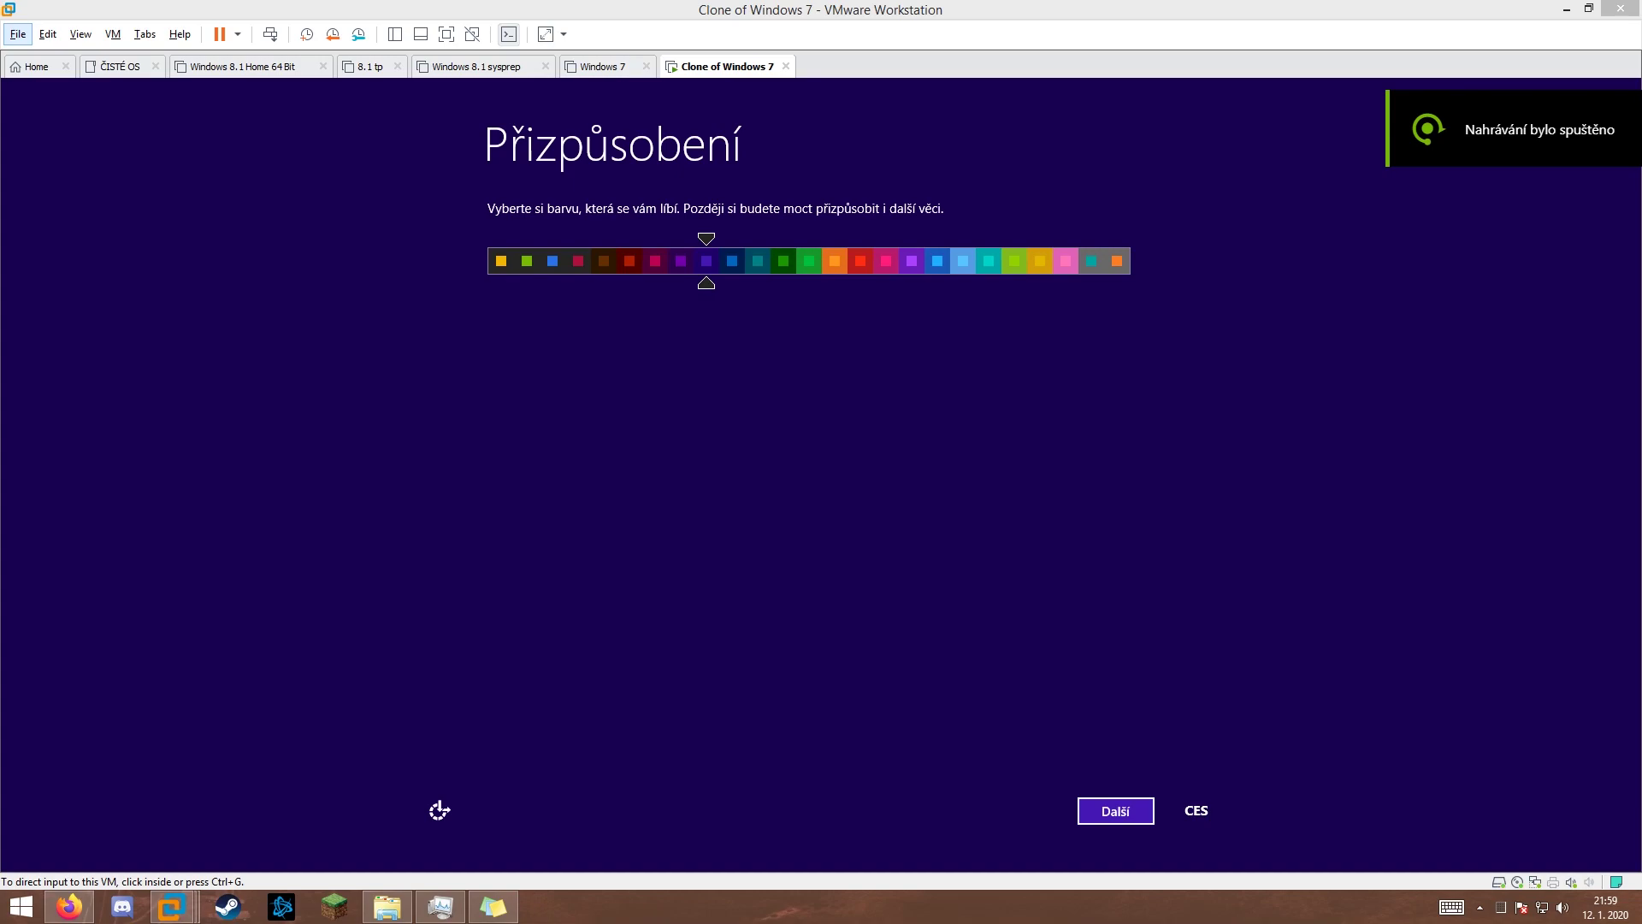
{"action": "left_click", "coordinate": [674, 448]}
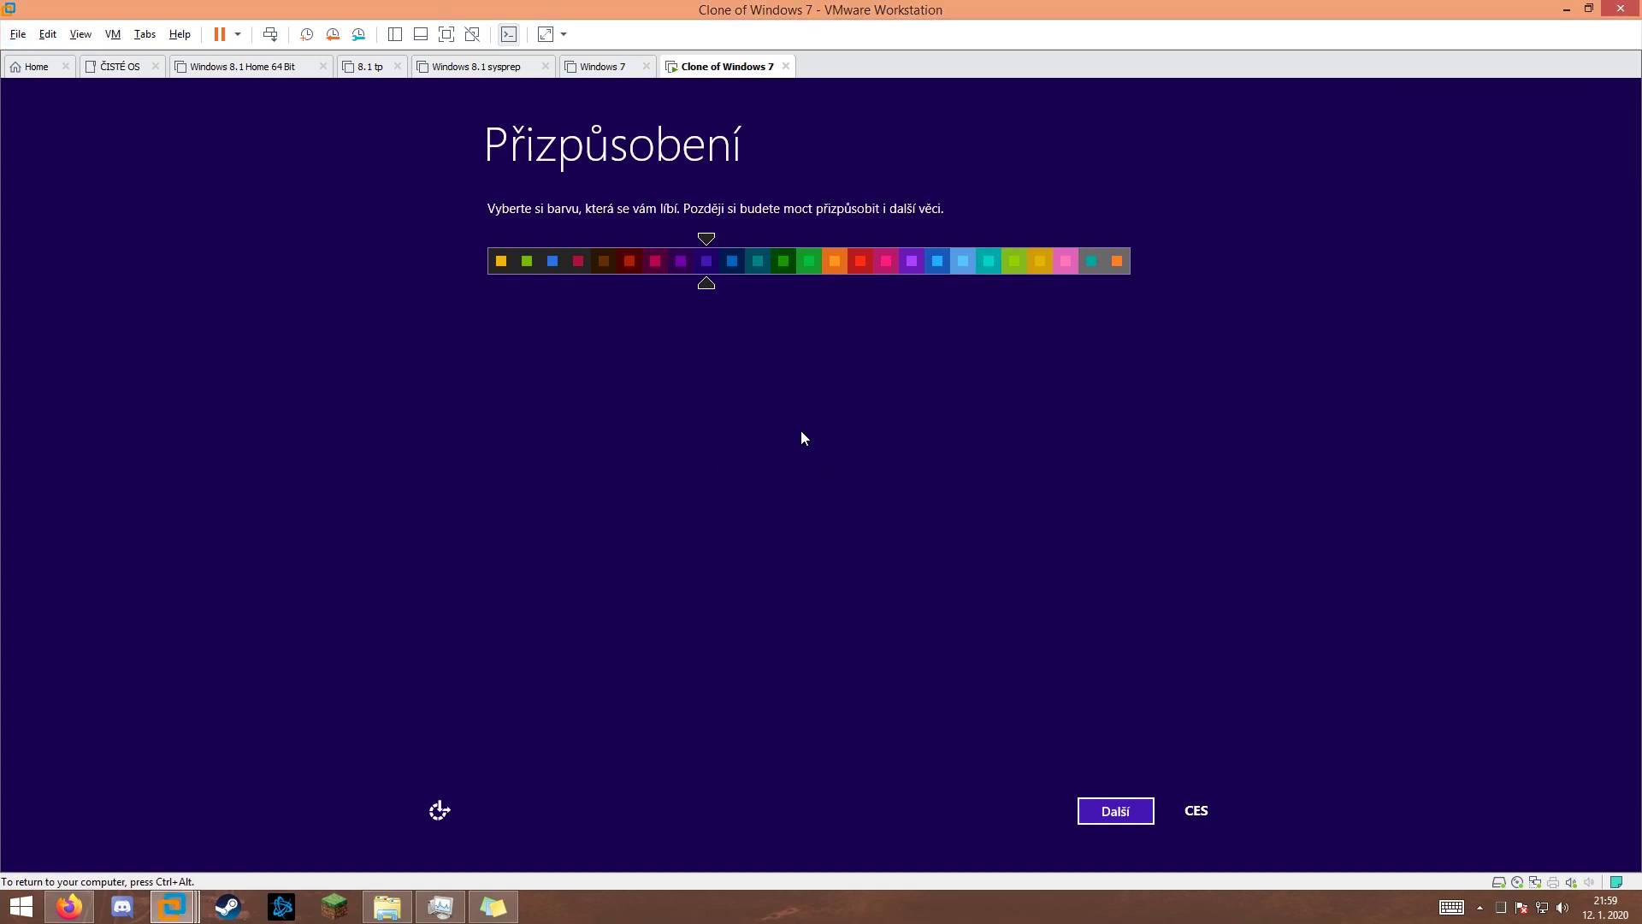
{"action": "mouse_move", "coordinate": [700, 293]}
{"action": "left_mouse_down"}
{"action": "mouse_move", "coordinate": [886, 296]}
{"action": "mouse_move", "coordinate": [653, 285]}
{"action": "mouse_move", "coordinate": [949, 328]}
{"action": "mouse_move", "coordinate": [732, 275]}
{"action": "mouse_move", "coordinate": [629, 276]}
{"action": "left_mouse_up"}
{"action": "left_click", "coordinate": [1115, 811]}
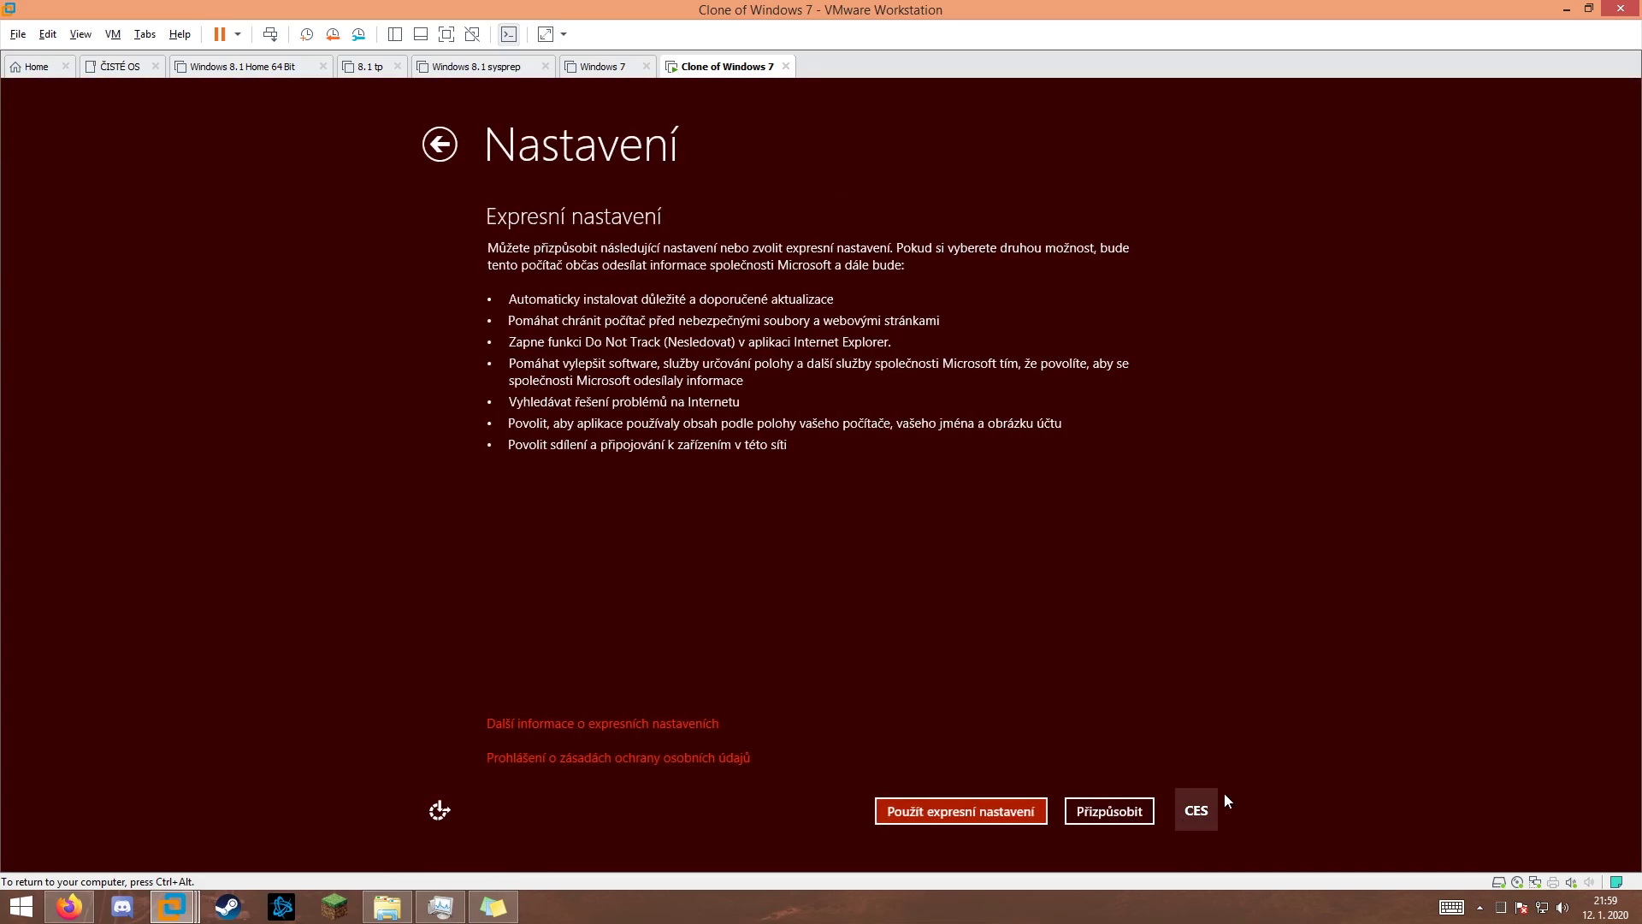
- Customize the settings with network sharing turned on and Windows Update set to "Nenastavovat Windows Update (nedoporučujeme)"
{"action": "left_click", "coordinate": [1127, 815]}
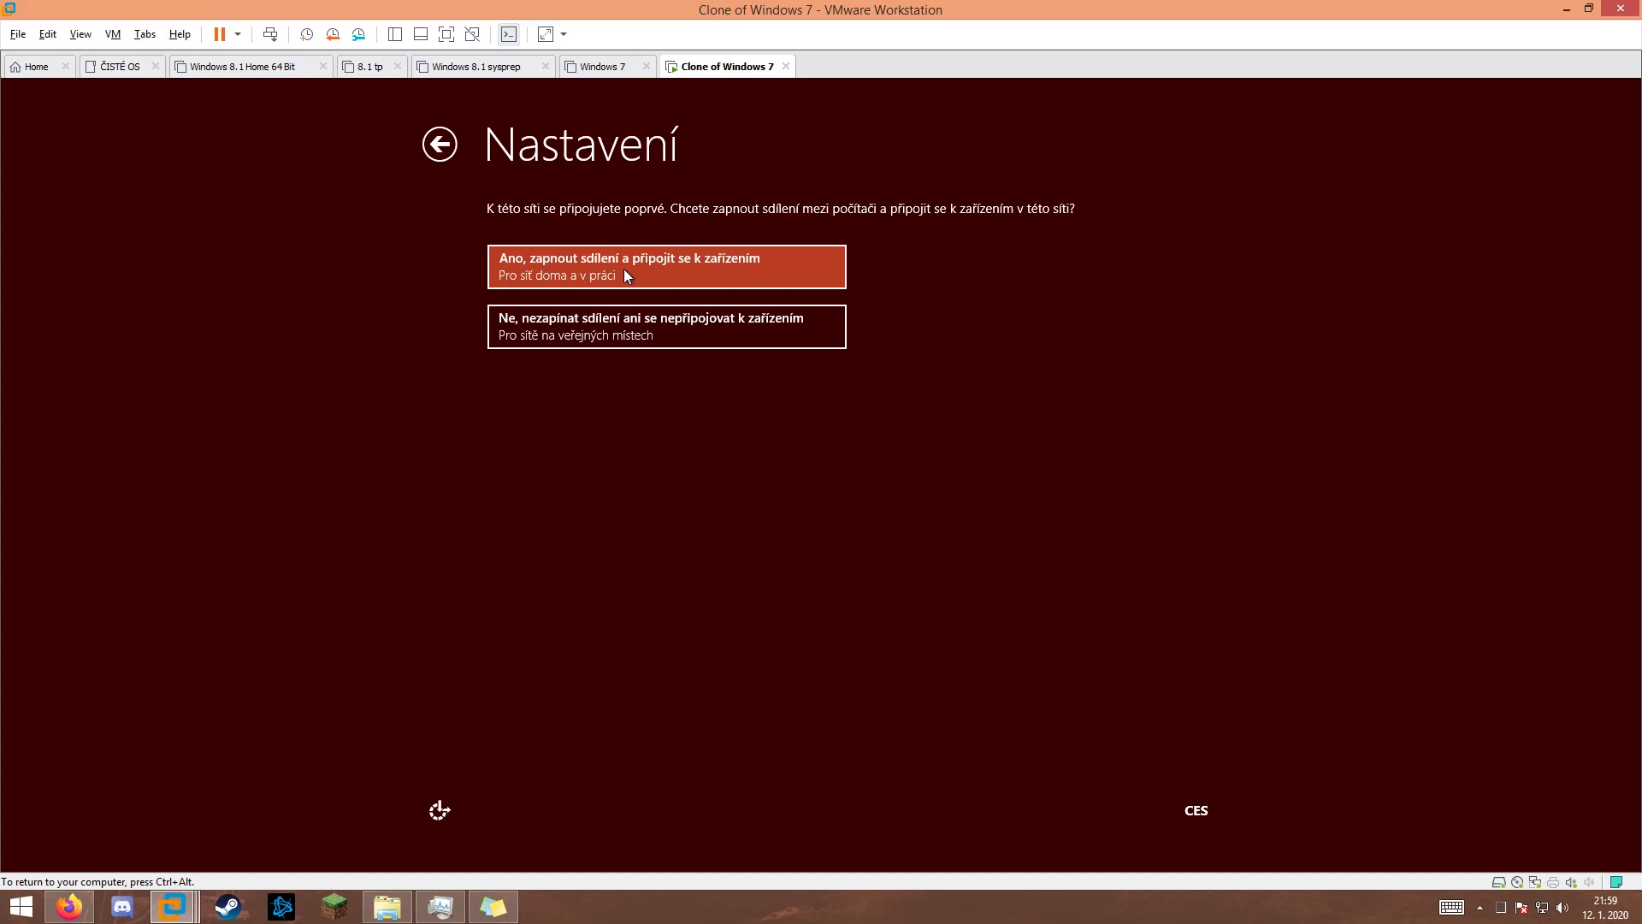
{"action": "left_click", "coordinate": [623, 269]}
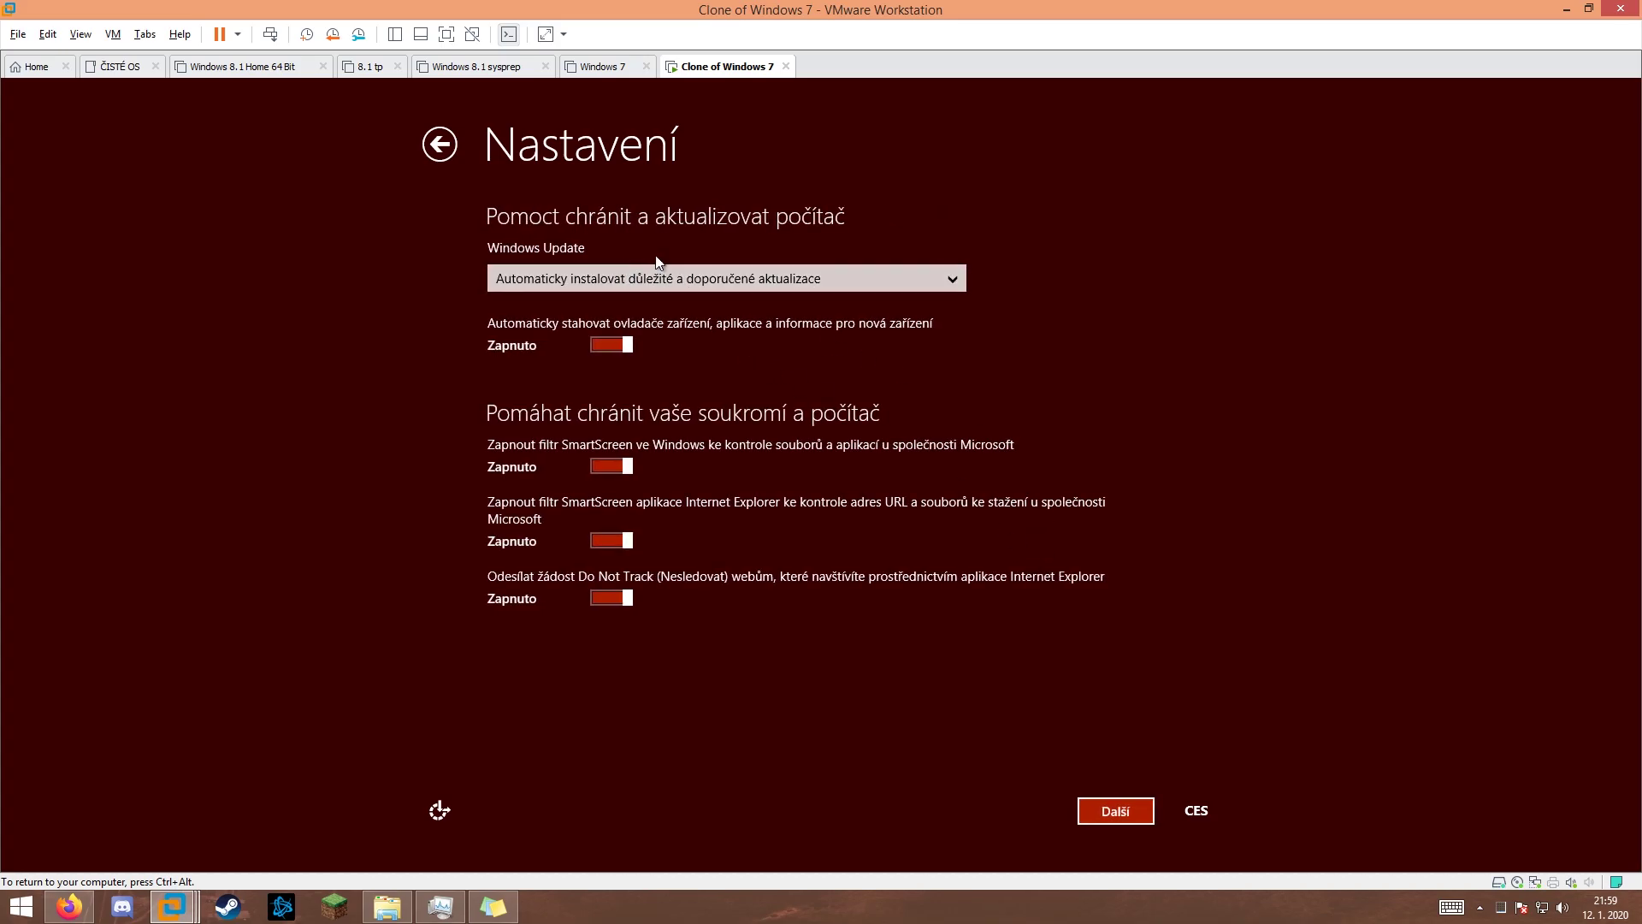
{"action": "left_click", "coordinate": [727, 289]}
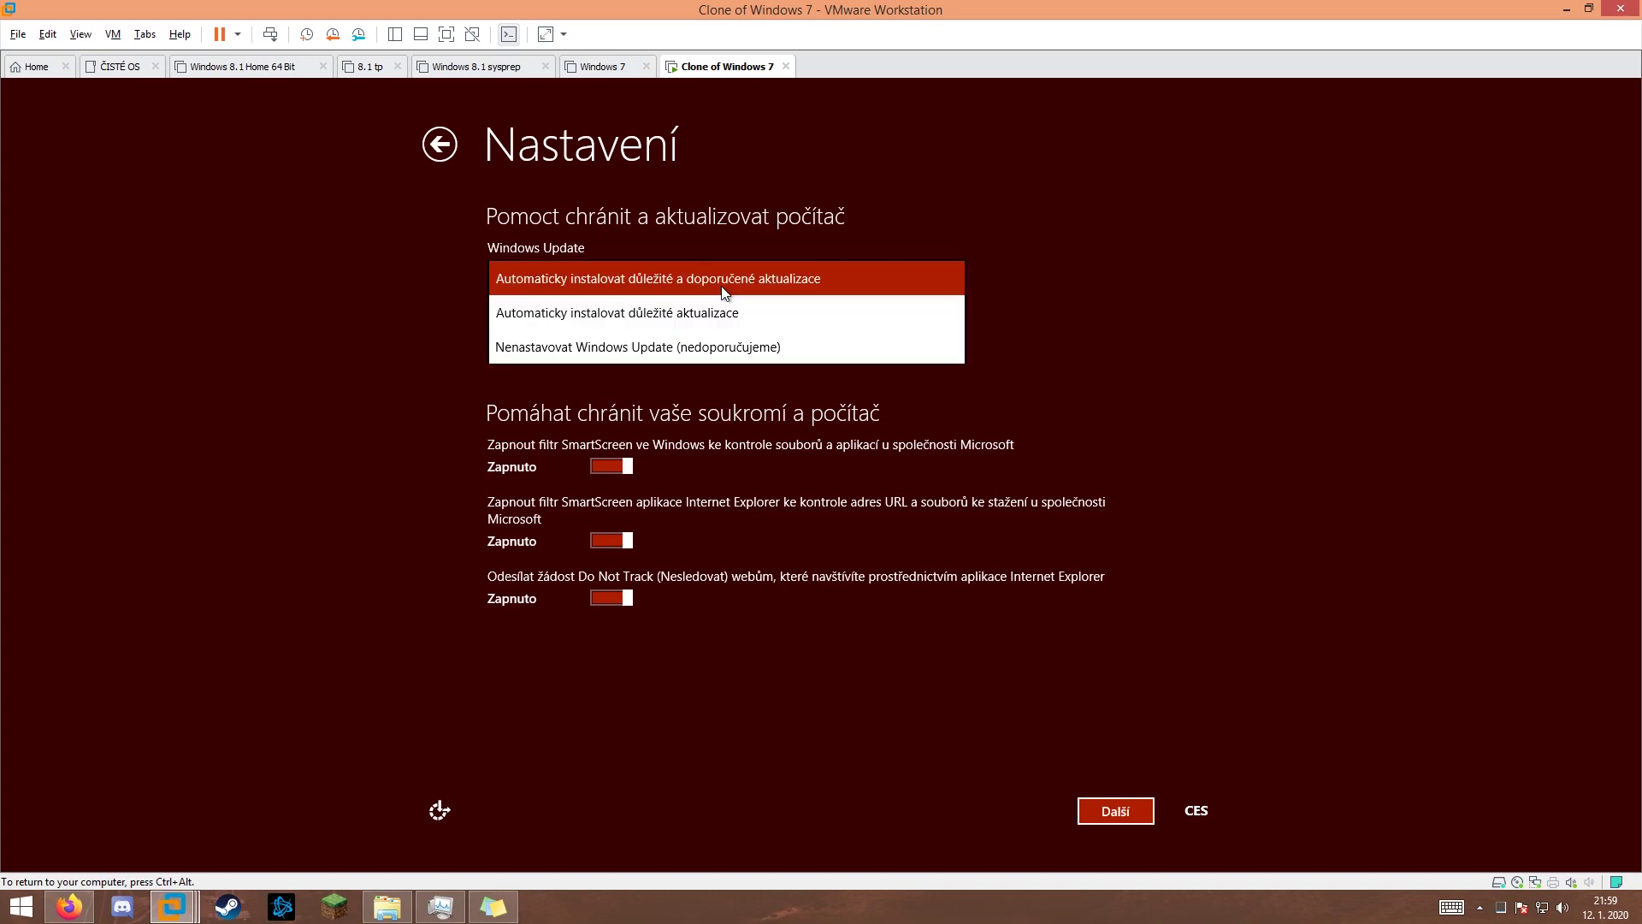
{"action": "left_click", "coordinate": [518, 351]}
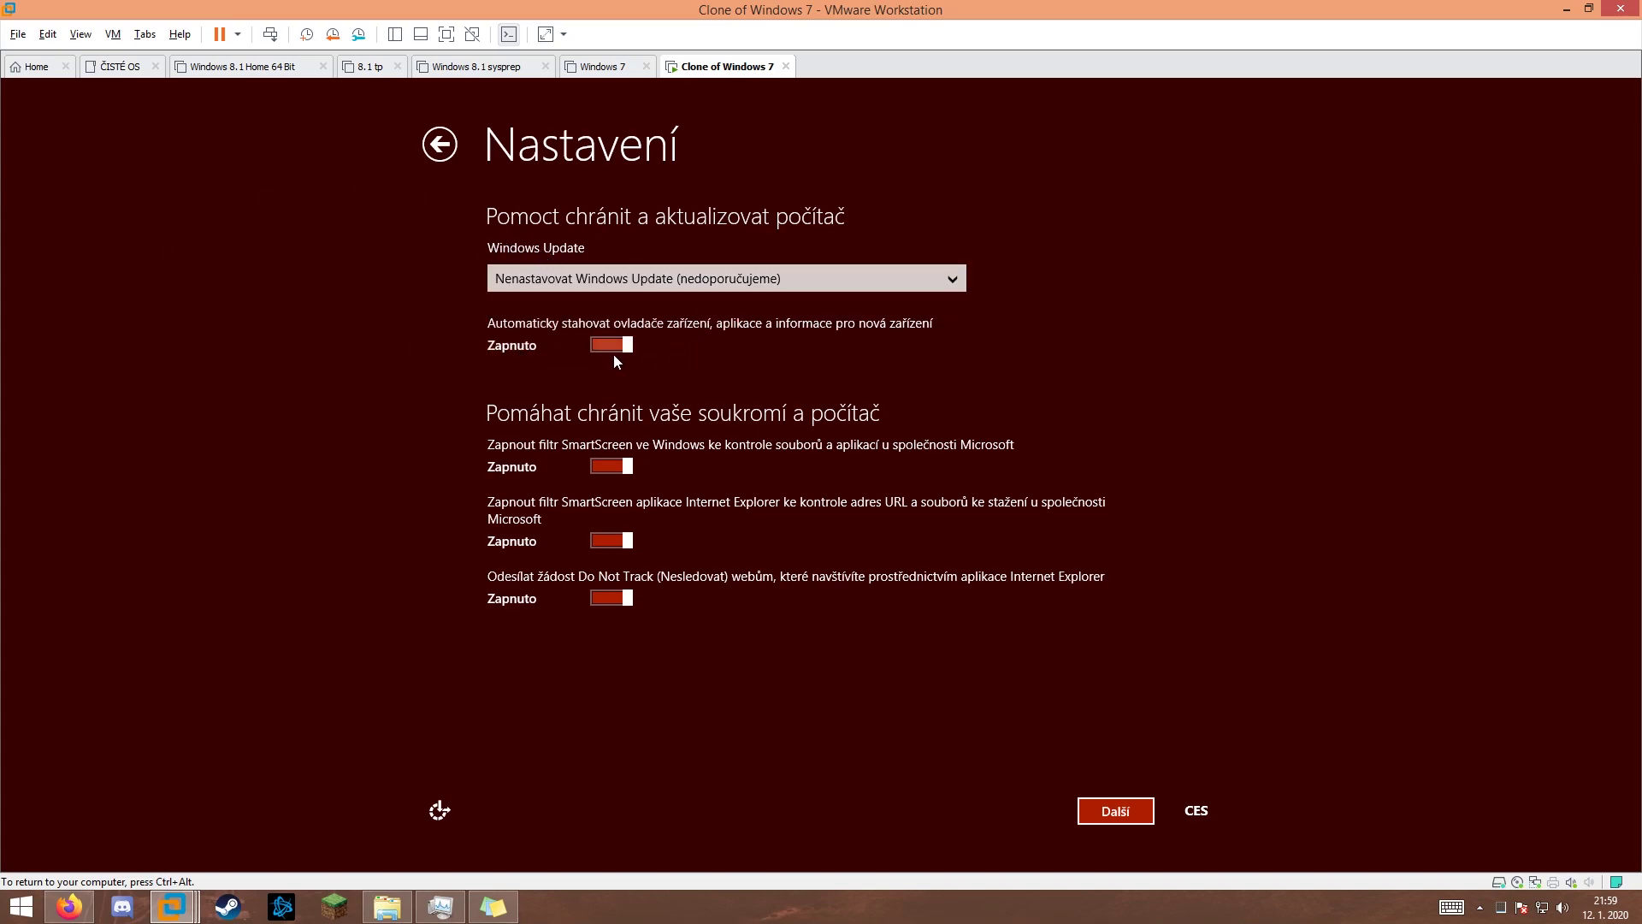
- Turn off both SmartScreen filters, the Do Not Track request and the automatic download of device drivers and apps
{"action": "left_click", "coordinate": [618, 466]}
{"action": "left_click", "coordinate": [618, 540]}
{"action": "left_click", "coordinate": [613, 599]}
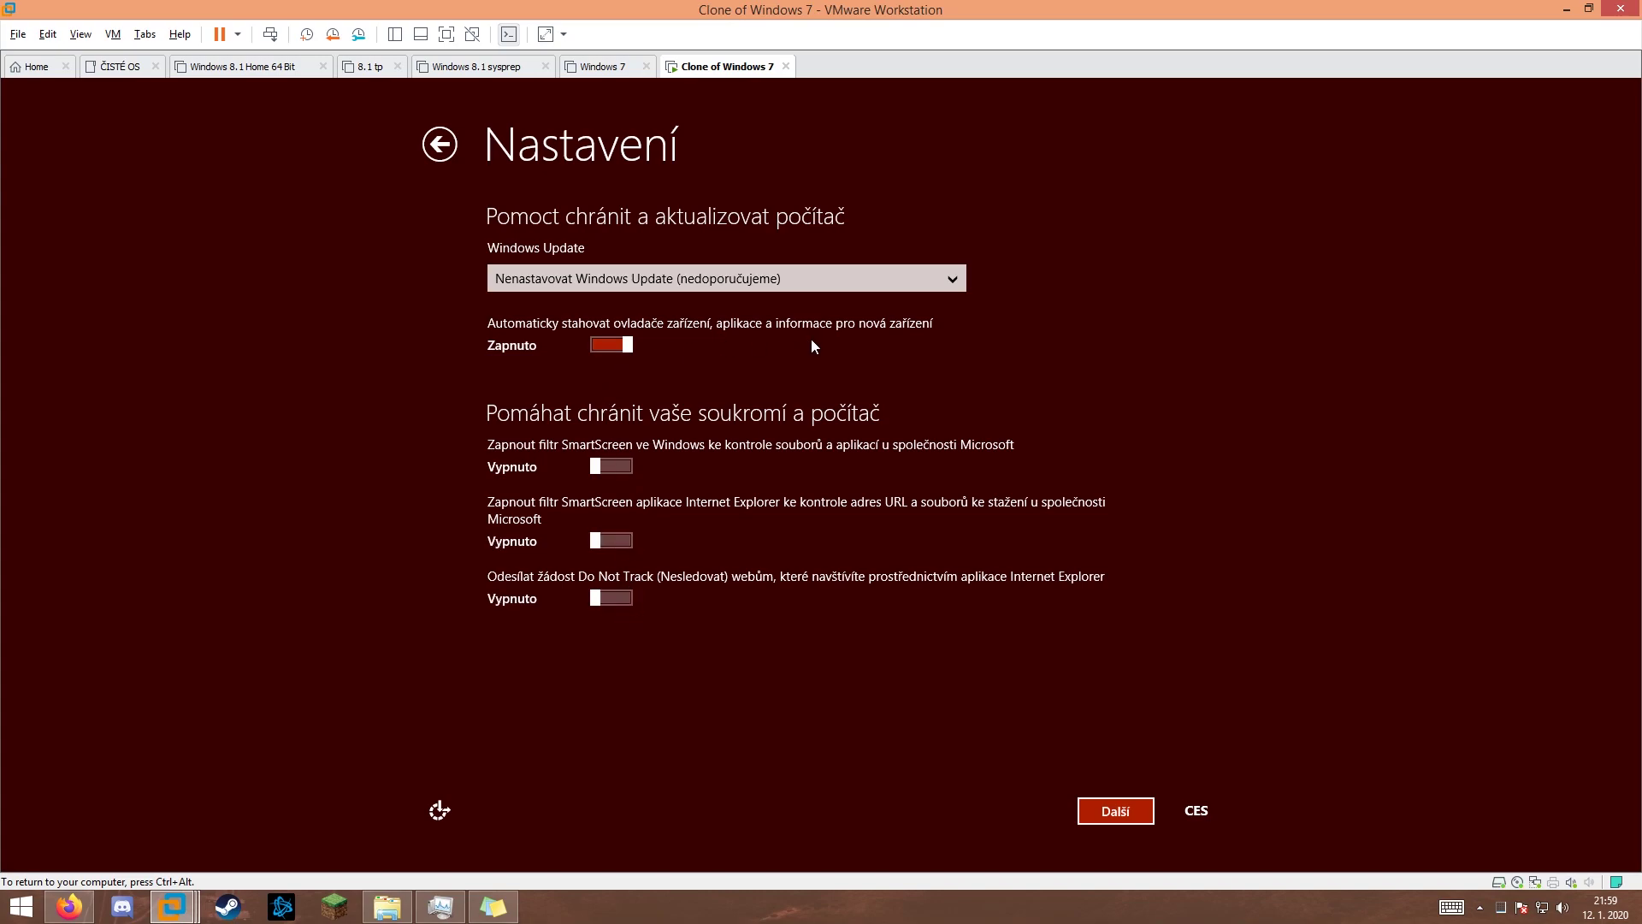
{"action": "left_click", "coordinate": [616, 344]}
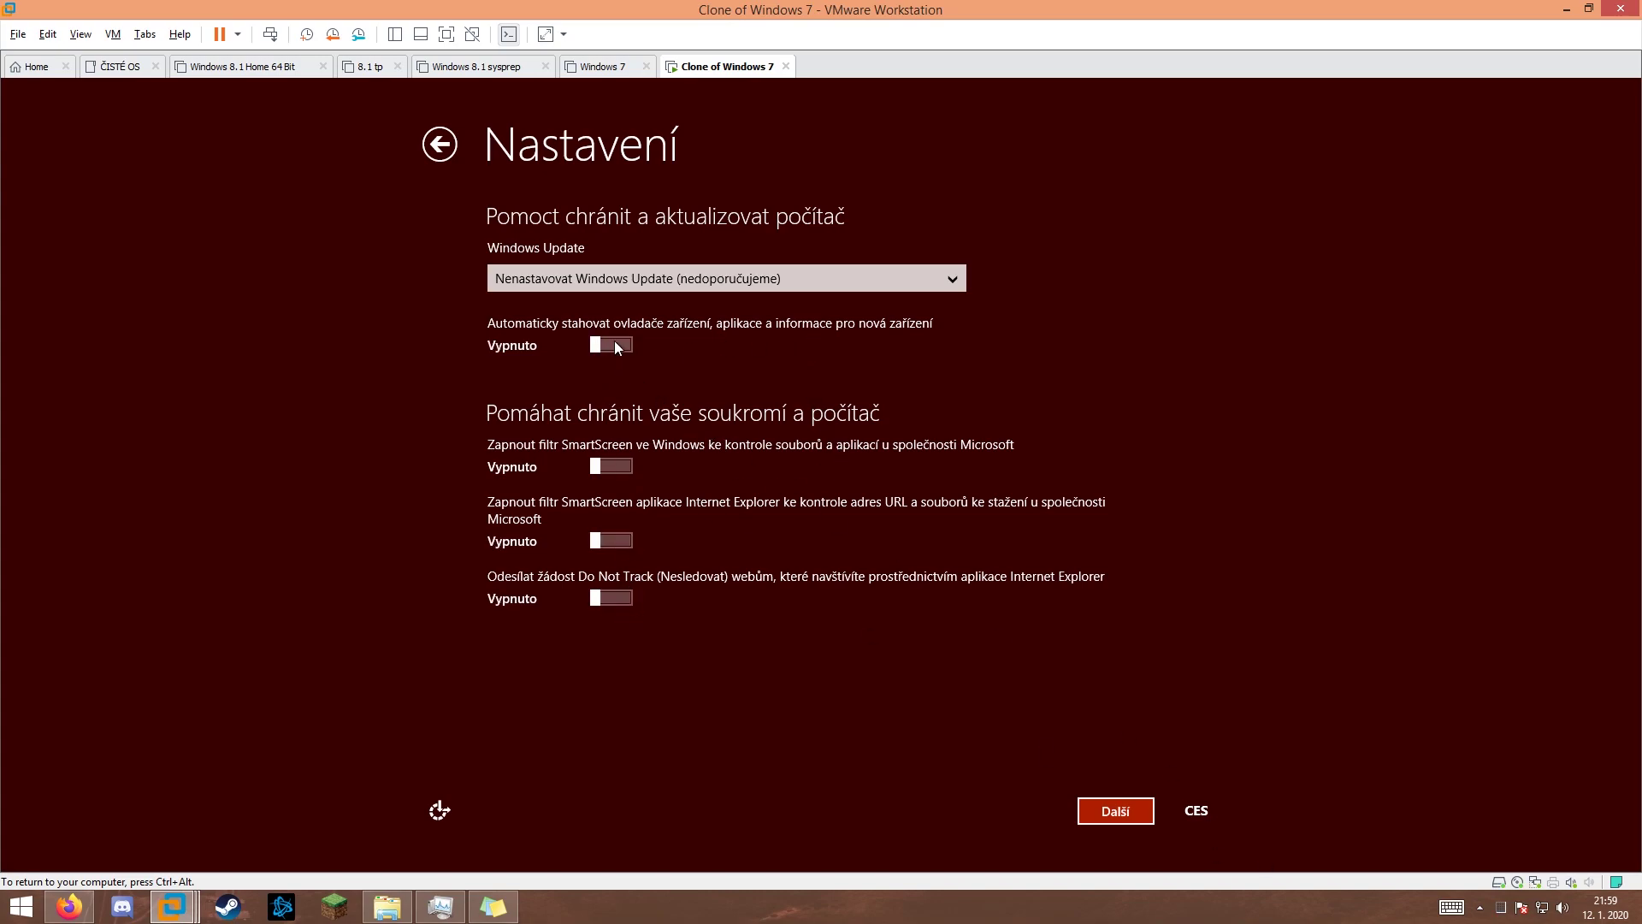
- Continue past the Microsoft information page and turn off error reporting, compatibility lists, account name and picture sharing, and the location platform
{"action": "left_click", "coordinate": [1119, 813]}
{"action": "left_click", "coordinate": [425, 154]}
{"action": "left_click", "coordinate": [1091, 814]}
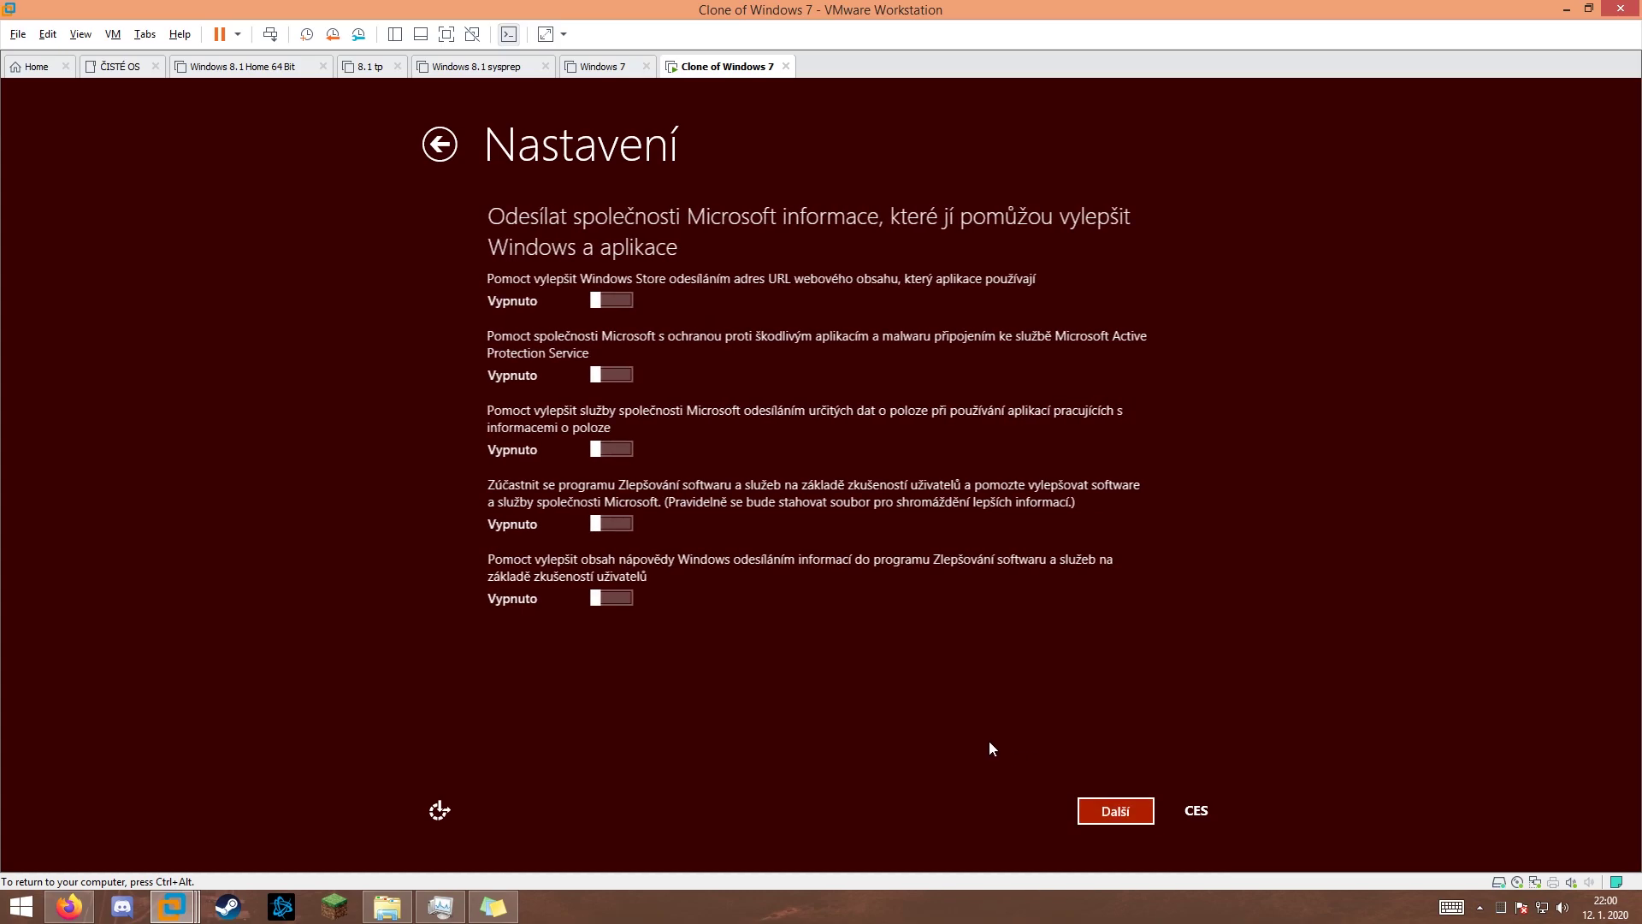
{"action": "left_click", "coordinate": [1127, 814]}
{"action": "left_click", "coordinate": [611, 269]}
{"action": "left_click", "coordinate": [611, 326]}
{"action": "left_click", "coordinate": [619, 452]}
{"action": "left_click", "coordinate": [611, 506]}
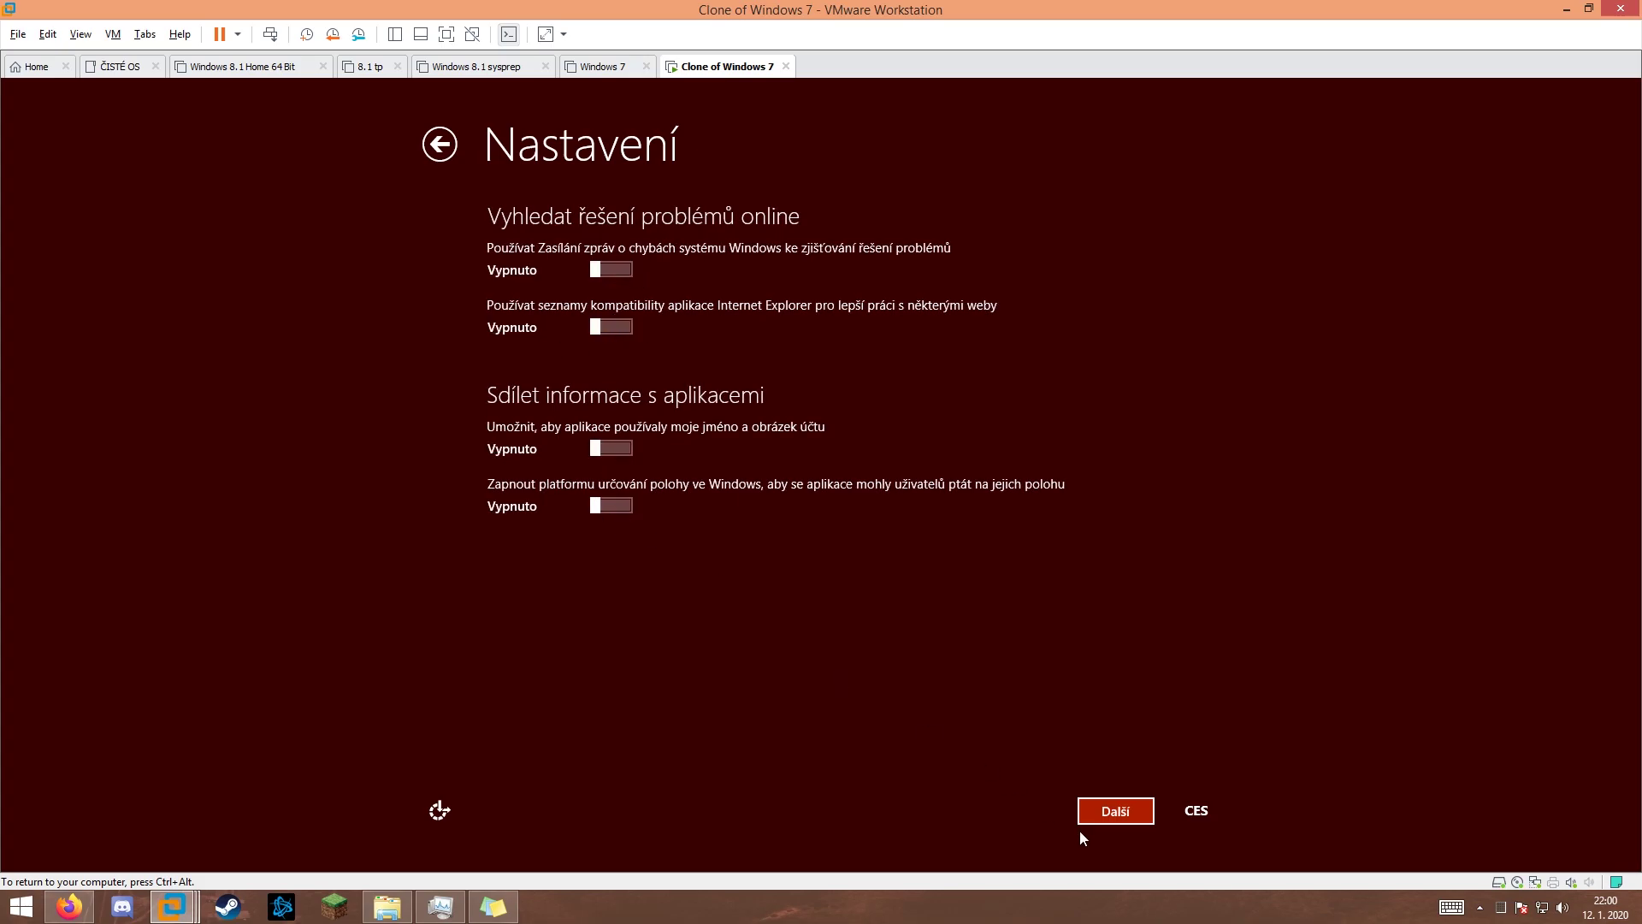
- Accept the settings and skip the Microsoft account sign-in to keep using the existing account
{"action": "left_click", "coordinate": [1082, 816]}
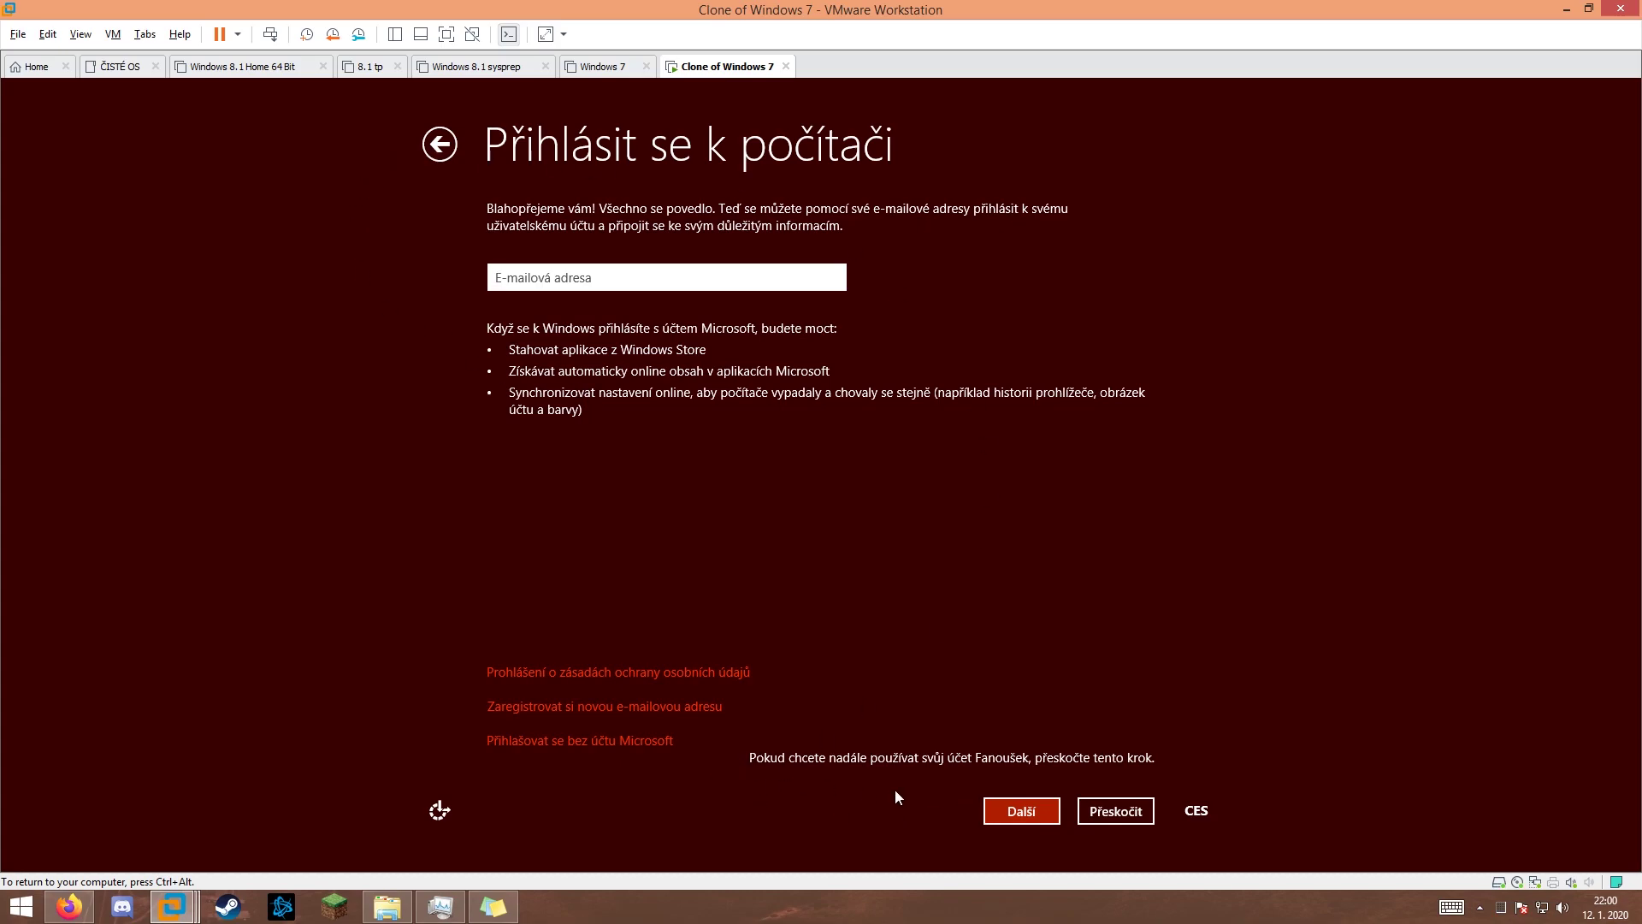
{"action": "left_click", "coordinate": [1120, 819]}
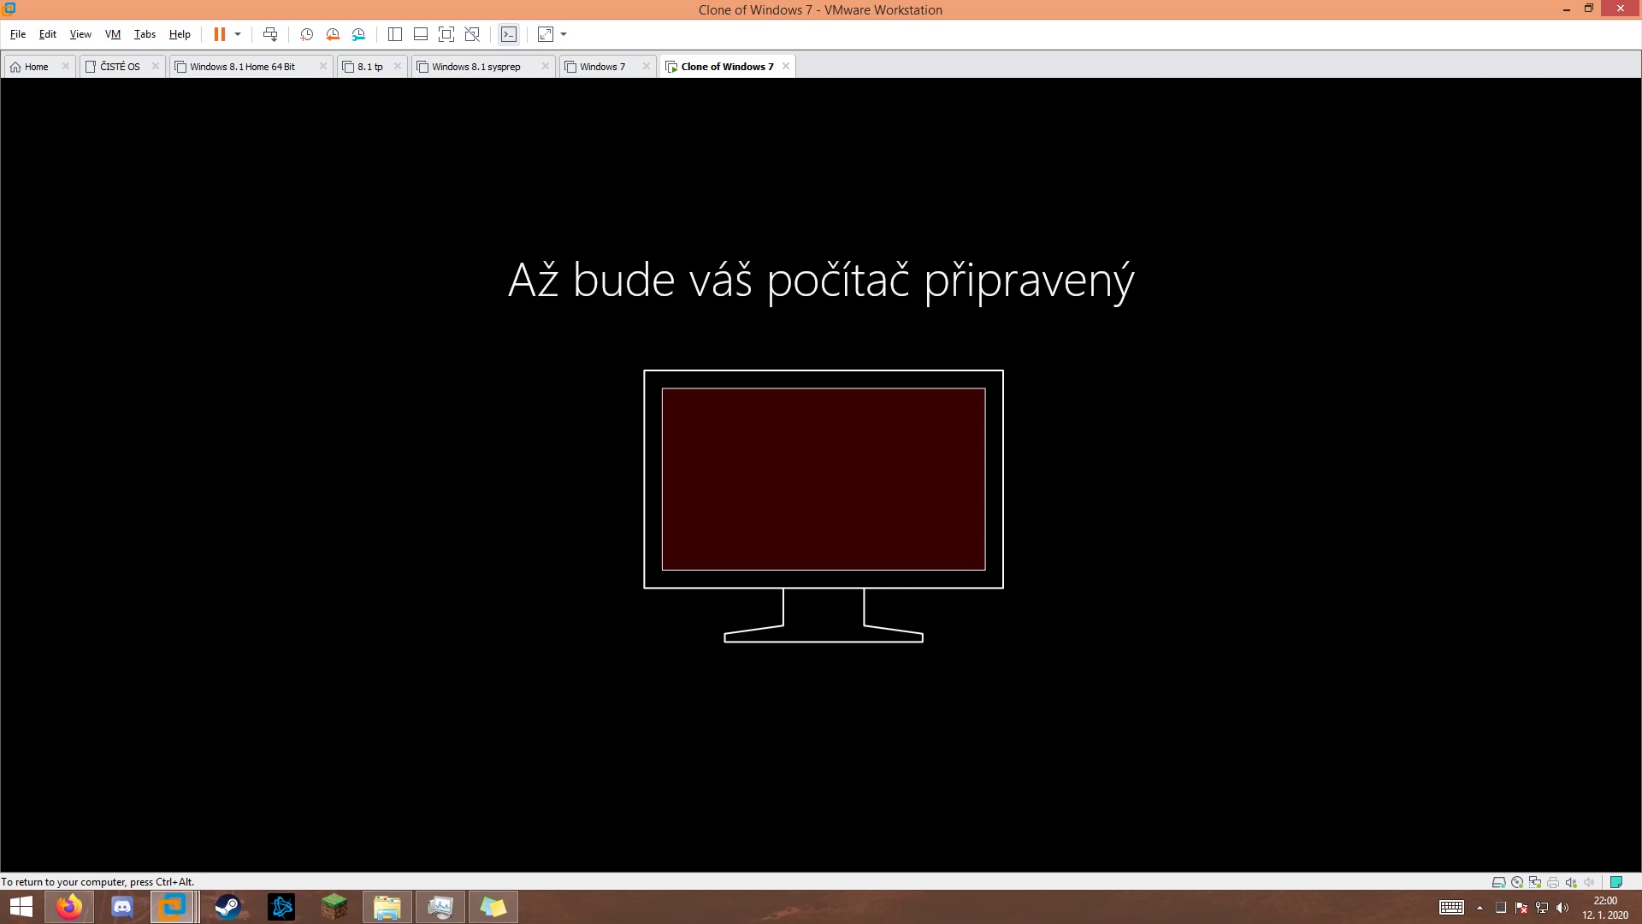
- Return to the virtual machine and open its desktop from the Windows 8 Start screen
{"action": "left_click", "coordinate": [21, 906]}
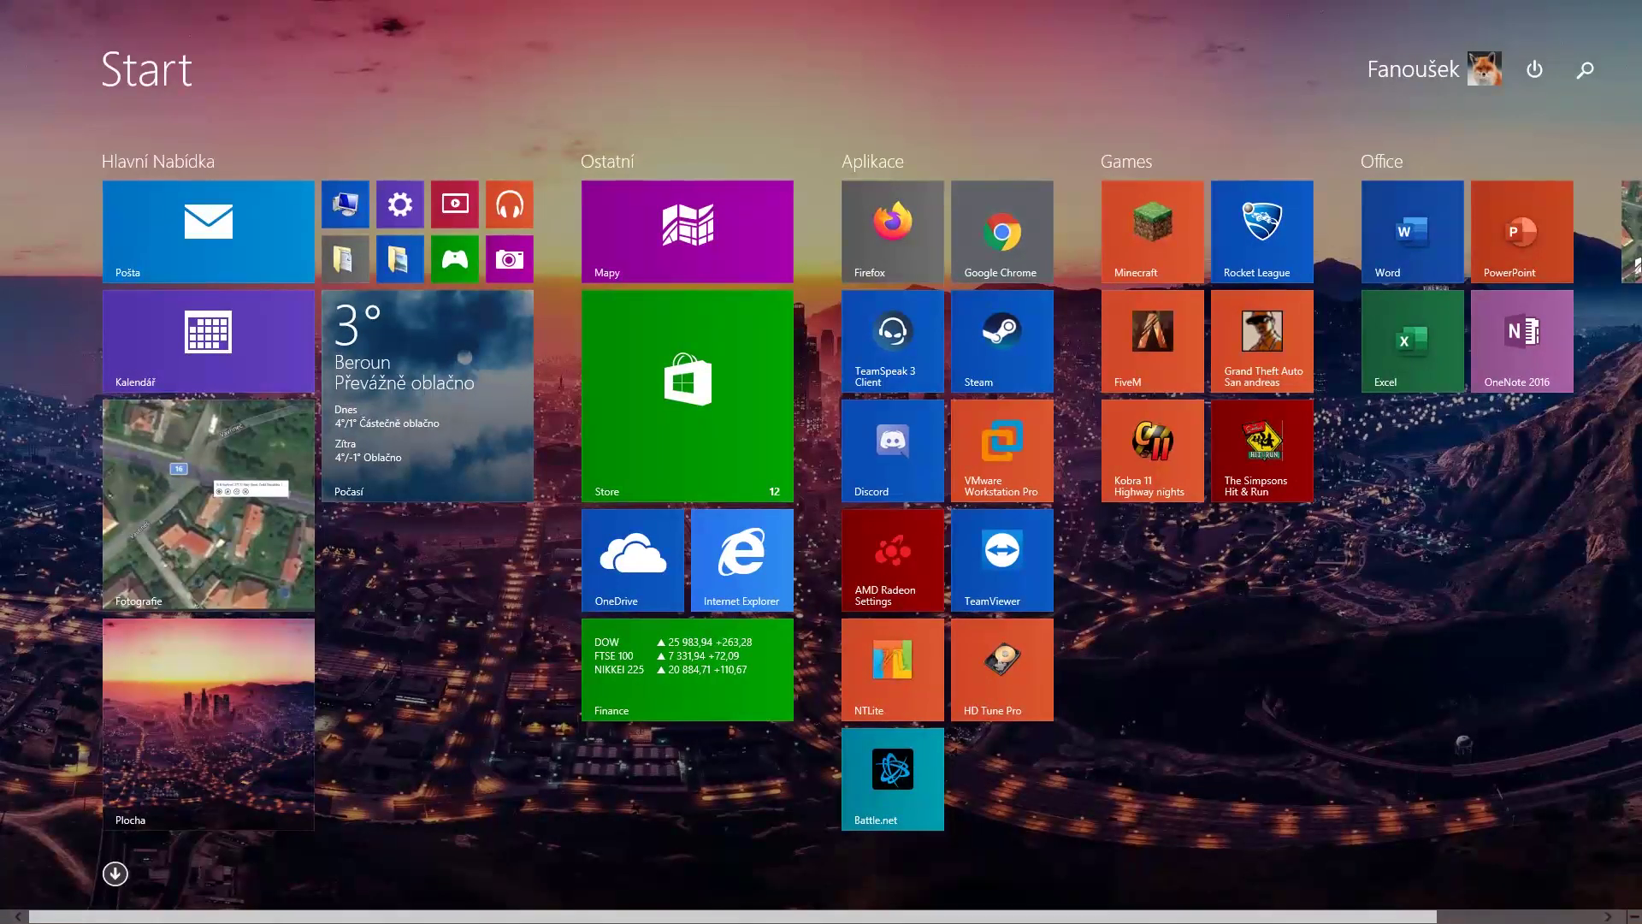
{"action": "key", "text": "super"}
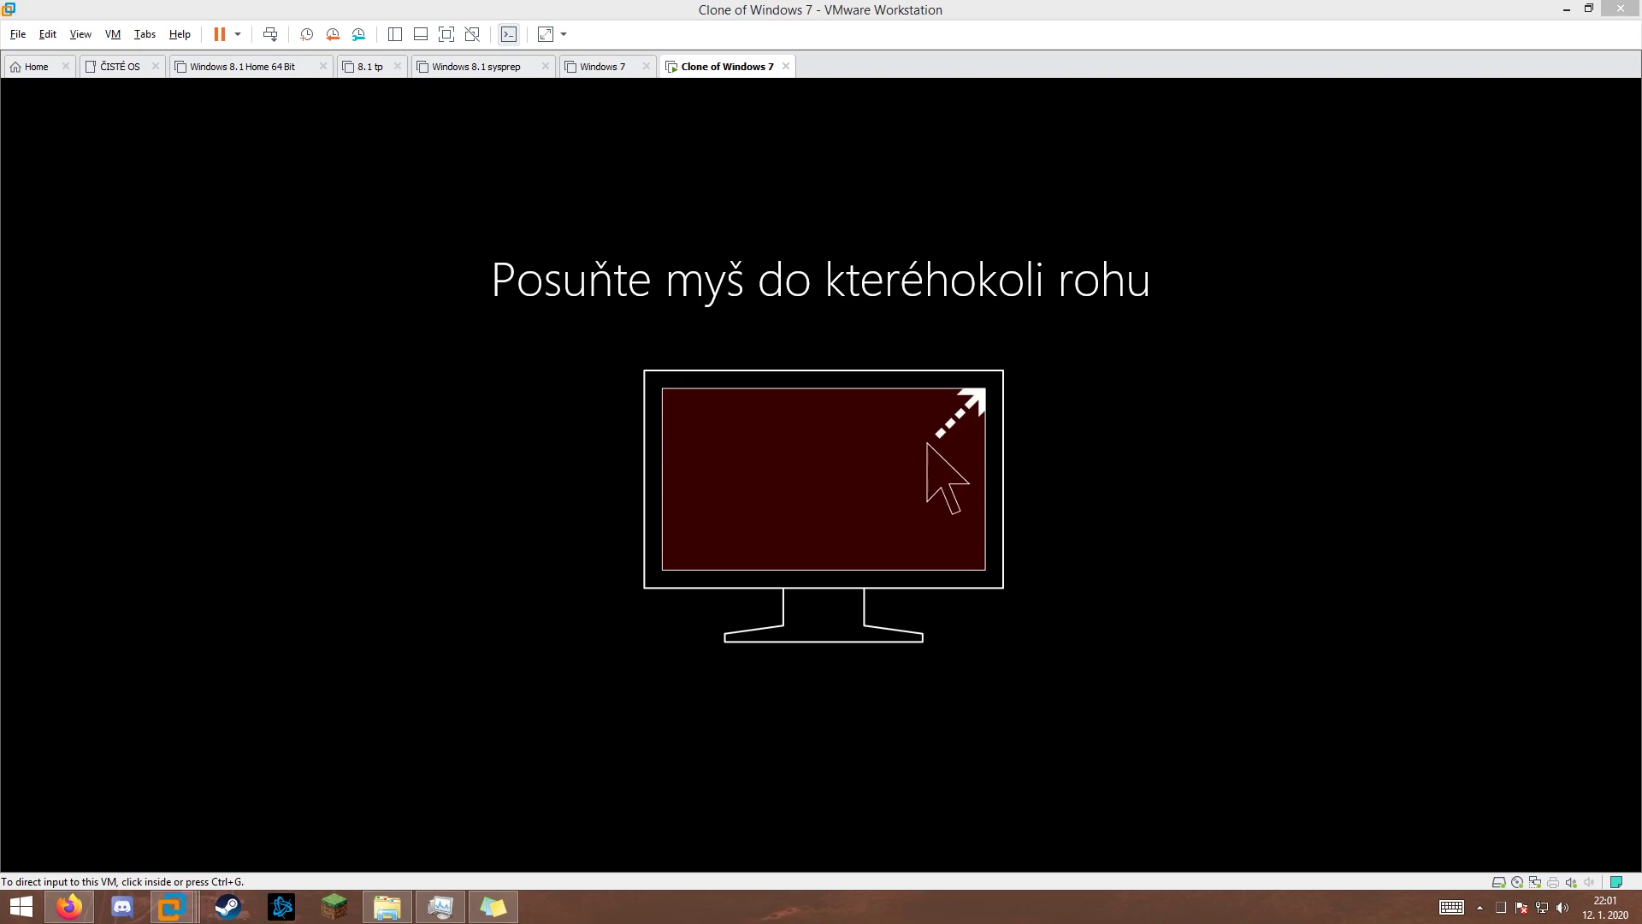
{"action": "left_click", "coordinate": [821, 475]}
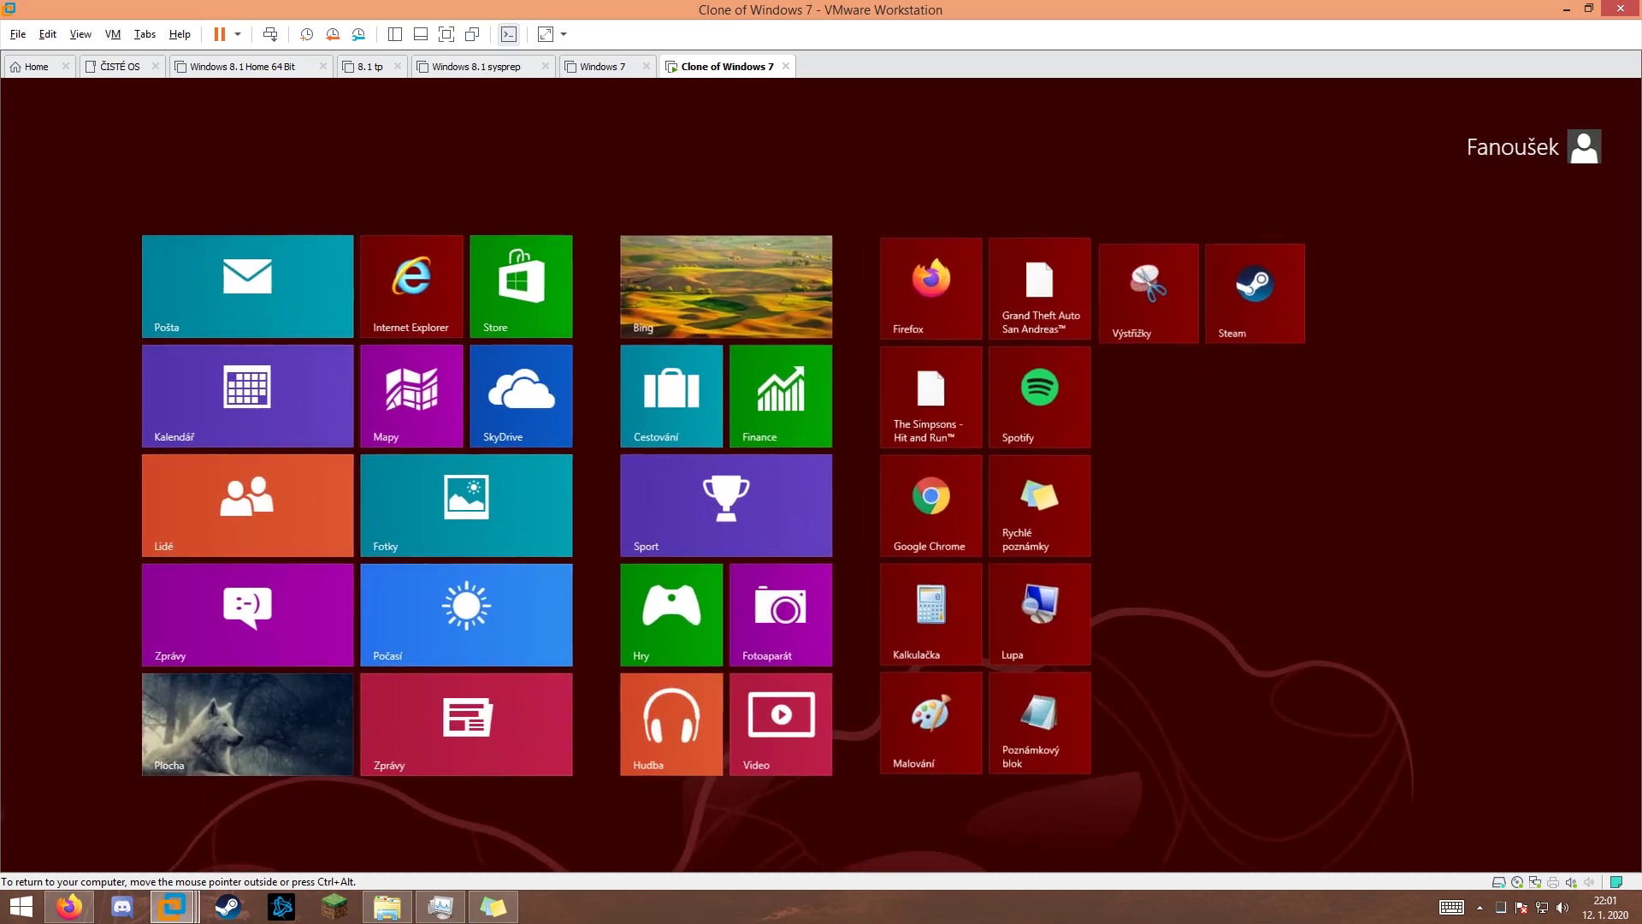
{"action": "left_click", "coordinate": [198, 756]}
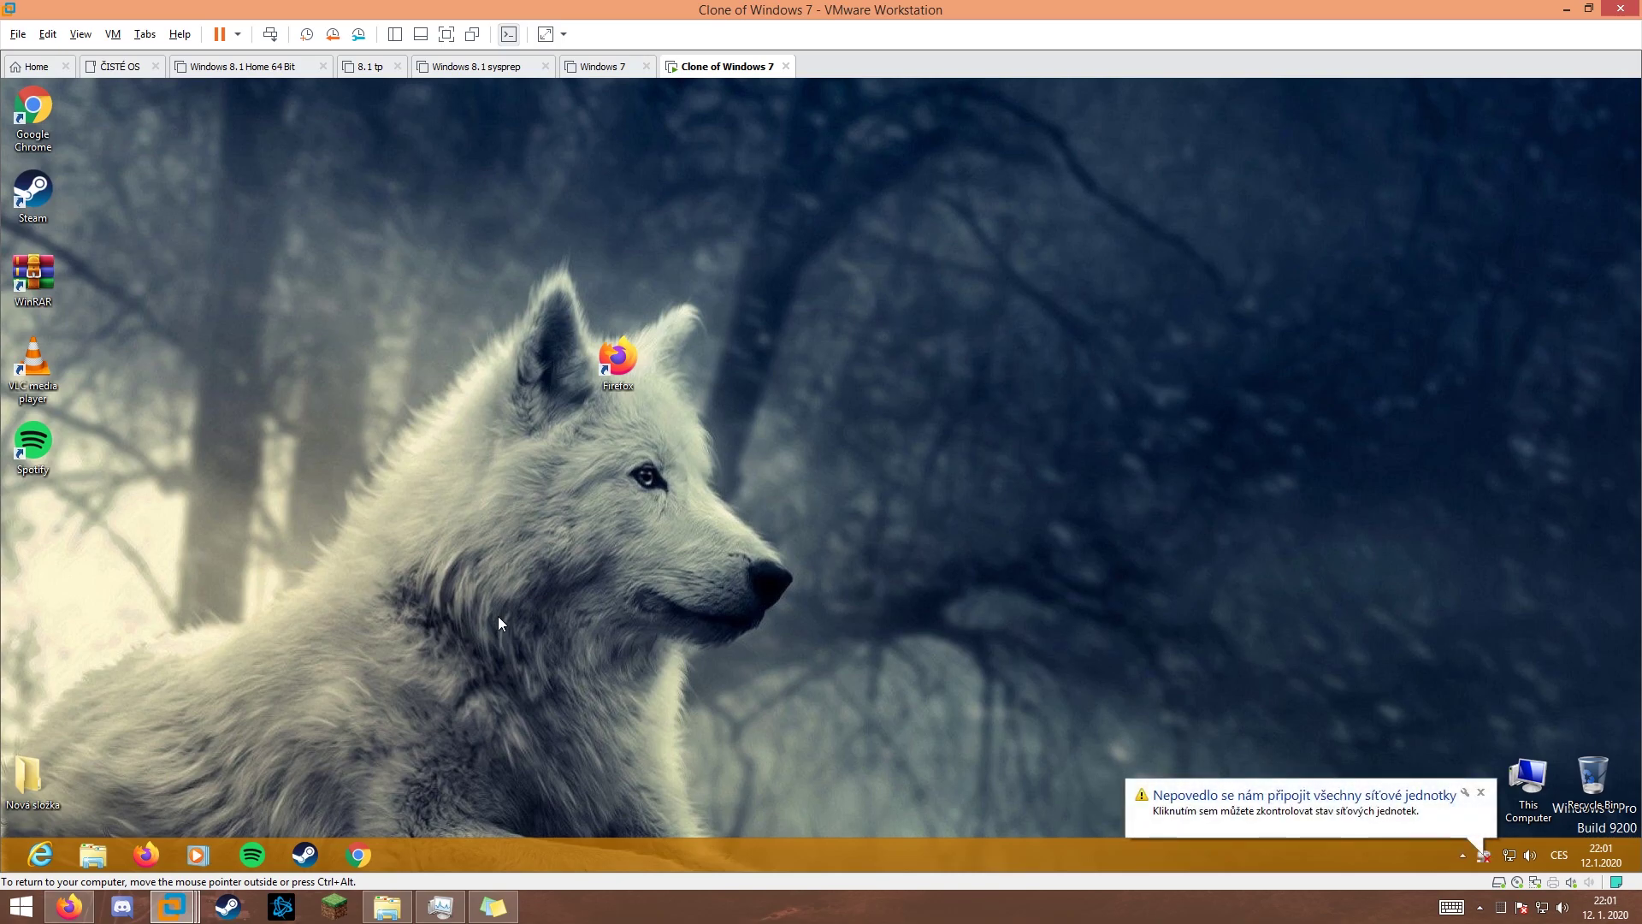
{"action": "left_click_drag", "start_coordinate": [204, 413], "coordinate": [1388, 627]}
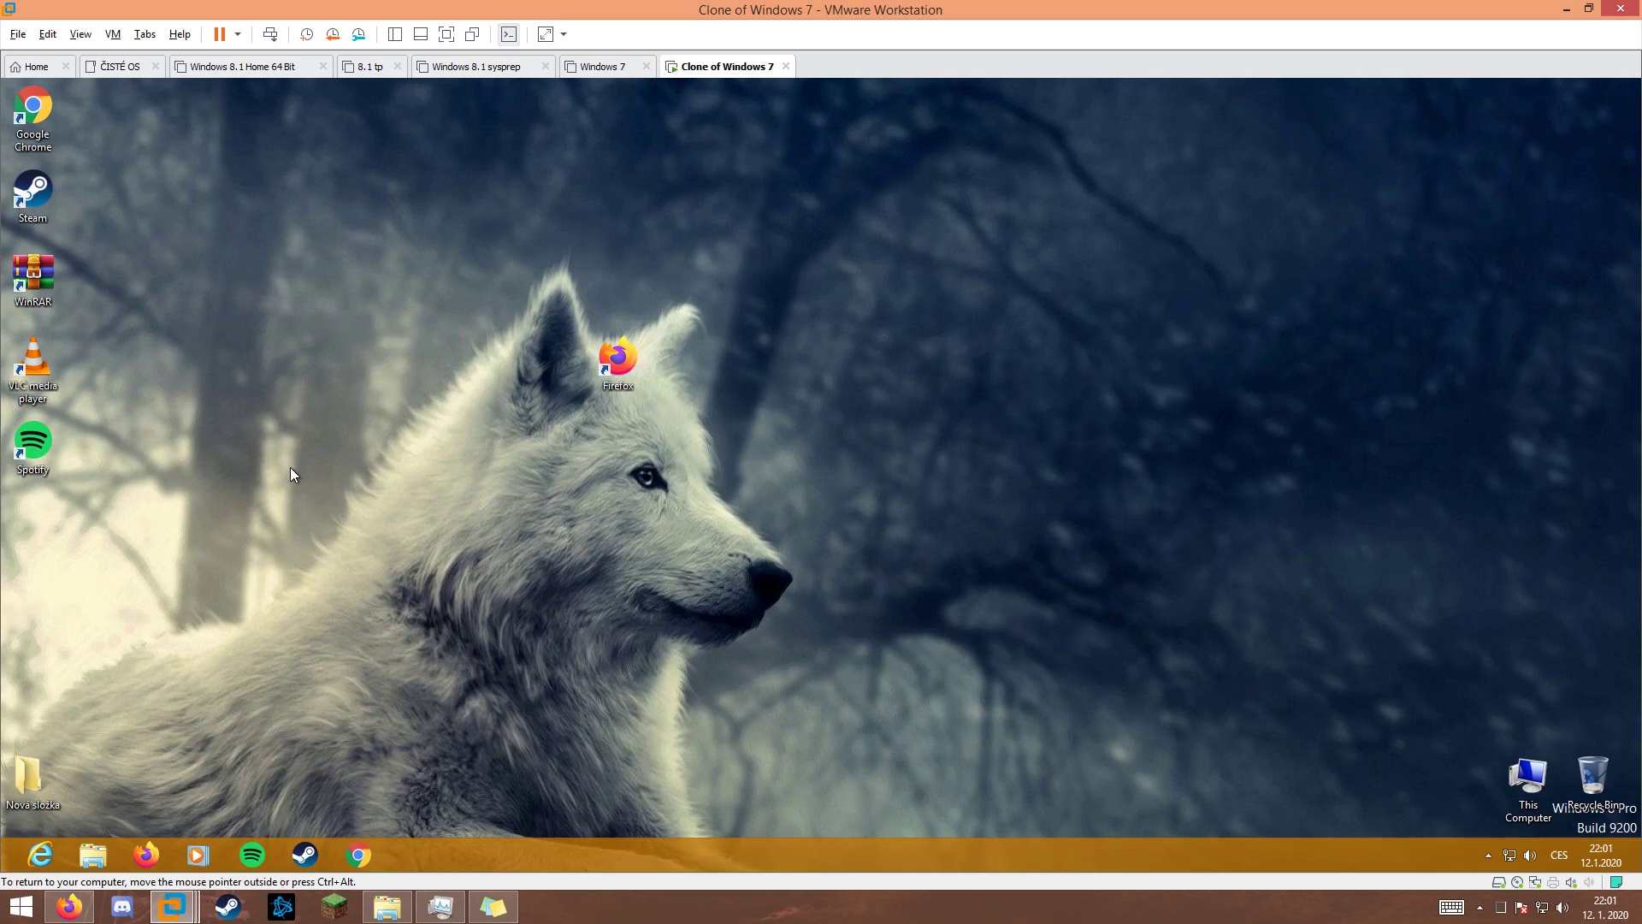
{"action": "left_click_drag", "start_coordinate": [264, 466], "coordinate": [1255, 629]}
{"action": "left_click_drag", "start_coordinate": [1486, 630], "coordinate": [1557, 649]}
- Check the contents of the downloads folder in File Explorer and minimize the window
{"action": "left_click", "coordinate": [94, 854]}
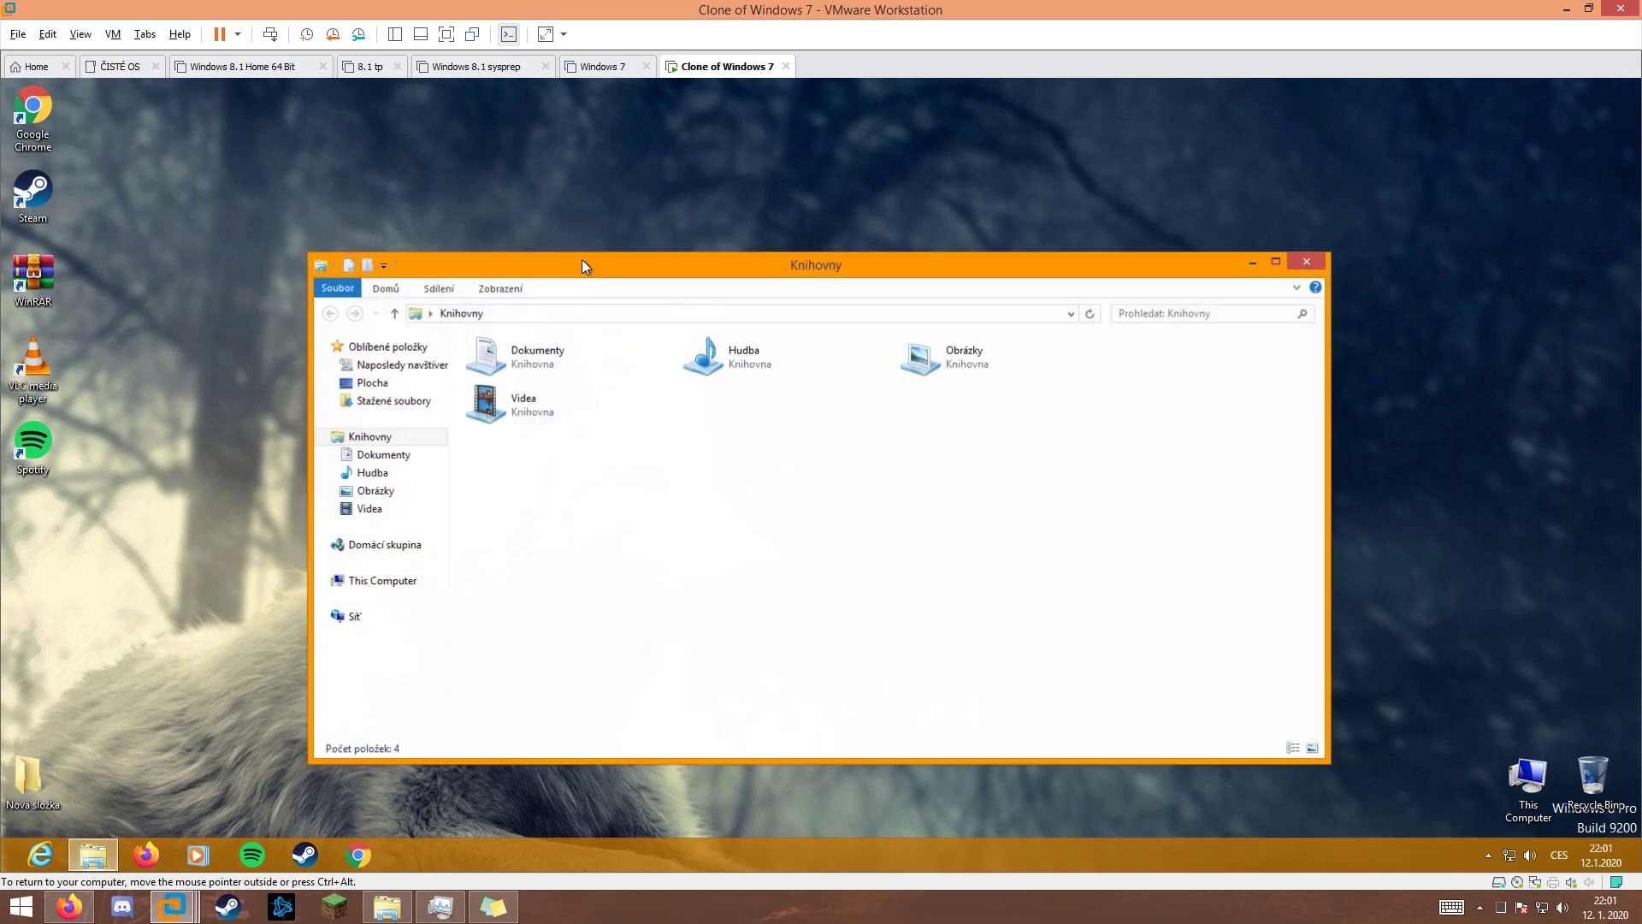
{"action": "left_click_drag", "start_coordinate": [612, 272], "coordinate": [921, 279]}
{"action": "left_click", "coordinate": [694, 408]}
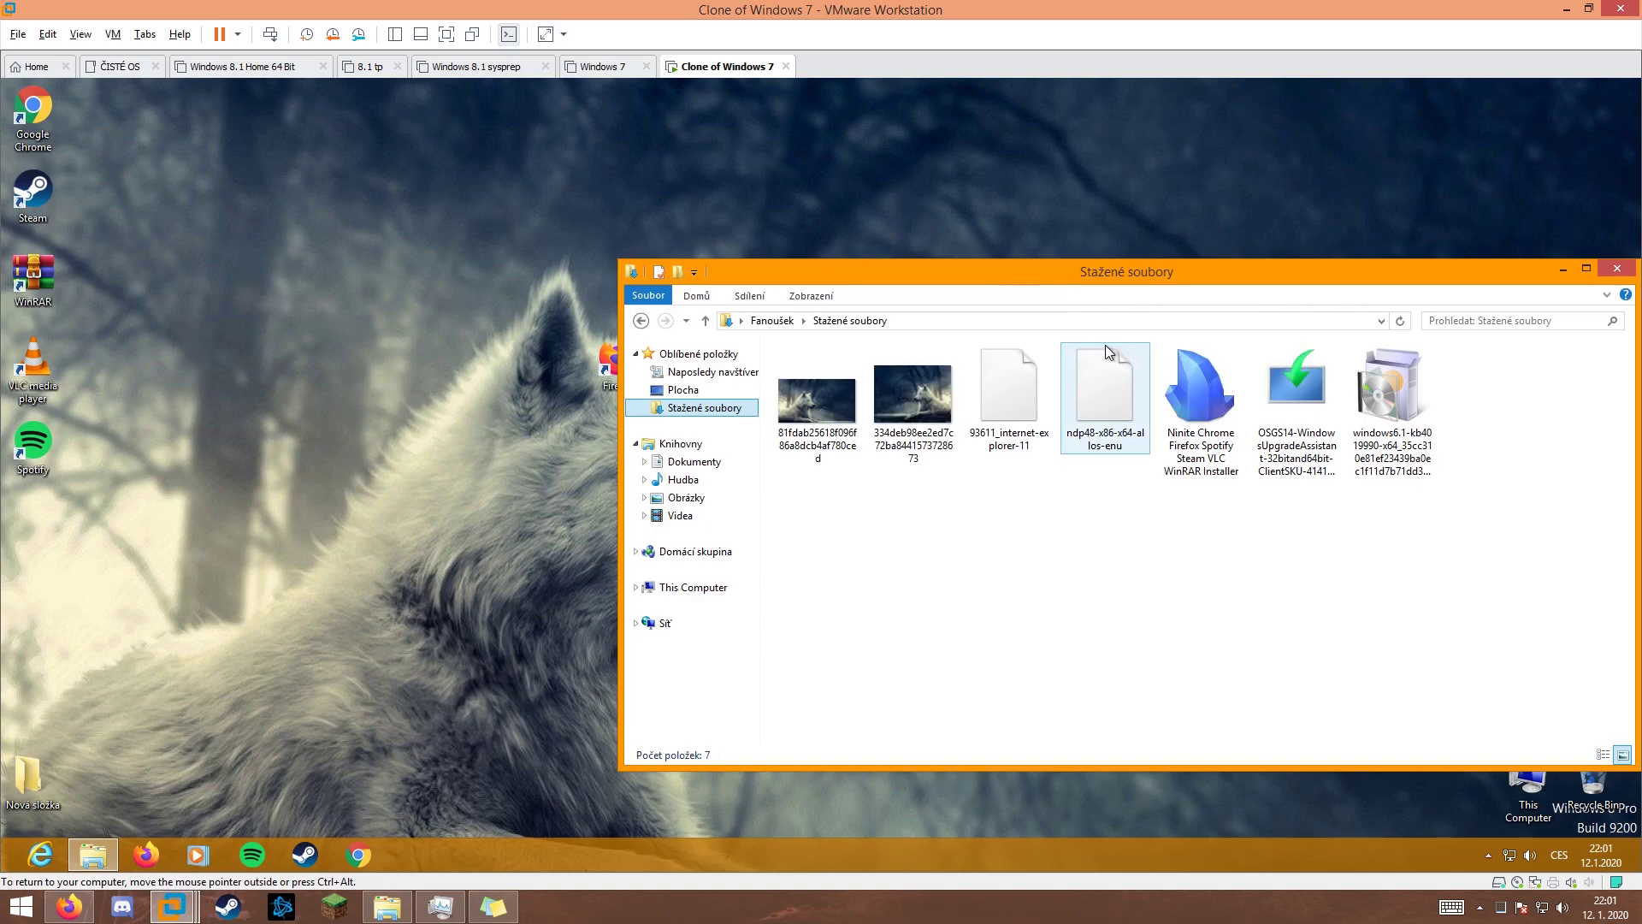
{"action": "left_click", "coordinate": [1562, 270]}
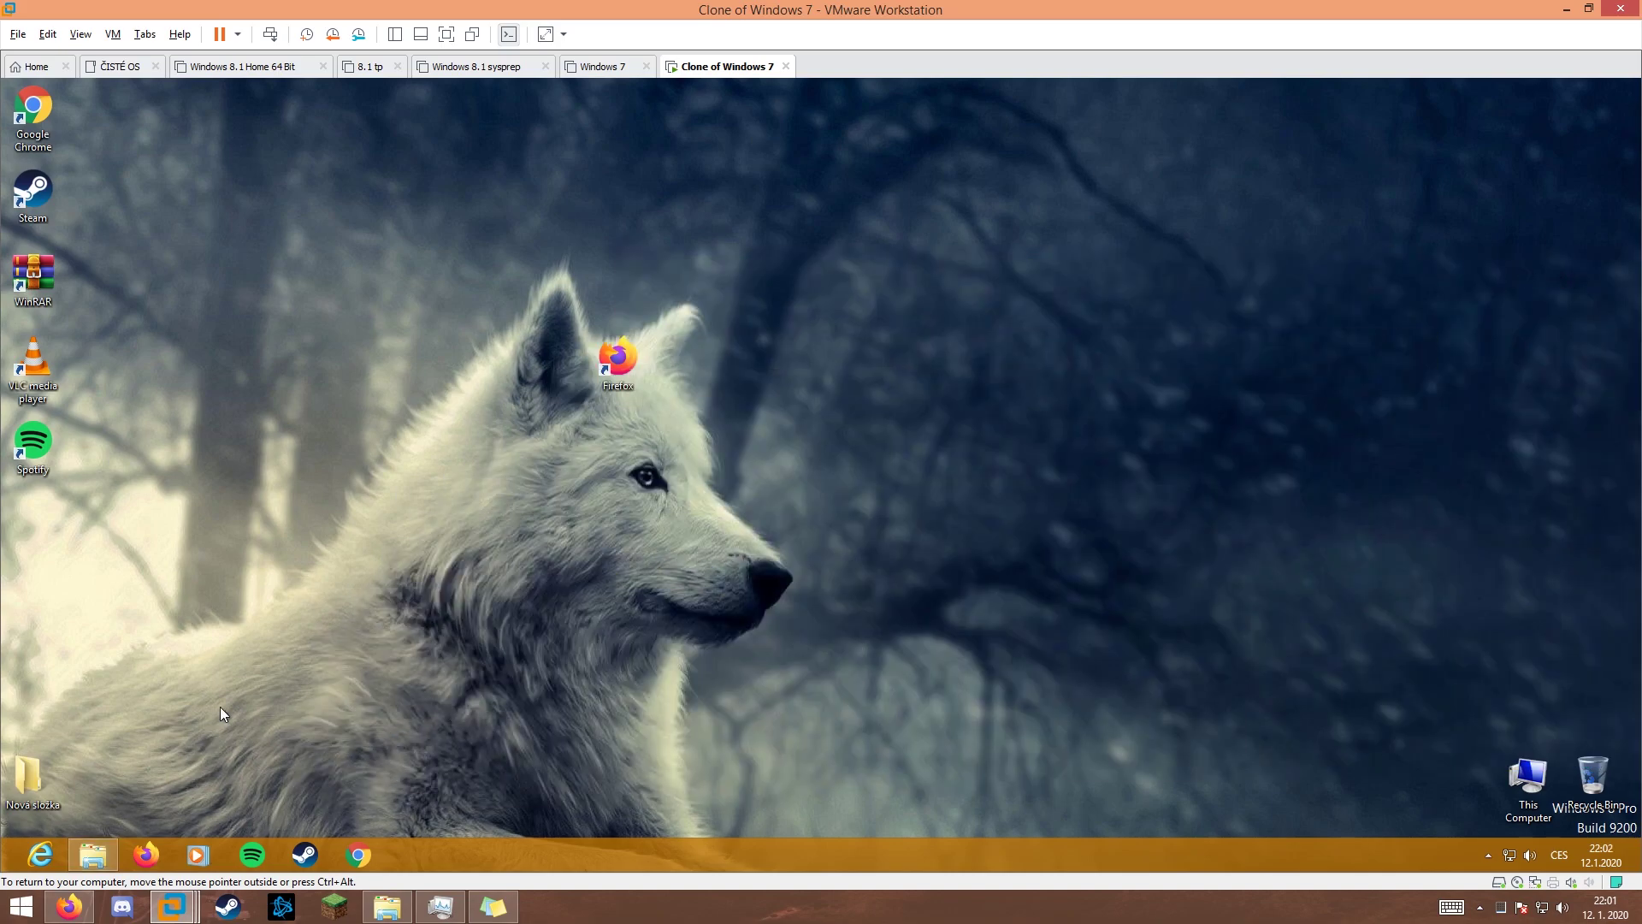
- Restore the File Explorer window and view the drives under This Computer
{"action": "left_click_drag", "start_coordinate": [316, 686], "coordinate": [1331, 472]}
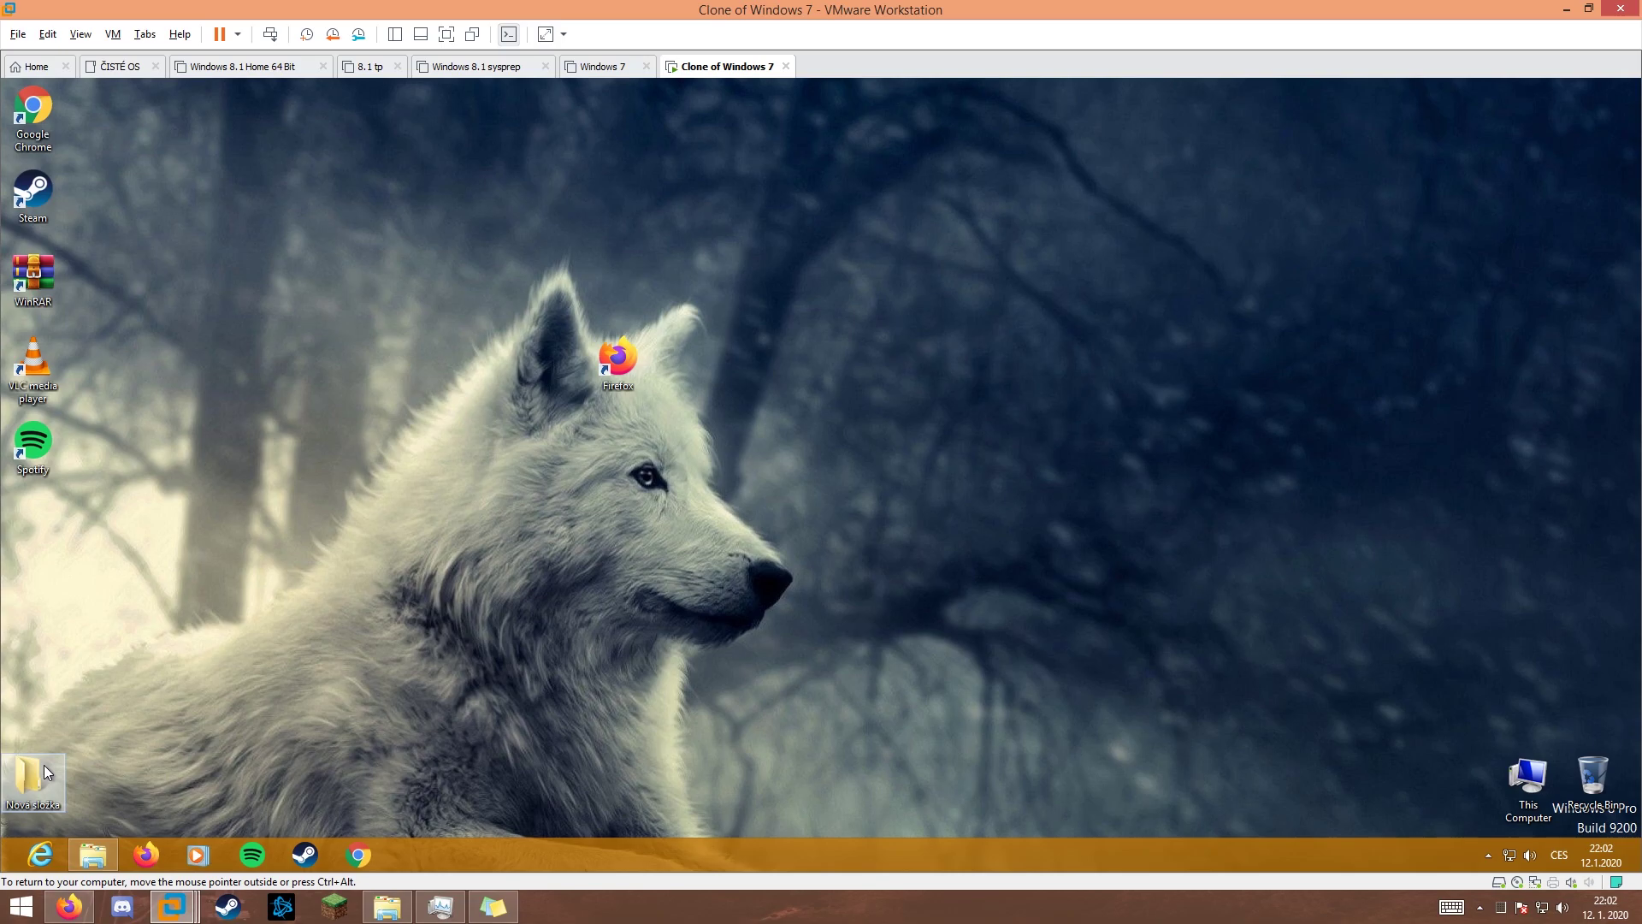
{"action": "left_click", "coordinate": [92, 855]}
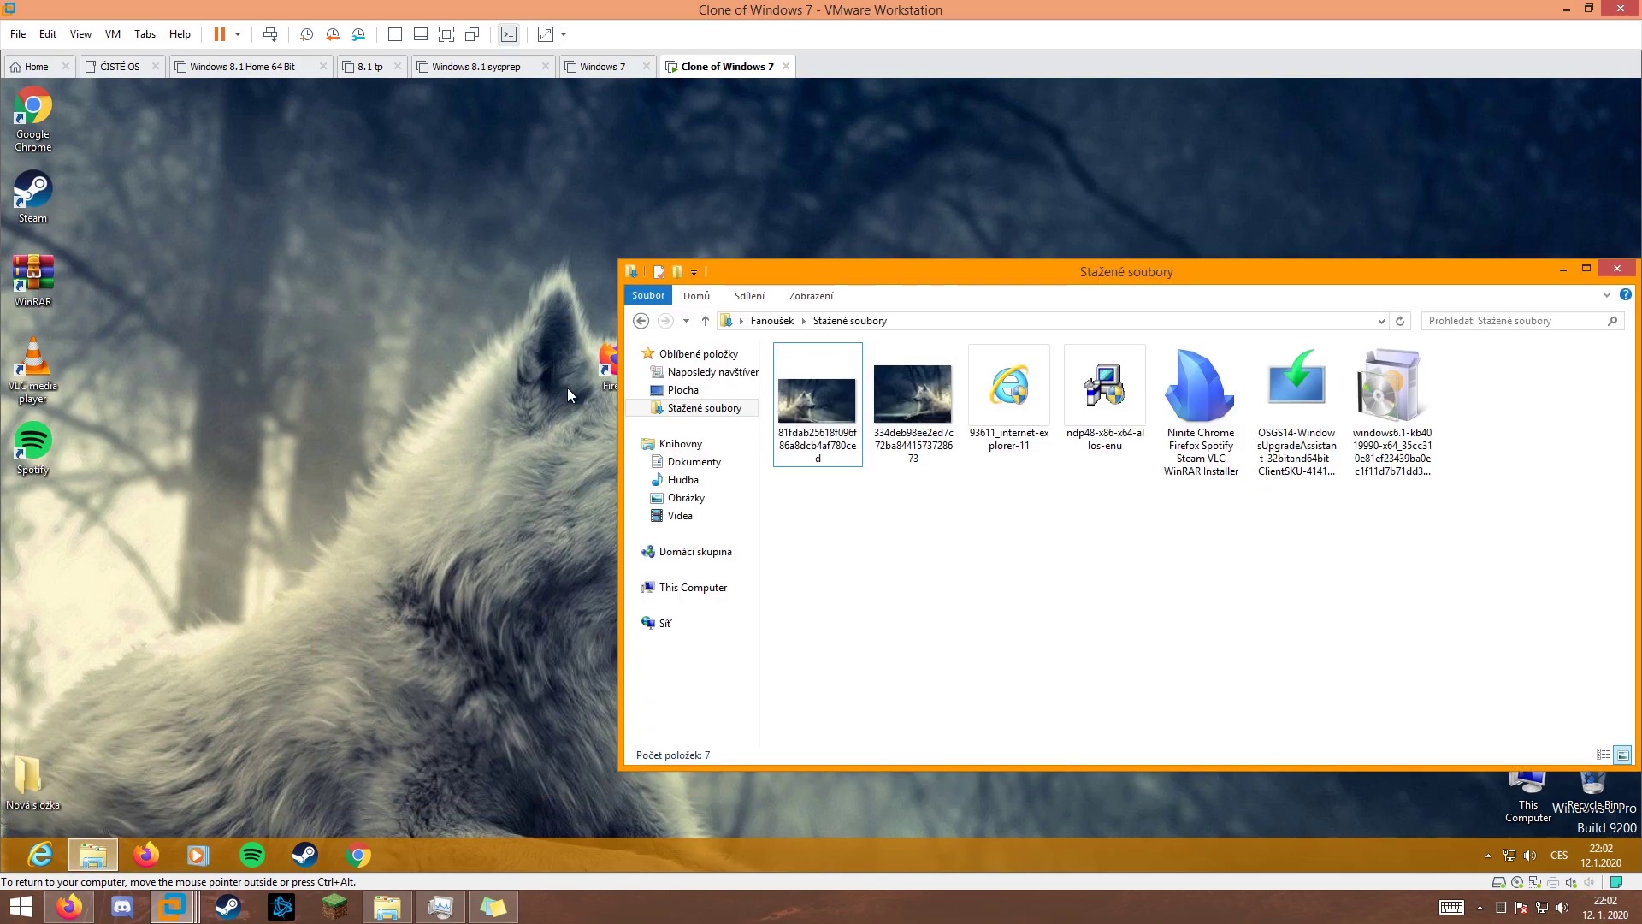
{"action": "left_click_drag", "start_coordinate": [899, 276], "coordinate": [514, 315]}
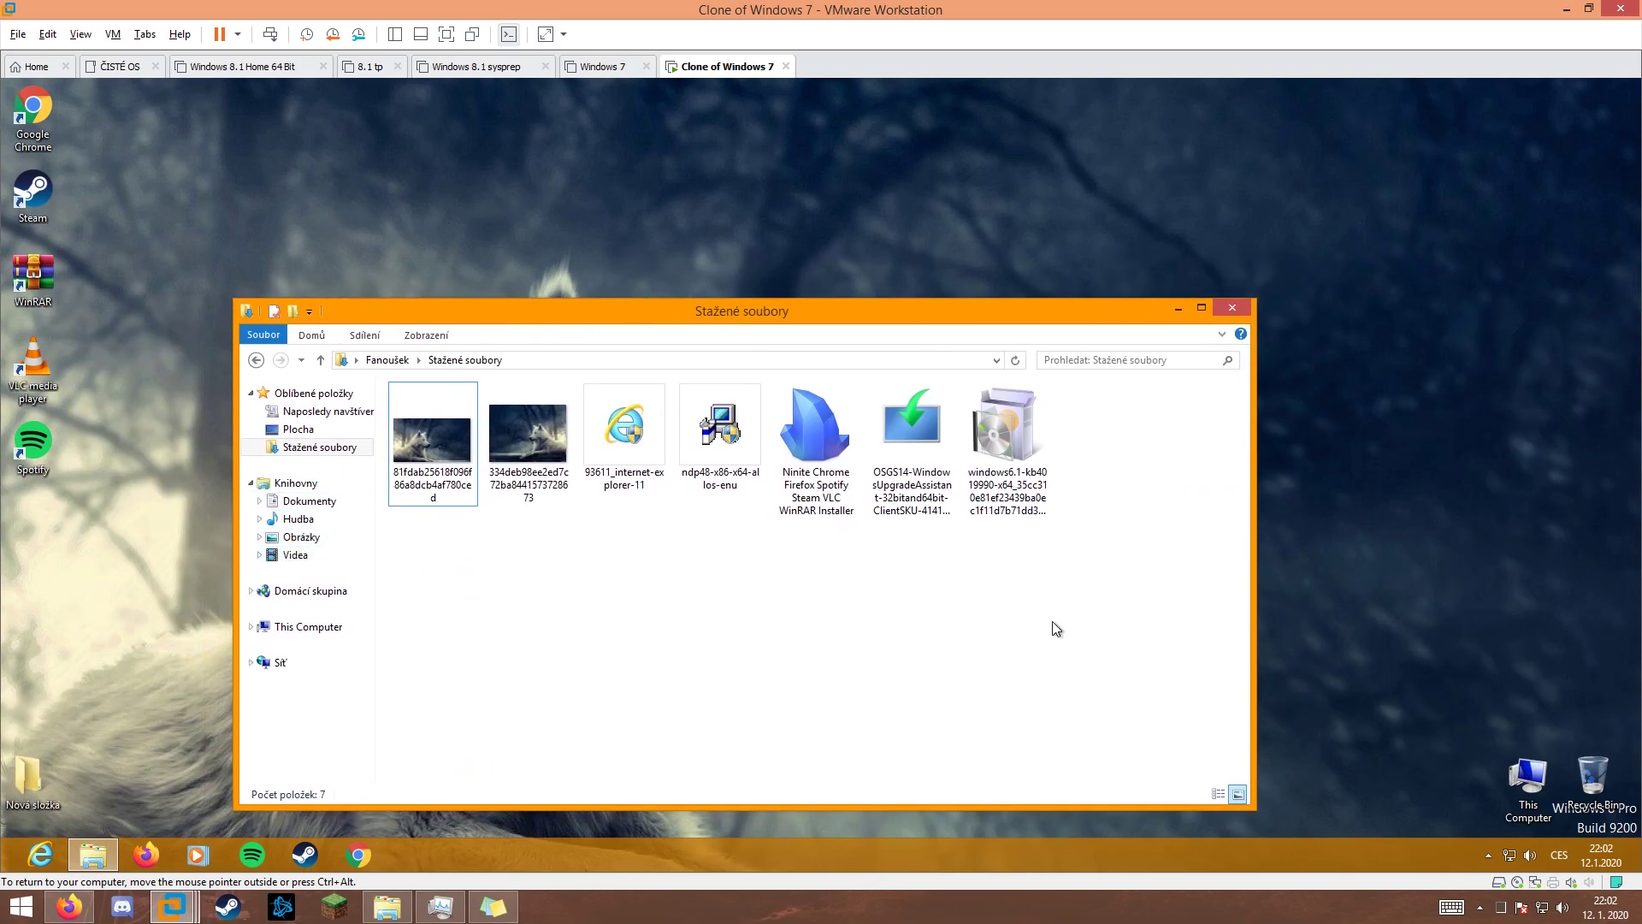
{"action": "left_click", "coordinate": [308, 626]}
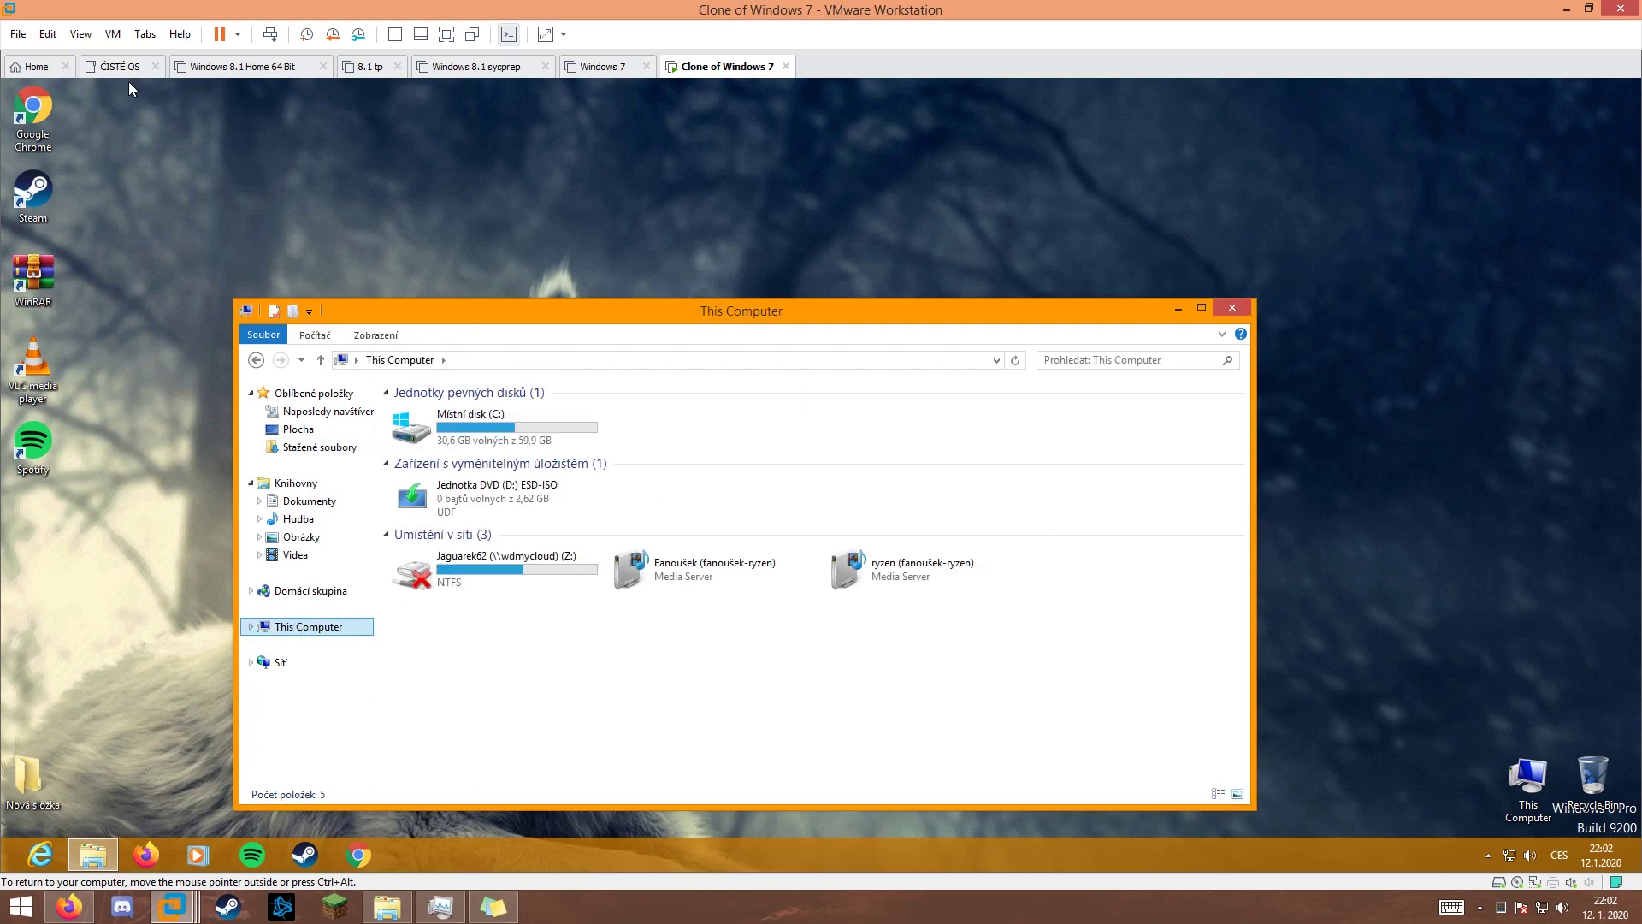
{"action": "left_click", "coordinate": [113, 34]}
{"action": "mouse_move", "coordinate": [171, 75]}
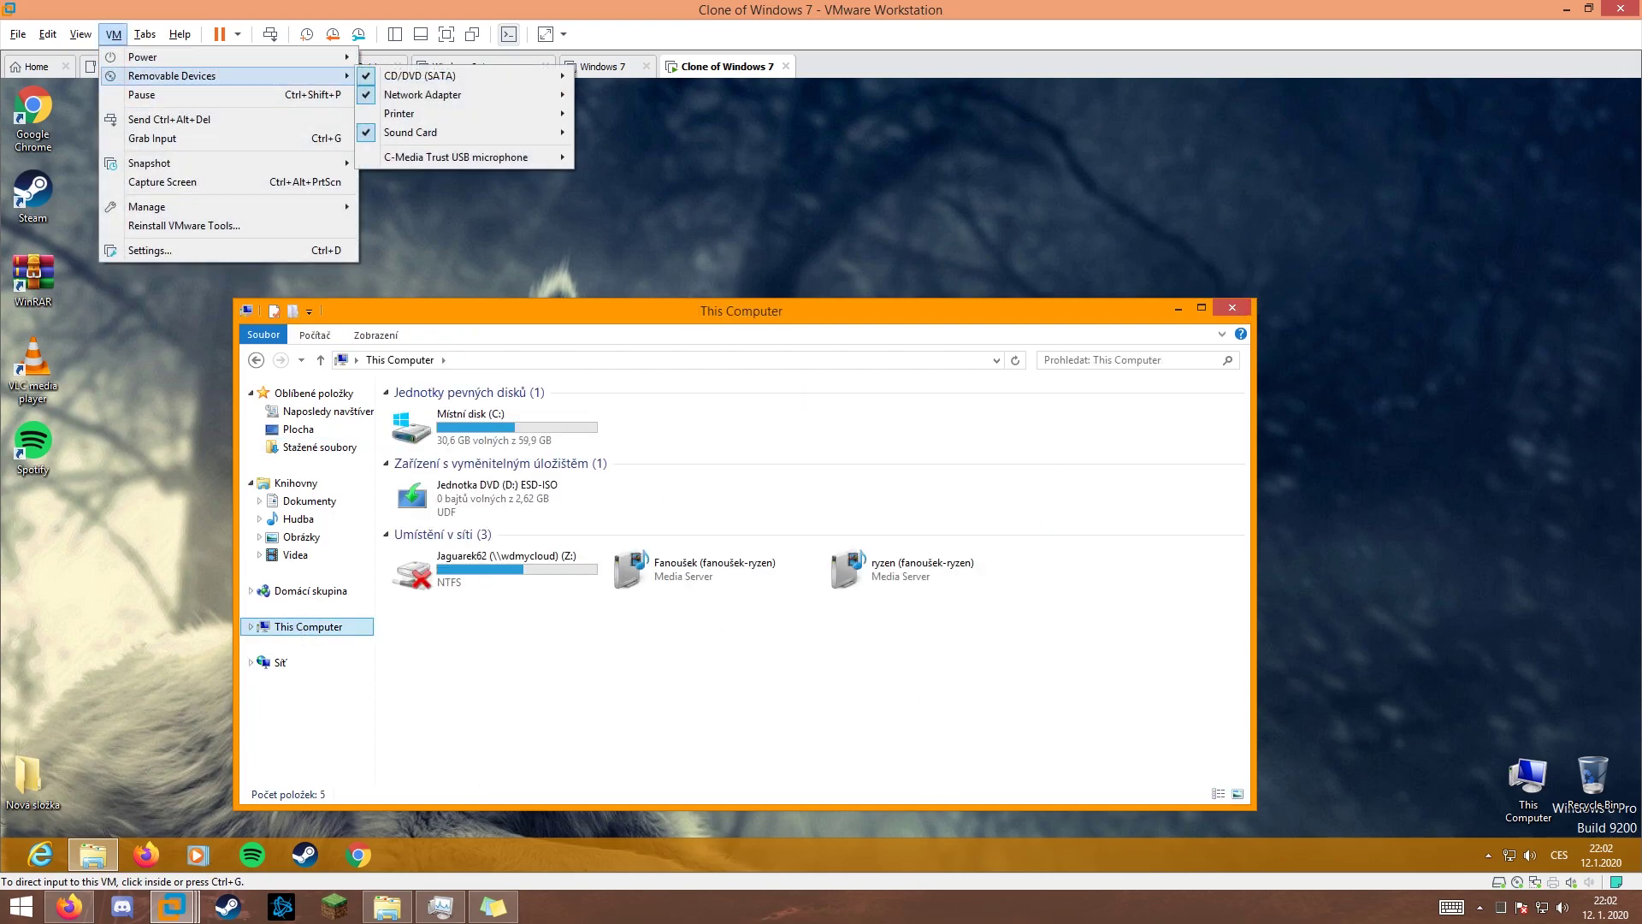
{"action": "left_click", "coordinate": [113, 140]}
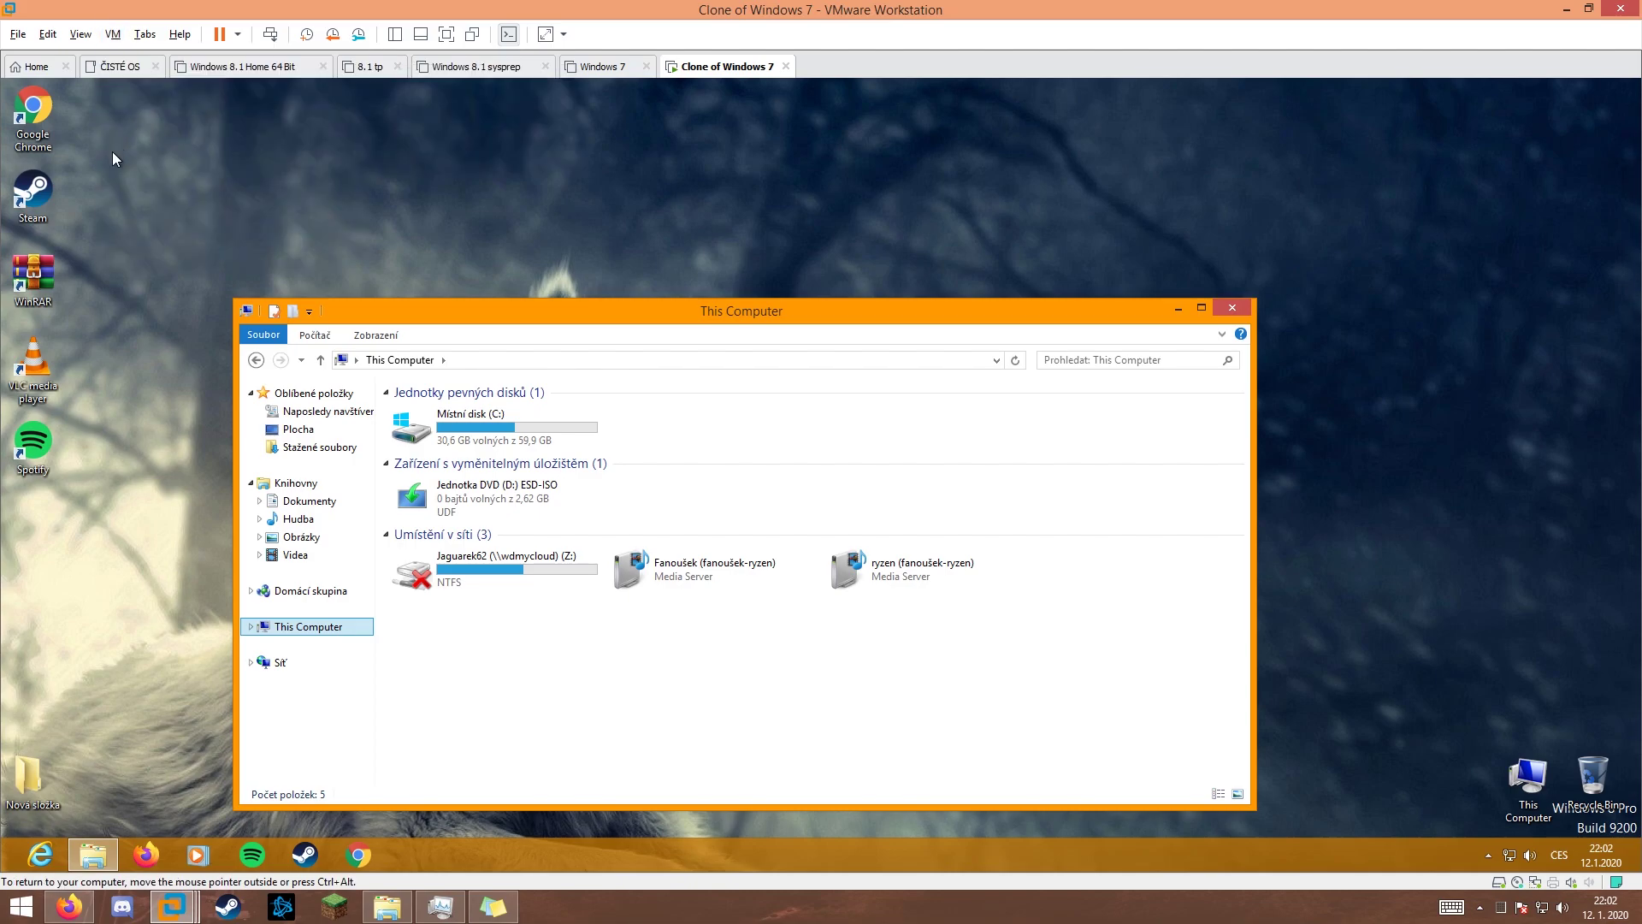
{"action": "left_click", "coordinate": [257, 361]}
{"action": "left_click", "coordinate": [281, 360]}
{"action": "left_click", "coordinate": [256, 361]}
{"action": "left_click", "coordinate": [282, 362]}
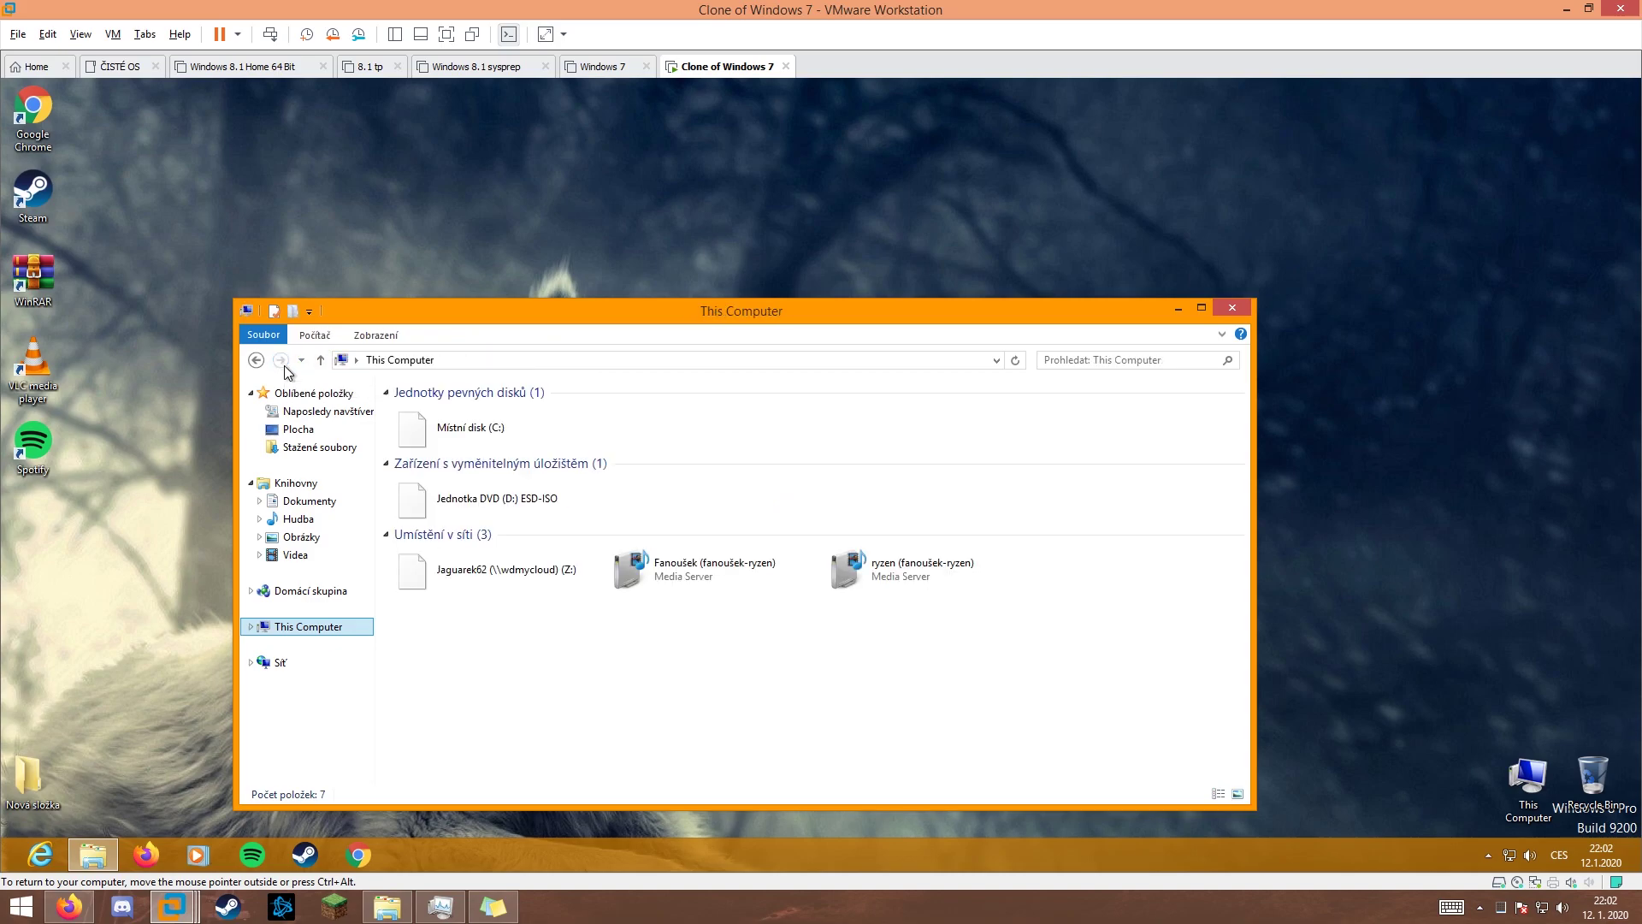
{"action": "left_click", "coordinate": [1177, 307]}
{"action": "left_click_drag", "start_coordinate": [324, 244], "coordinate": [1268, 507]}
{"action": "left_click", "coordinate": [1267, 507]}
{"action": "left_click_drag", "start_coordinate": [479, 243], "coordinate": [884, 519]}
{"action": "left_click", "coordinate": [883, 519]}
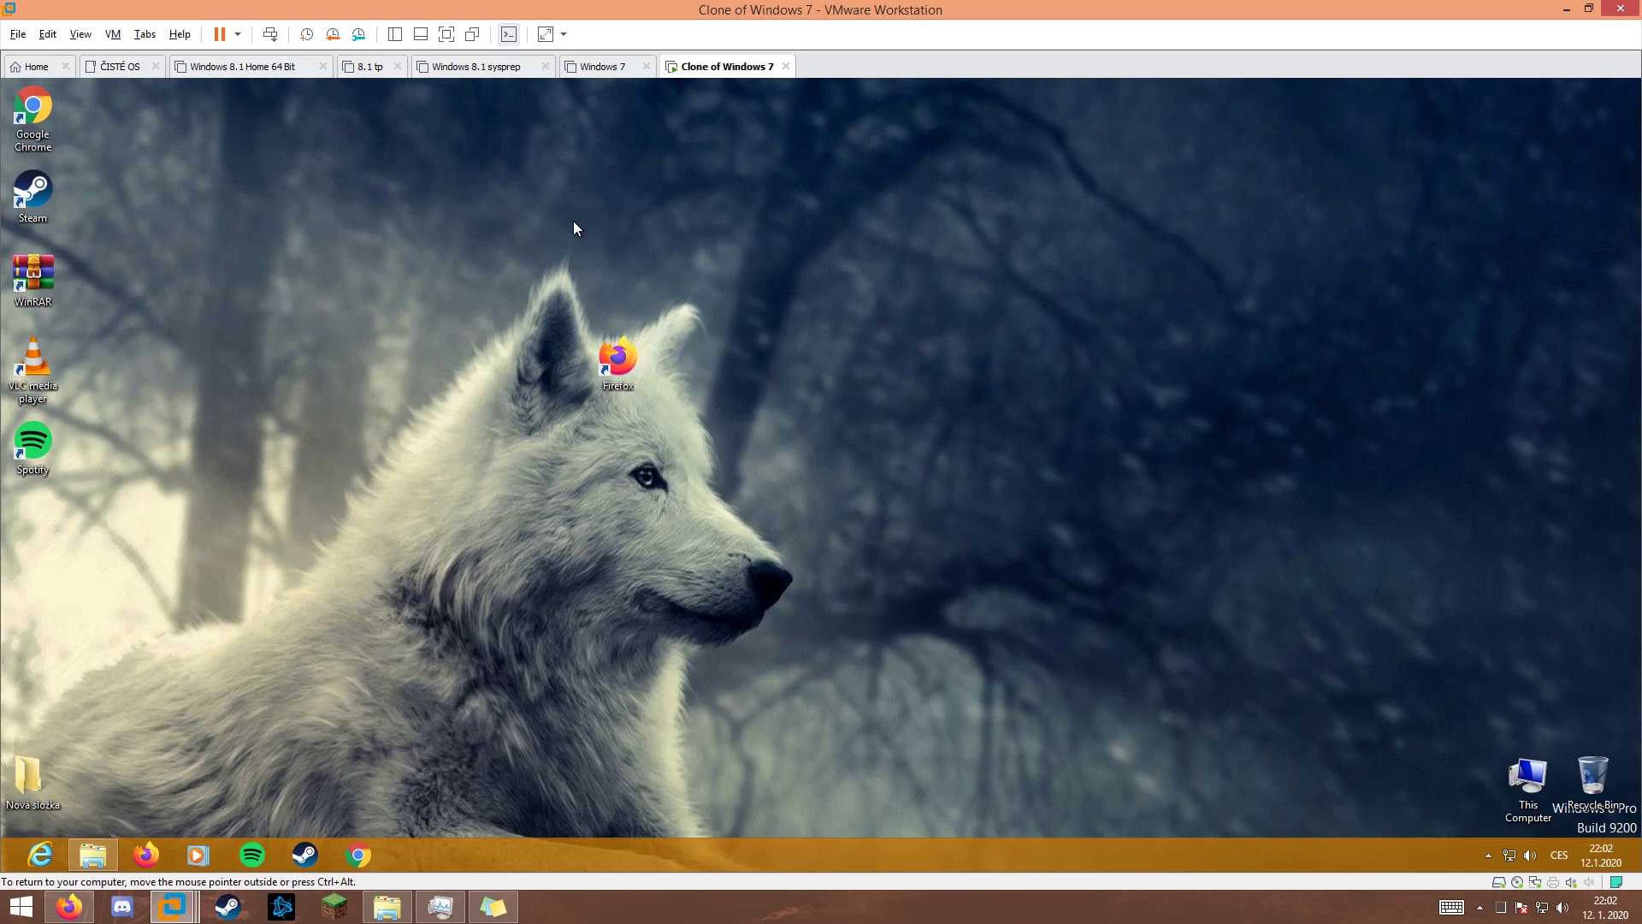
{"action": "right_click", "coordinate": [994, 348]}
{"action": "left_click", "coordinate": [965, 264]}
- Load the Windows 8.1 64 pro ISO from the Windows 8.1 pro 64 bit folder into the virtual machine's DVD drive and start its setup
{"action": "left_click", "coordinate": [93, 854]}
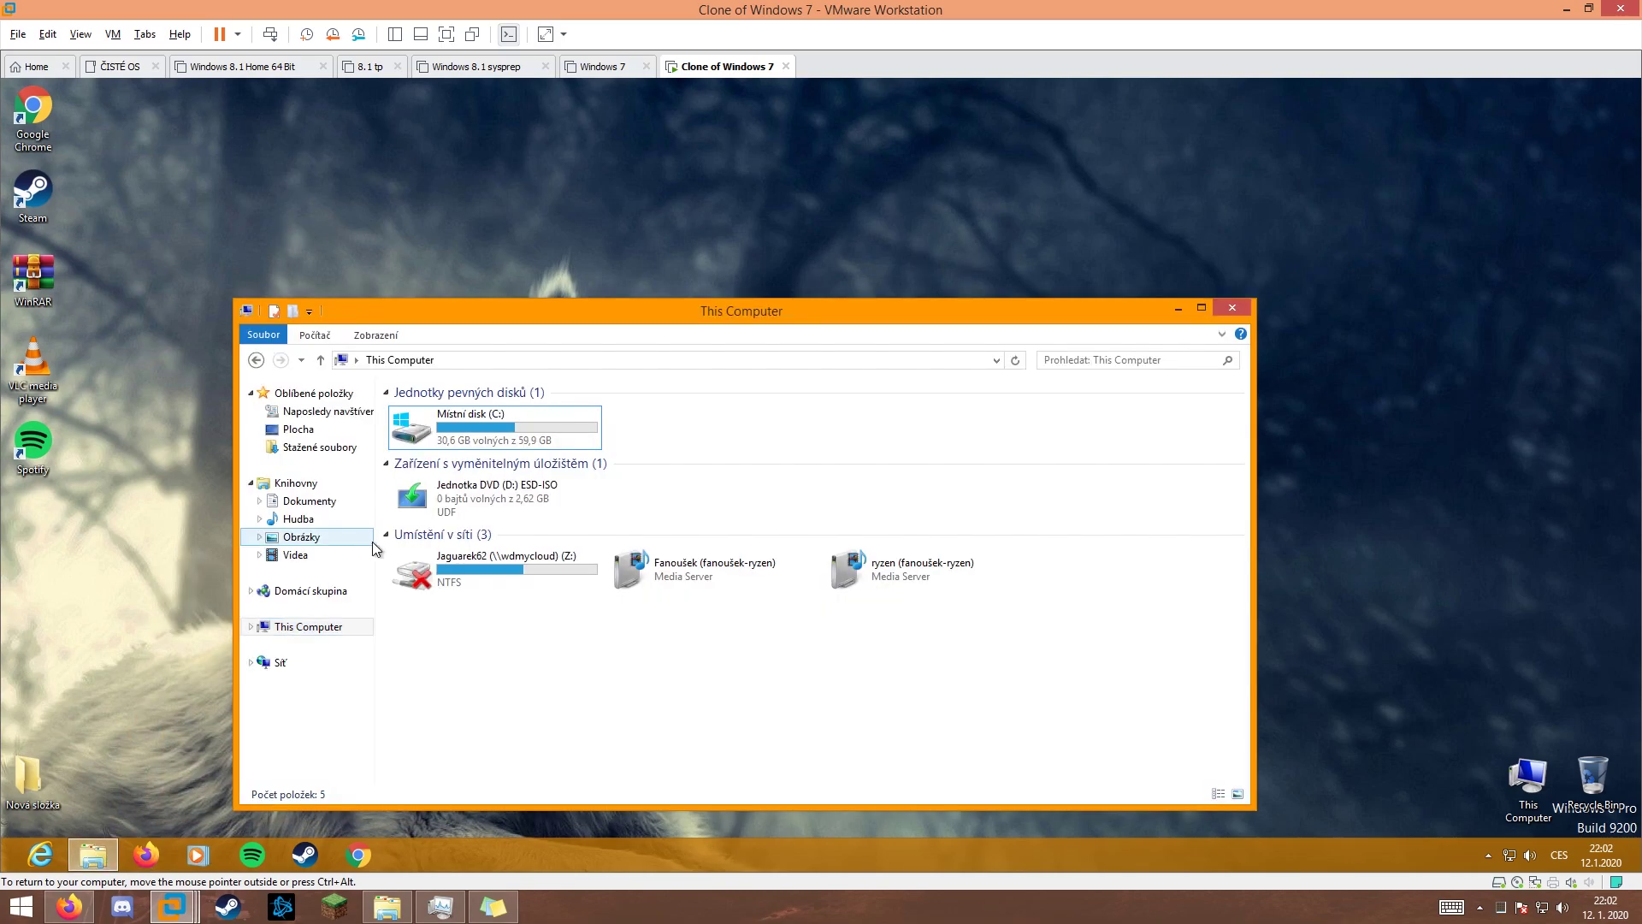
{"action": "left_click", "coordinate": [113, 34]}
{"action": "mouse_move", "coordinate": [171, 75]}
{"action": "mouse_move", "coordinate": [419, 76]}
{"action": "left_click", "coordinate": [621, 95]}
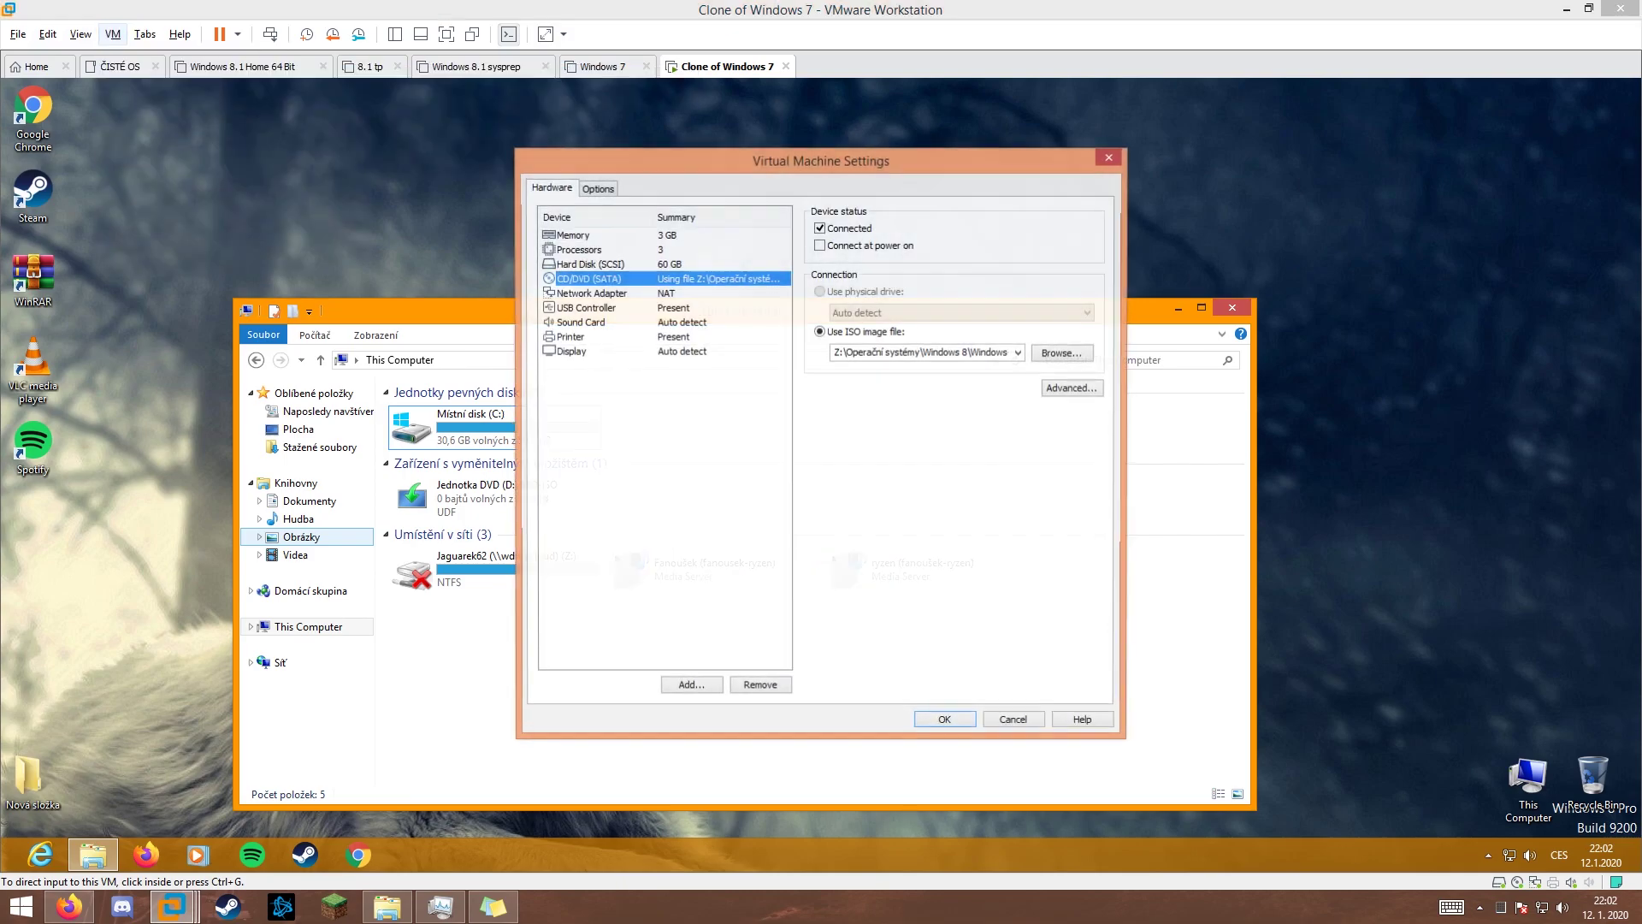
{"action": "left_click", "coordinate": [1062, 353]}
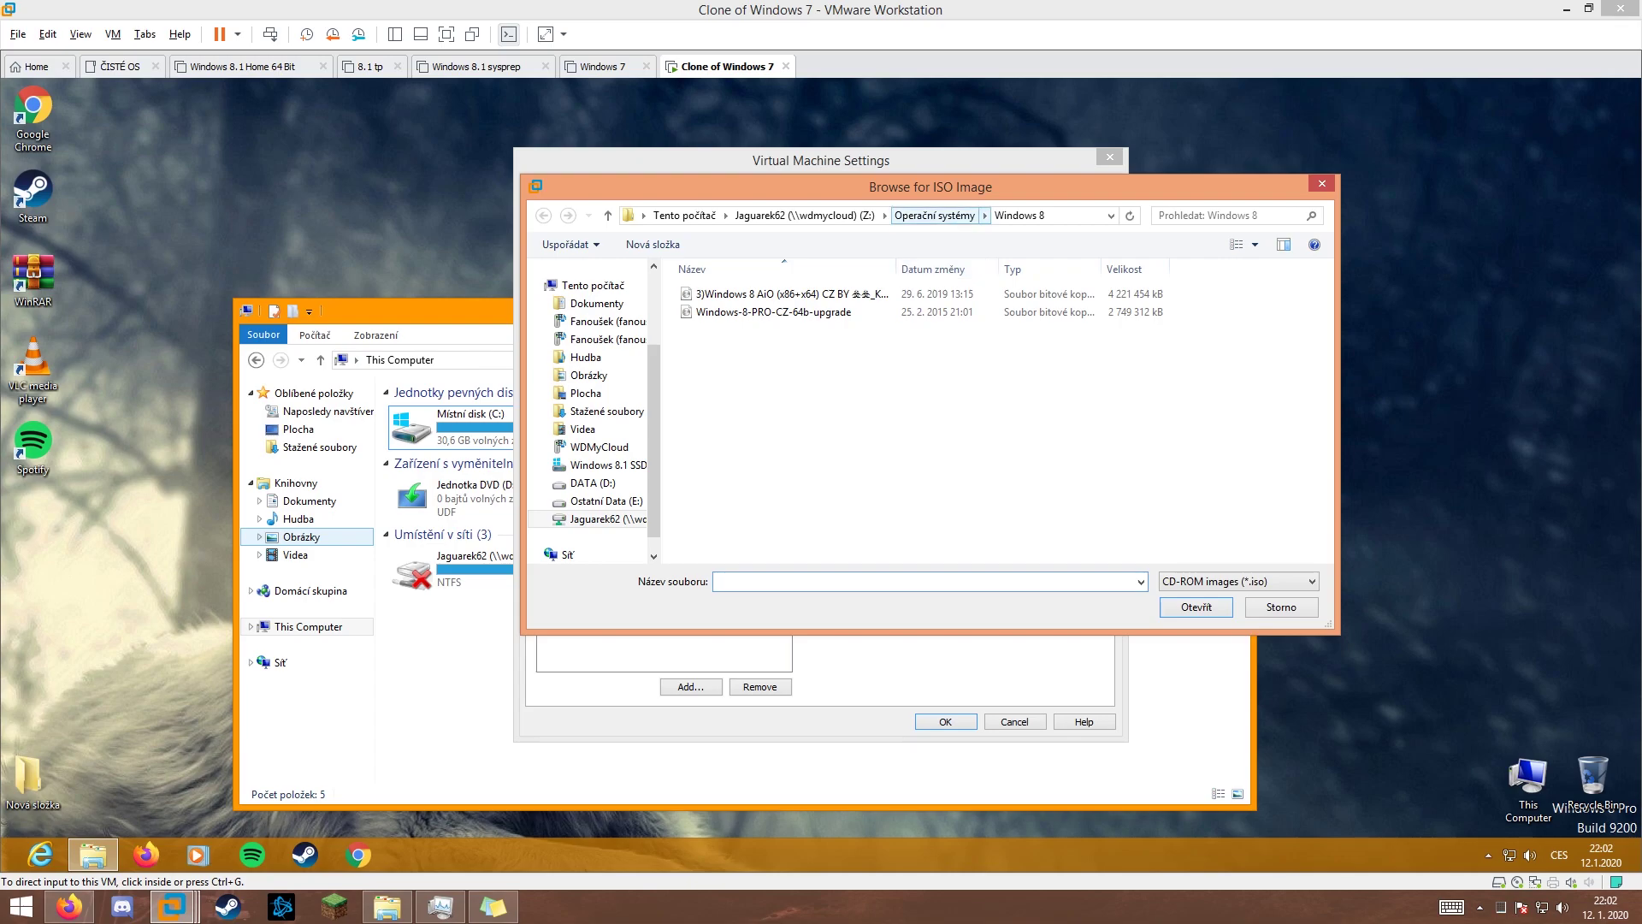
{"action": "double_click", "coordinate": [724, 509]}
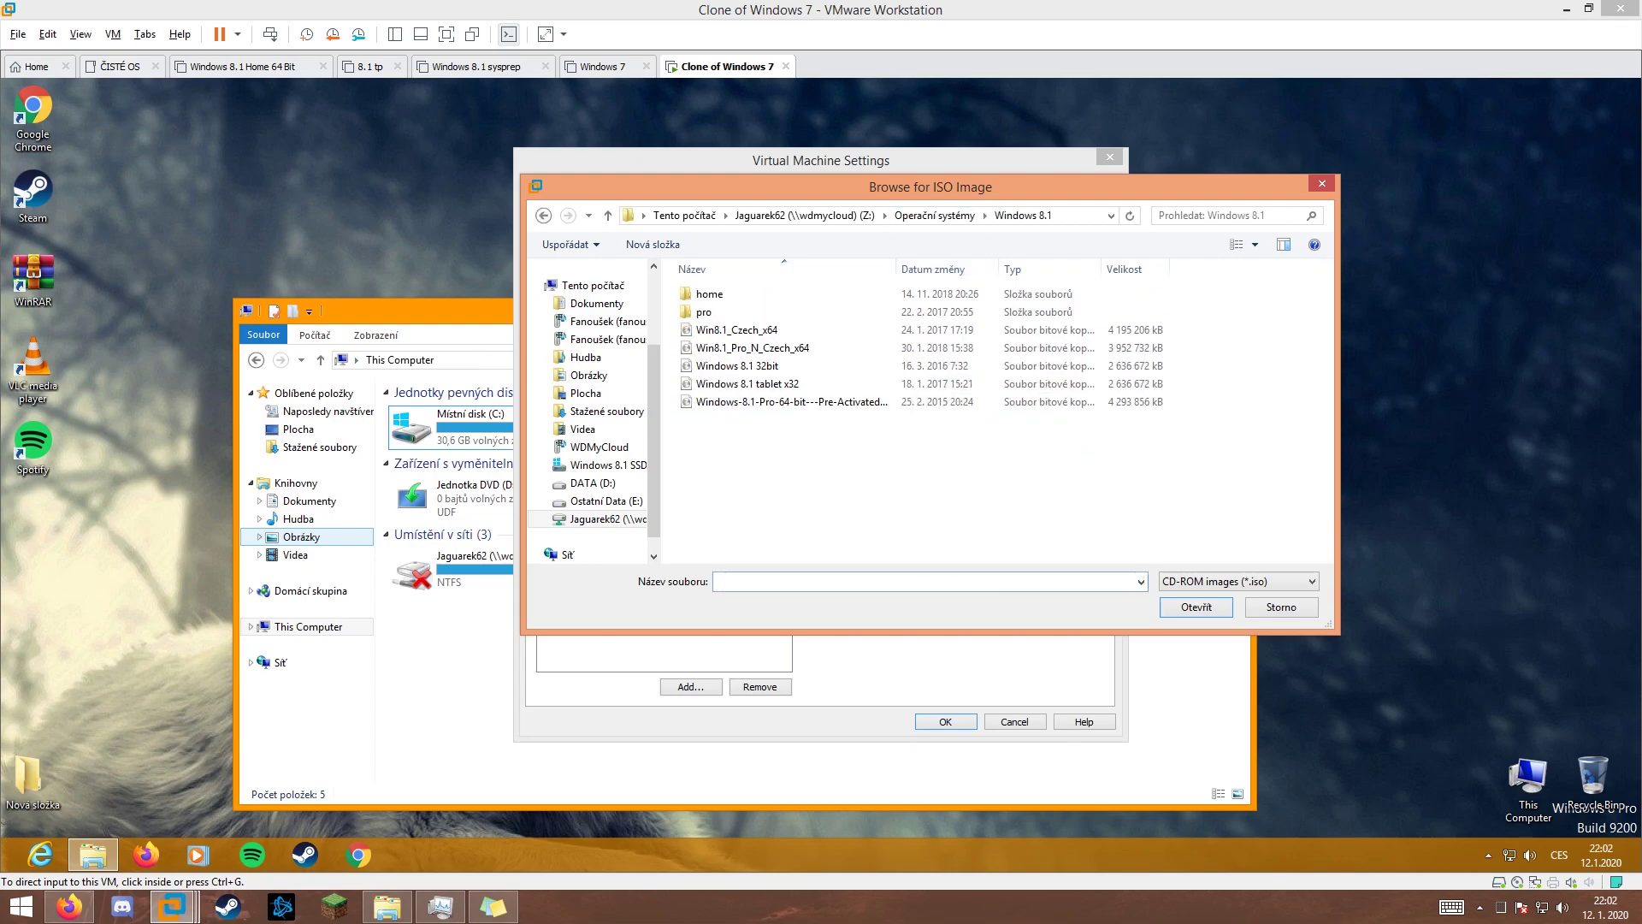
{"action": "double_click", "coordinate": [704, 312]}
{"action": "double_click", "coordinate": [706, 312]}
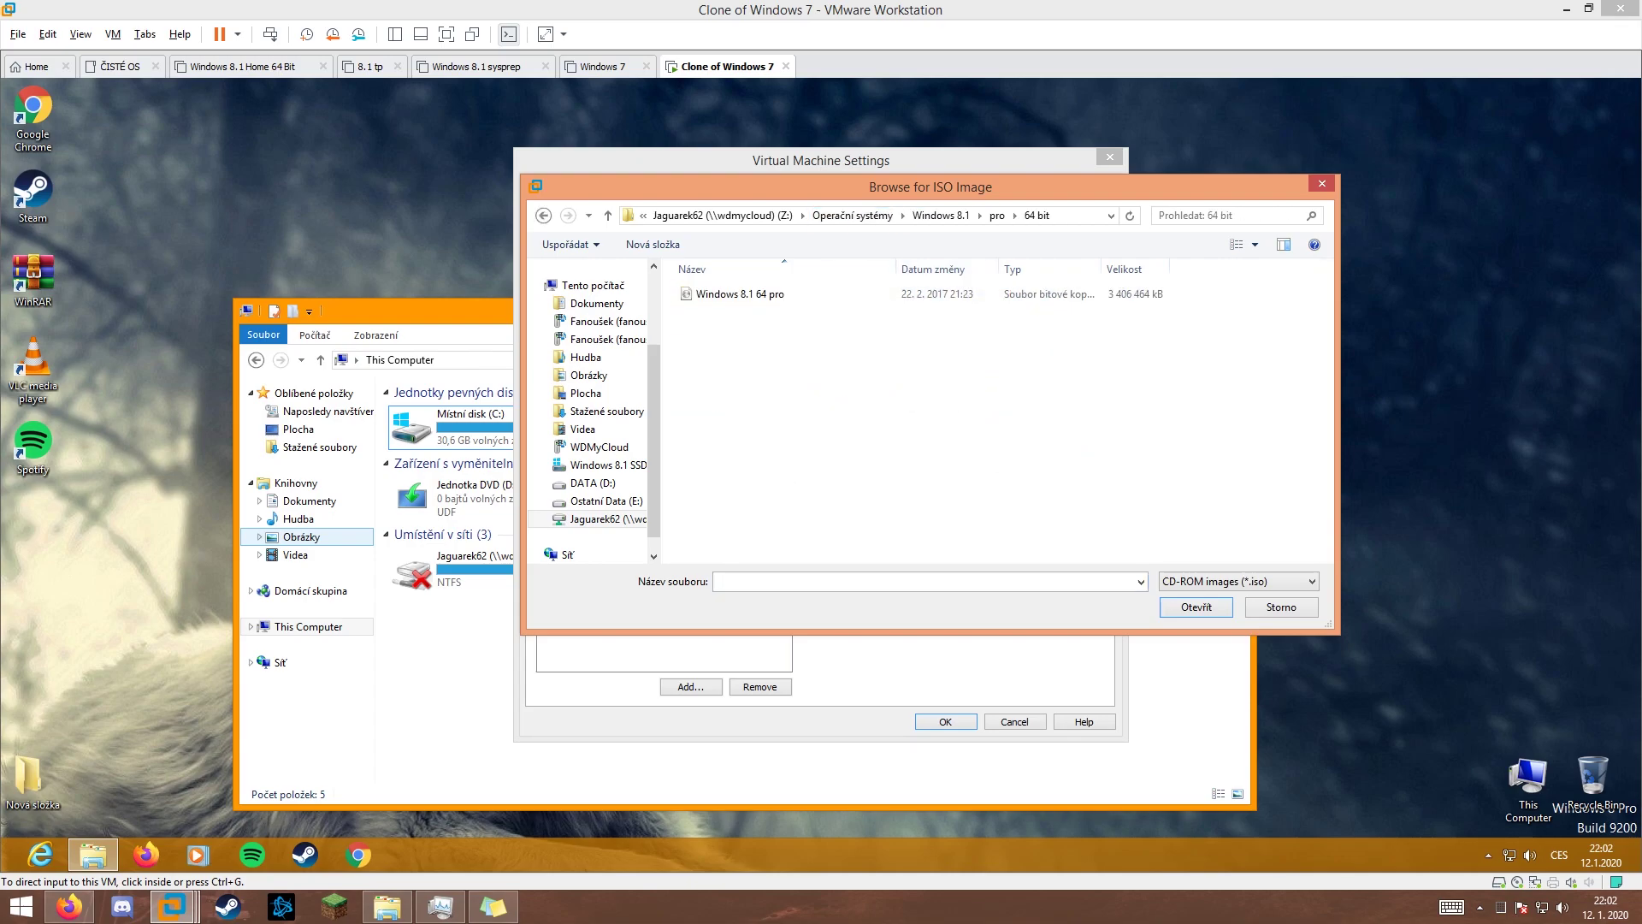
{"action": "double_click", "coordinate": [740, 295]}
{"action": "left_click", "coordinate": [945, 721]}
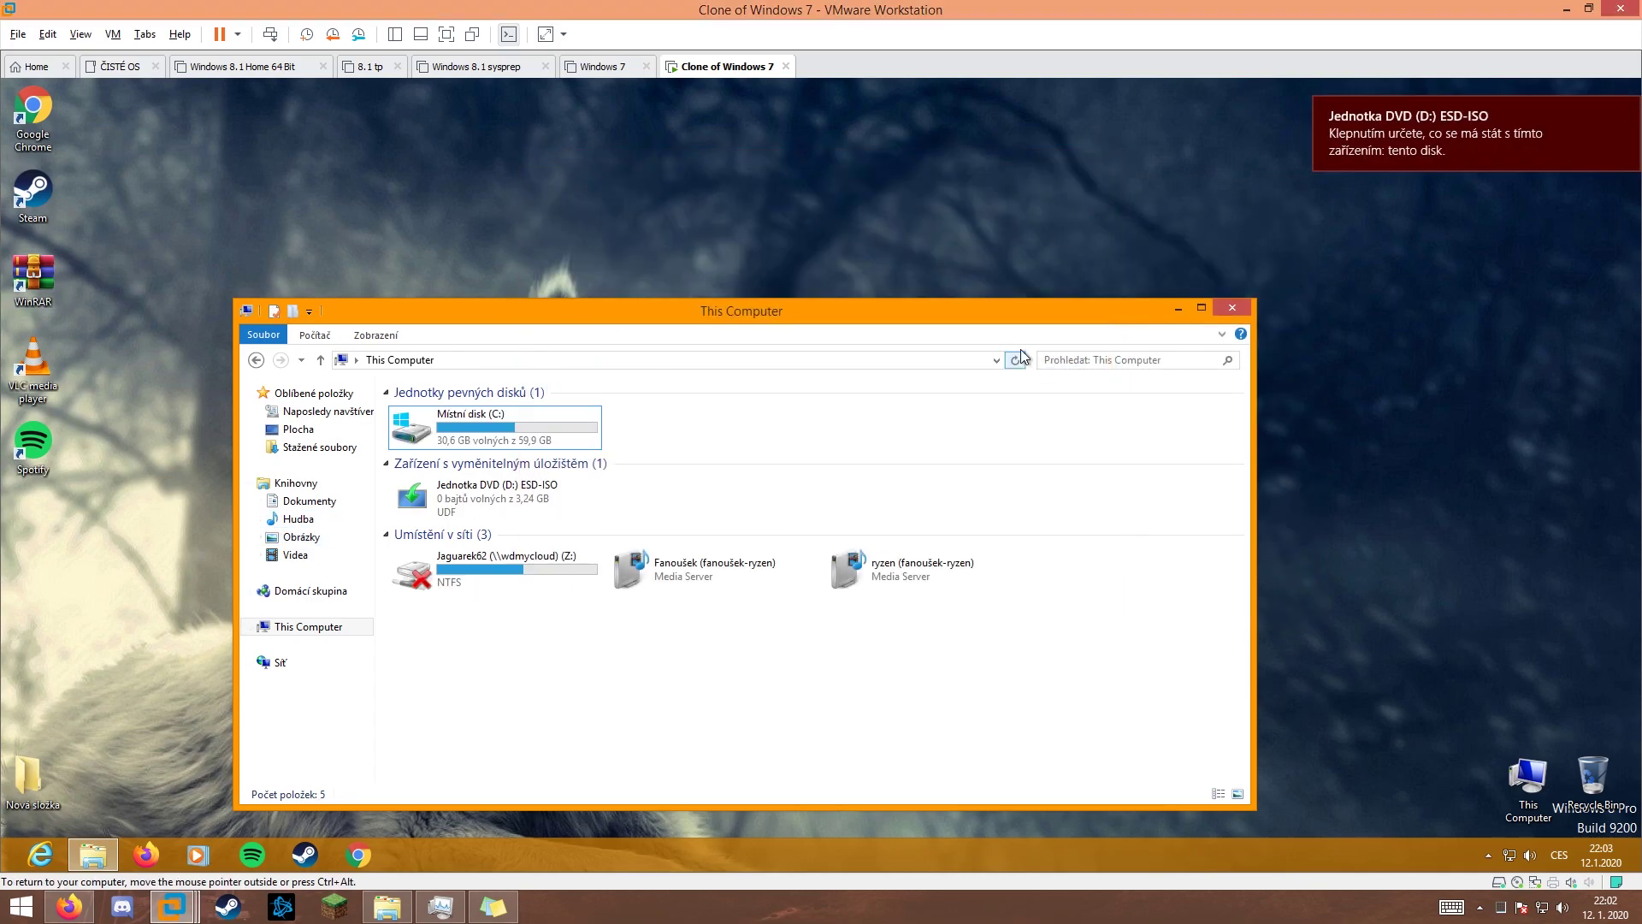
{"action": "double_click", "coordinate": [480, 510]}
{"action": "left_click", "coordinate": [894, 499]}
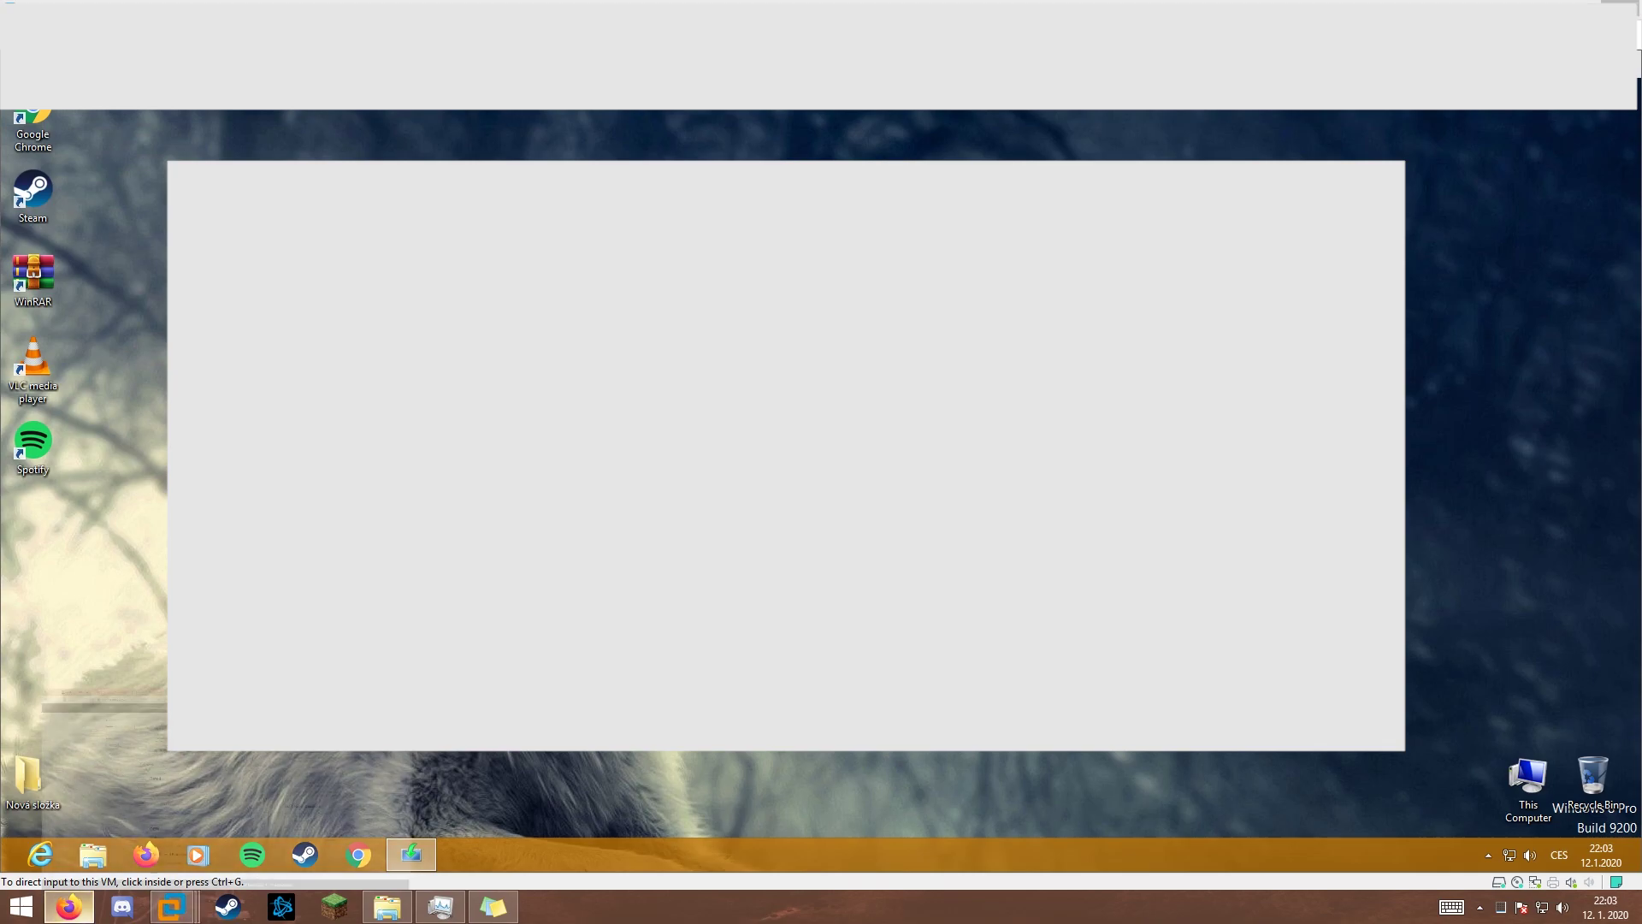
- Switch to Firefox, look up Windows 8.1 product keys in a new tab, select the plain Windows 8.1 edition's key, and return to the virtual machine
{"action": "left_click", "coordinate": [69, 906]}
{"action": "key", "text": "ctrl+t"}
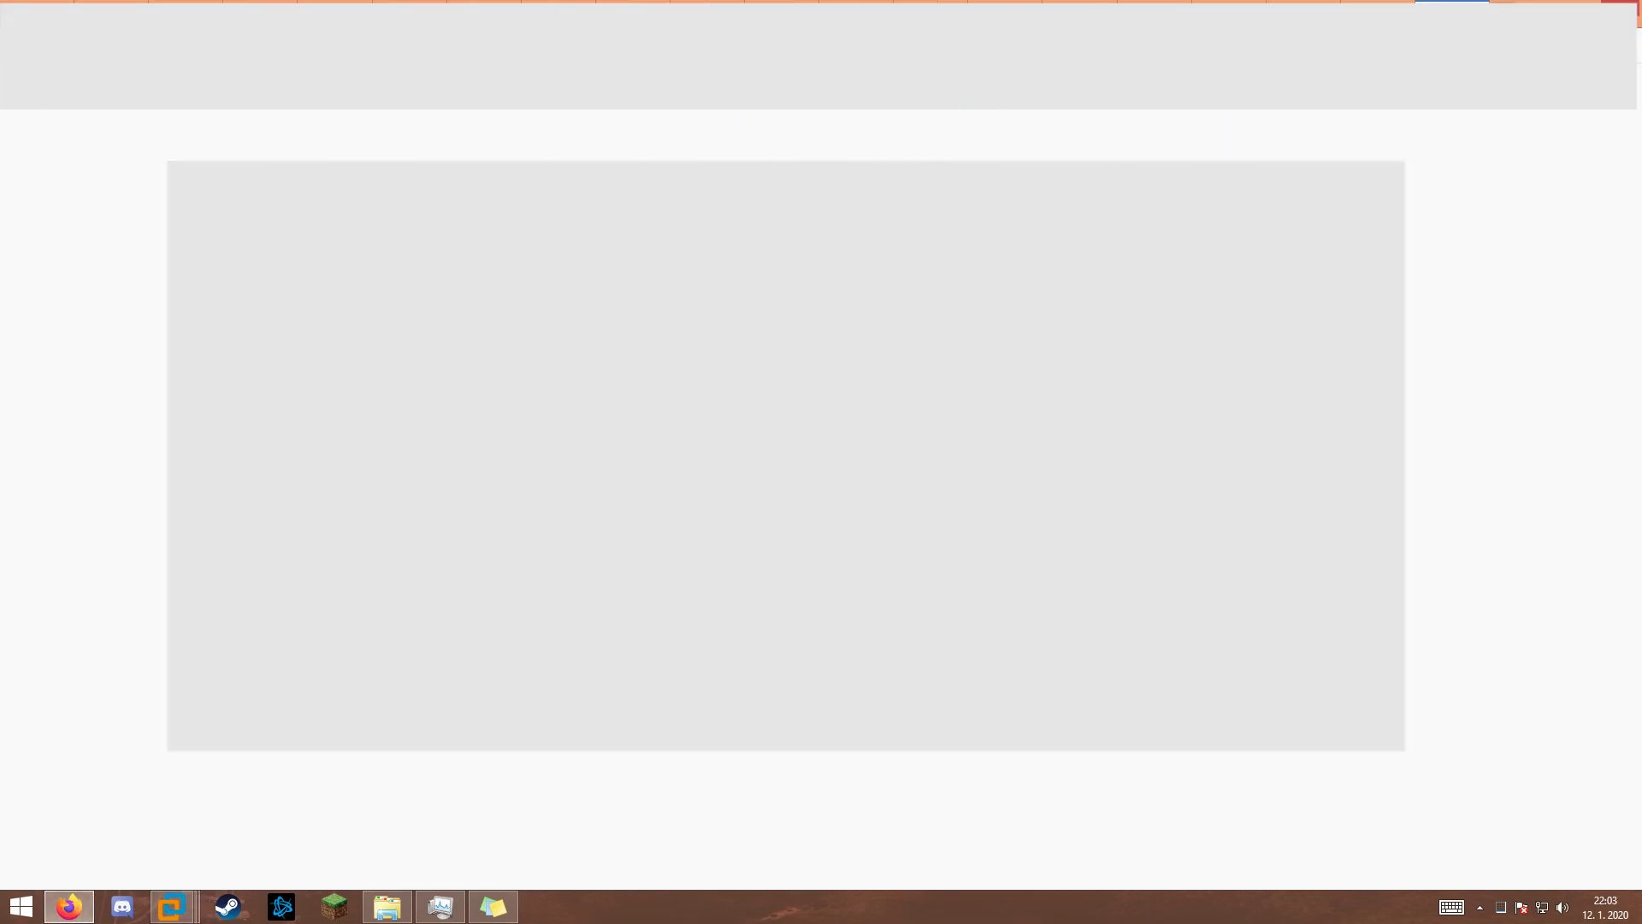
{"action": "type", "text": "windows 8.1"}
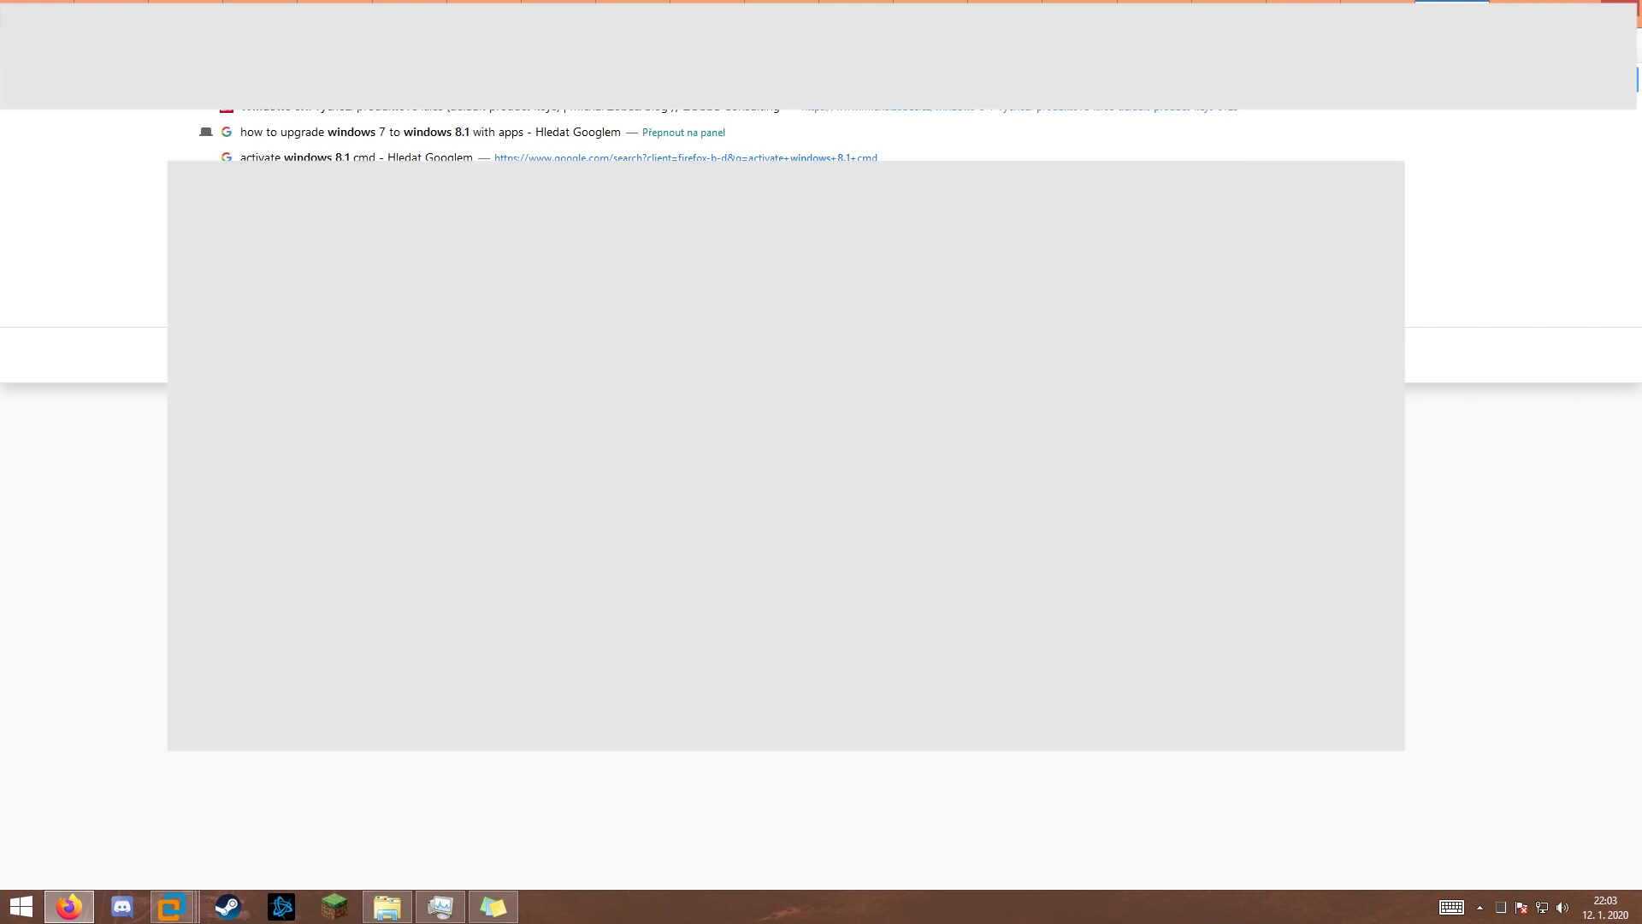
{"action": "key", "text": "Down"}
{"action": "key", "text": "Return"}
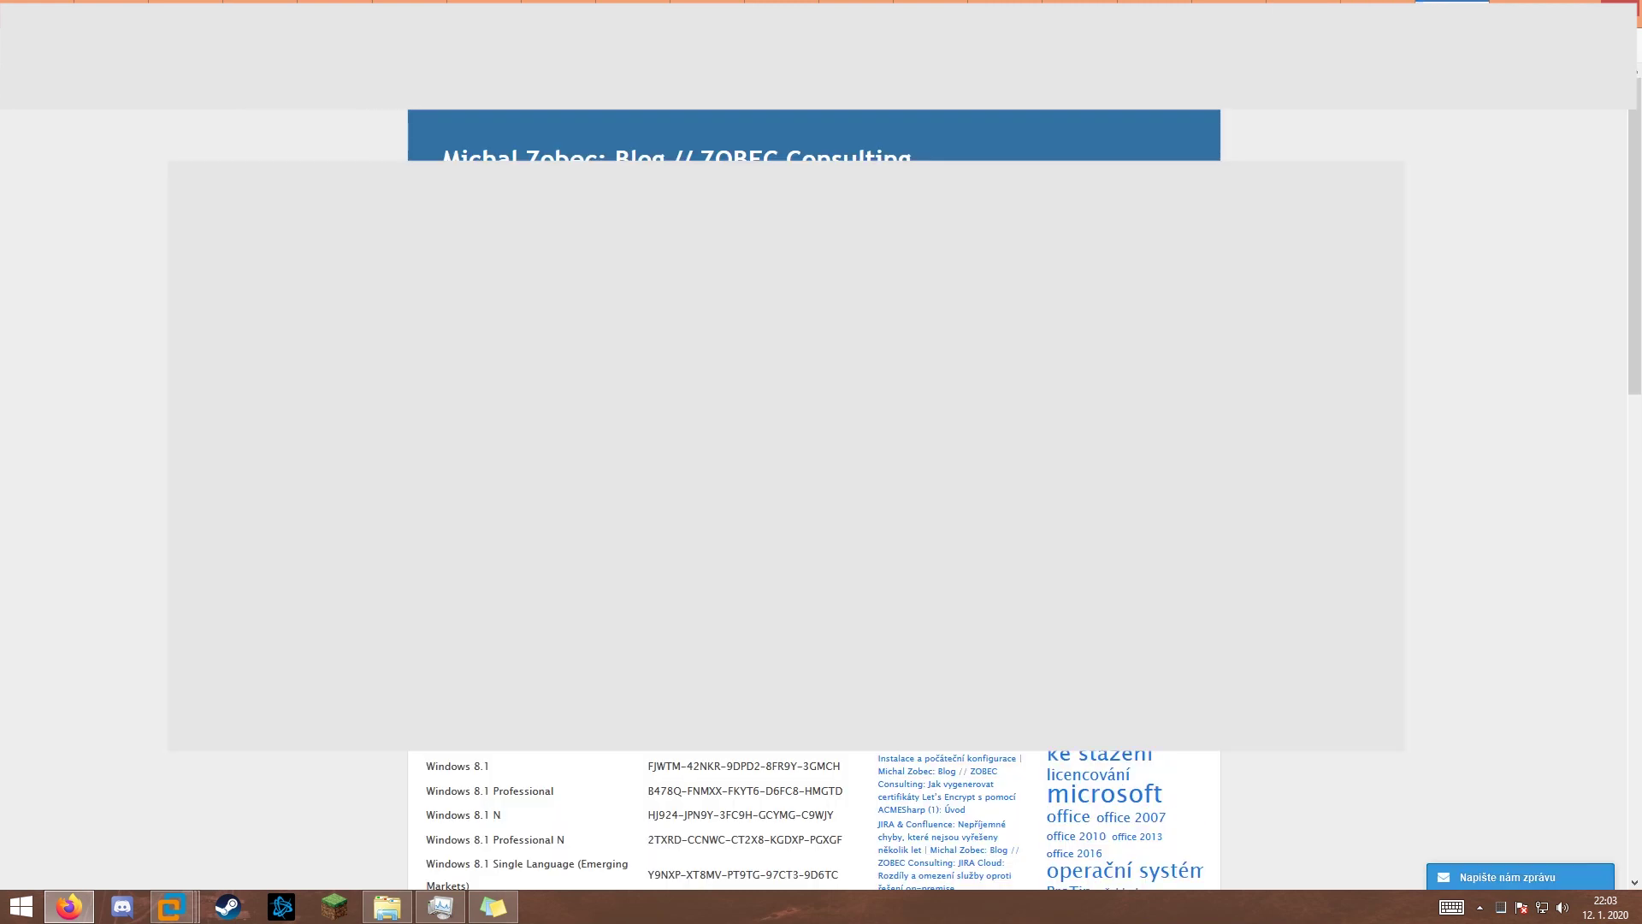
{"action": "left_click_drag", "start_coordinate": [648, 766], "coordinate": [840, 765]}
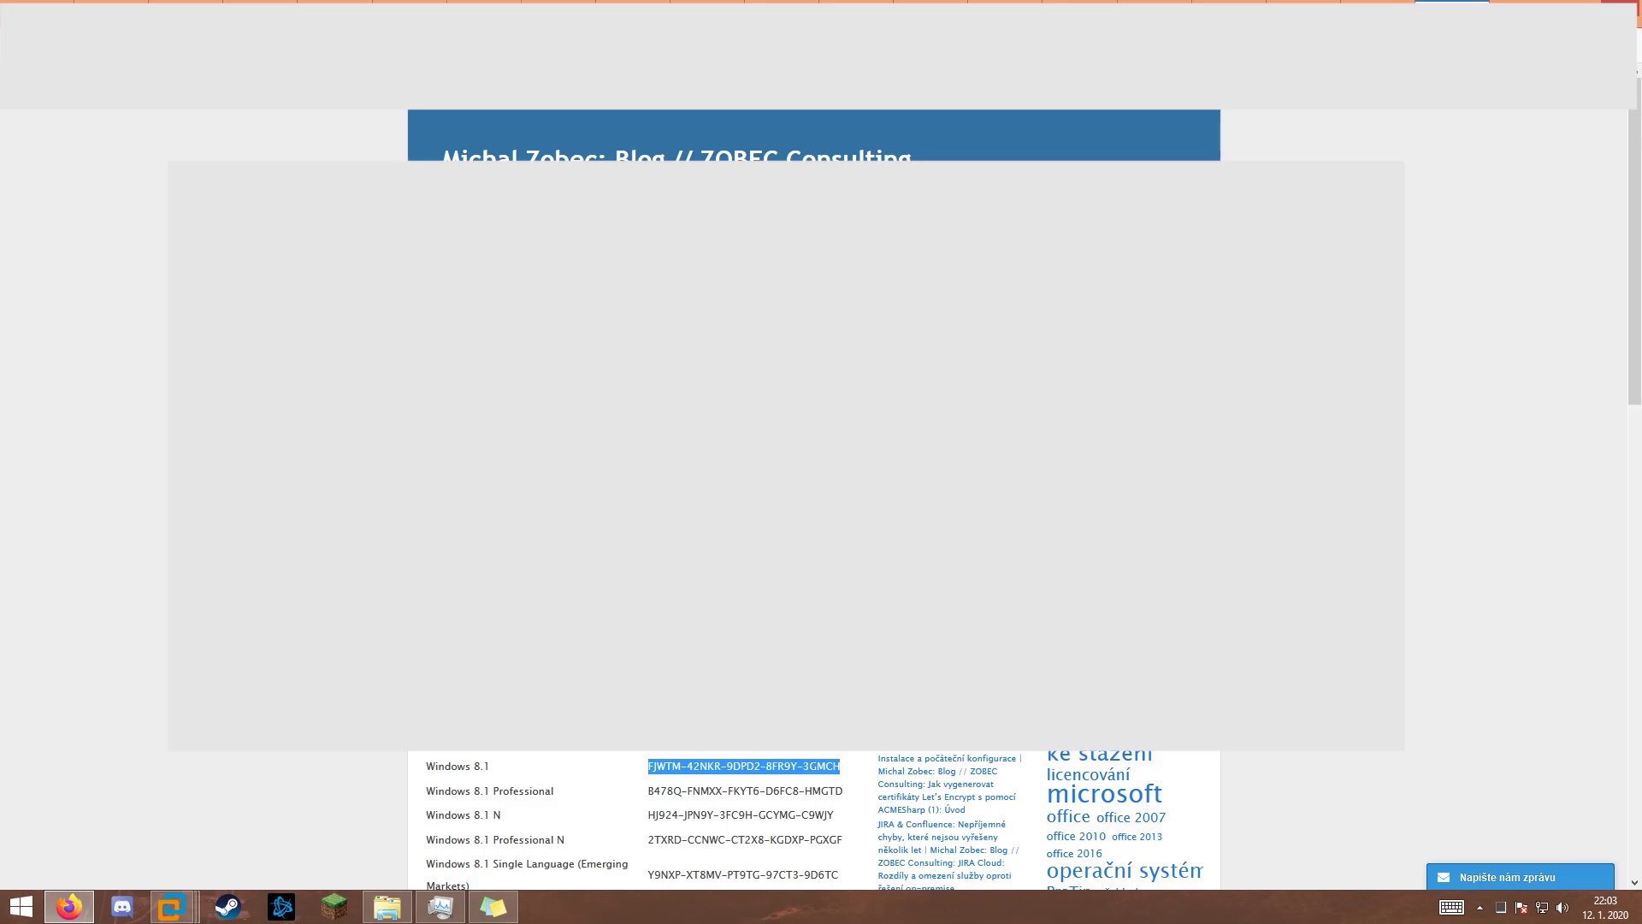
{"action": "key", "text": "alt+Tab"}
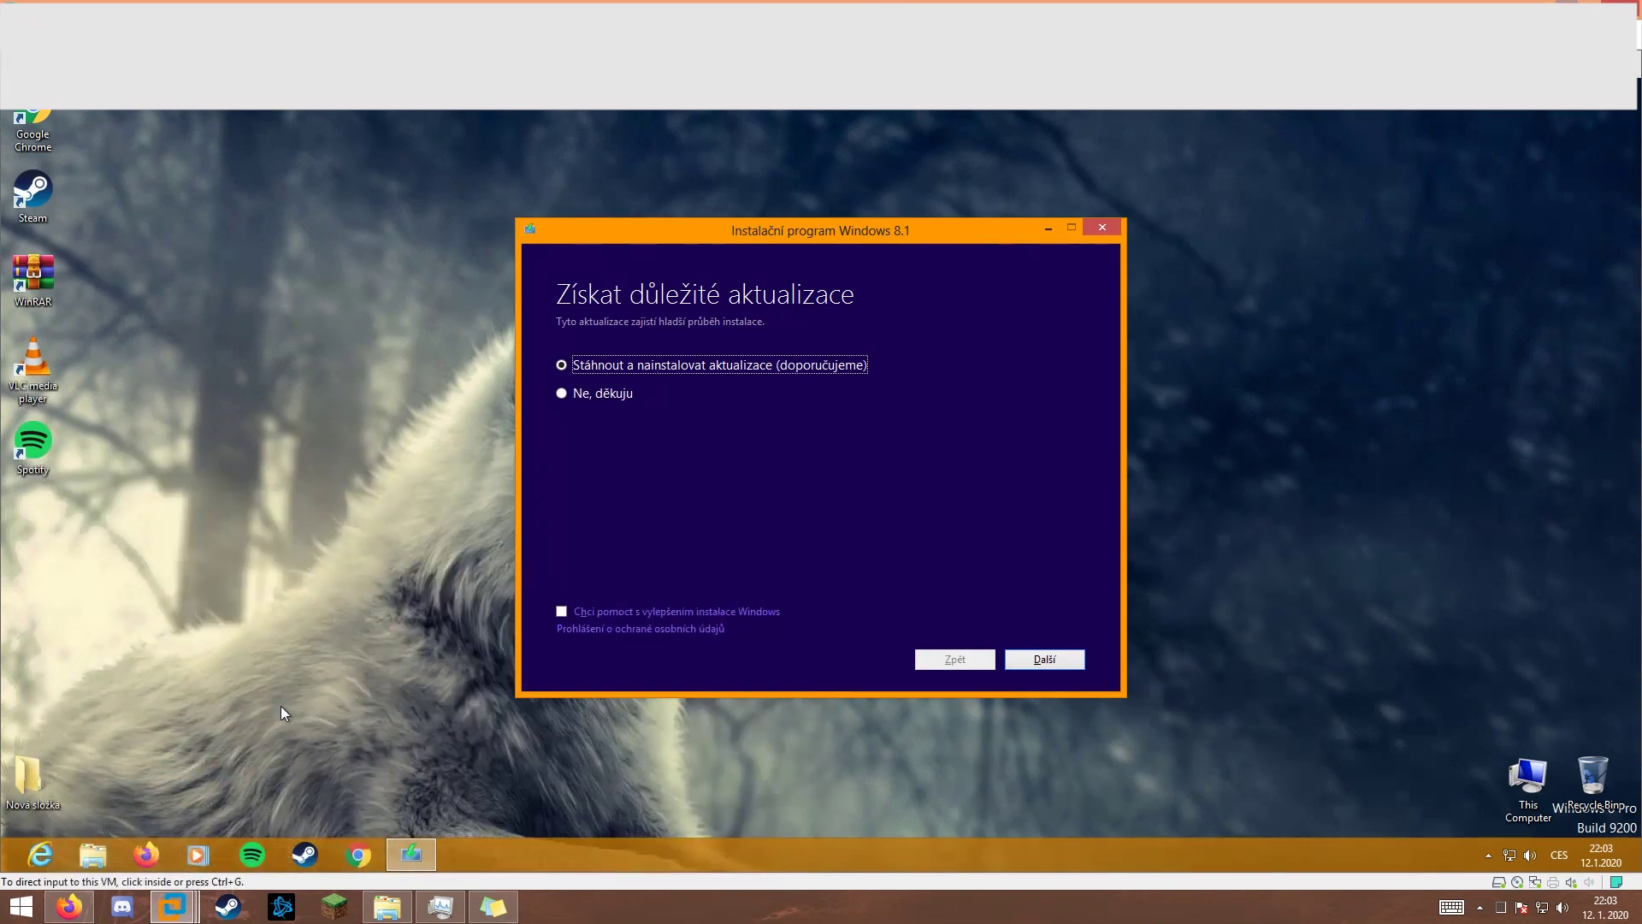
- Decline the setup updates with Ne, děkuju and start installing Windows 8.1 Pro, keeping Windows settings, personal files and apps
{"action": "left_click", "coordinate": [585, 395]}
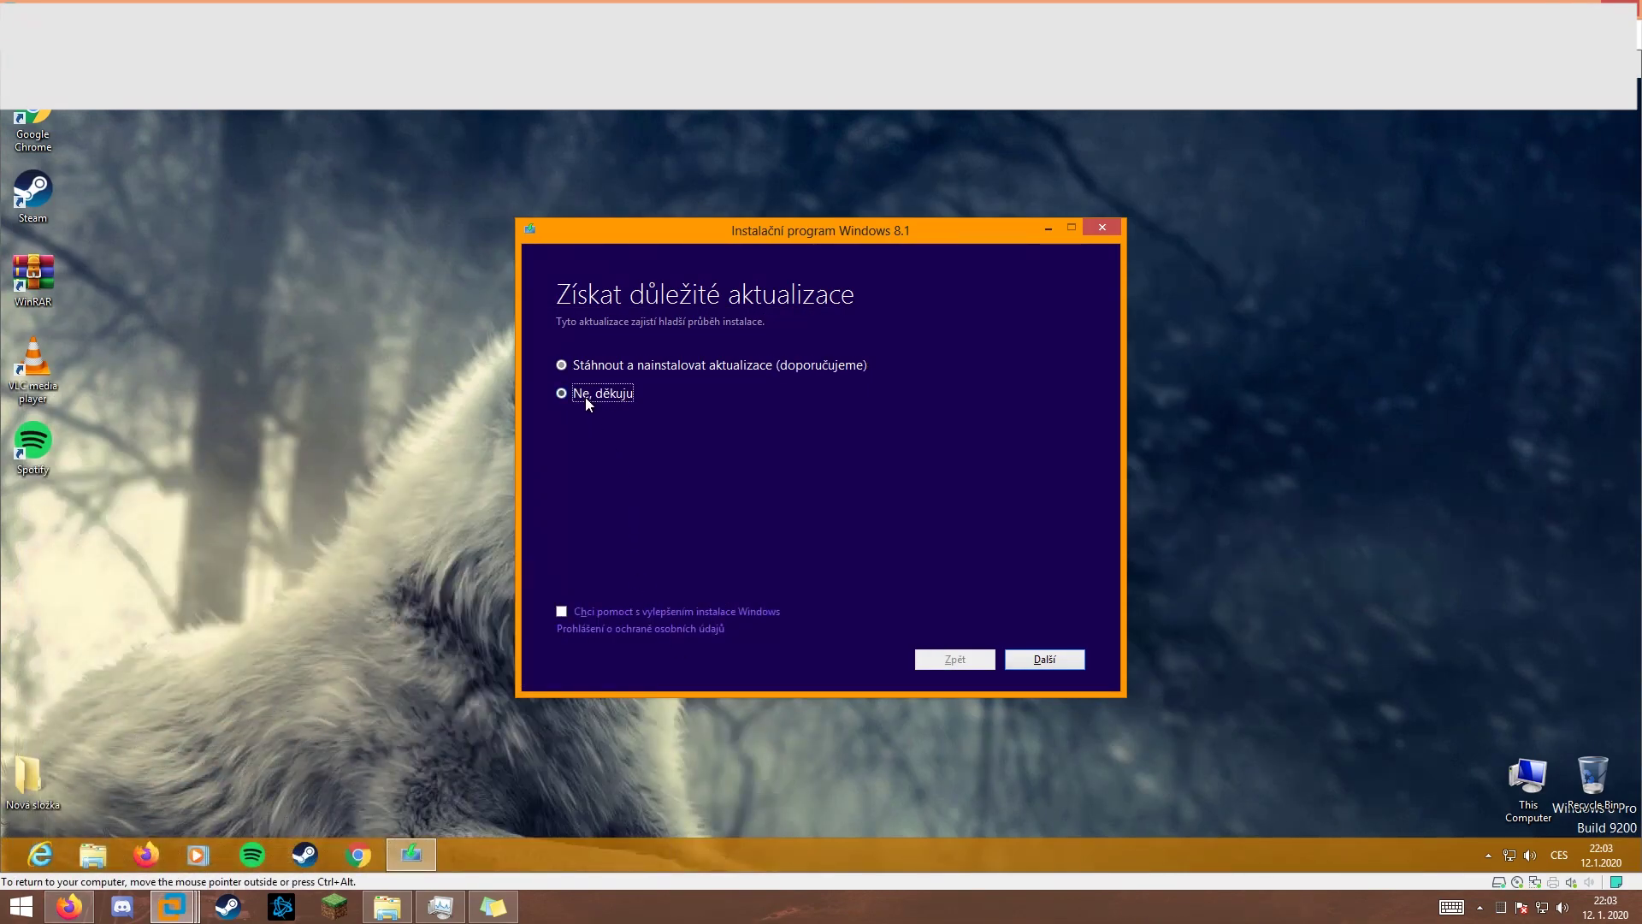
{"action": "left_click", "coordinate": [1057, 660]}
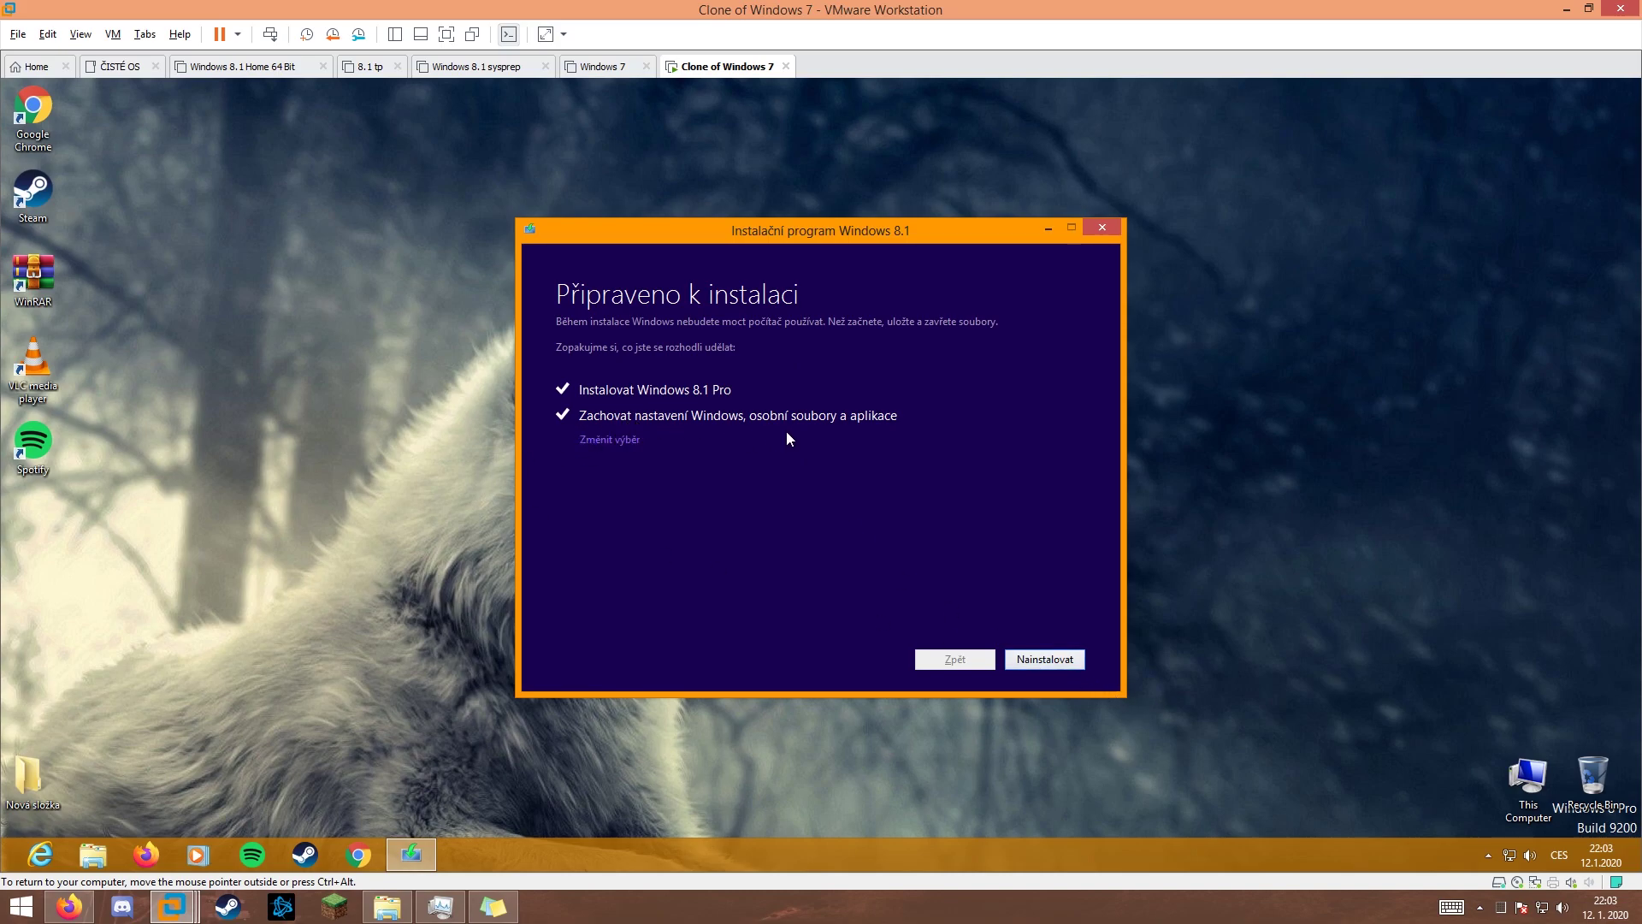
{"action": "left_click", "coordinate": [1045, 660]}
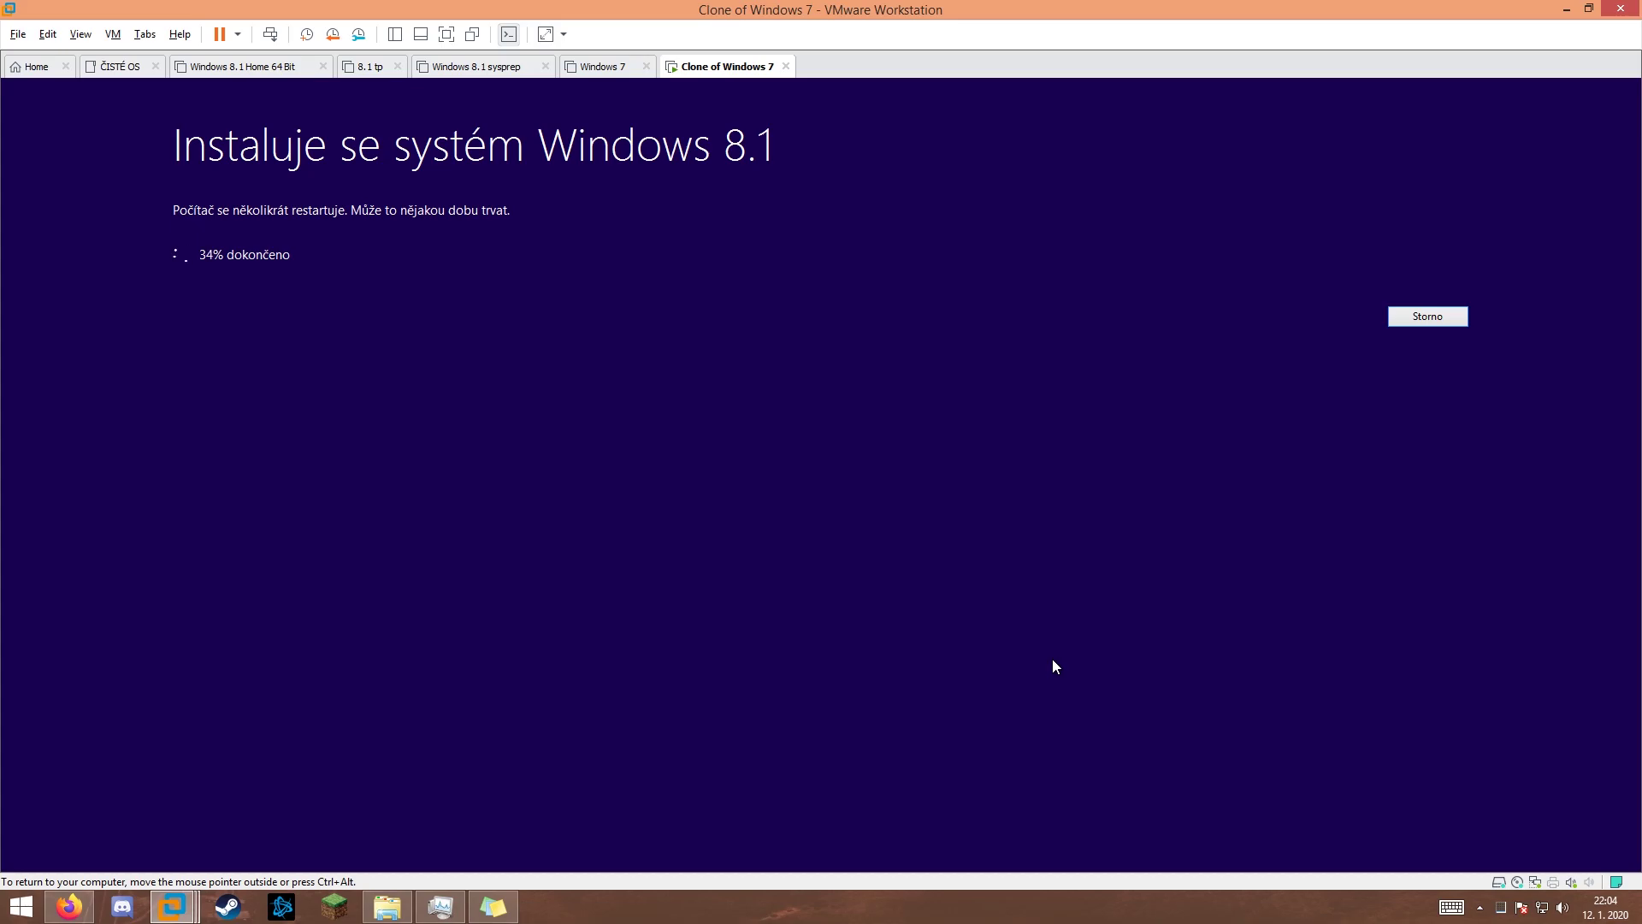
- Minimize the virtual machine and open Activate Script from the host's Upgrade to Windows 8.1 Project folder for editing in Notepad
{"action": "left_click", "coordinate": [387, 906]}
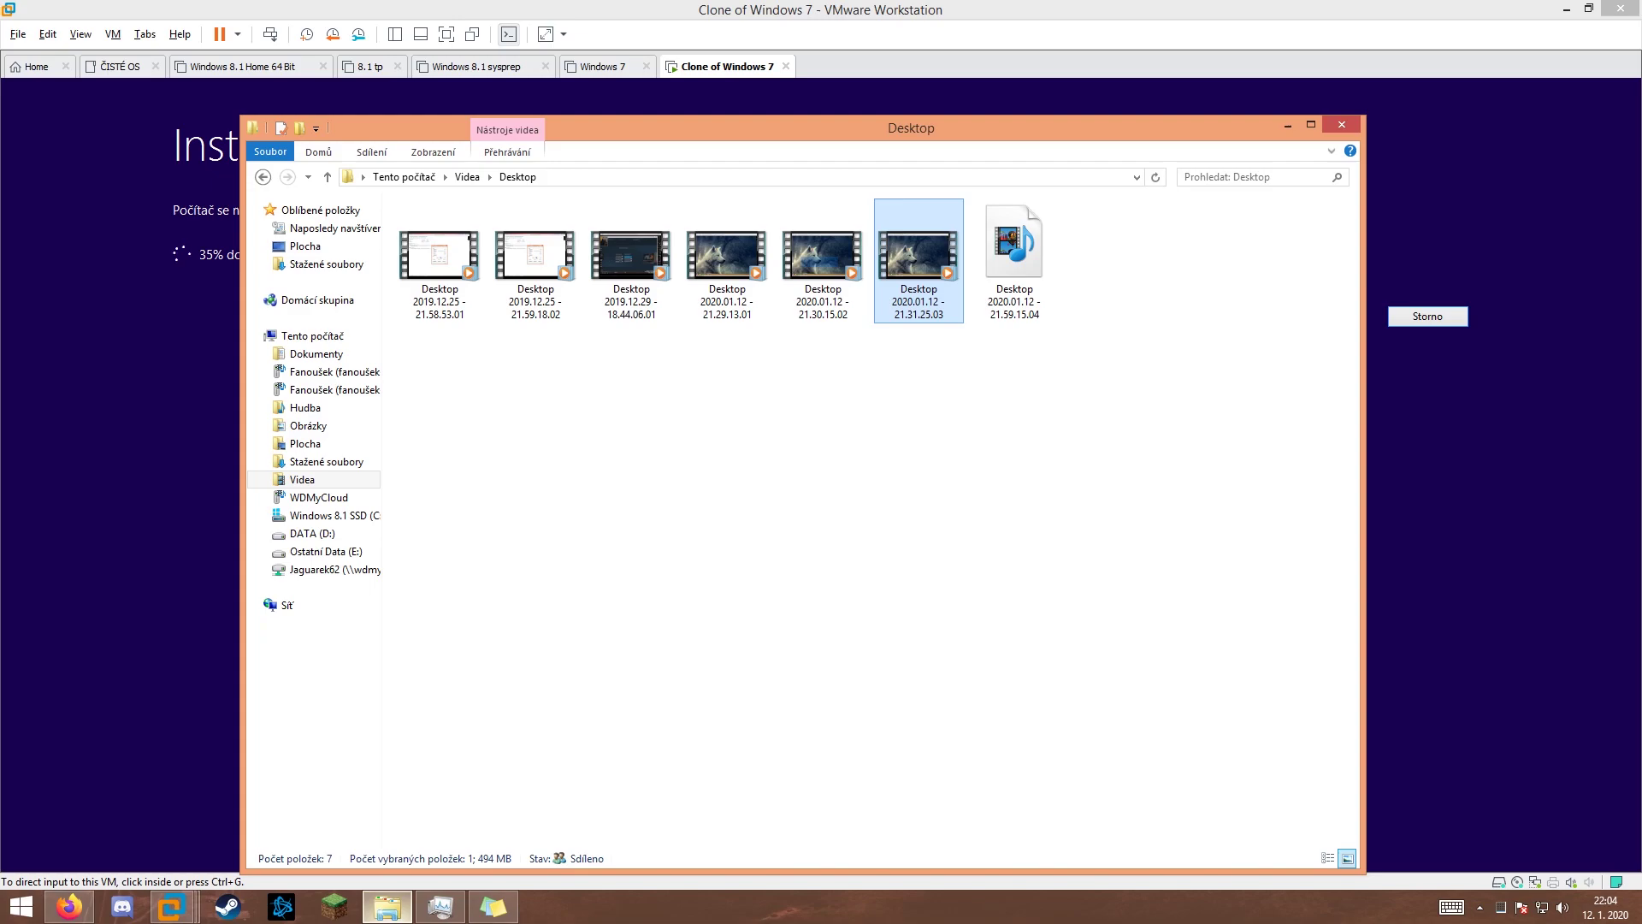
{"action": "left_click", "coordinate": [1287, 125]}
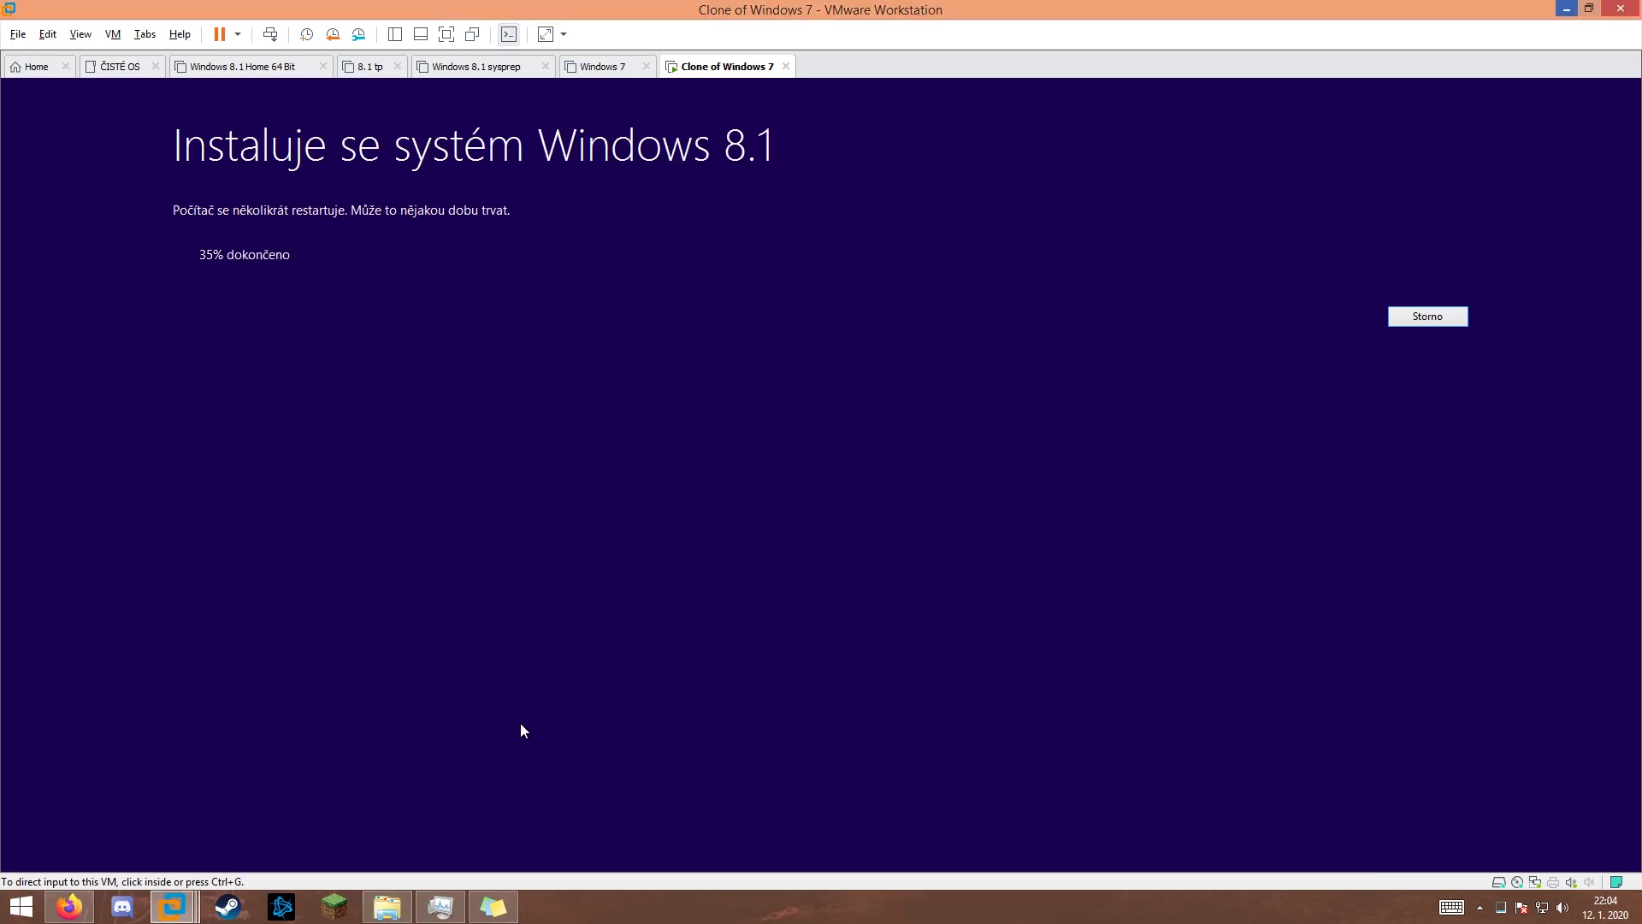
{"action": "left_click", "coordinate": [1567, 9]}
{"action": "double_click", "coordinate": [96, 834]}
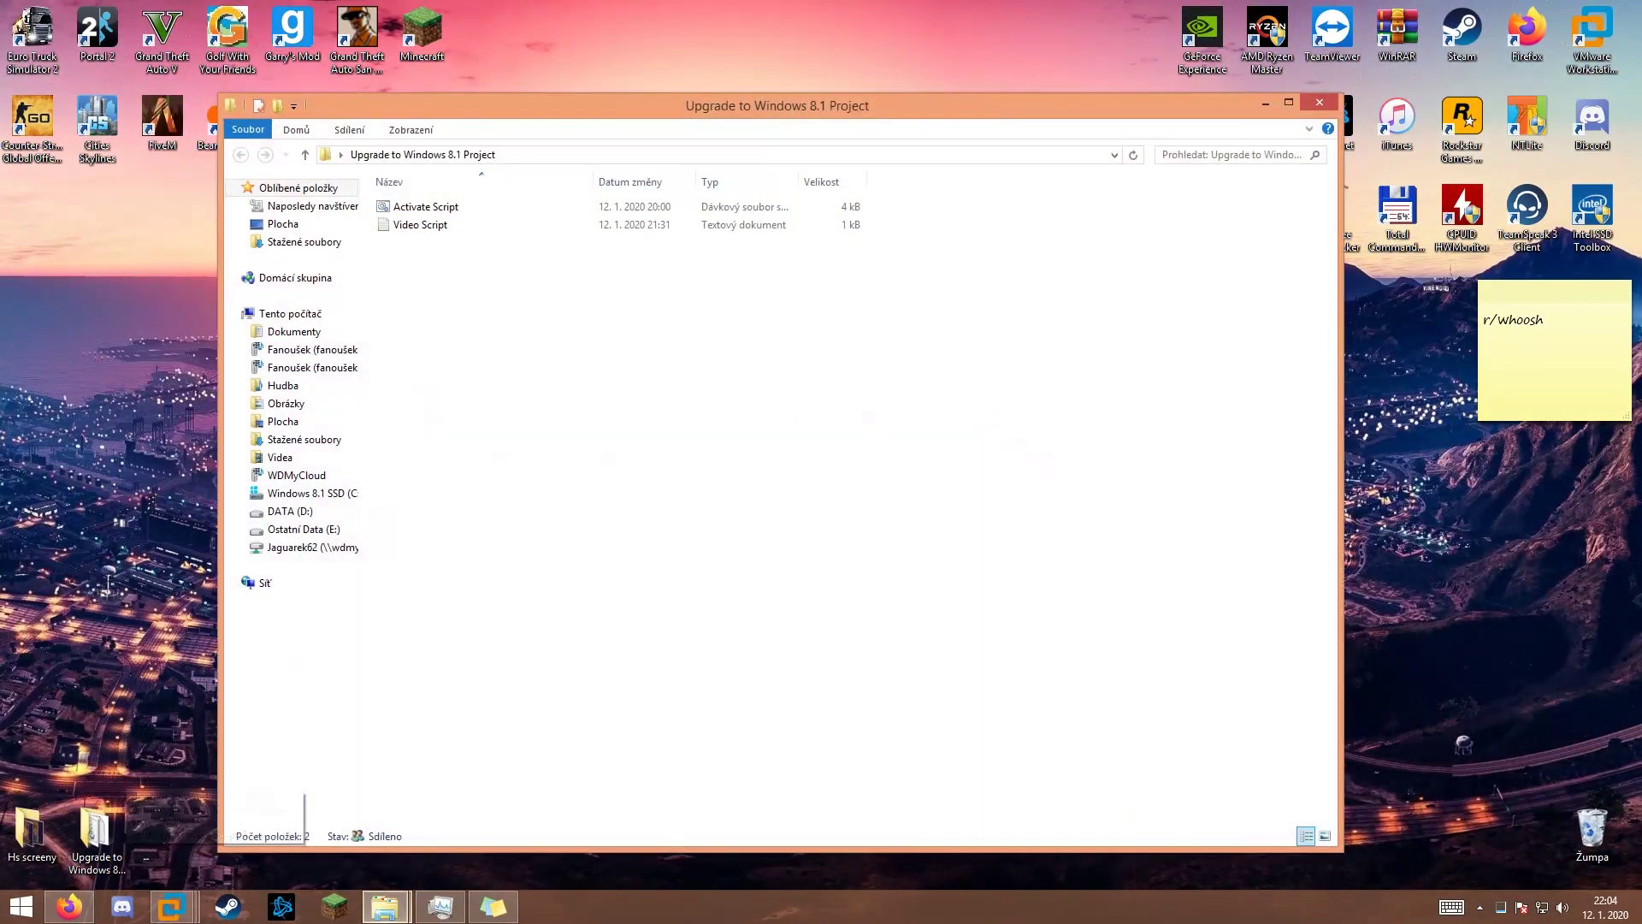
{"action": "right_click", "coordinate": [428, 207]}
{"action": "left_click", "coordinate": [462, 239]}
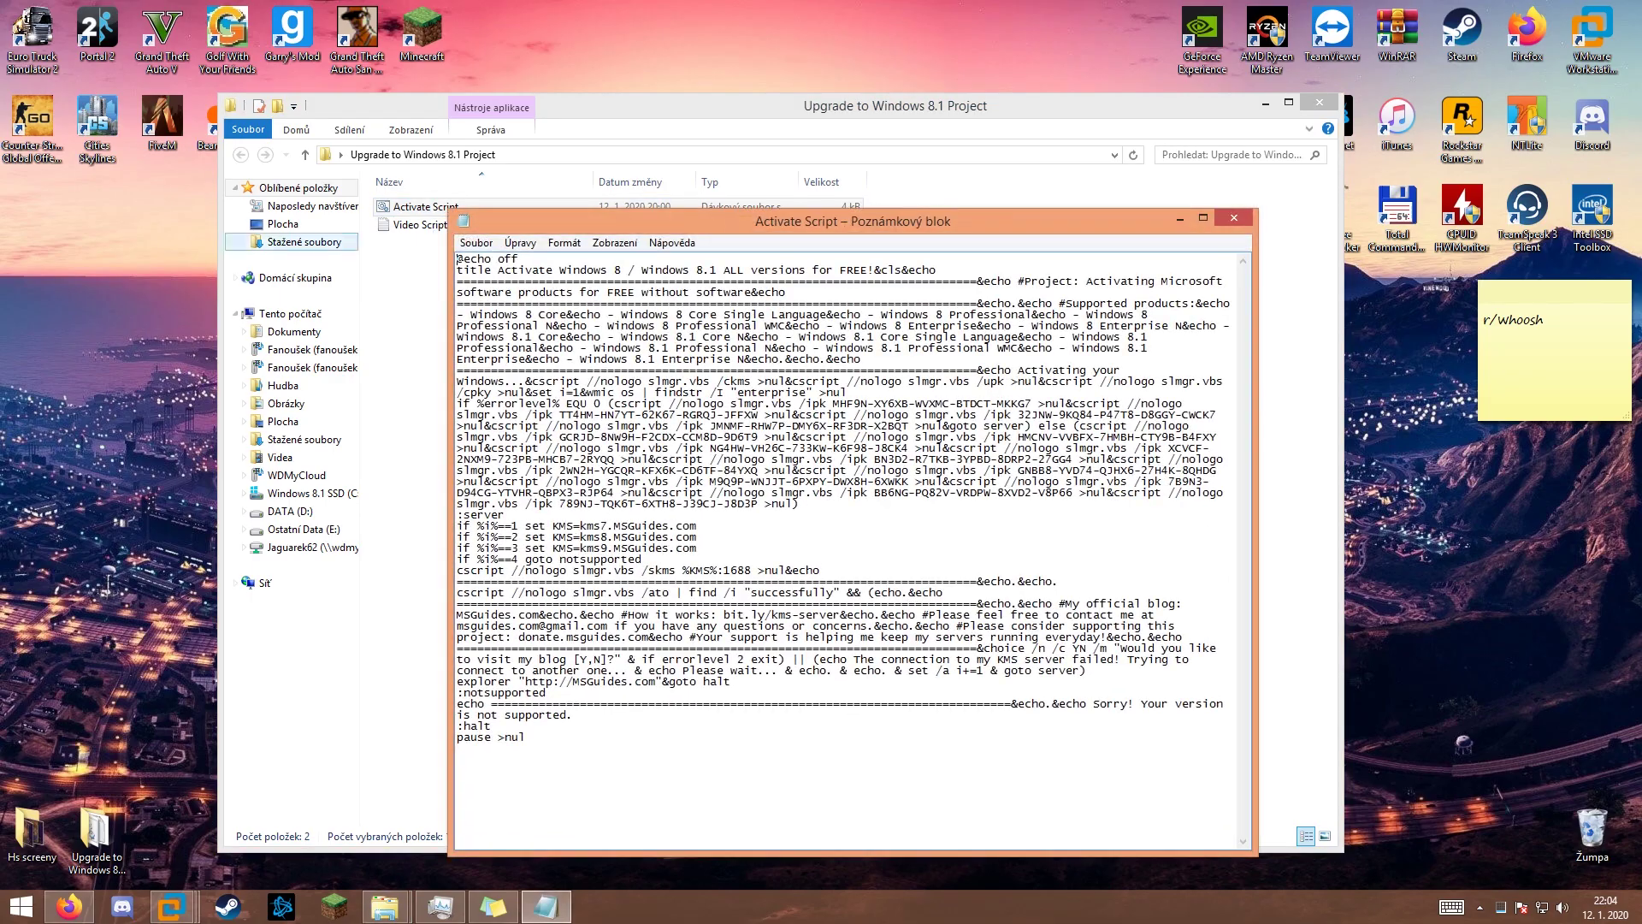
- Maximize the Activate Script window, examine its KMS server lines, and close the script
{"action": "double_click", "coordinate": [650, 221]}
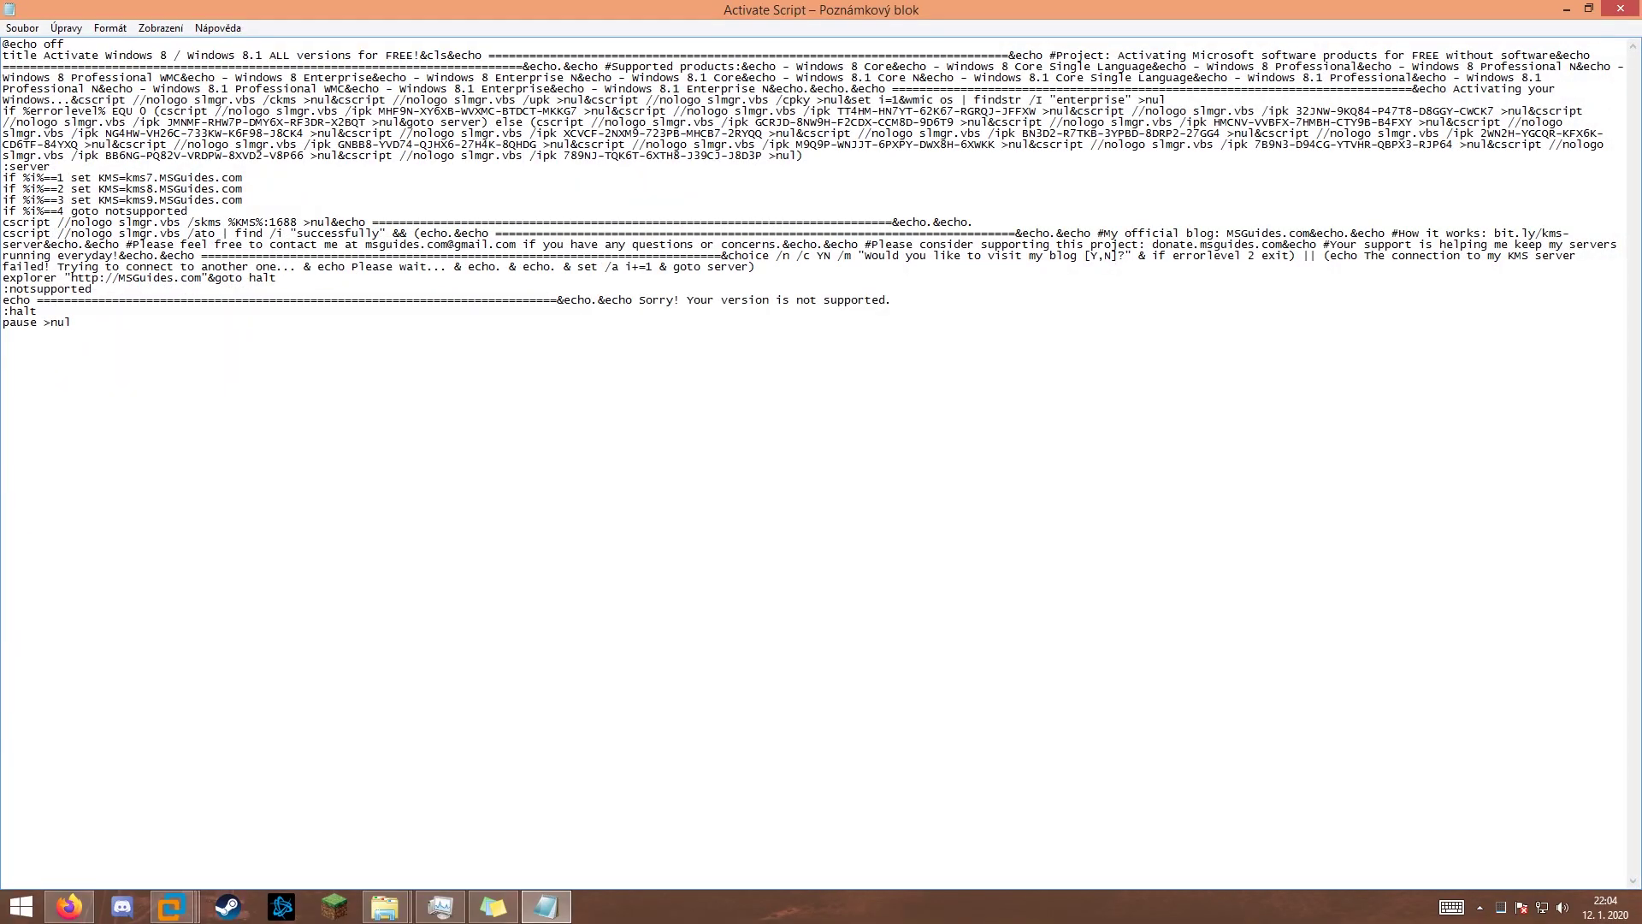
{"action": "left_click_drag", "start_coordinate": [243, 177], "coordinate": [120, 177]}
{"action": "left_click", "coordinate": [72, 323]}
{"action": "left_click_drag", "start_coordinate": [713, 100], "coordinate": [547, 189]}
{"action": "left_click", "coordinate": [547, 189]}
{"action": "key", "text": "alt+F4"}
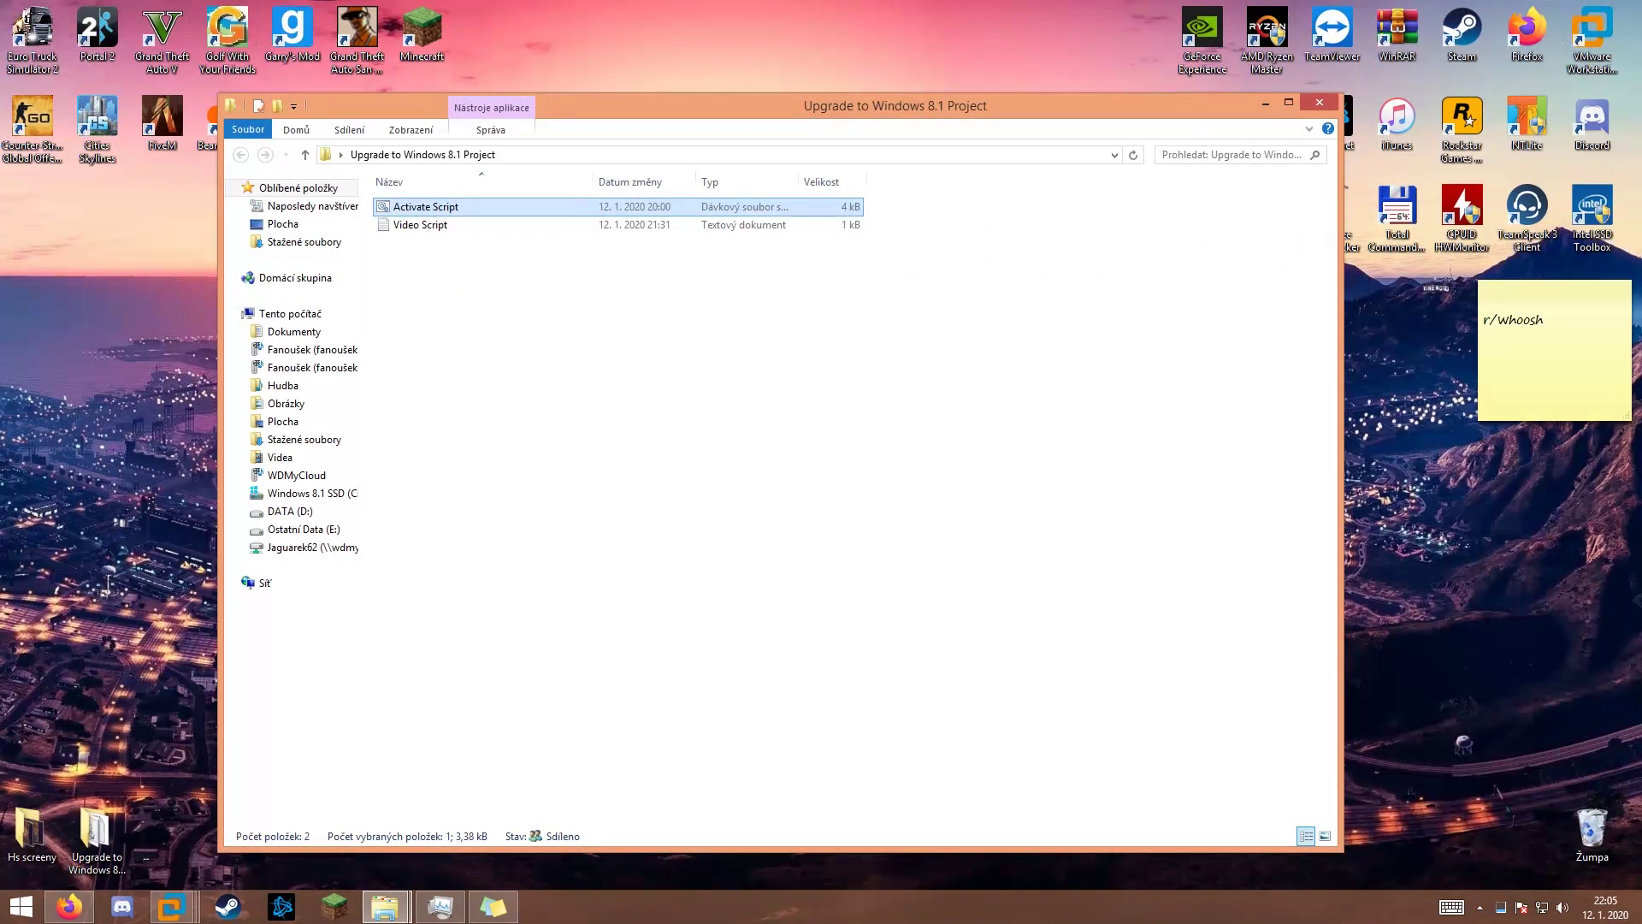
- Close the project folder and return to VMware Workstation to follow the Windows 8.1 installation
{"action": "left_click", "coordinate": [1060, 359]}
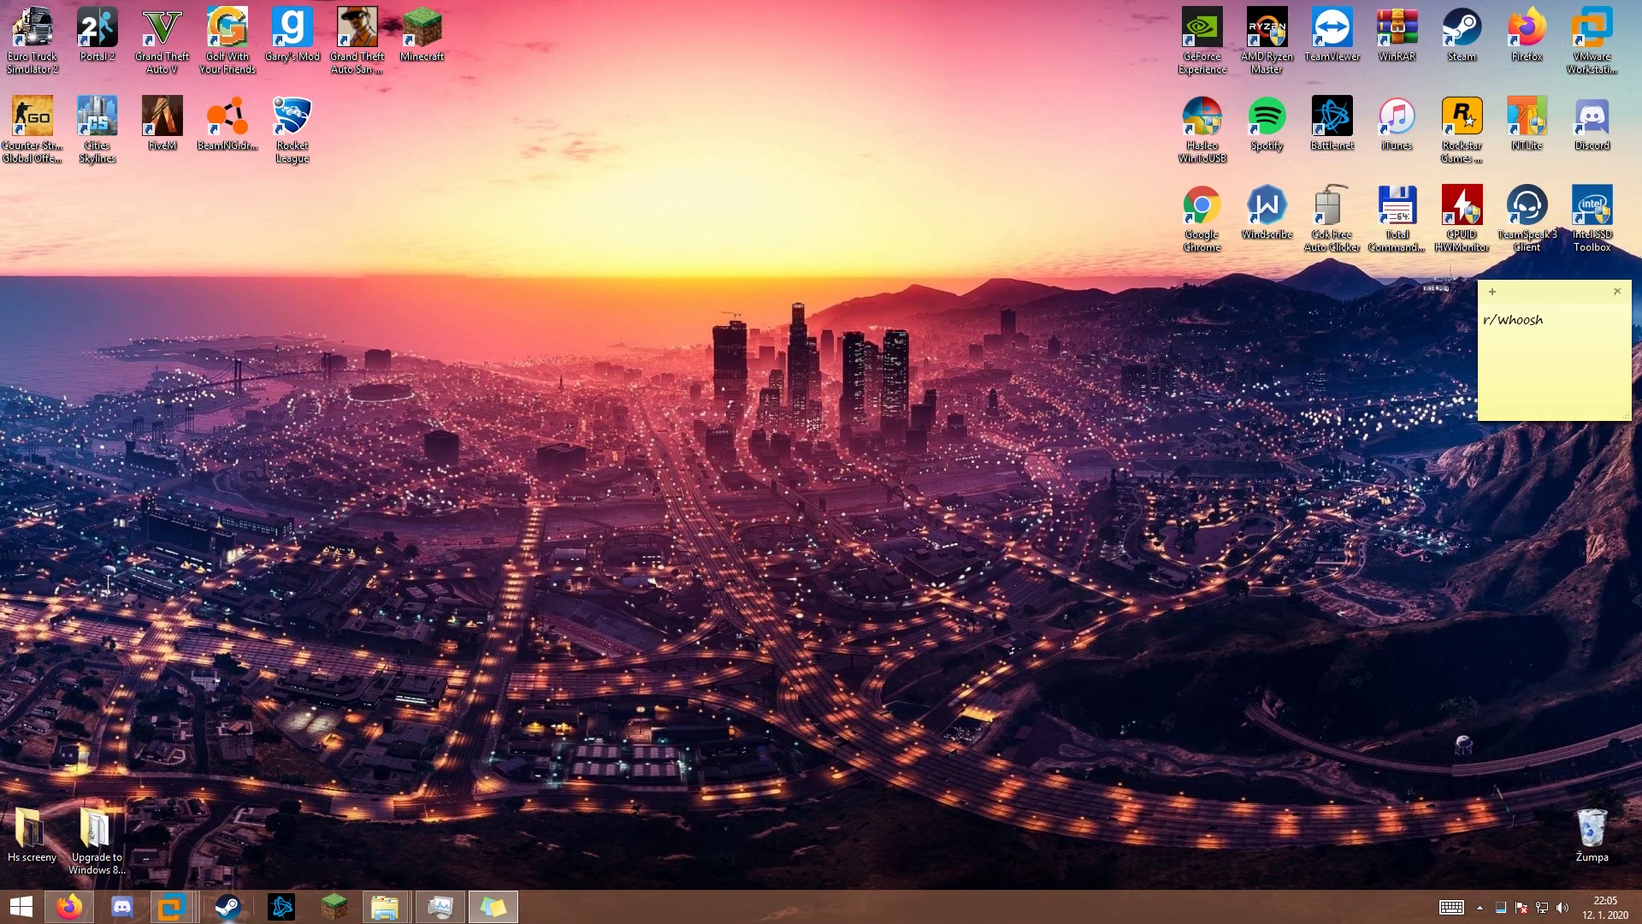
{"action": "left_click", "coordinate": [171, 907]}
{"action": "left_click", "coordinate": [1223, 804]}
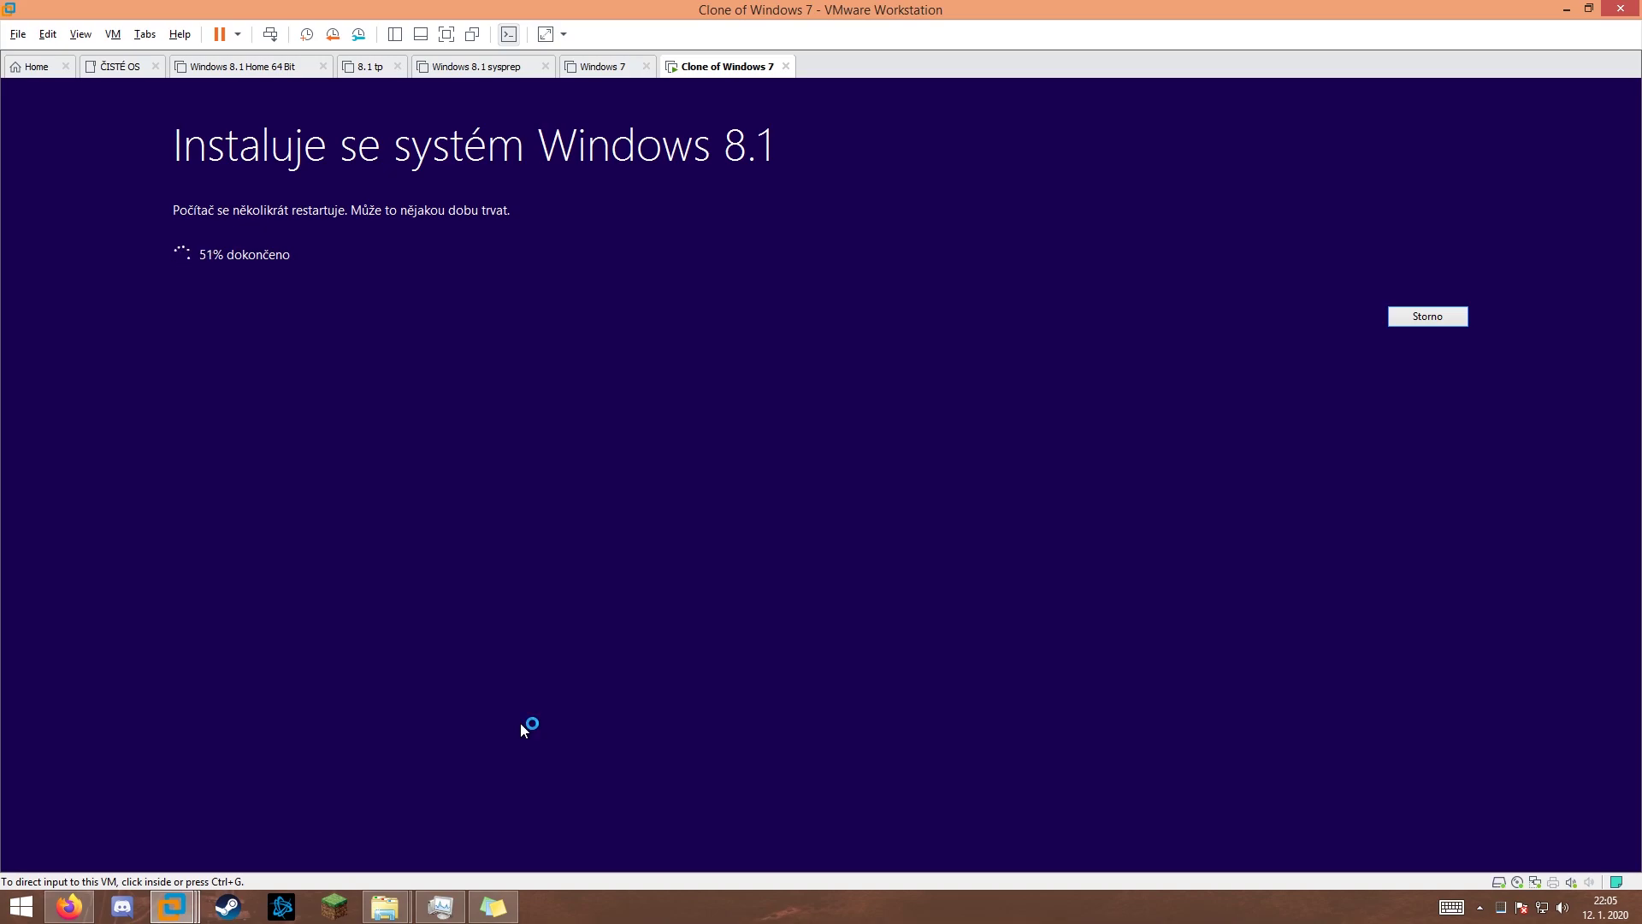
{"action": "left_click", "coordinate": [520, 722]}
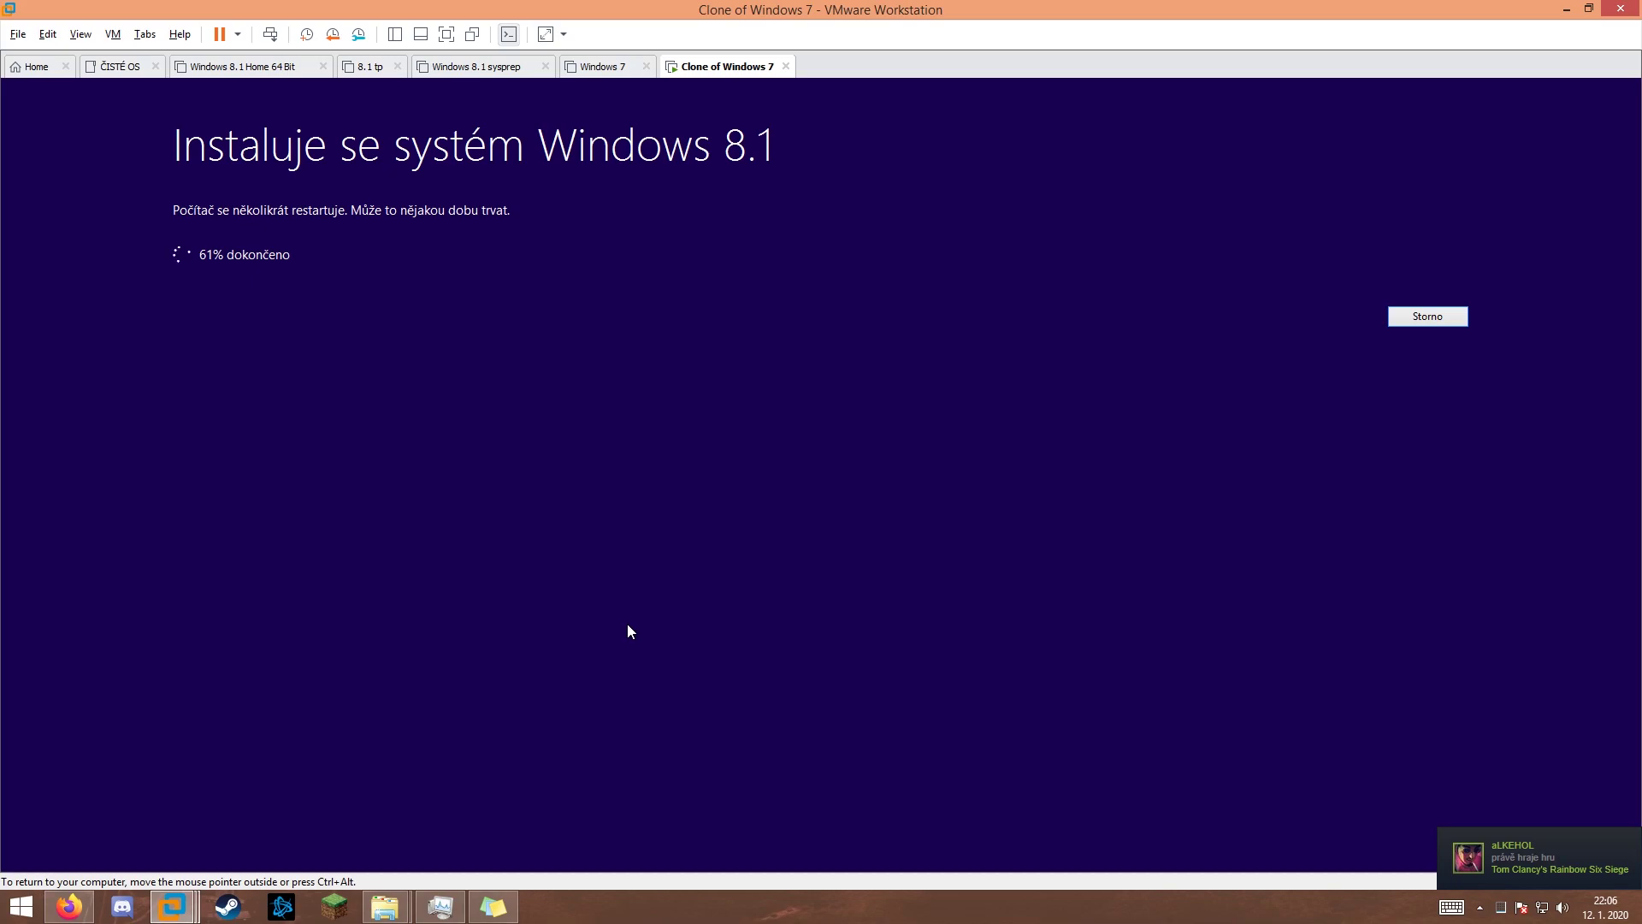
{"action": "key", "text": "ctrl+alt"}
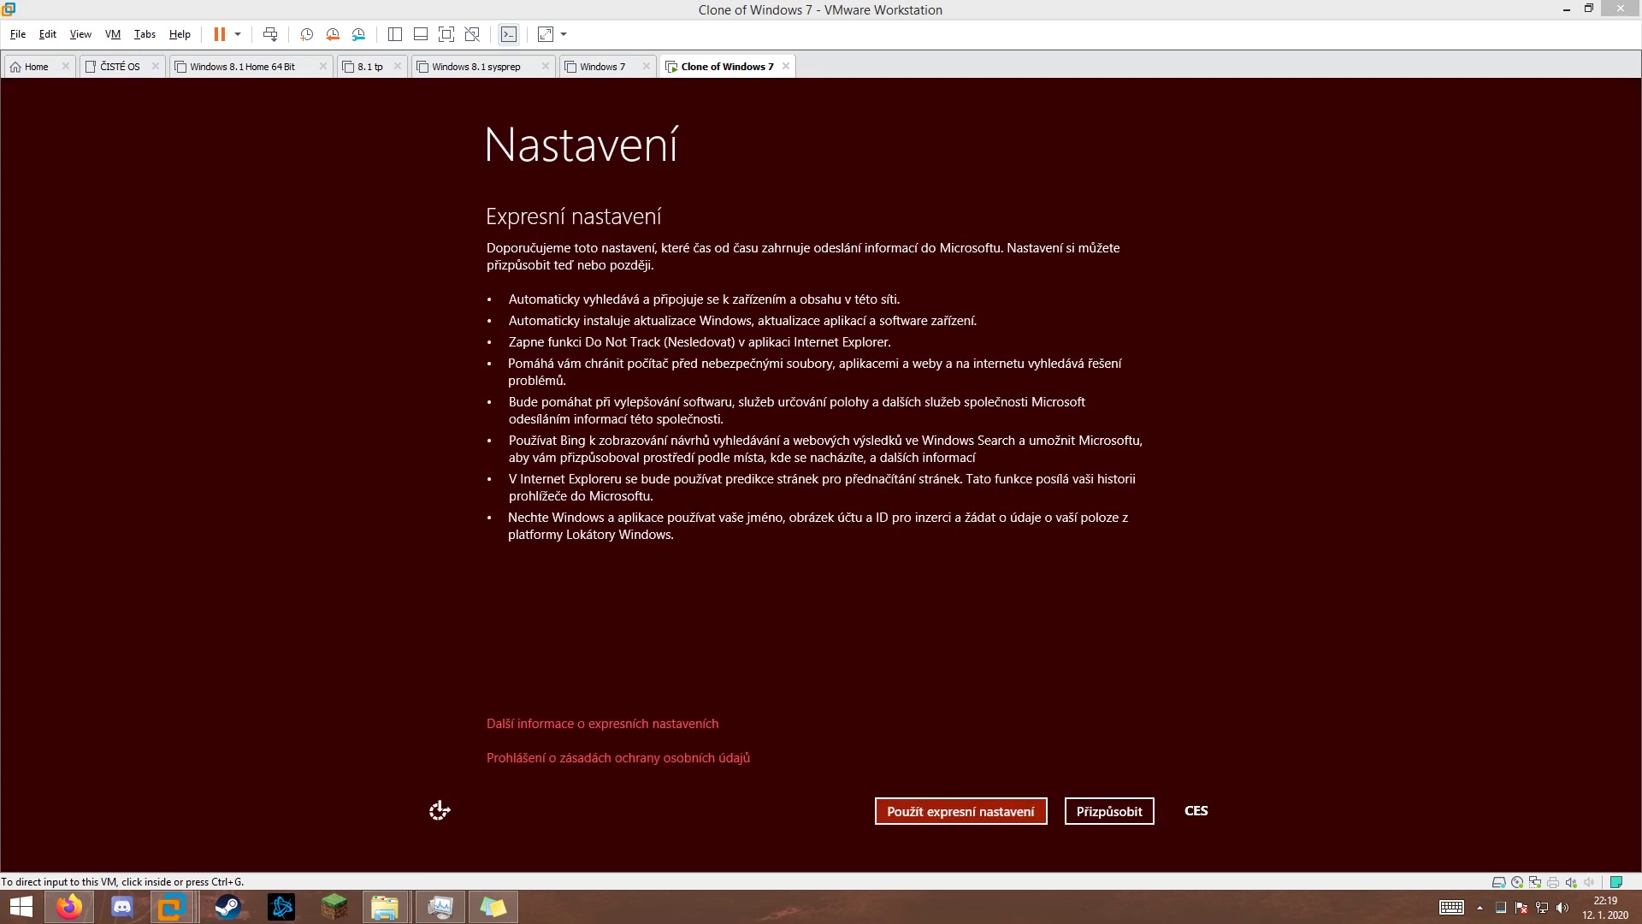
- Choose to customize the Windows settings, answer Ano for home and work networks, and review the Windows Update options
{"action": "left_click", "coordinate": [1109, 811]}
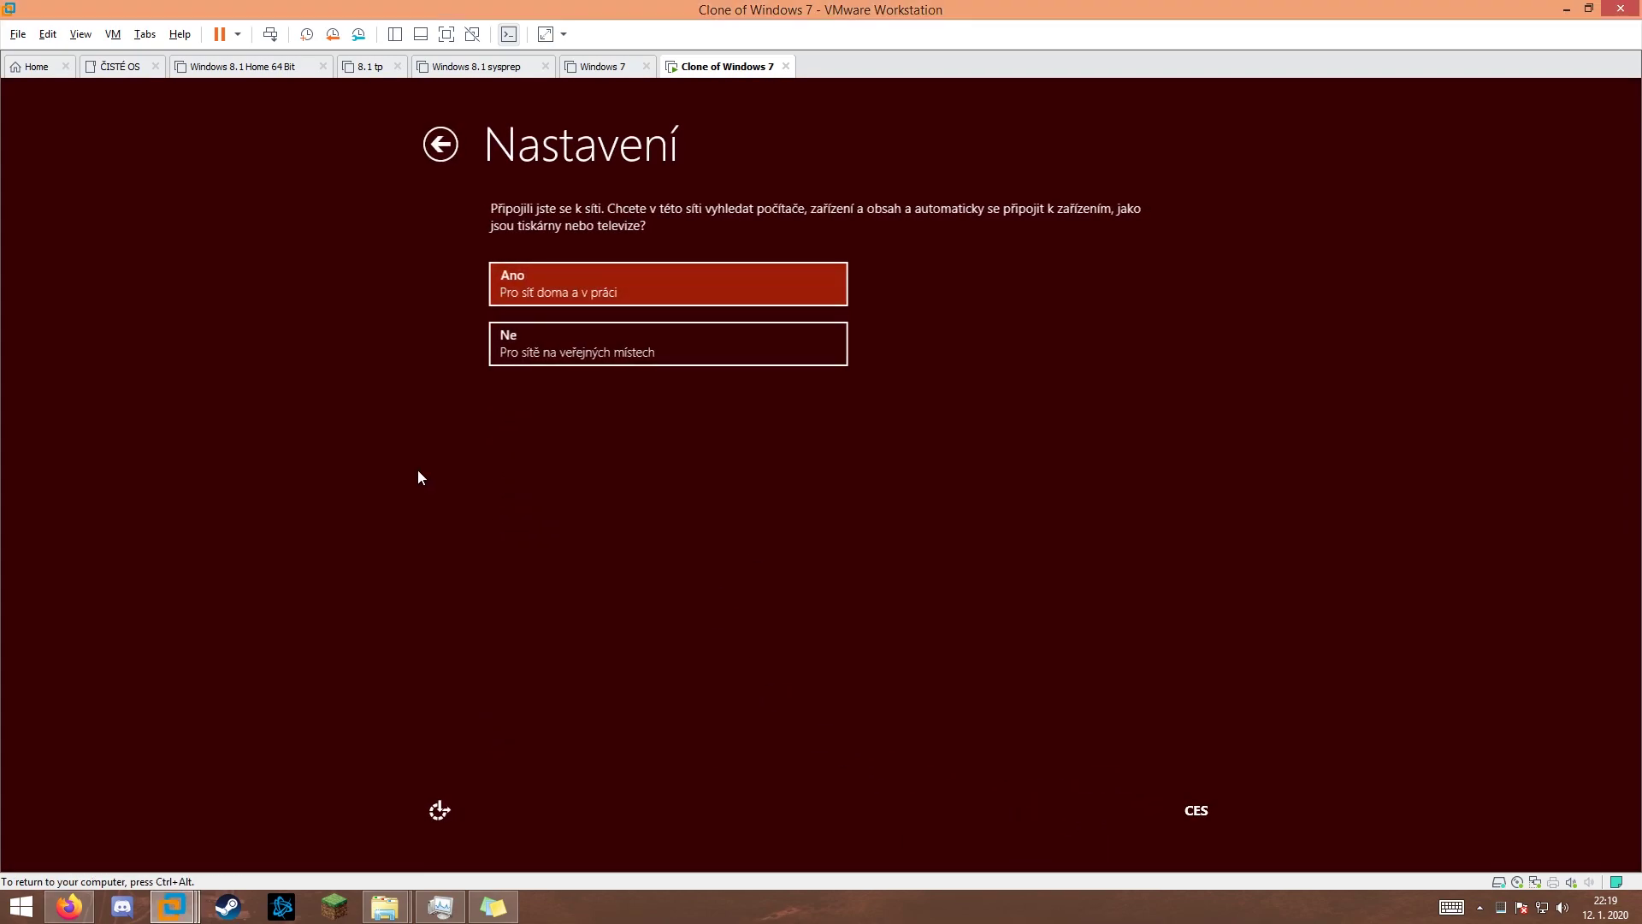
{"action": "left_click", "coordinate": [659, 291]}
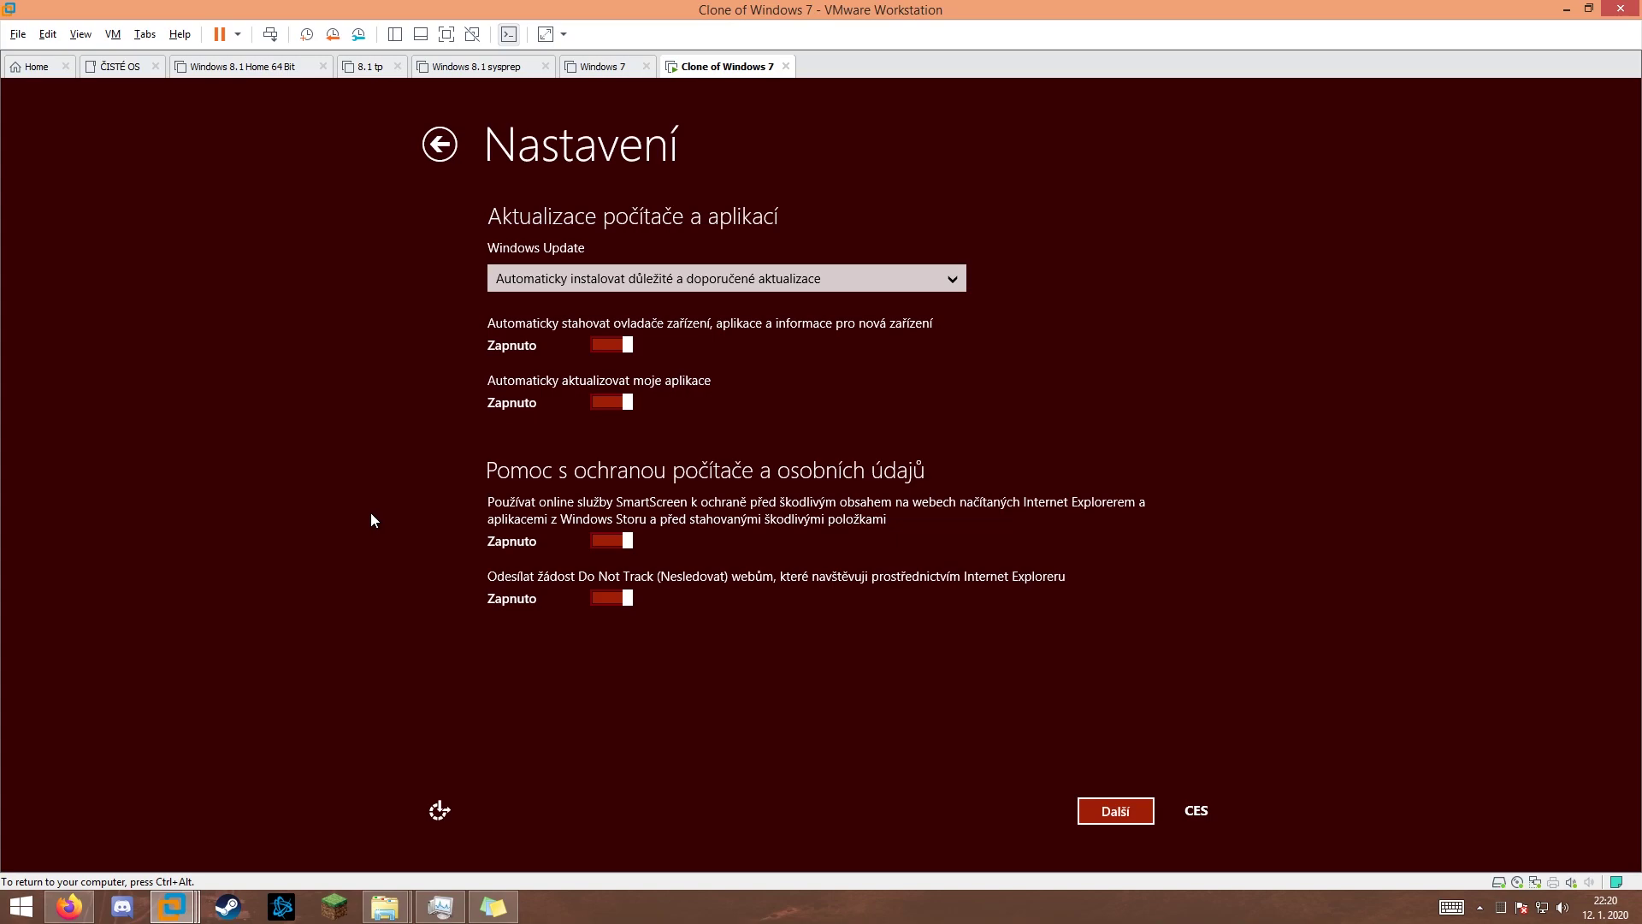
{"action": "left_click", "coordinate": [729, 278]}
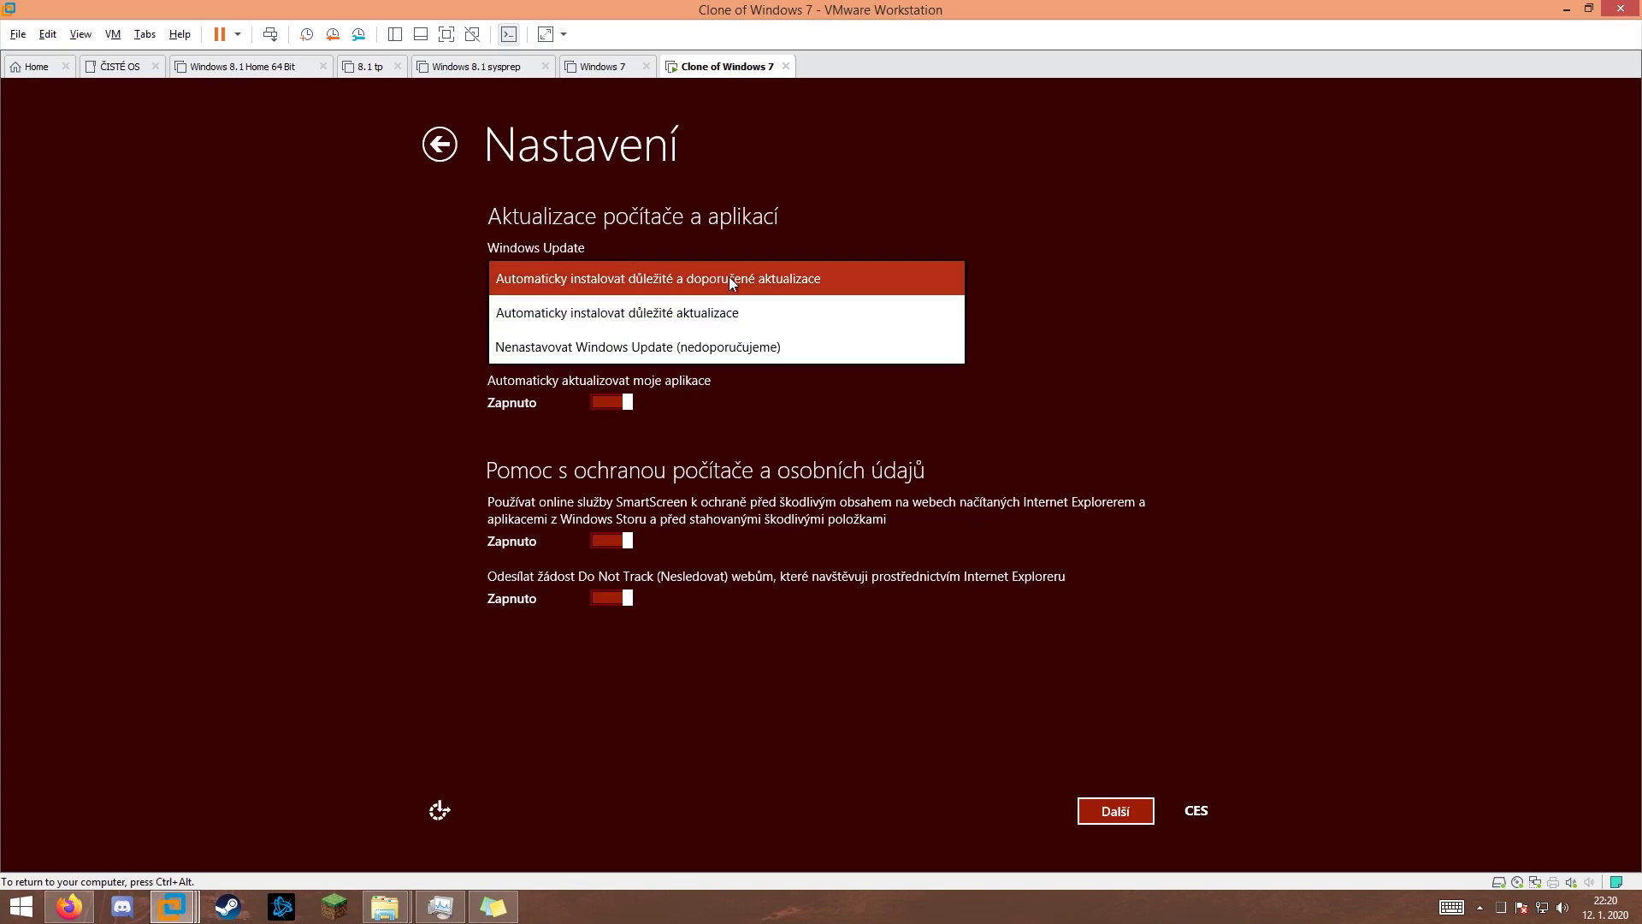
{"action": "left_click", "coordinate": [1329, 419]}
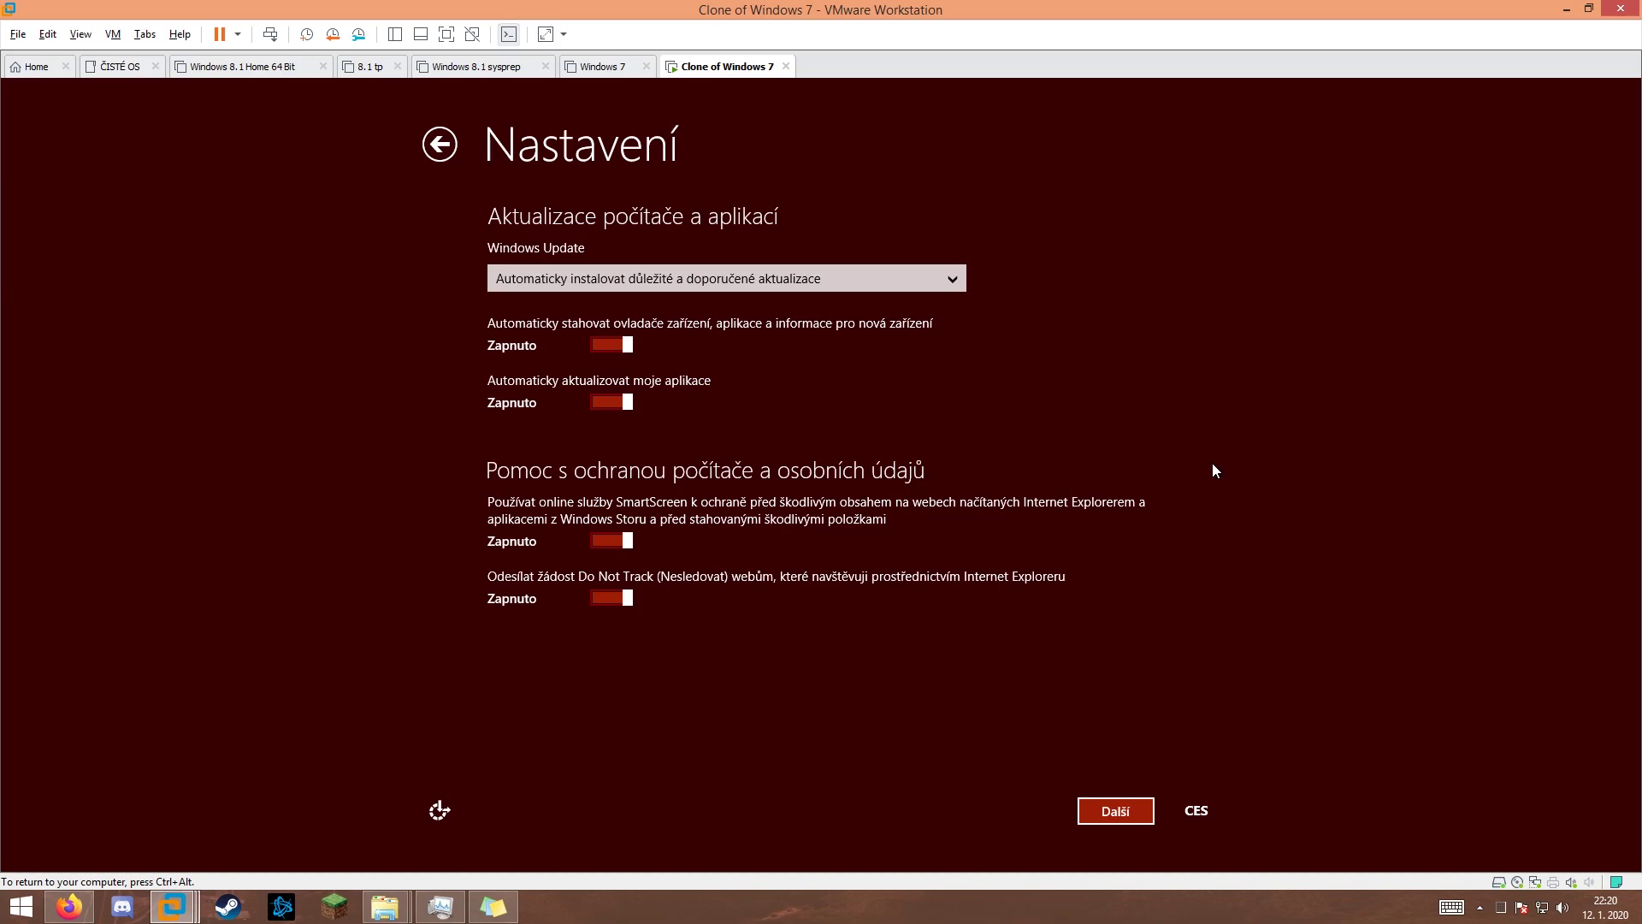
- Check the host computer's Action Center messages and return to the virtual machine's setup
{"action": "key", "text": "ctrl+alt"}
{"action": "left_click", "coordinate": [1521, 908]}
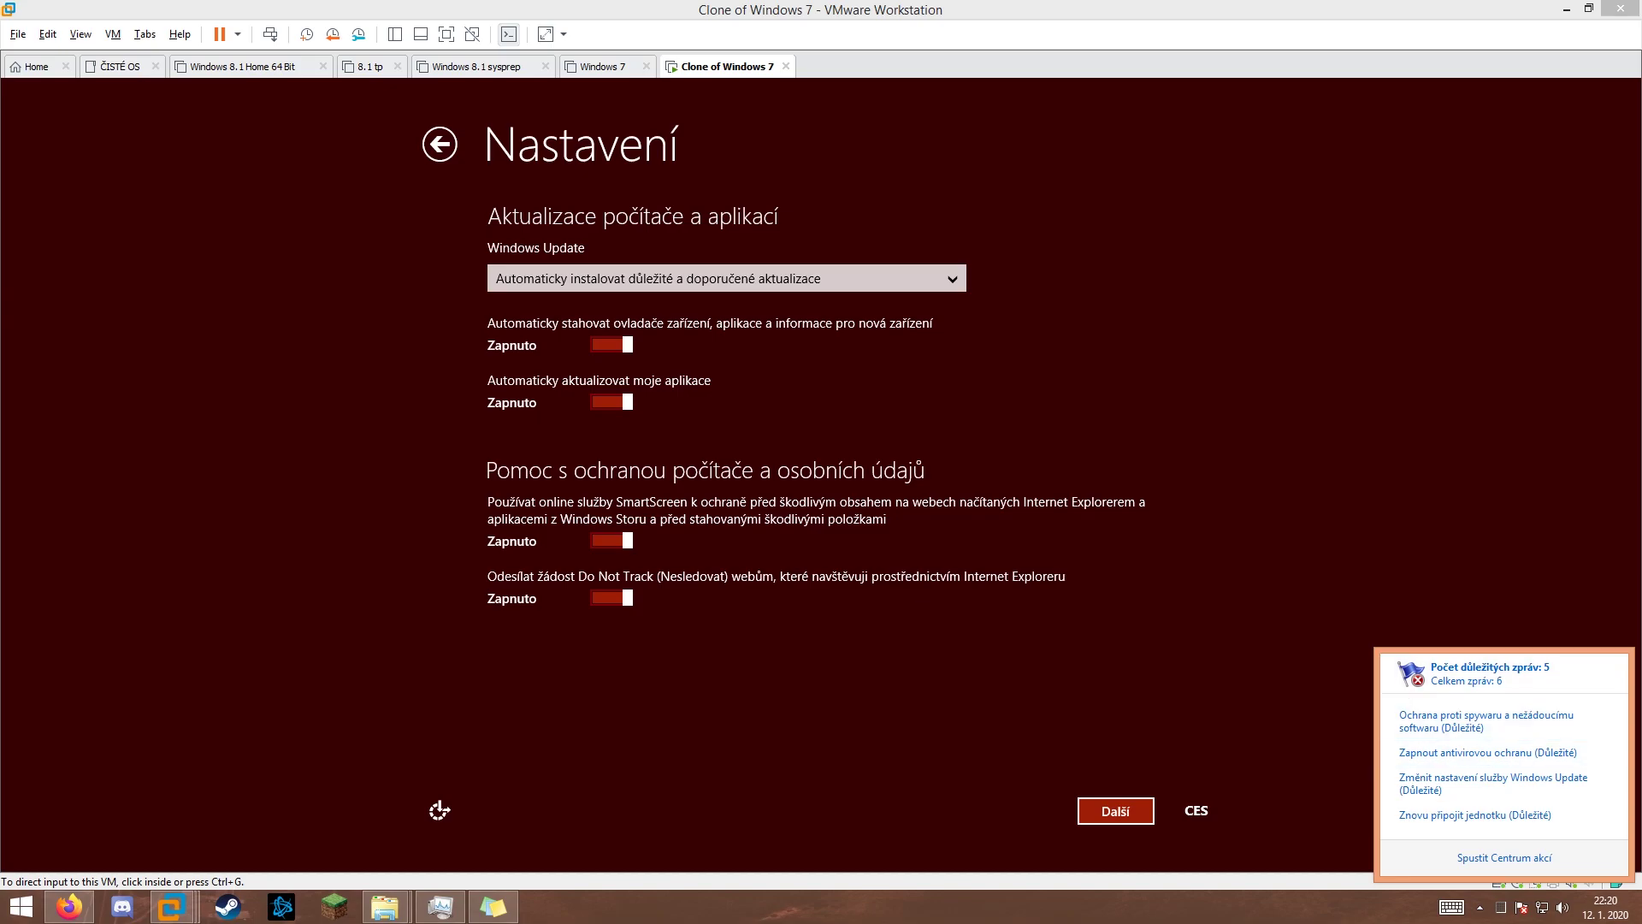
{"action": "left_click", "coordinate": [1521, 908]}
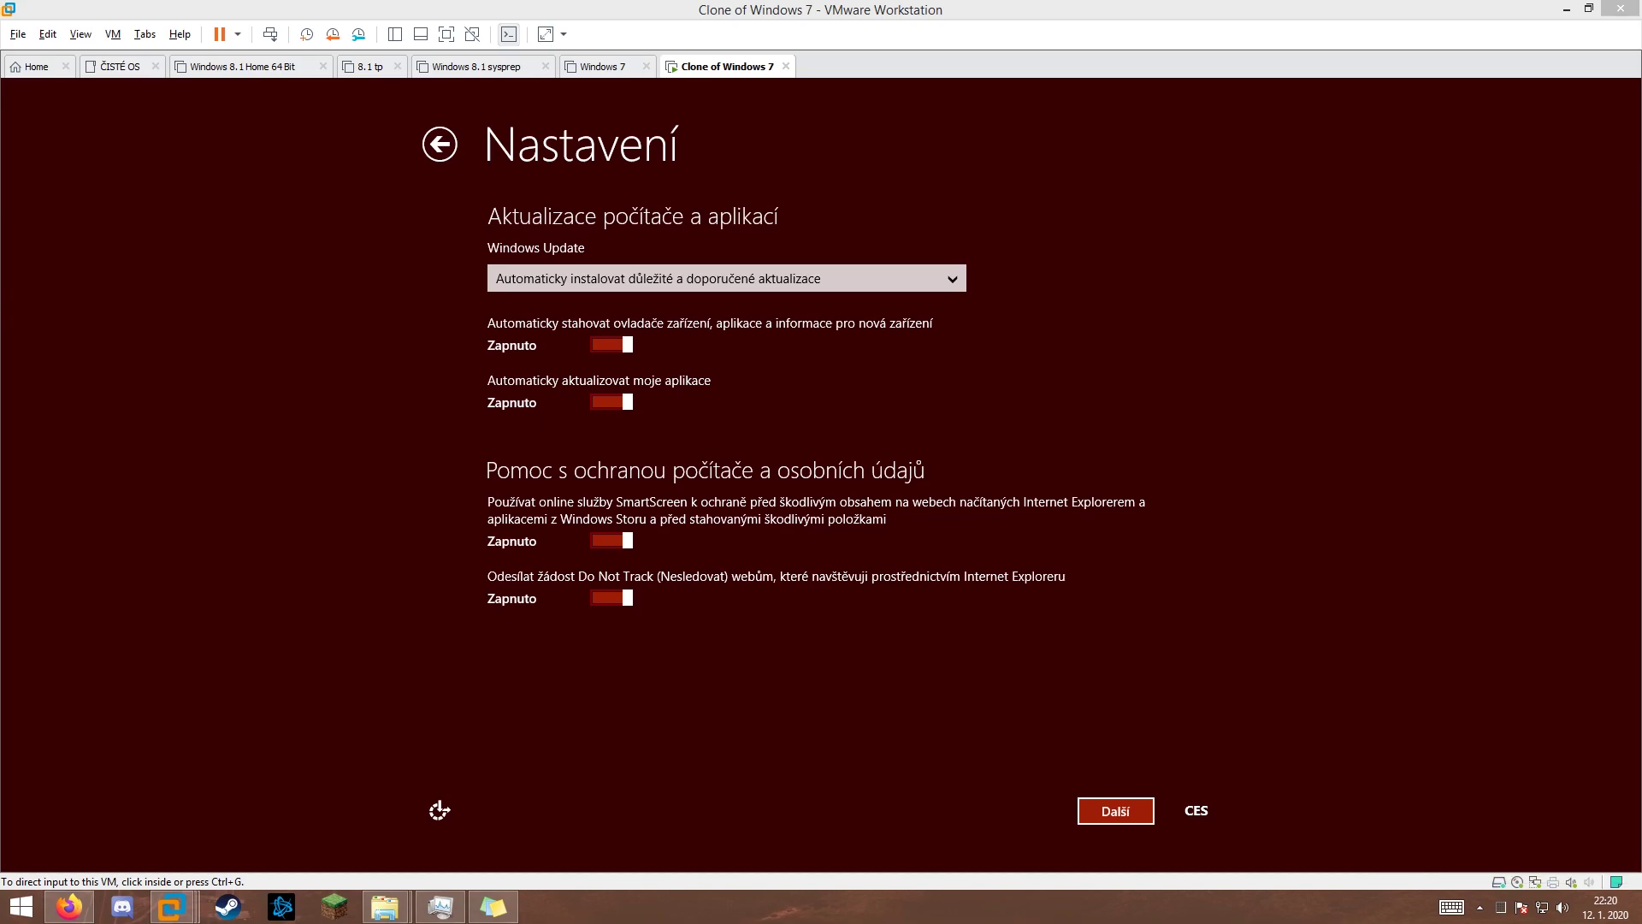
{"action": "left_click", "coordinate": [1214, 470]}
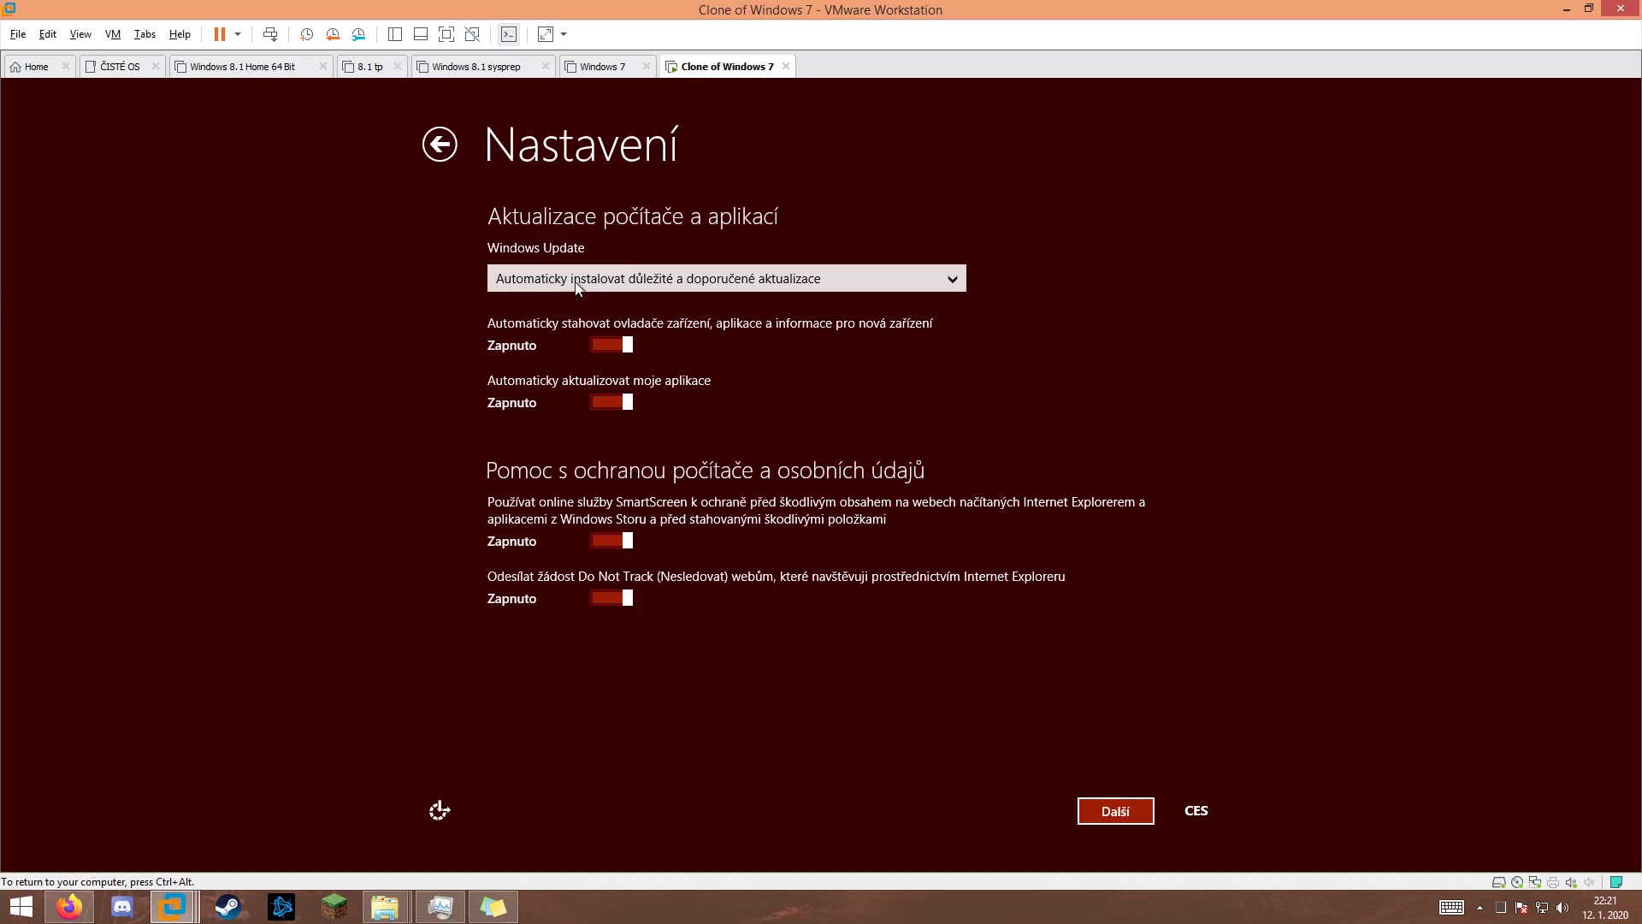
- Accept the update and protection settings, and turn off Windows error reporting and the Internet Explorer compatibility lists
{"action": "left_click", "coordinate": [1112, 812]}
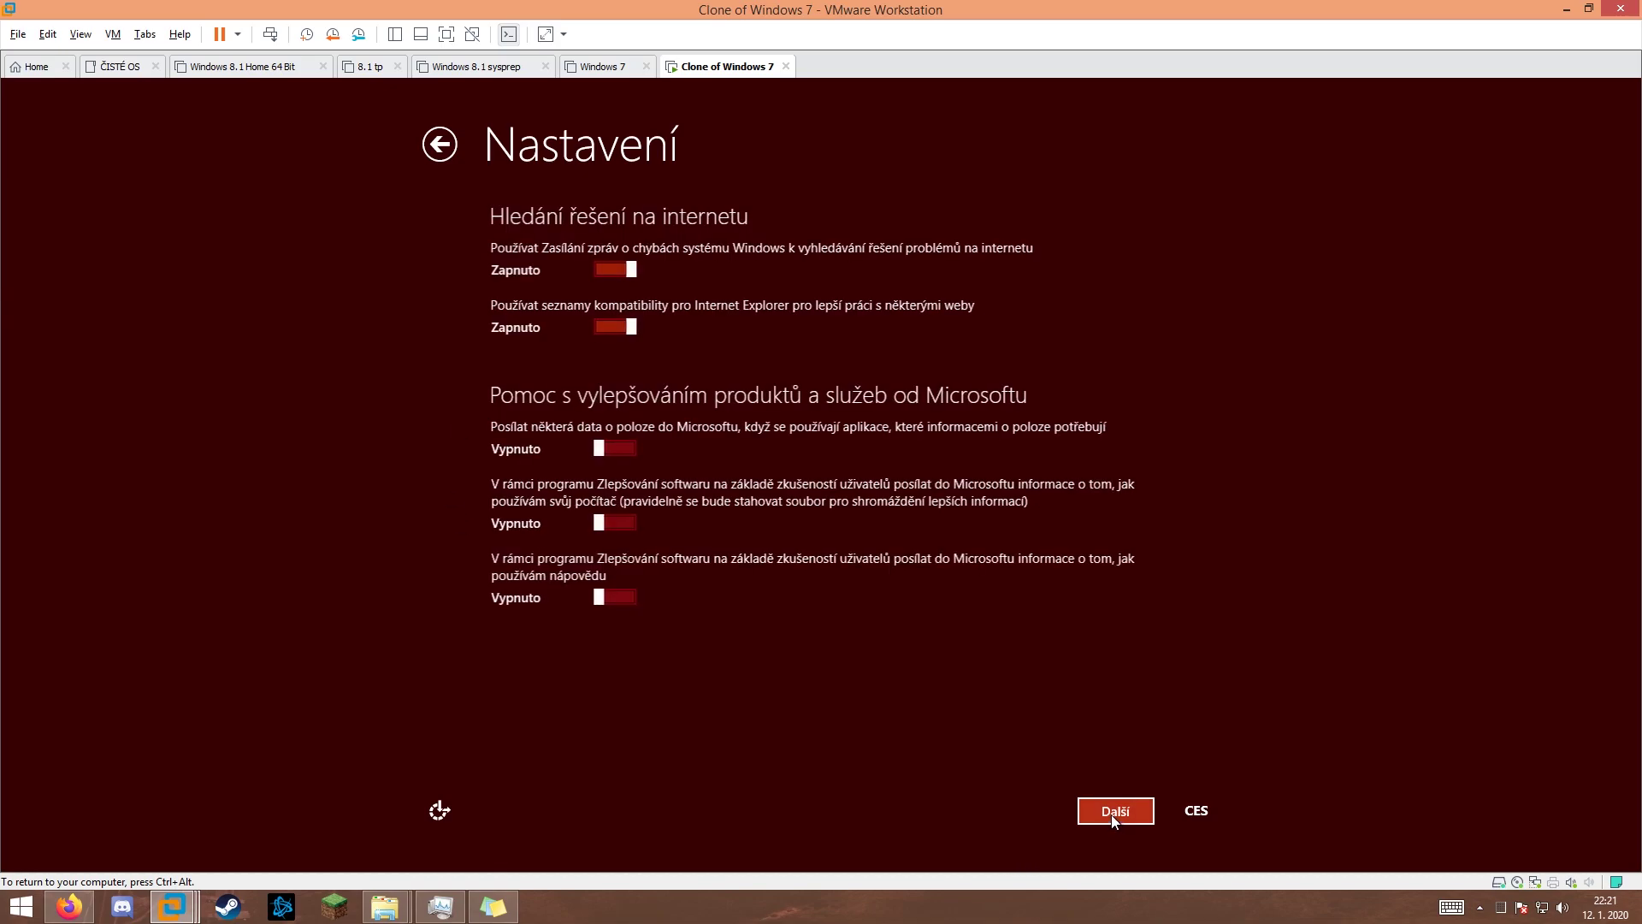
{"action": "left_click", "coordinate": [564, 269]}
{"action": "left_click", "coordinate": [612, 328]}
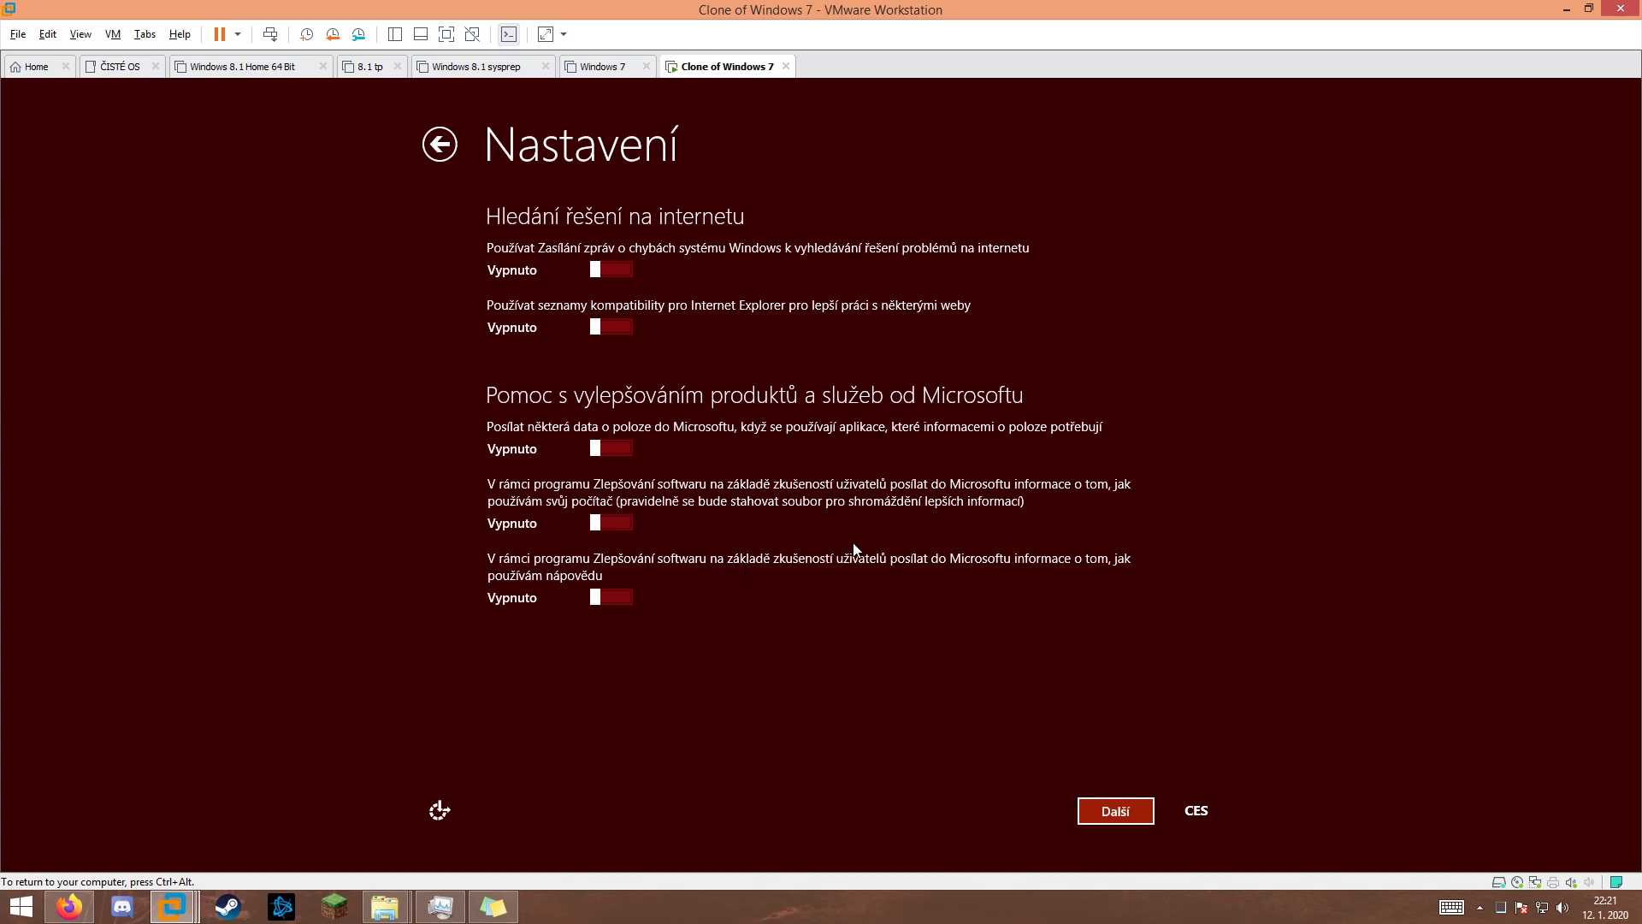
- Continue to the information-sharing settings and turn off Bing search suggestions and Internet Explorer page prediction
{"action": "left_click", "coordinate": [1115, 809]}
{"action": "left_click", "coordinate": [610, 286]}
{"action": "left_click", "coordinate": [610, 361]}
{"action": "left_click", "coordinate": [611, 421]}
{"action": "left_click", "coordinate": [605, 421]}
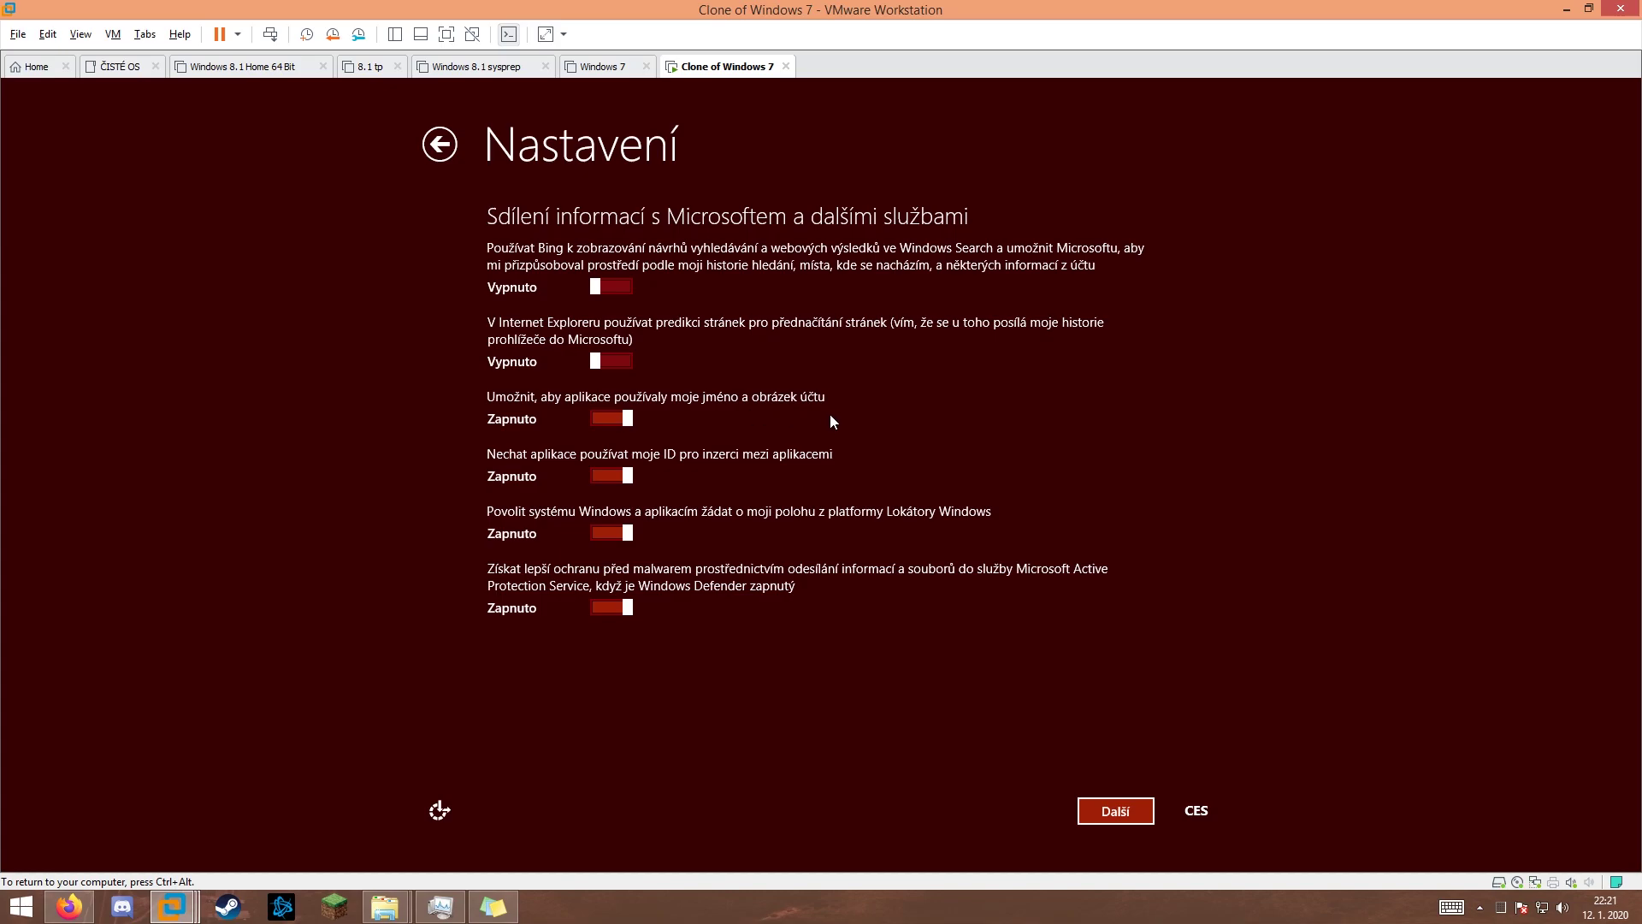
- Turn off the advertising ID, location access and Microsoft Active Protection Service reporting, and continue the setup
{"action": "left_click", "coordinate": [609, 477]}
{"action": "left_click", "coordinate": [609, 533]}
{"action": "left_click", "coordinate": [607, 606]}
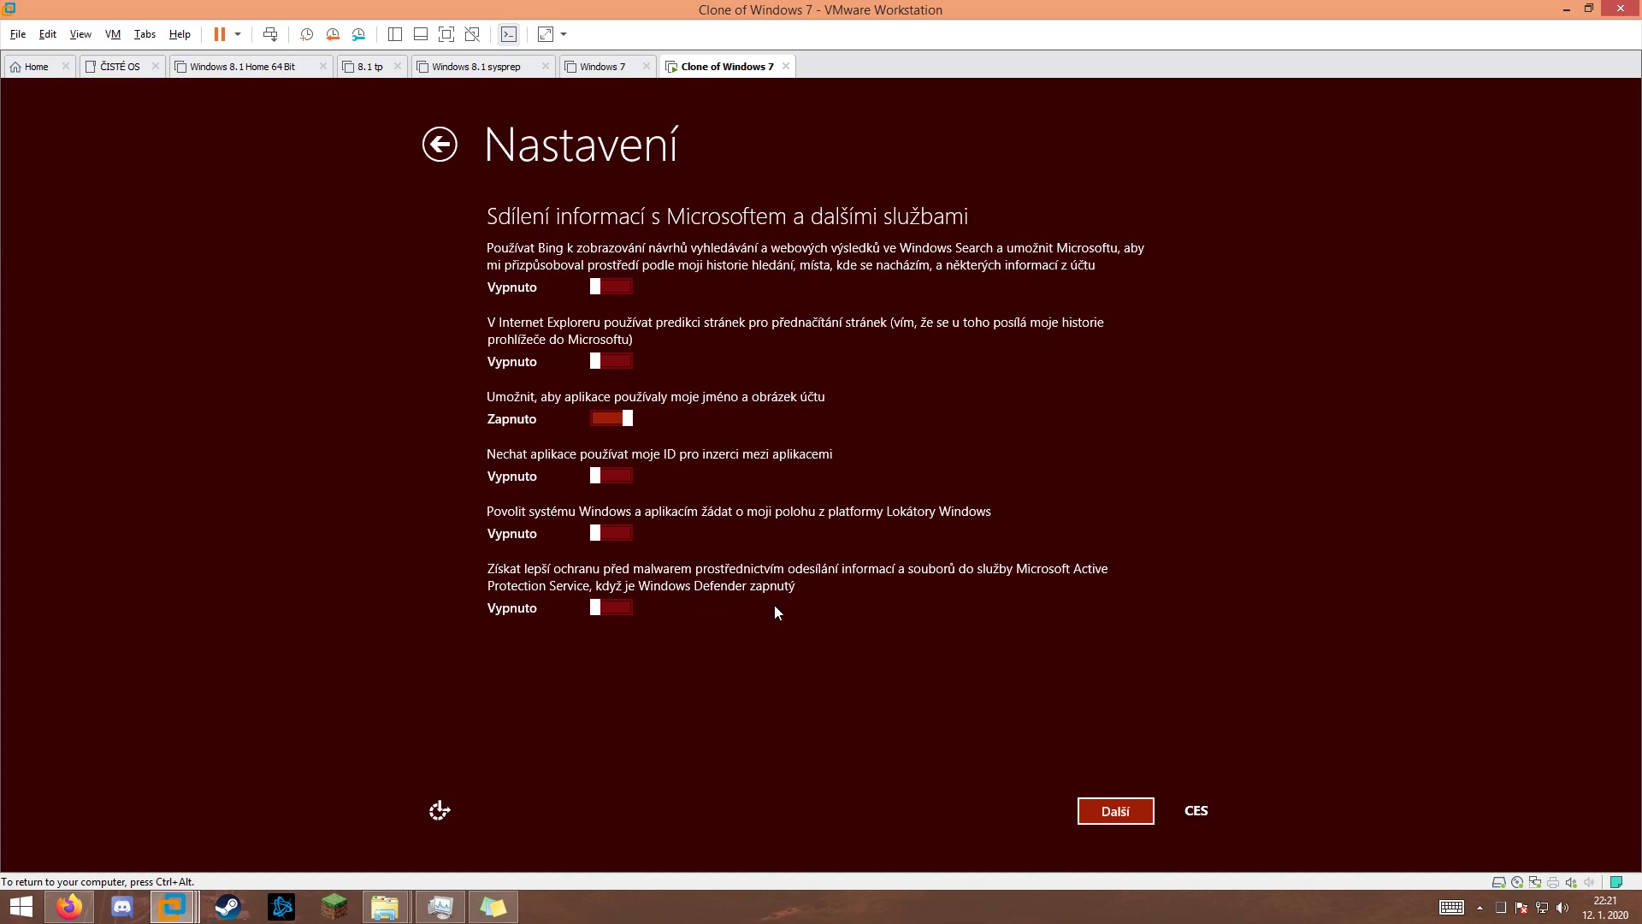
{"action": "left_click", "coordinate": [1114, 810]}
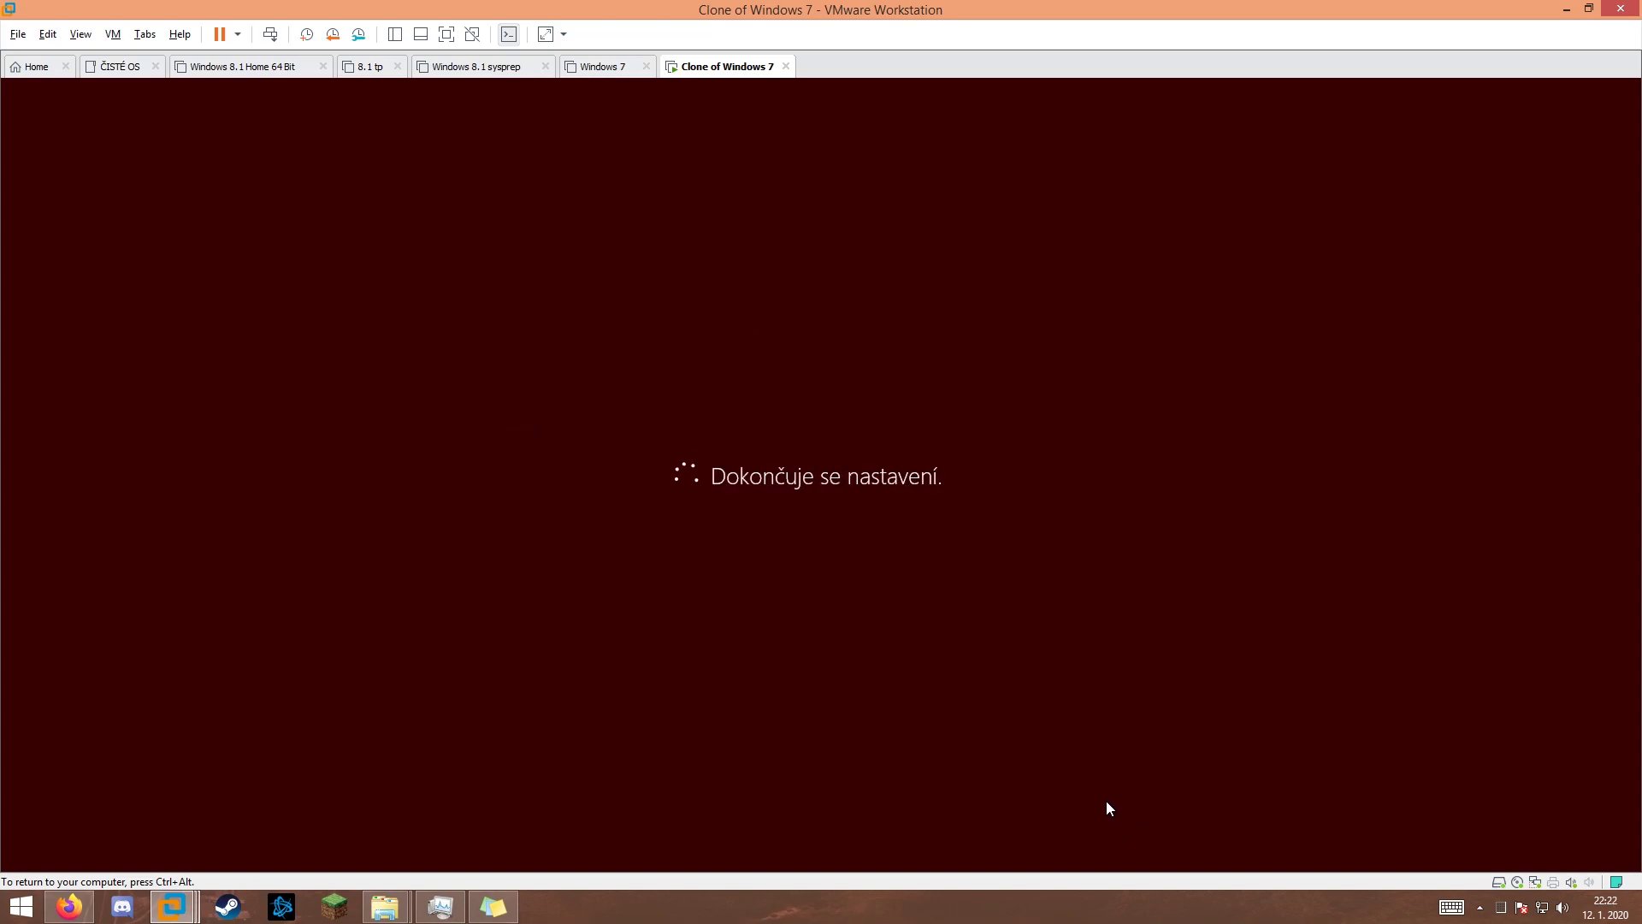
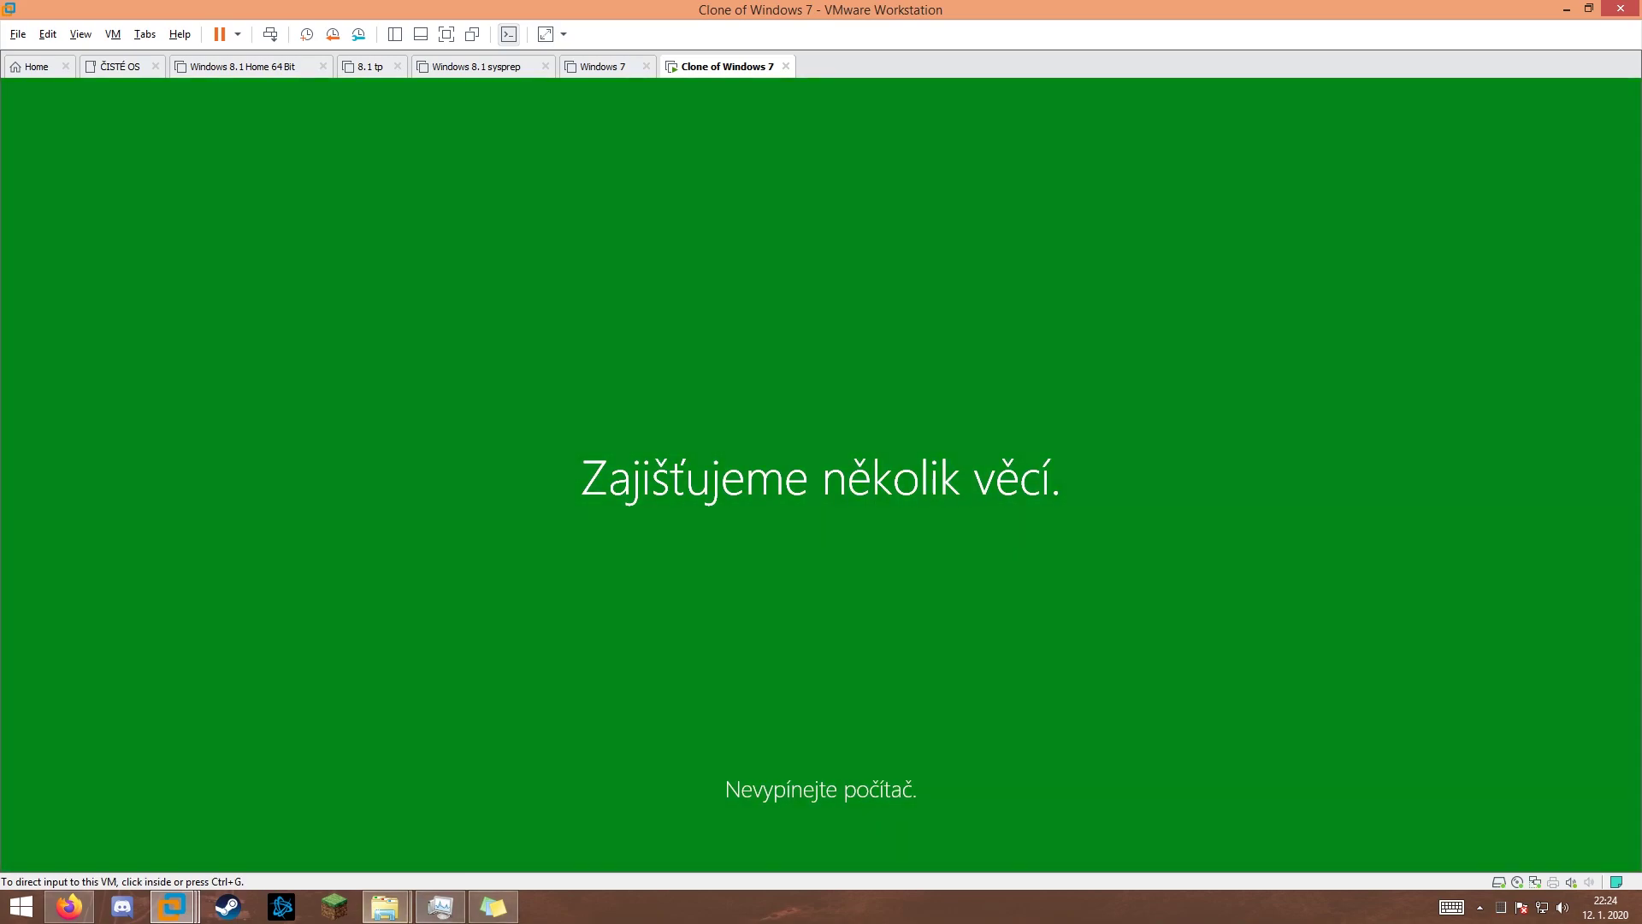
{"action": "left_click", "coordinate": [387, 906]}
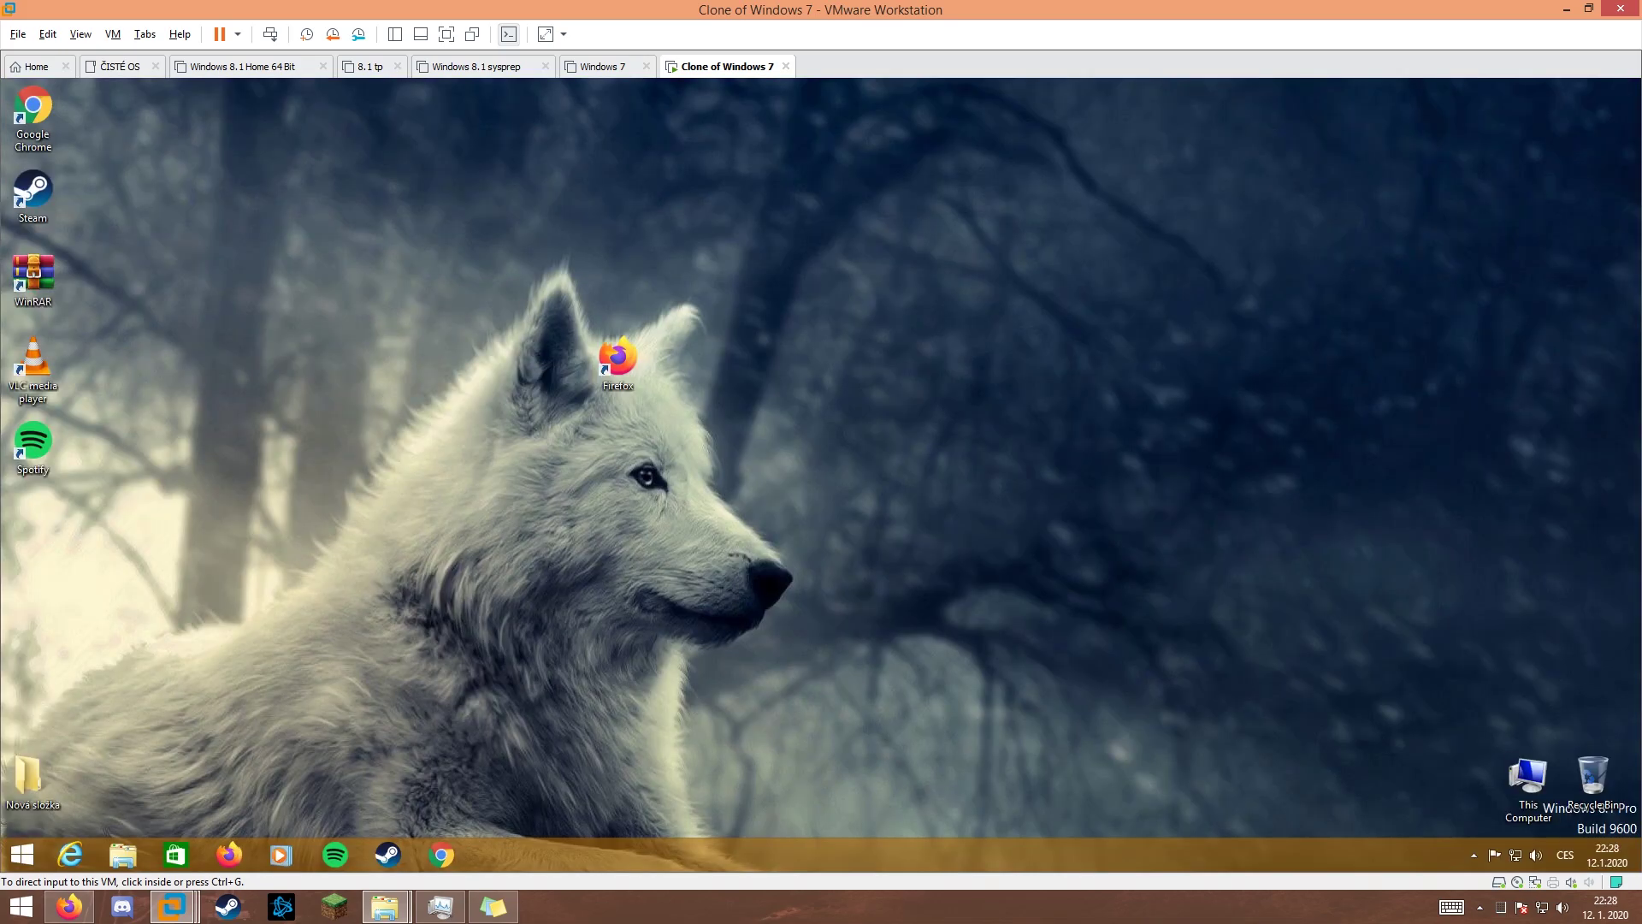
{"action": "left_click", "coordinate": [732, 531]}
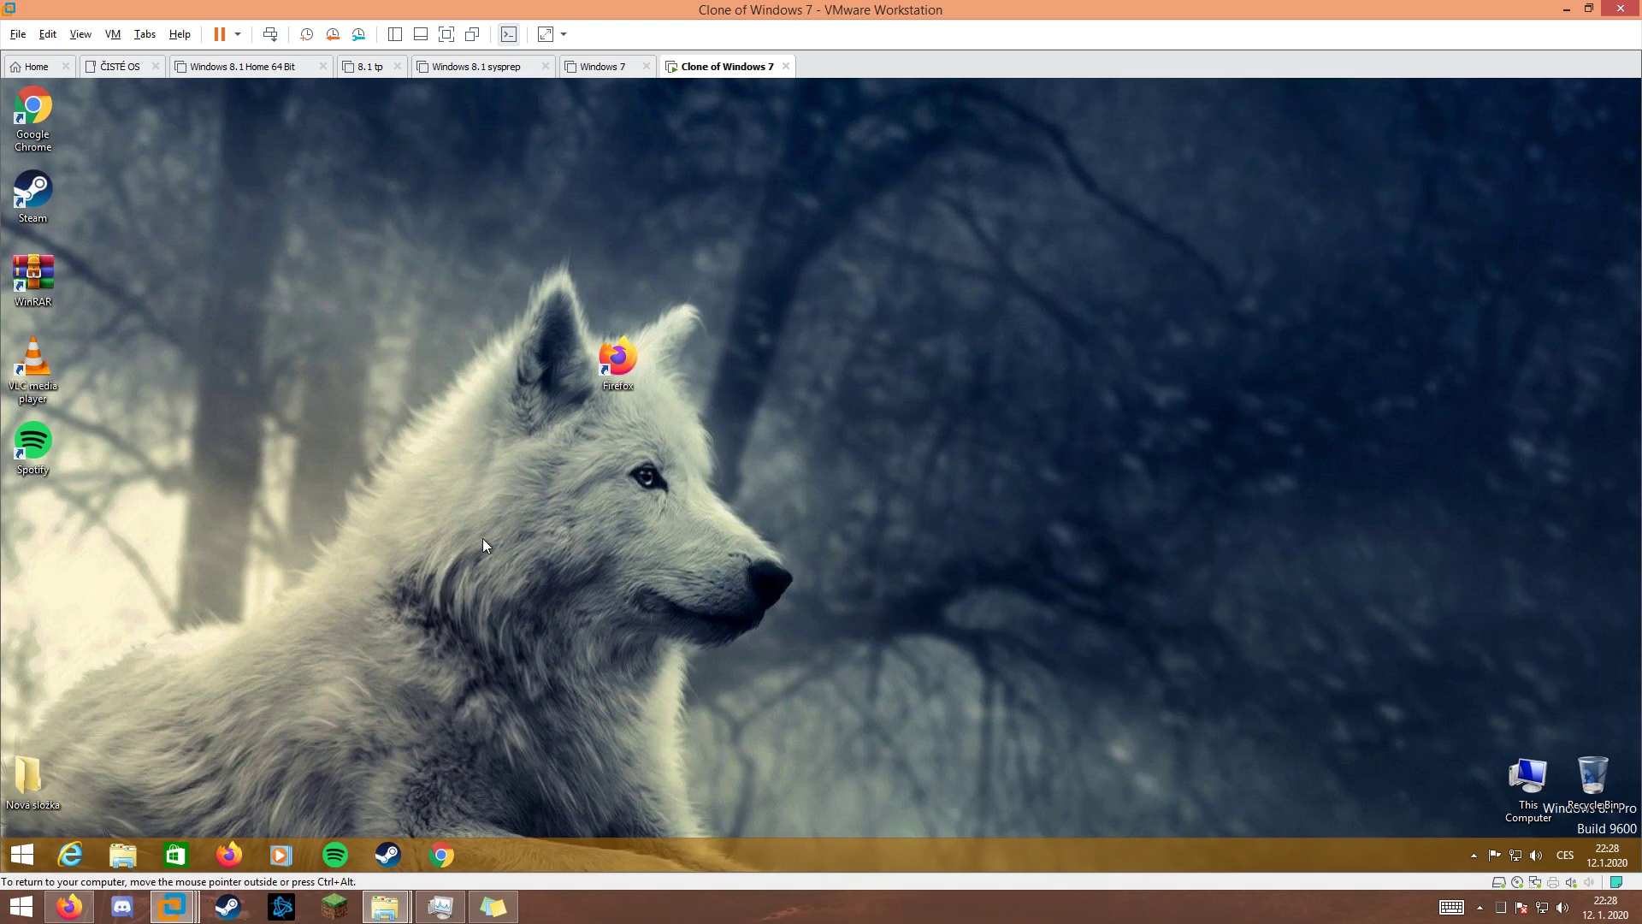
{"action": "left_click_drag", "start_coordinate": [185, 442], "coordinate": [967, 705]}
- Open Computer Management for This Computer from the virtual machine's File Explorer and display the Device Manager
{"action": "left_click", "coordinate": [123, 854]}
{"action": "left_click_drag", "start_coordinate": [723, 313], "coordinate": [806, 259]}
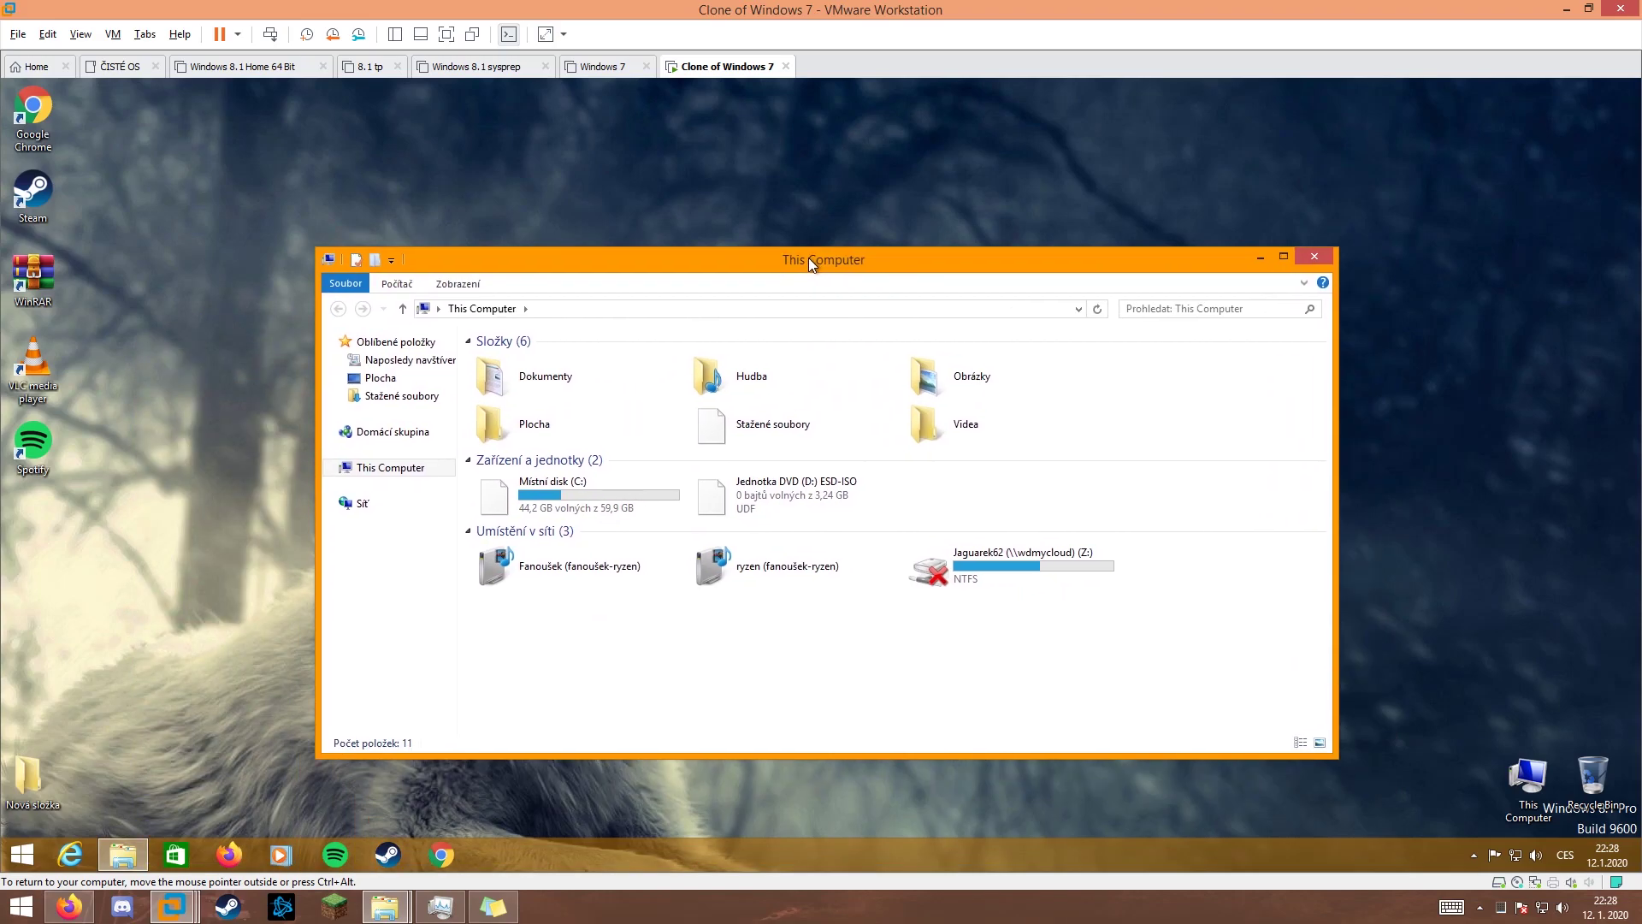
{"action": "right_click", "coordinate": [414, 465]}
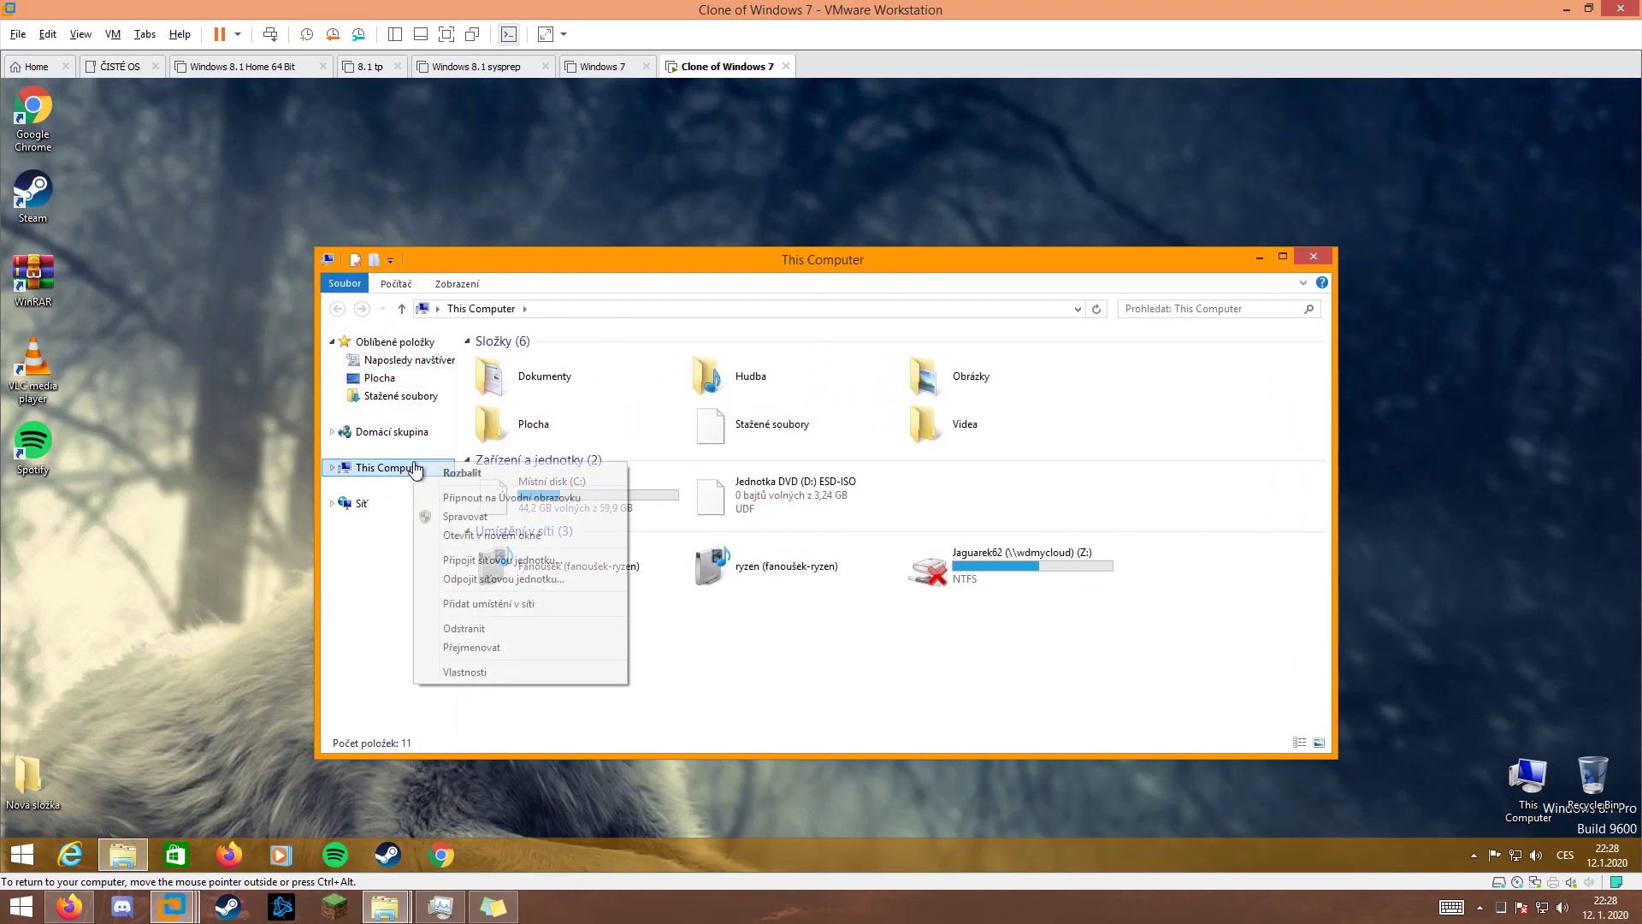
{"action": "left_click", "coordinate": [462, 517]}
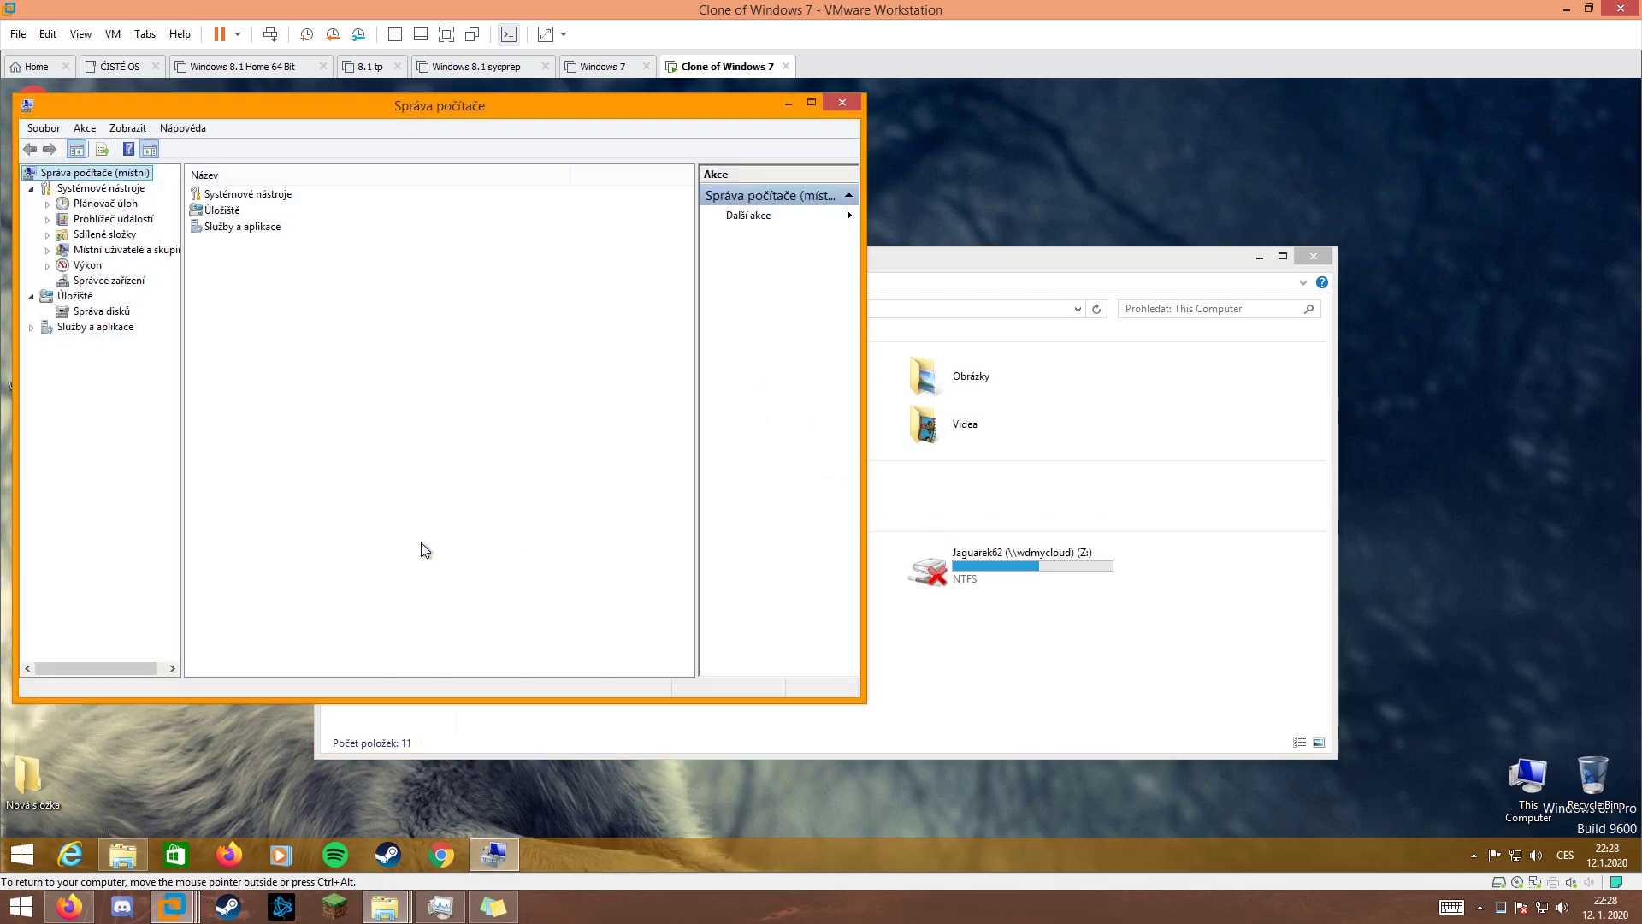
{"action": "left_click", "coordinate": [77, 283]}
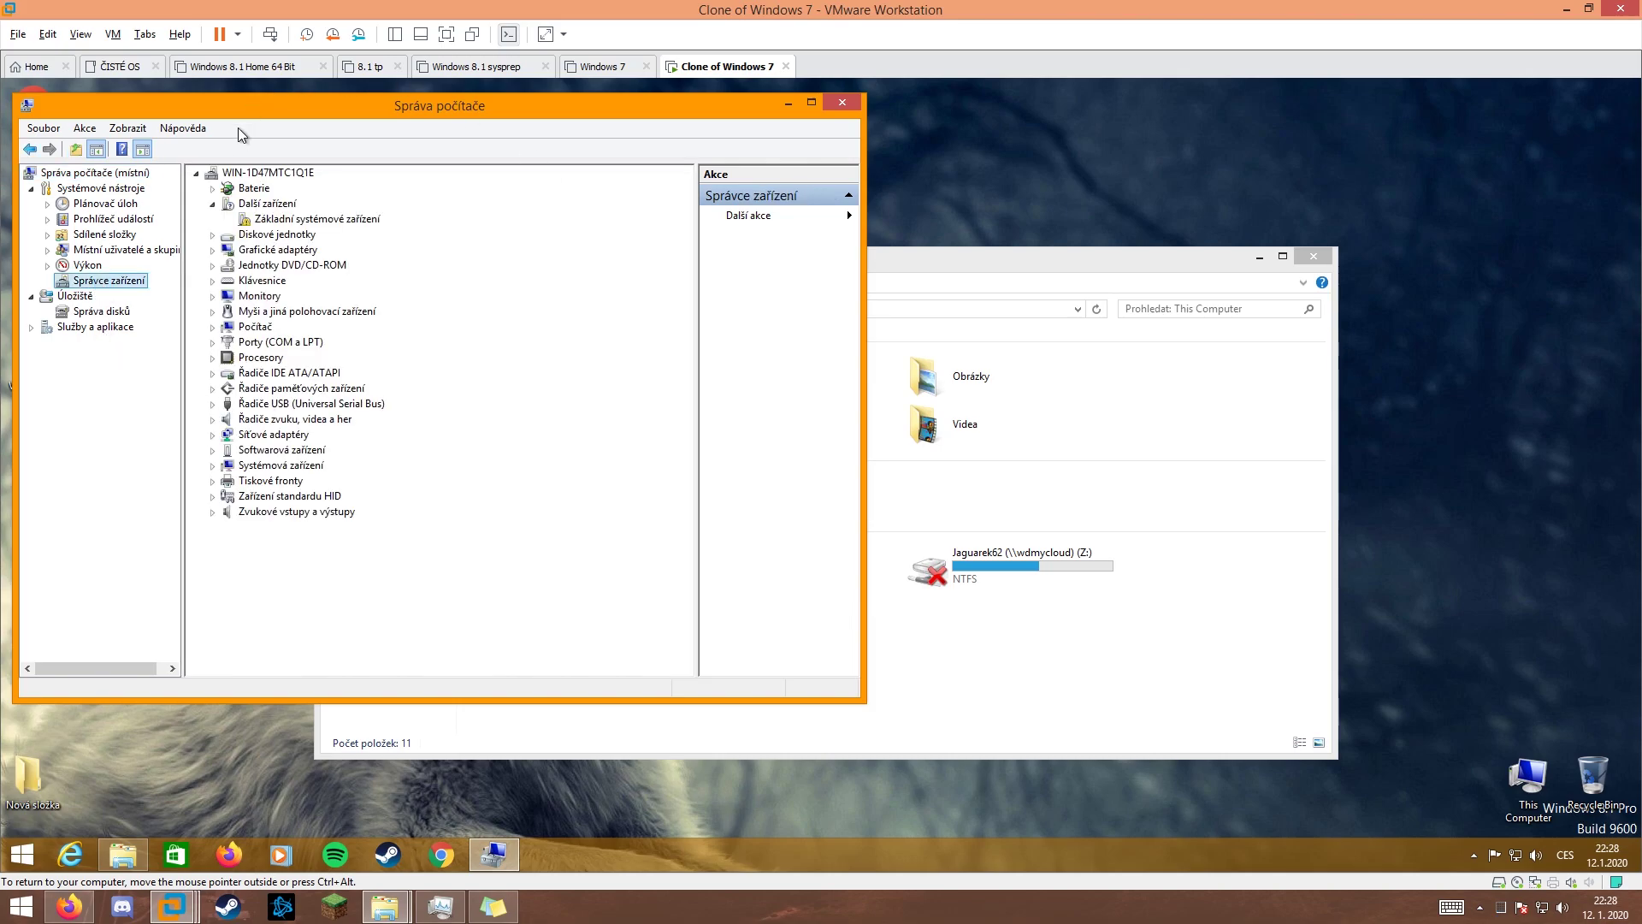
{"action": "left_click_drag", "start_coordinate": [393, 117], "coordinate": [784, 193]}
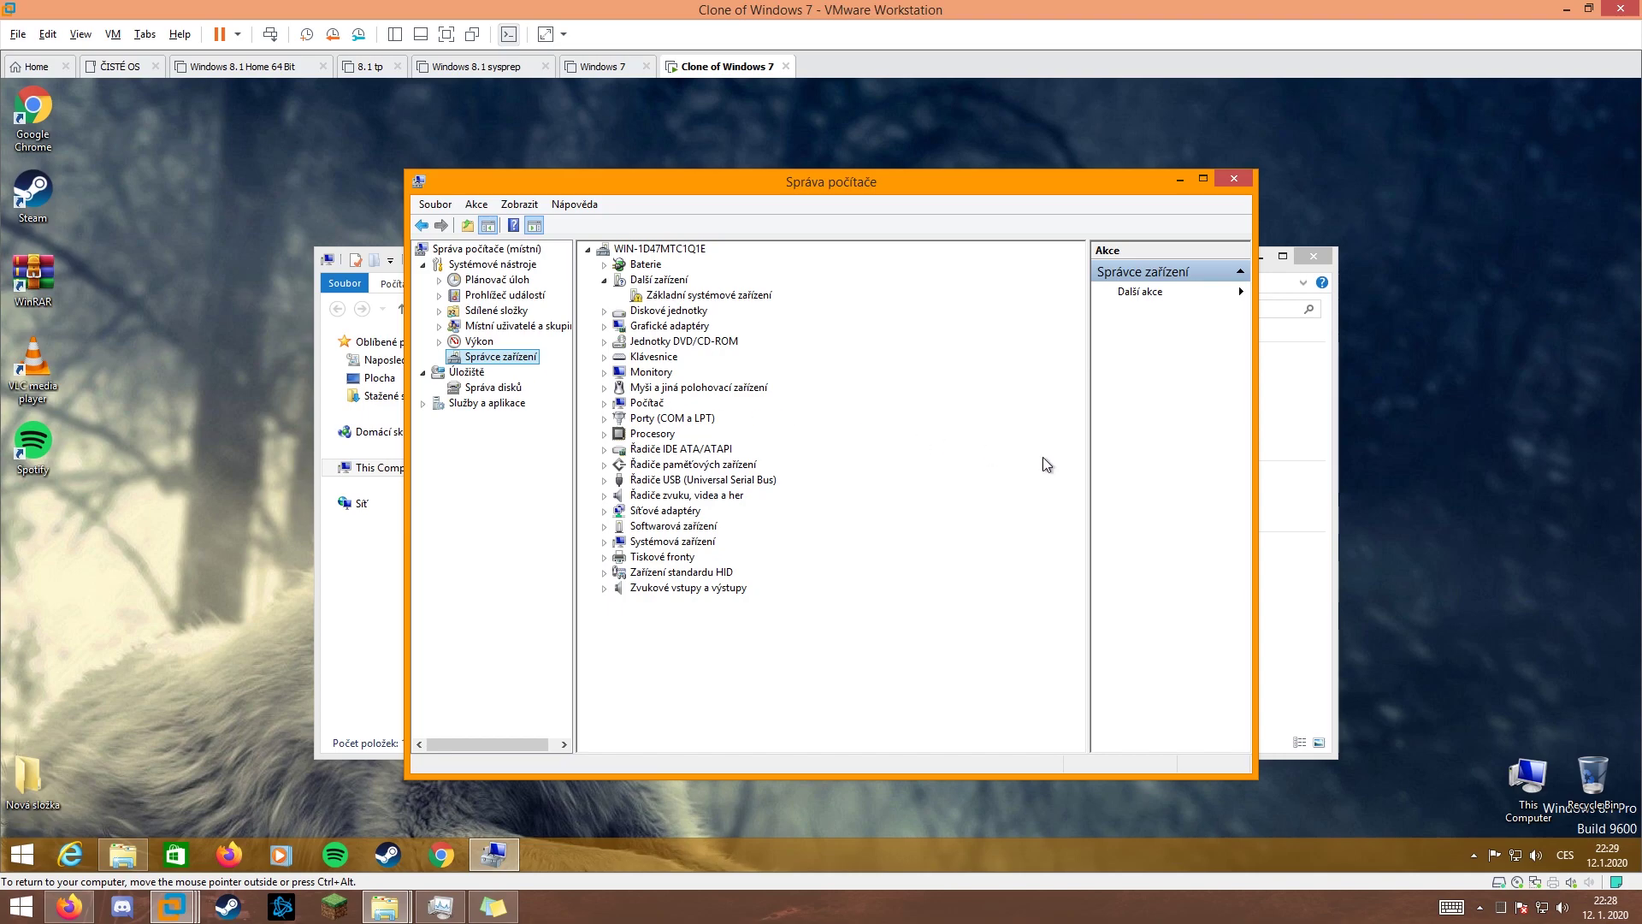
- Check the device under the graphics adapters, close Computer Management and minimize the This Computer window
{"action": "left_click", "coordinate": [603, 326]}
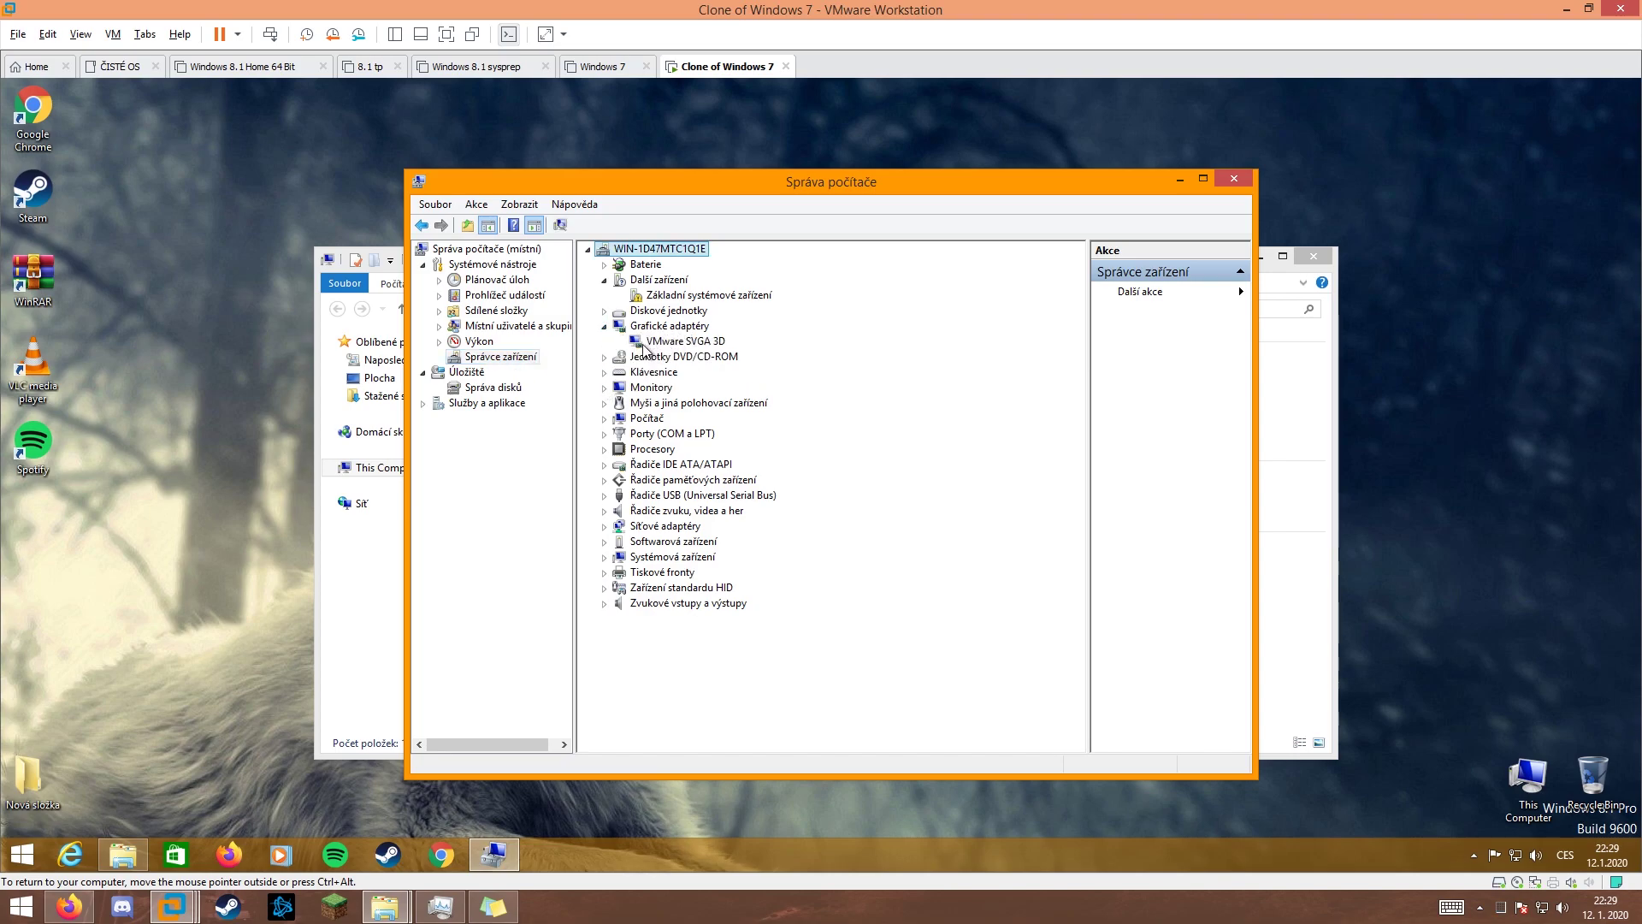
{"action": "left_click", "coordinate": [643, 343]}
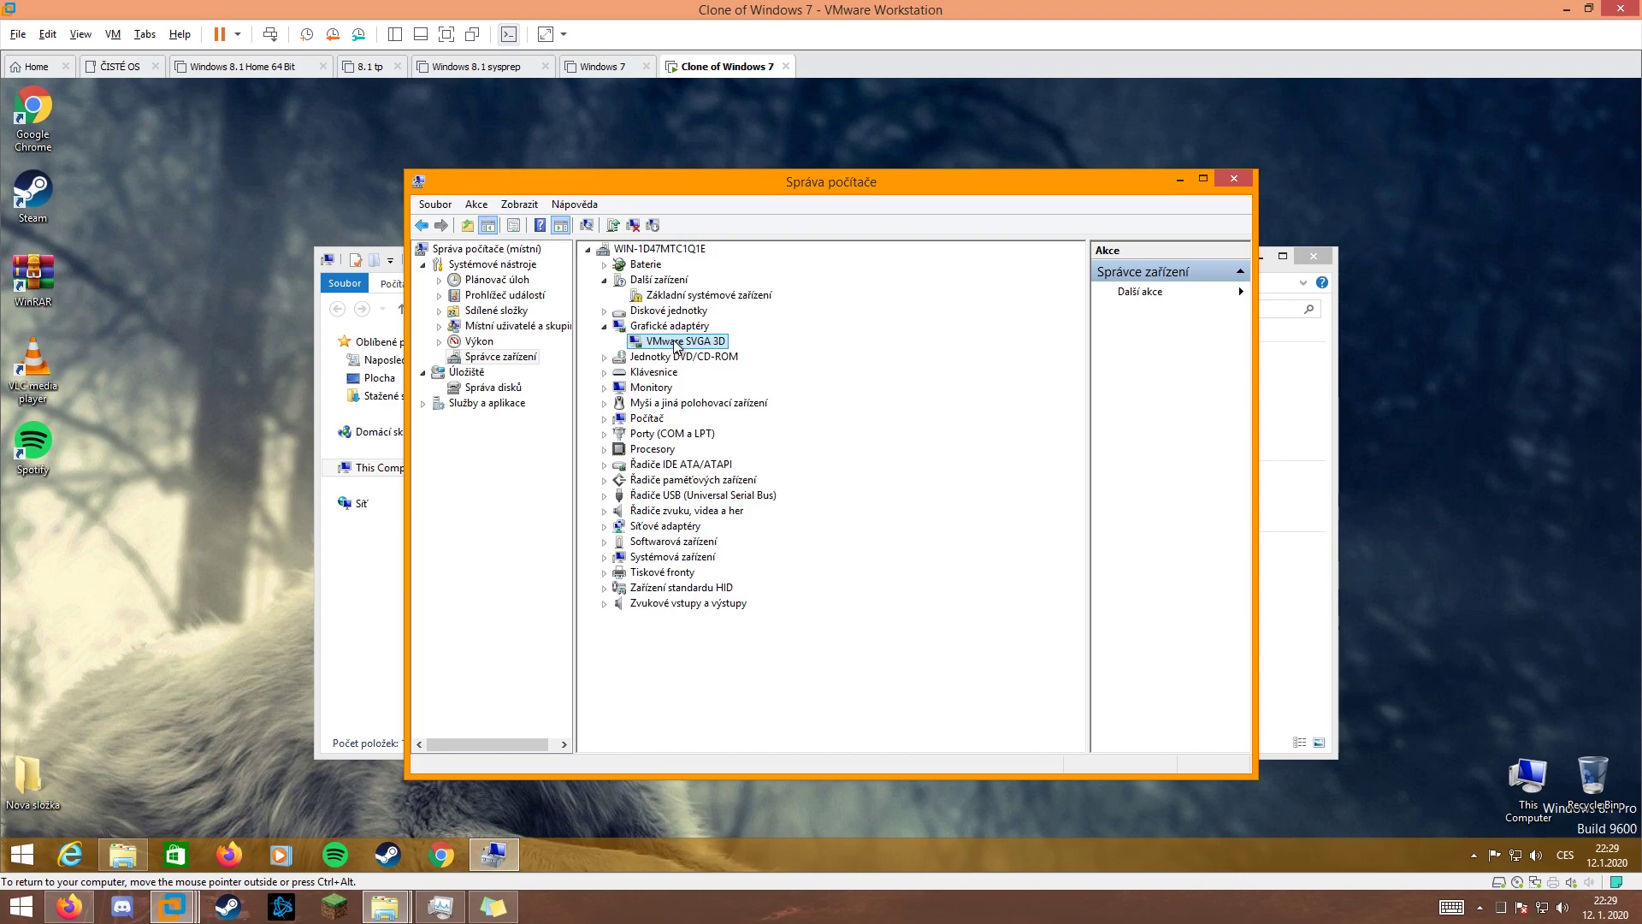
{"action": "left_click", "coordinate": [1233, 178]}
{"action": "mouse_move", "coordinate": [804, 267]}
{"action": "left_mouse_down"}
{"action": "mouse_move", "coordinate": [716, 429]}
{"action": "mouse_move", "coordinate": [826, 268]}
{"action": "left_mouse_up"}
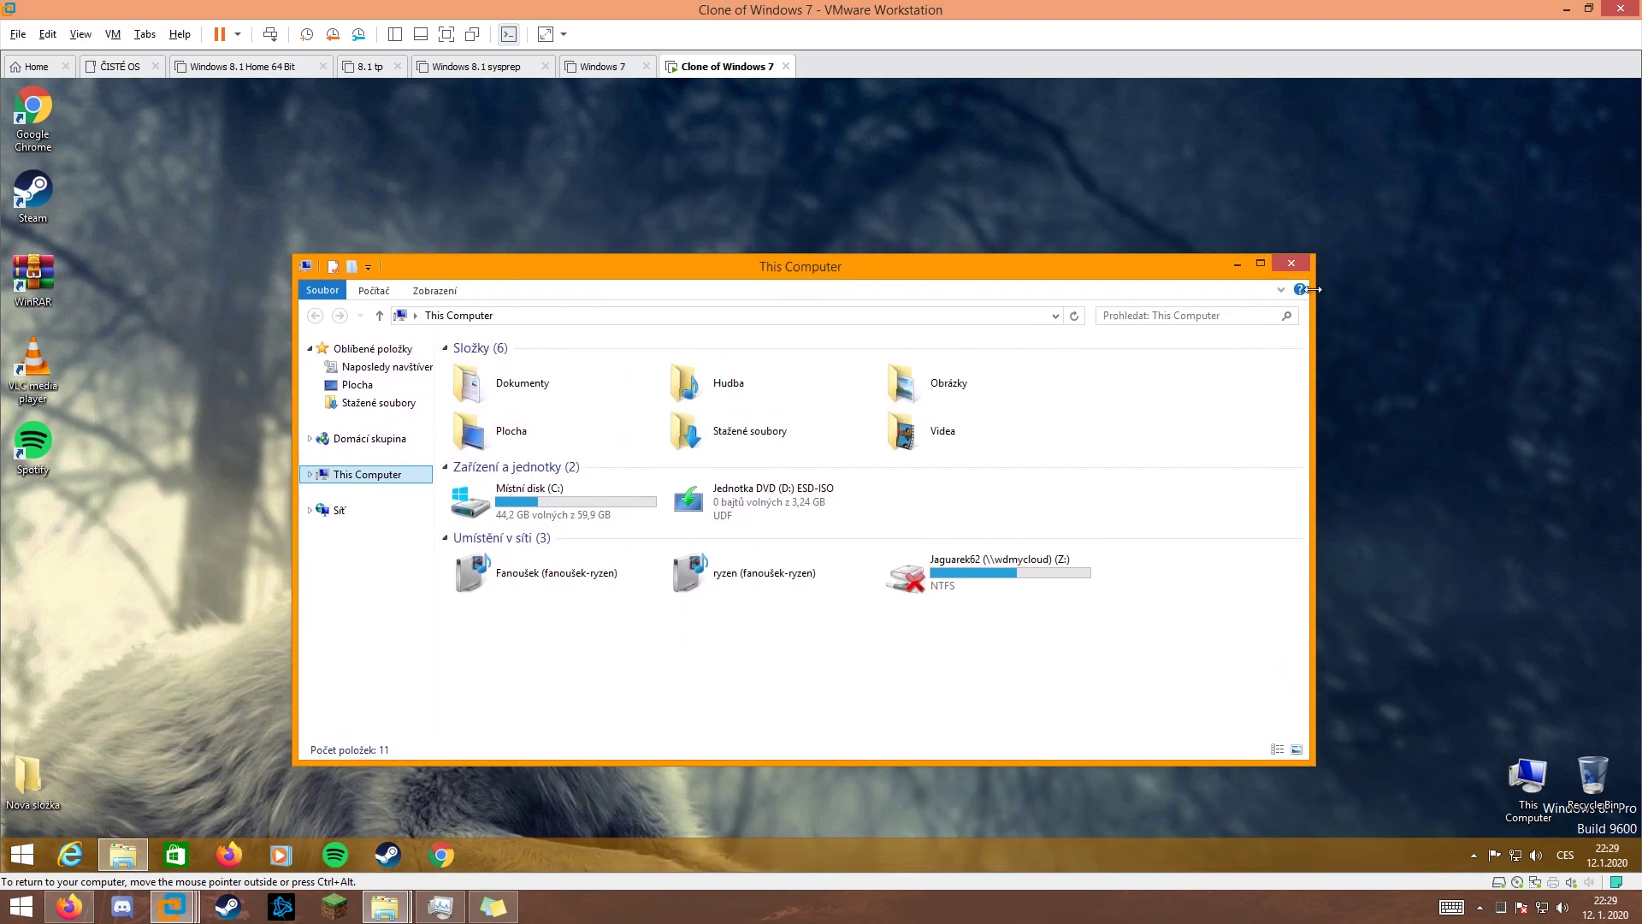
{"action": "left_click", "coordinate": [1237, 265]}
- Copy the Activate Script file from the File Explorer folder to the virtual machine's desktop, next to Nová složka
{"action": "mouse_move", "coordinate": [122, 854]}
{"action": "left_click", "coordinate": [476, 808]}
{"action": "left_click_drag", "start_coordinate": [463, 208], "coordinate": [102, 772]}
{"action": "left_click", "coordinate": [425, 208]}
{"action": "left_click", "coordinate": [1265, 103]}
- Run Activate Script as administrator, allow it to make changes, refresh the desktop meanwhile, and close the script window
{"action": "right_click", "coordinate": [106, 783]}
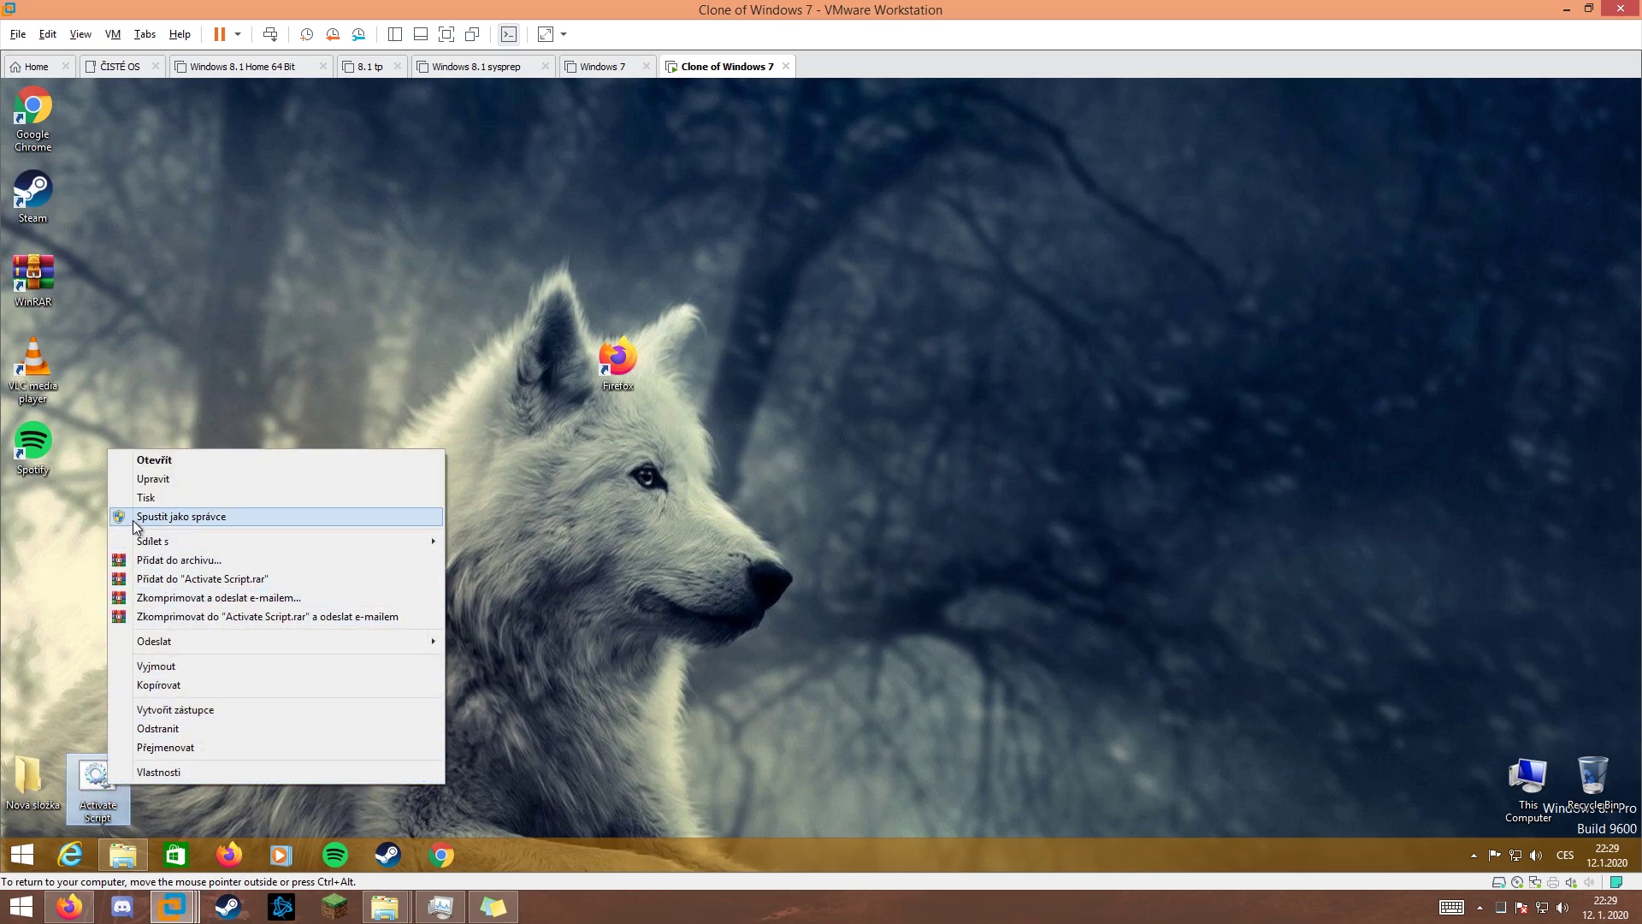
{"action": "left_click", "coordinate": [176, 516]}
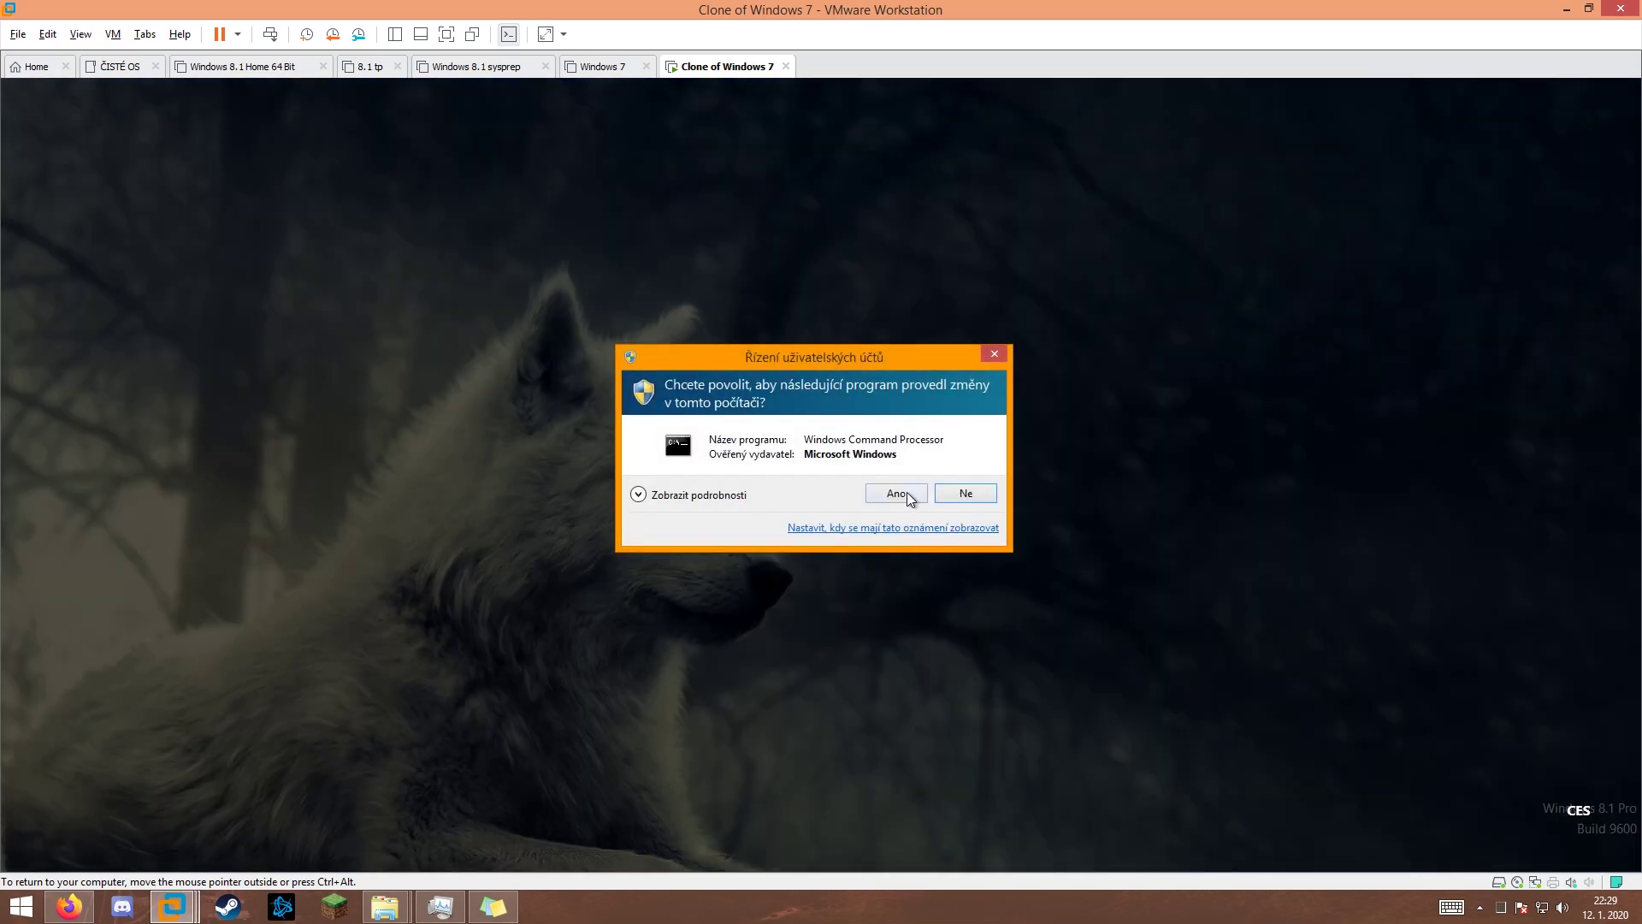
{"action": "left_click", "coordinate": [891, 493]}
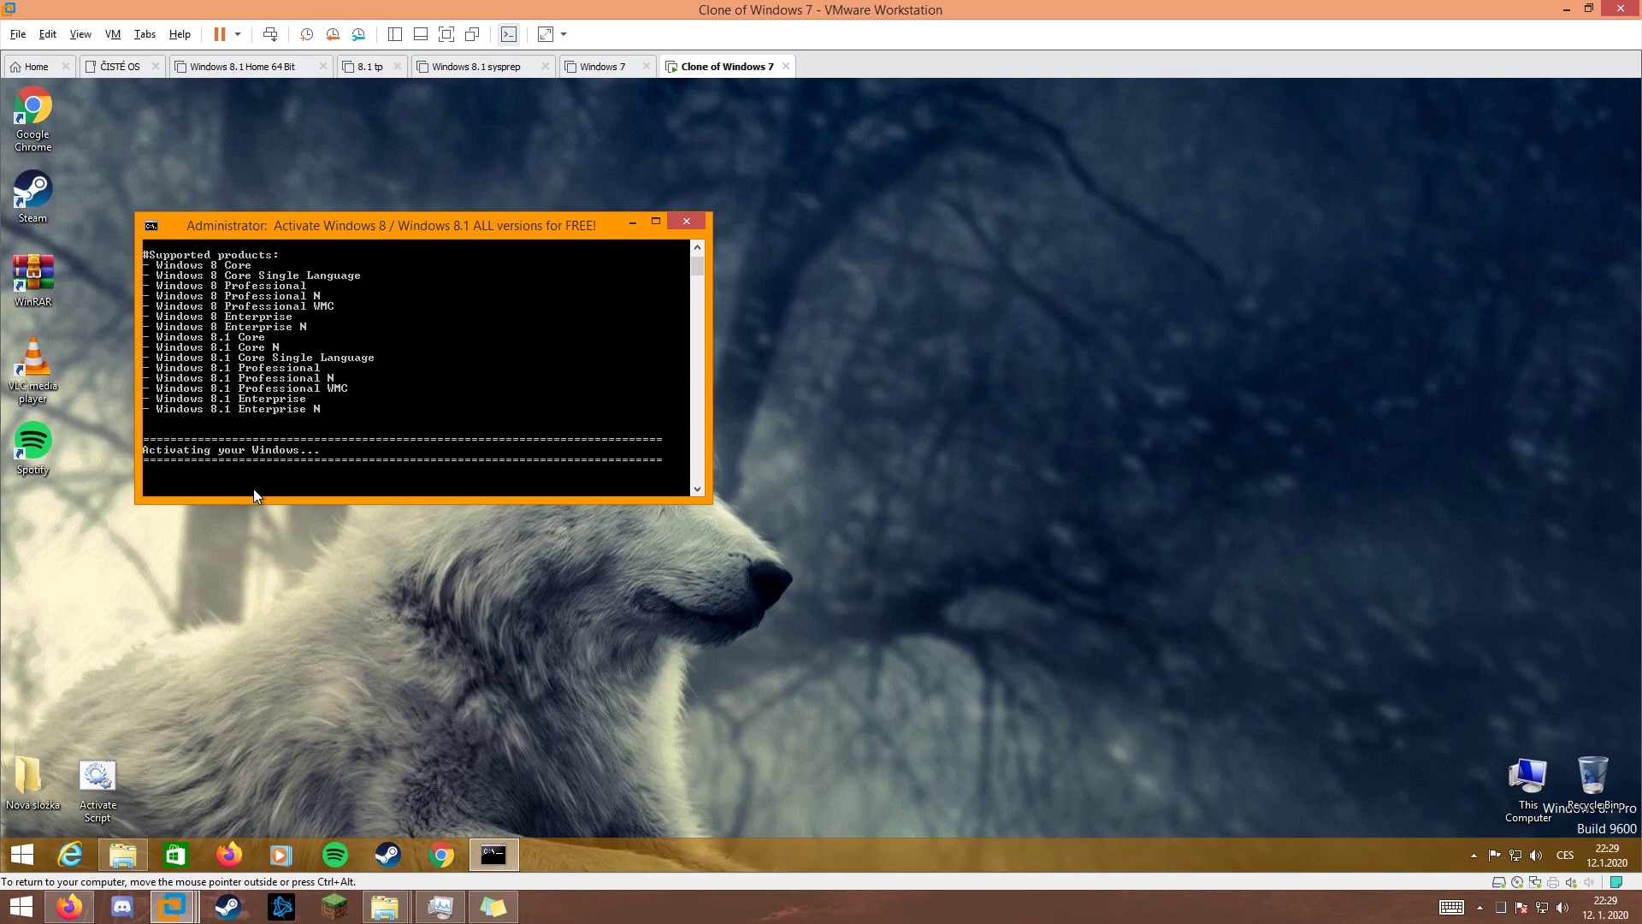
{"action": "right_click", "coordinate": [1011, 495]}
{"action": "left_click", "coordinate": [1044, 542]}
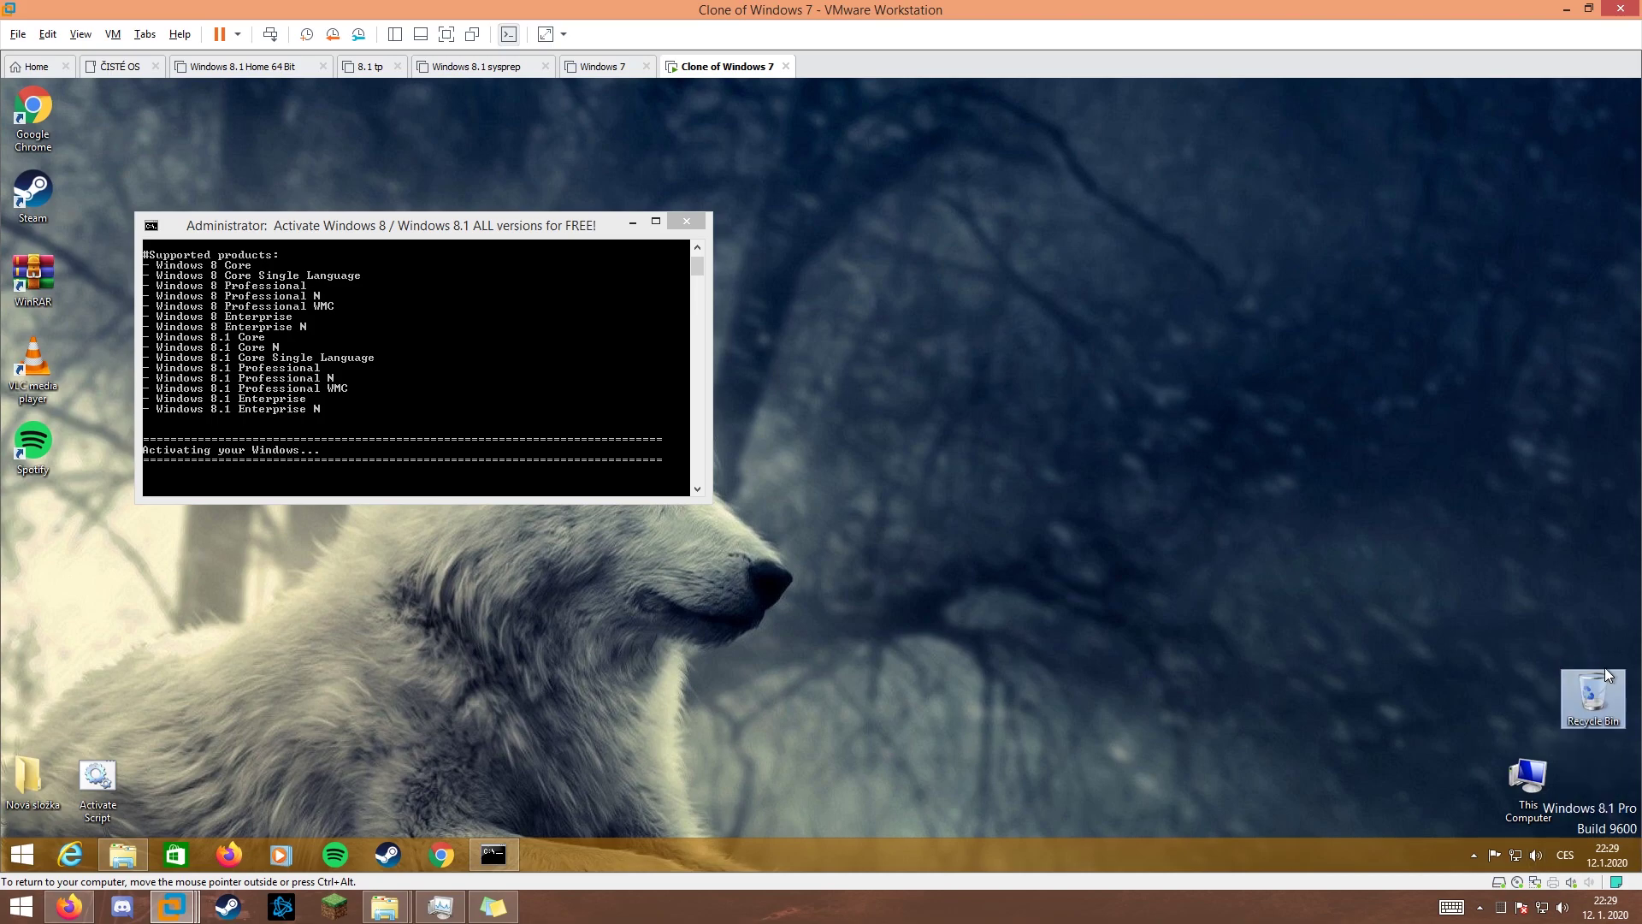
{"action": "left_click_drag", "start_coordinate": [353, 223], "coordinate": [867, 333]}
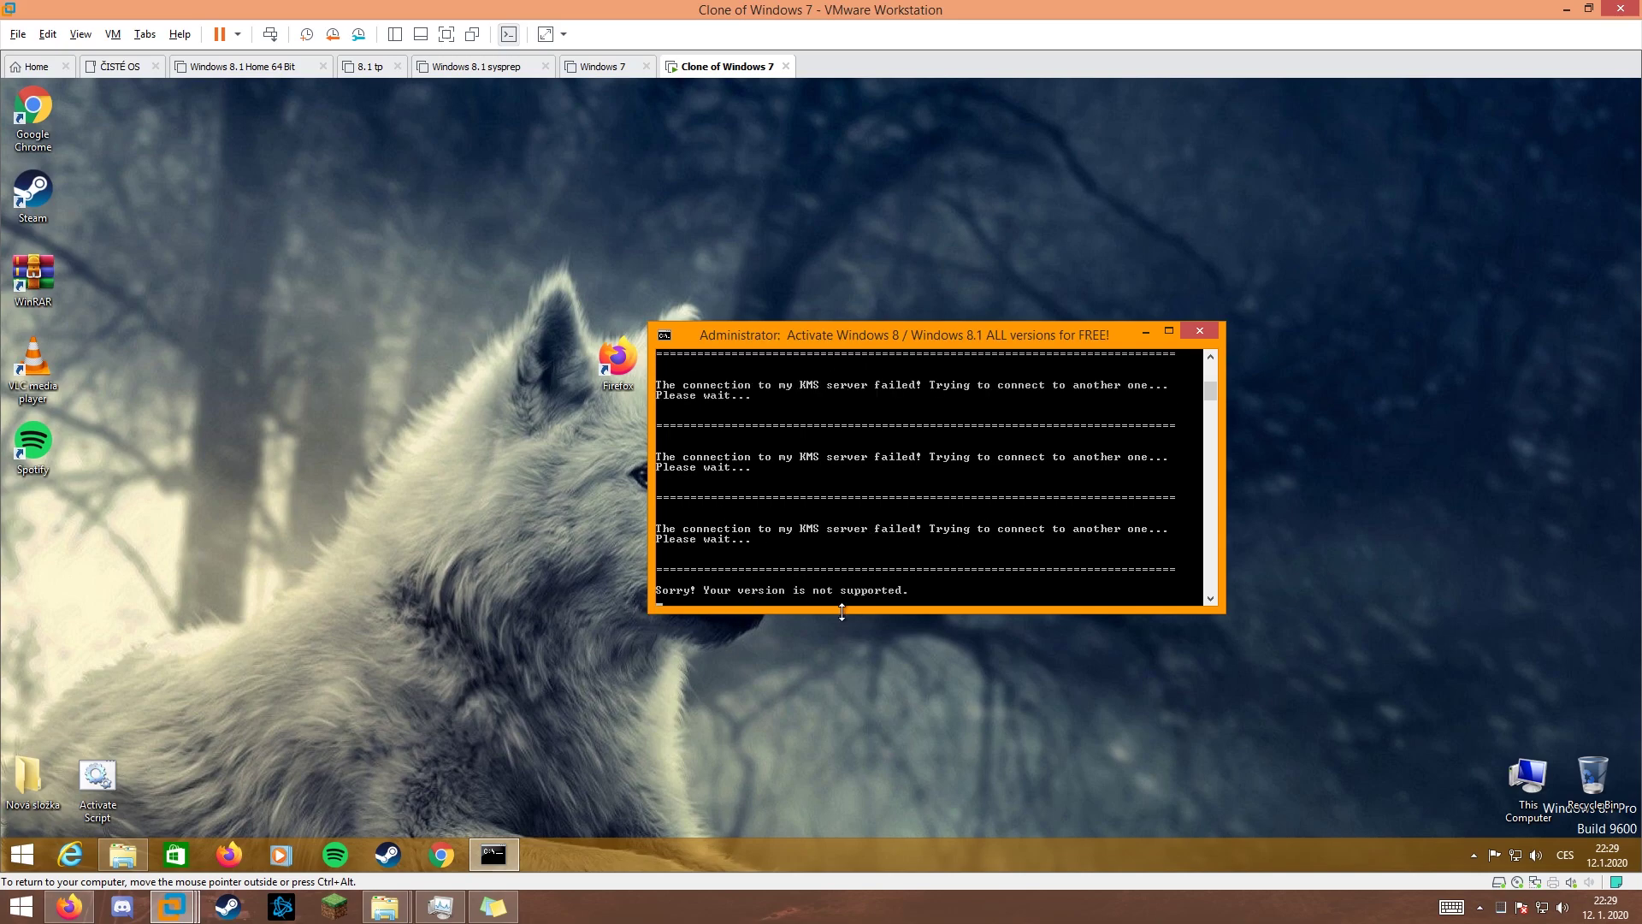
{"action": "left_click", "coordinate": [1200, 331]}
- Refresh the desktop and check the Windows edition and activation status in the properties of This Computer
{"action": "right_click", "coordinate": [1131, 573]}
{"action": "left_click", "coordinate": [1150, 623]}
{"action": "left_click", "coordinate": [1526, 776]}
{"action": "right_click", "coordinate": [1505, 763]}
{"action": "left_click", "coordinate": [1505, 765]}
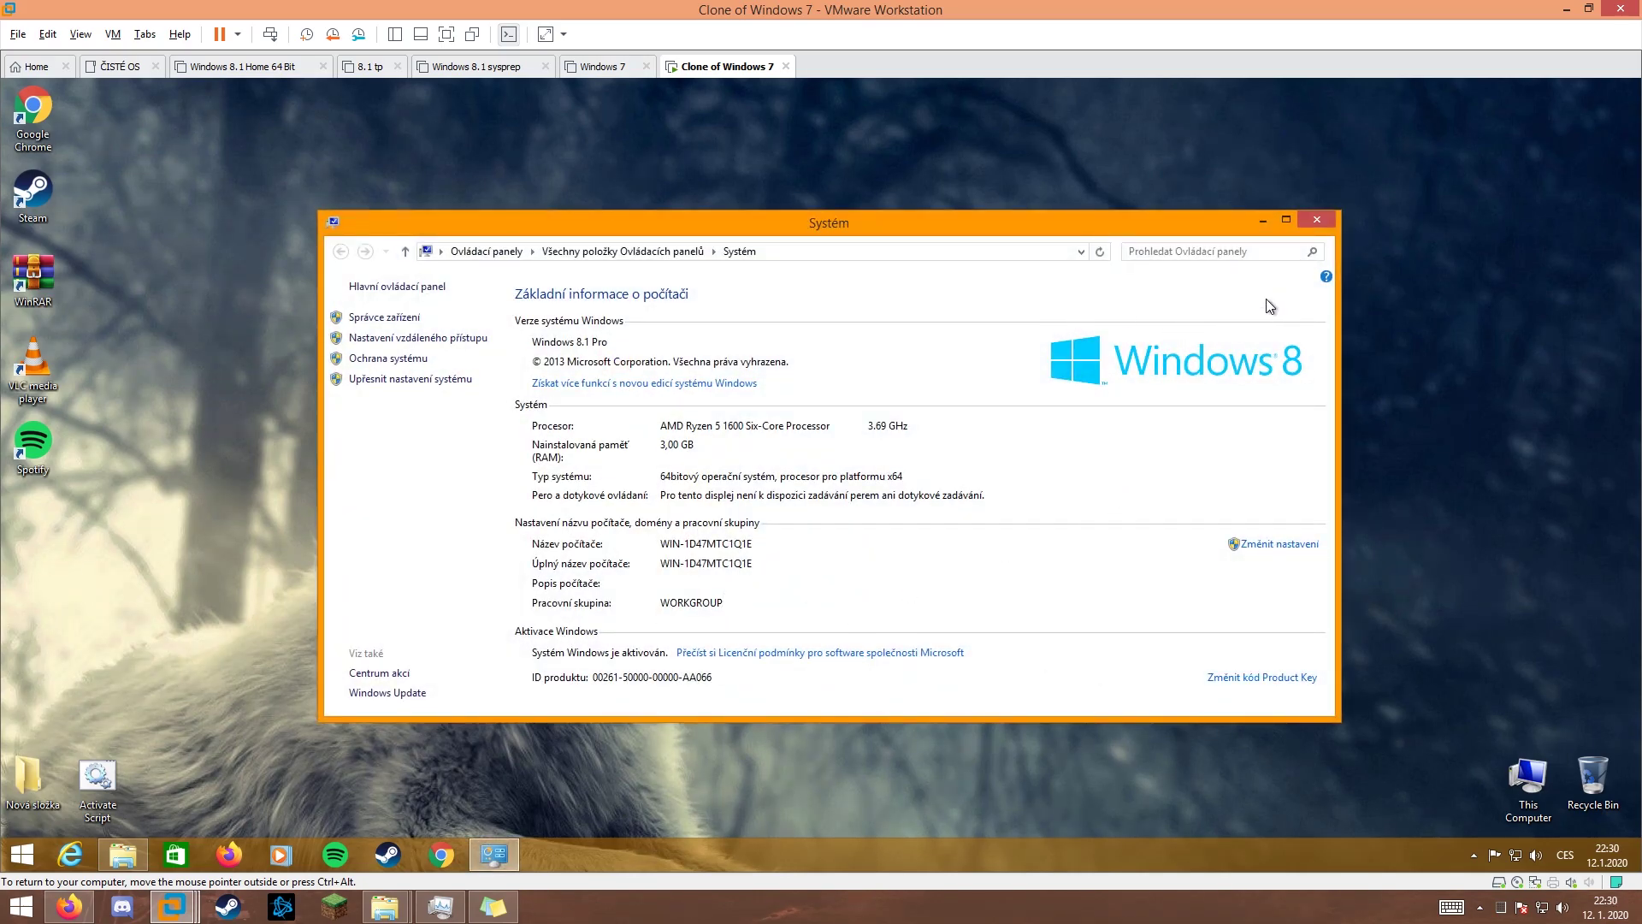
{"action": "left_click", "coordinate": [1318, 221]}
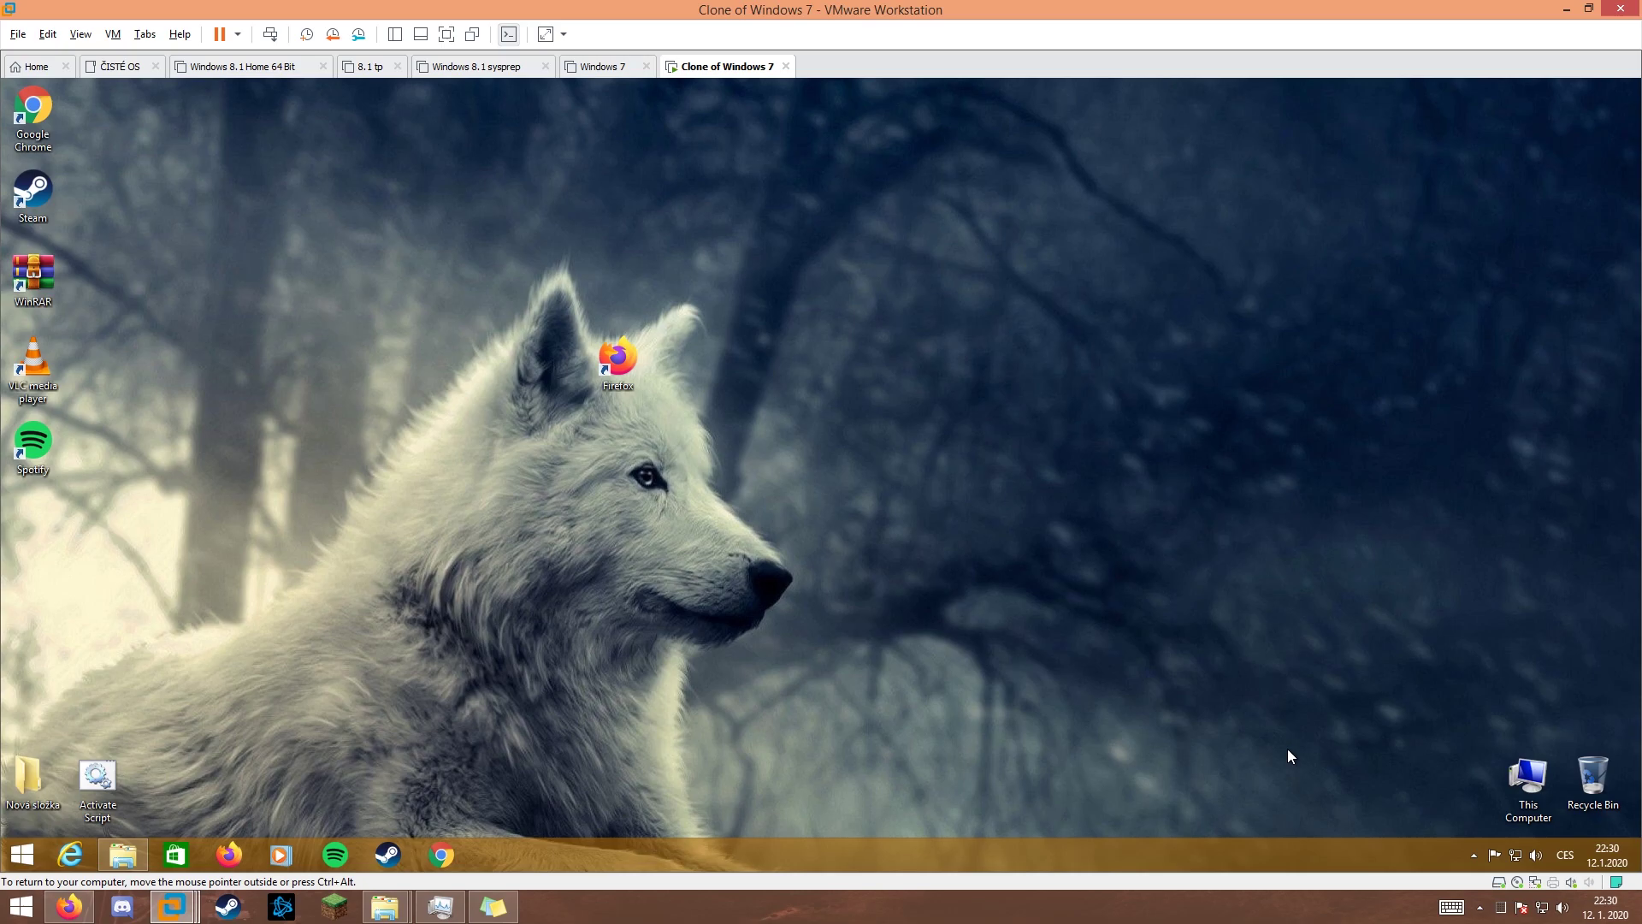
{"action": "right_click", "coordinate": [1527, 778]}
{"action": "left_click", "coordinate": [1409, 797]}
{"action": "left_click_drag", "start_coordinate": [934, 719], "coordinate": [243, 238]}
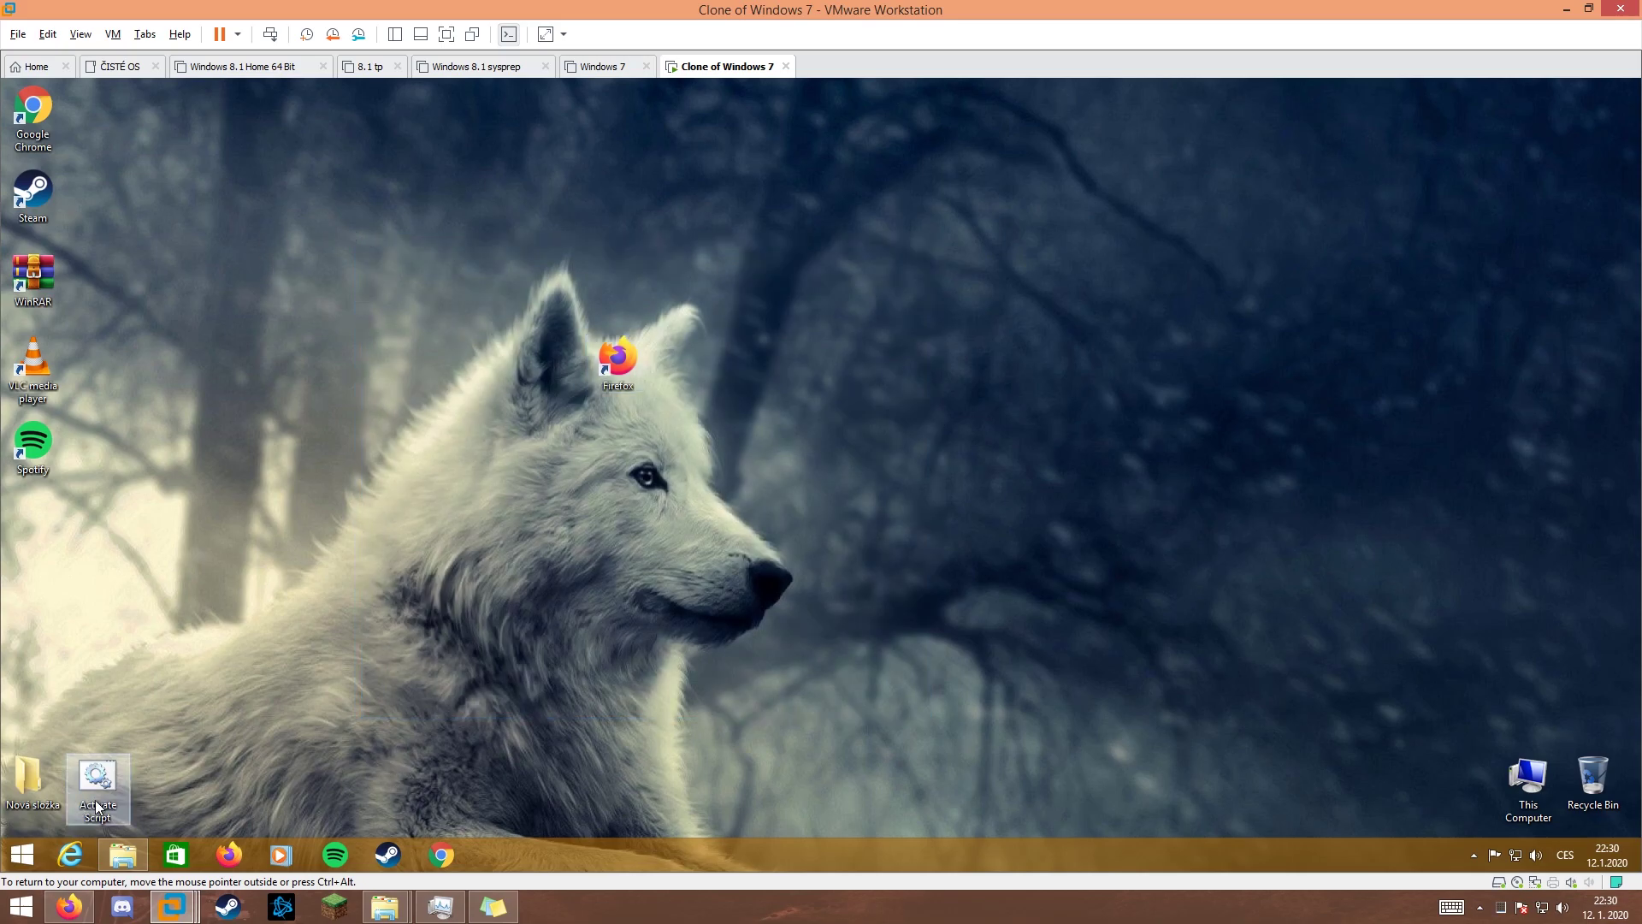
{"action": "left_click_drag", "start_coordinate": [290, 213], "coordinate": [906, 701]}
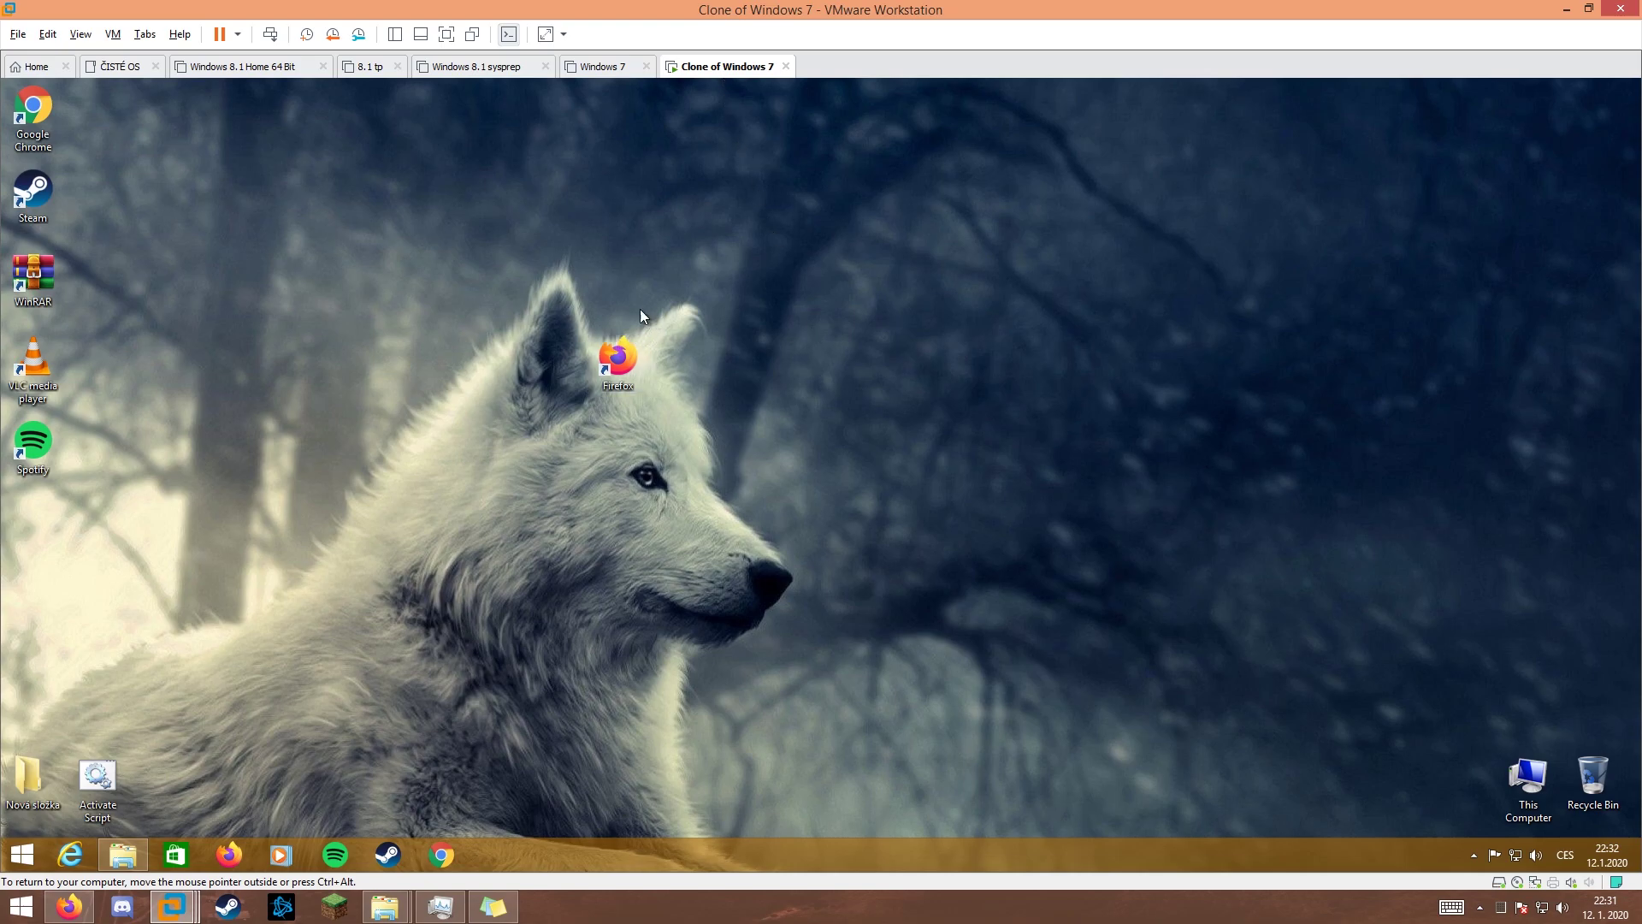
{"action": "left_click_drag", "start_coordinate": [370, 431], "coordinate": [936, 649]}
- View the Start screen of the virtual machine and return to its desktop
{"action": "key", "text": "ctrl+alt"}
{"action": "left_click", "coordinate": [21, 854]}
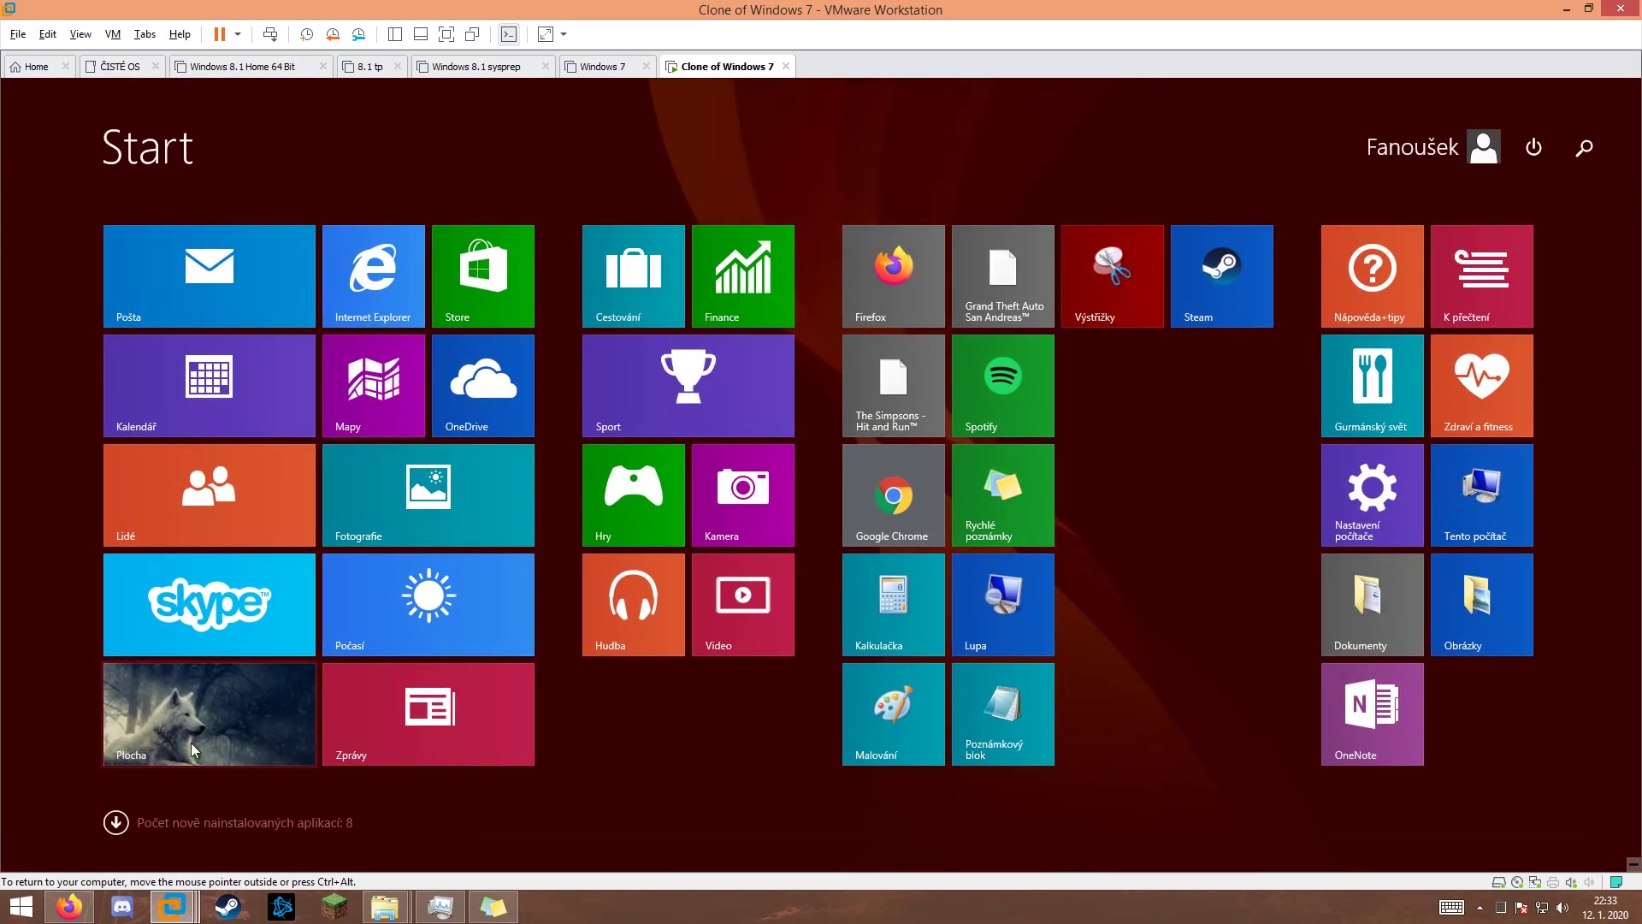
{"action": "left_click", "coordinate": [262, 756]}
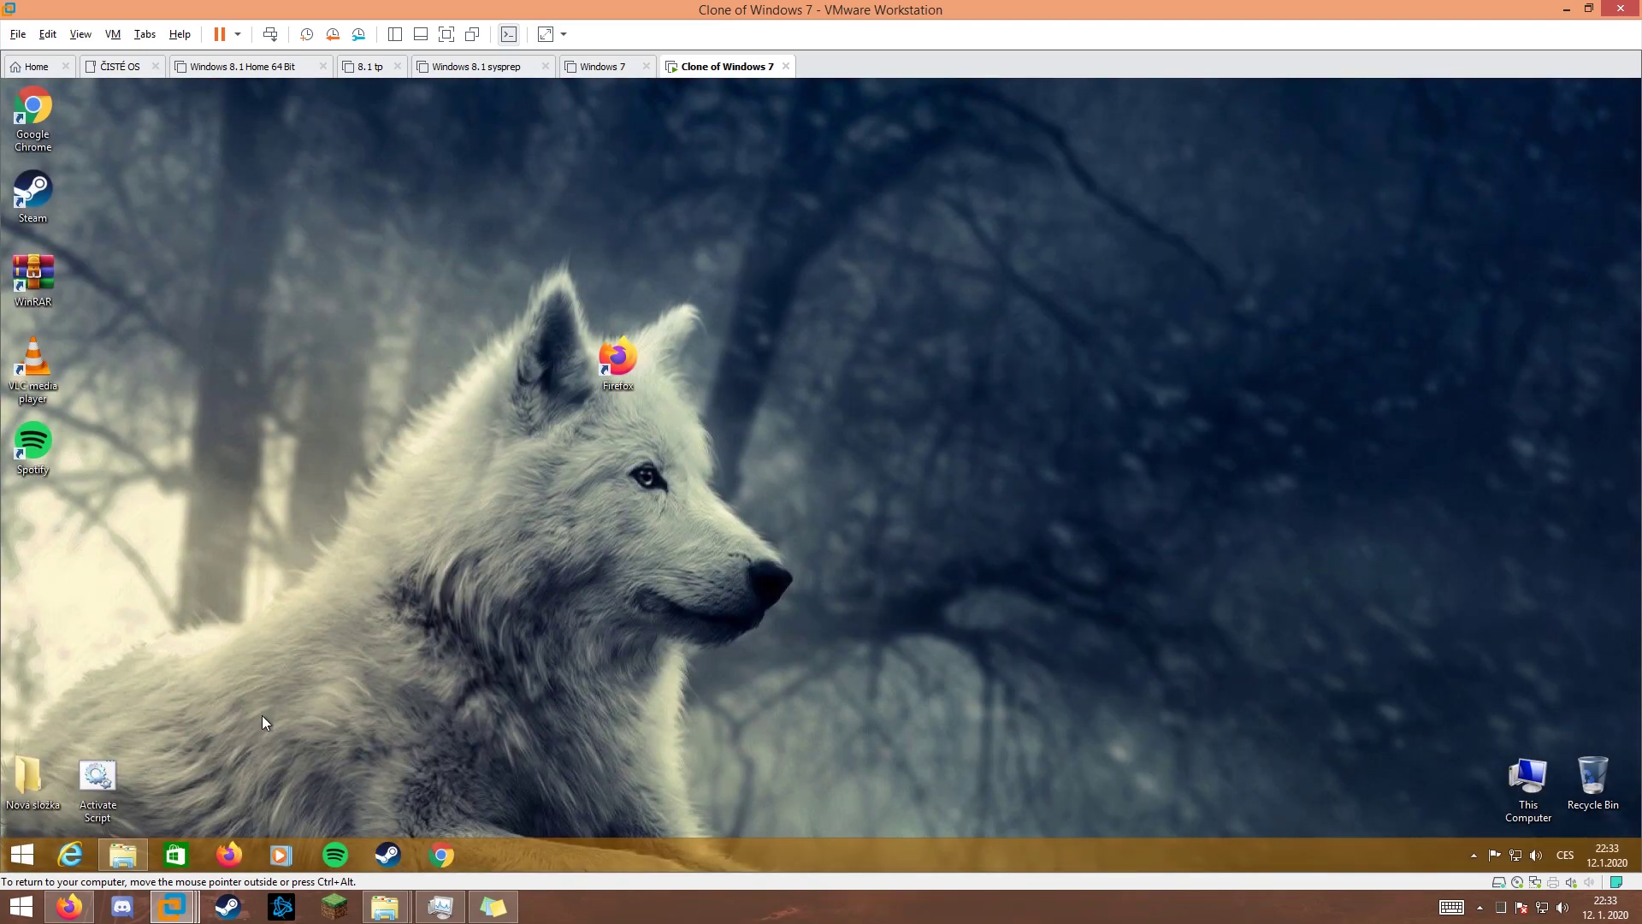
- Search the web for classic shell in Firefox and open the classicshell.net website
{"action": "left_click", "coordinate": [228, 853]}
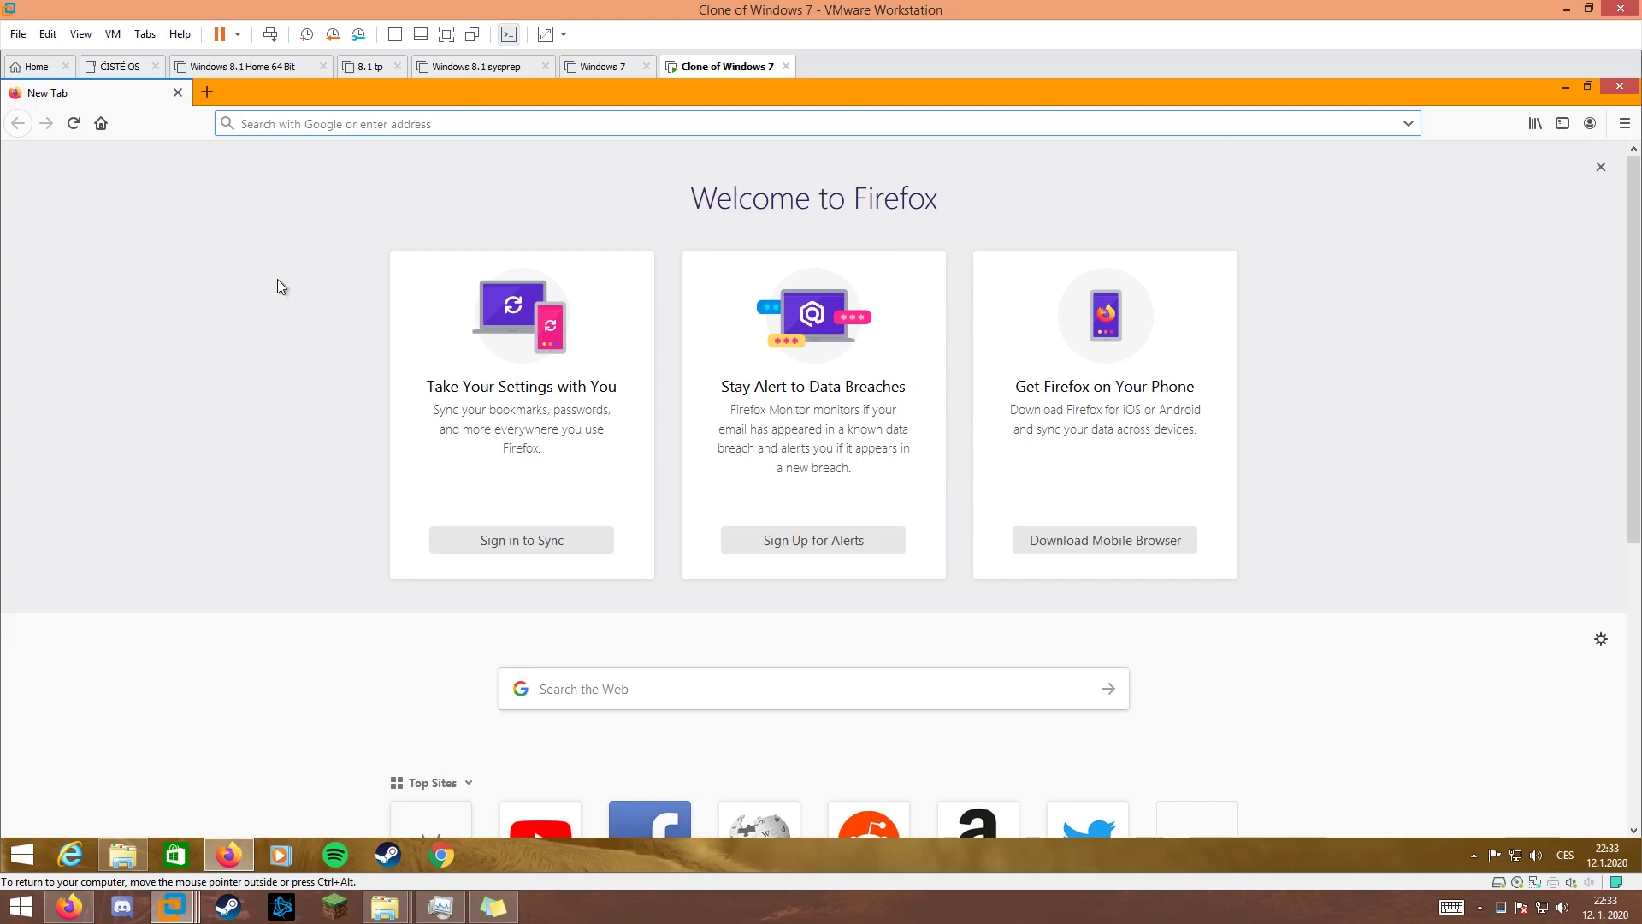
{"action": "type", "text": "class"}
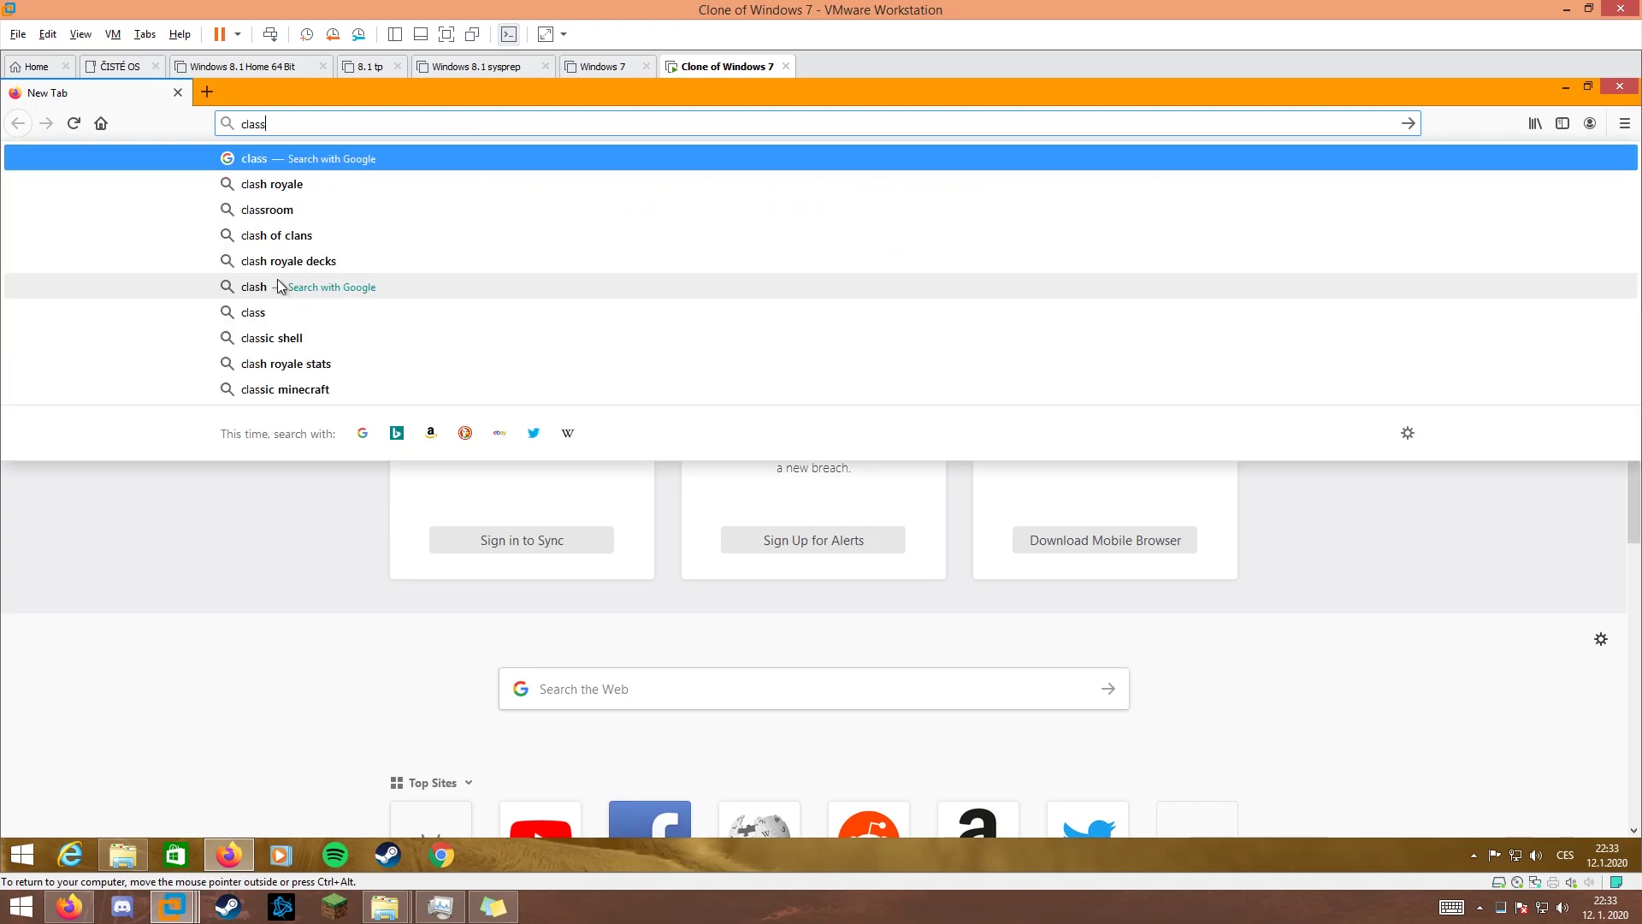
{"action": "type", "text": "ic shell"}
{"action": "key", "text": "Return"}
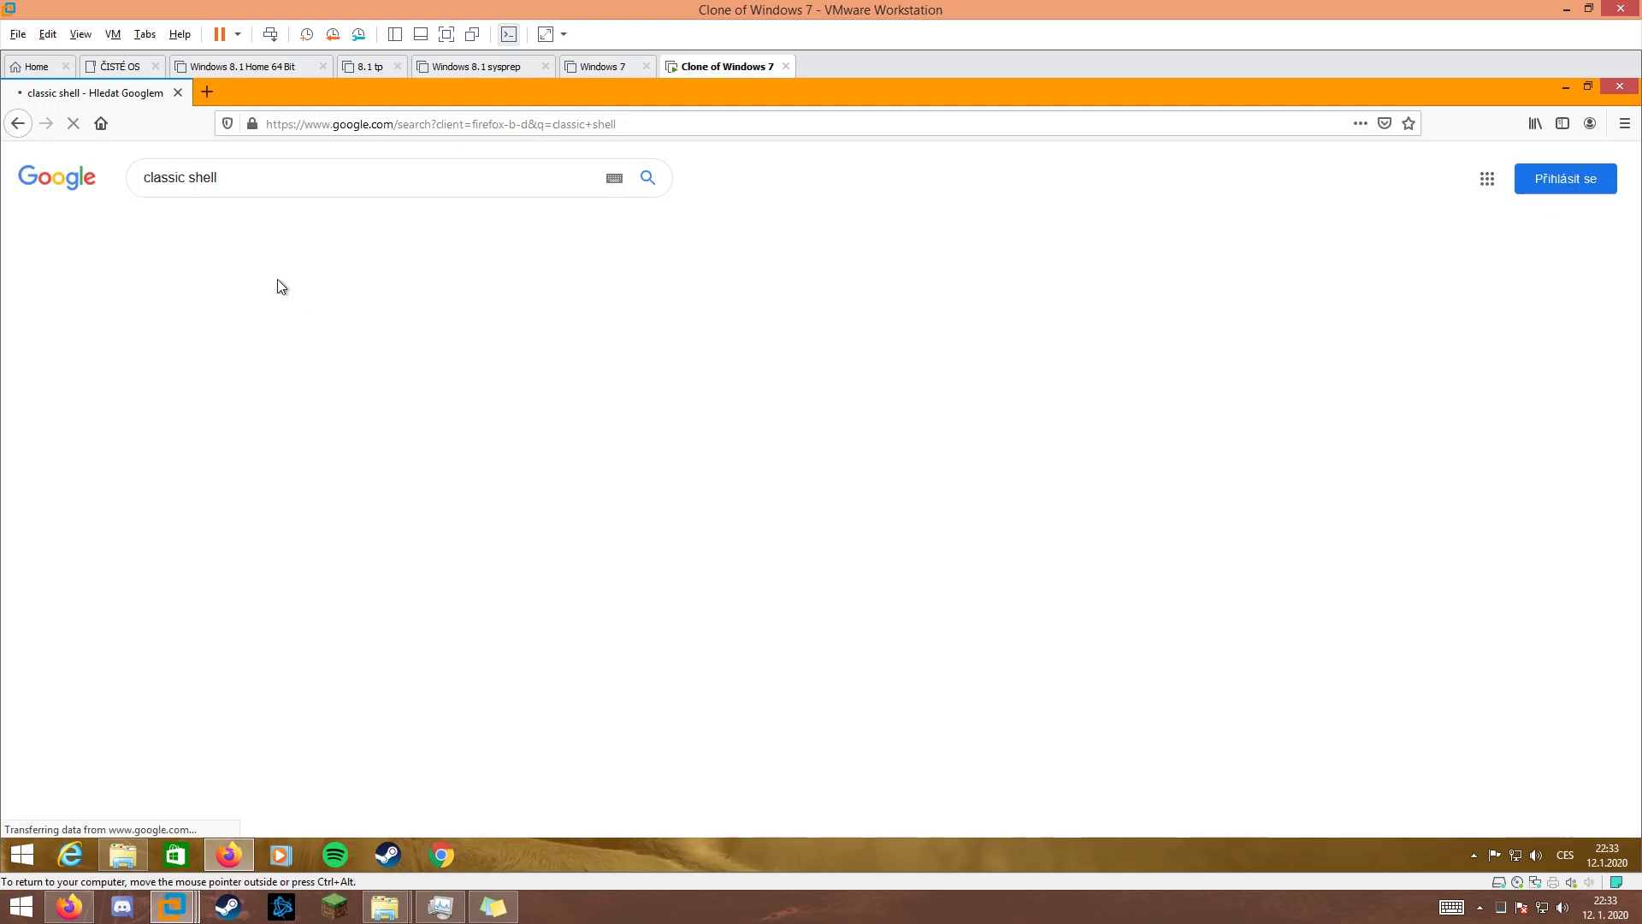
{"action": "left_click", "coordinate": [261, 448]}
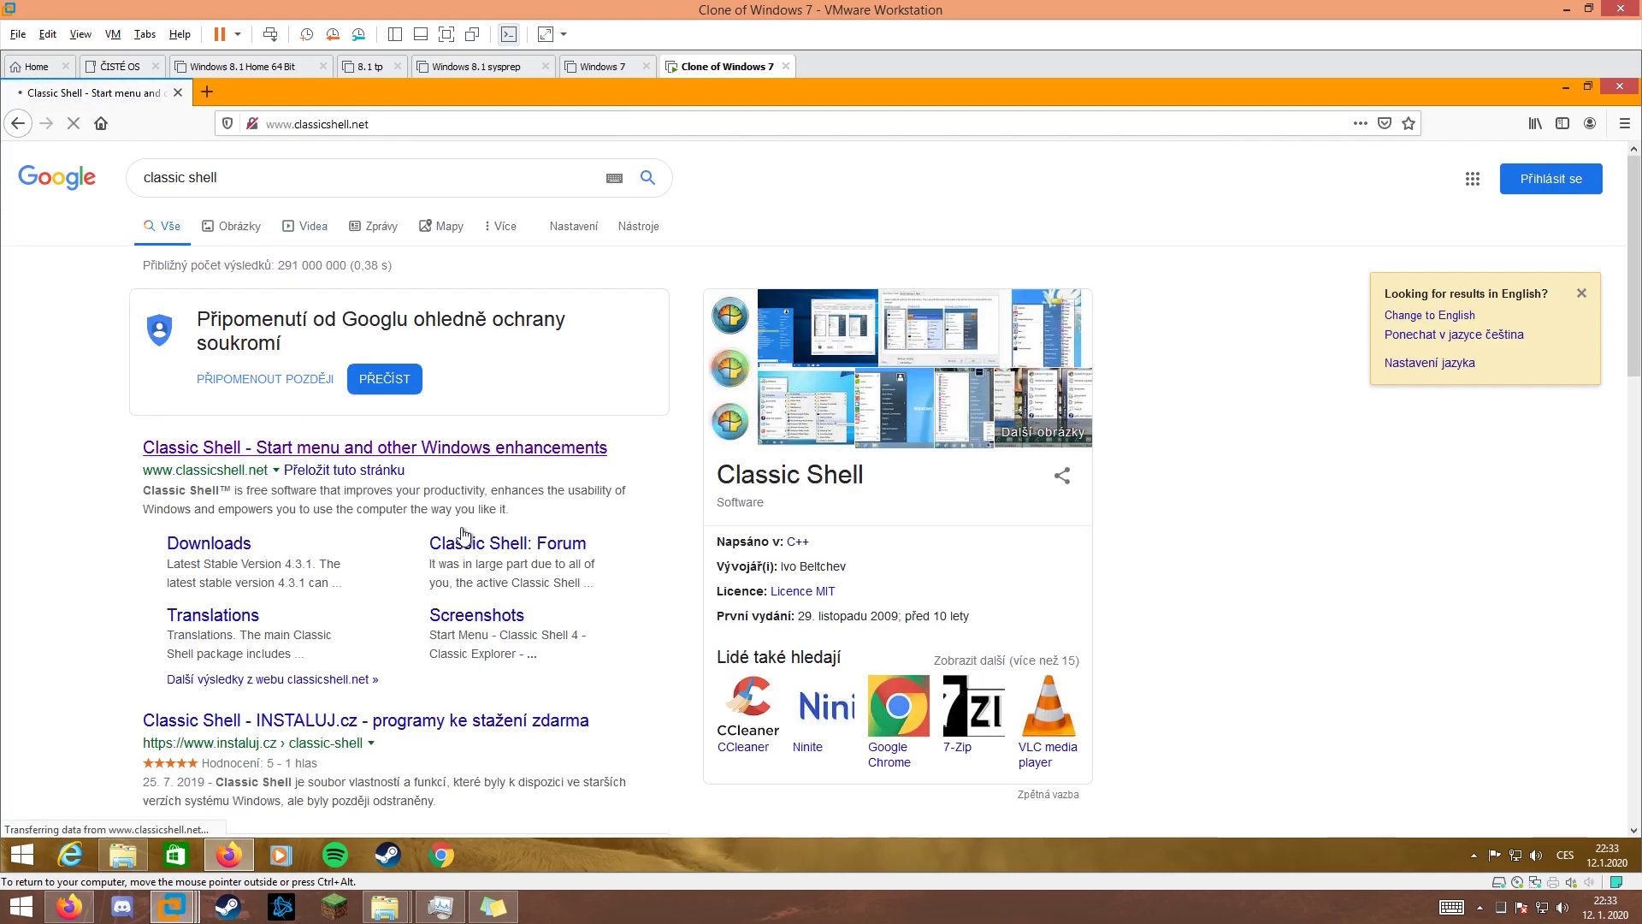
{"action": "scroll", "coordinate": [478, 513], "scroll_direction": "down", "scroll_amount": 3}
{"action": "scroll", "coordinate": [461, 513], "scroll_direction": "up", "scroll_amount": 3}
- Download the English Windows installer of Classic Shell 4.3.1 and save the file
{"action": "left_click", "coordinate": [446, 513]}
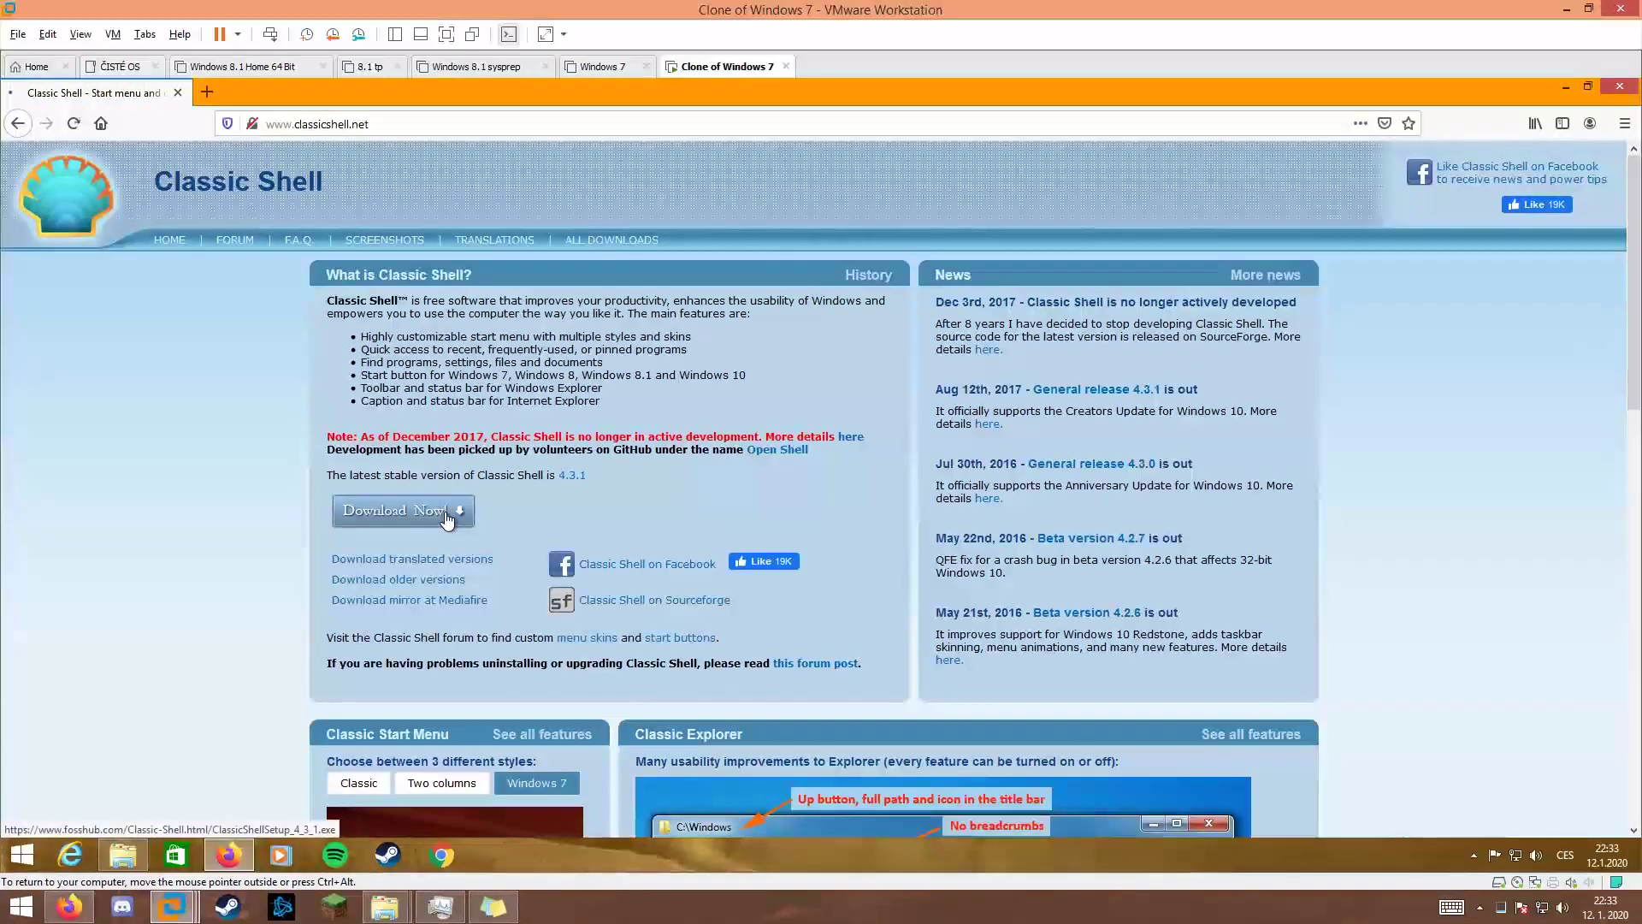
{"action": "scroll", "coordinate": [713, 614], "scroll_direction": "down", "scroll_amount": 2}
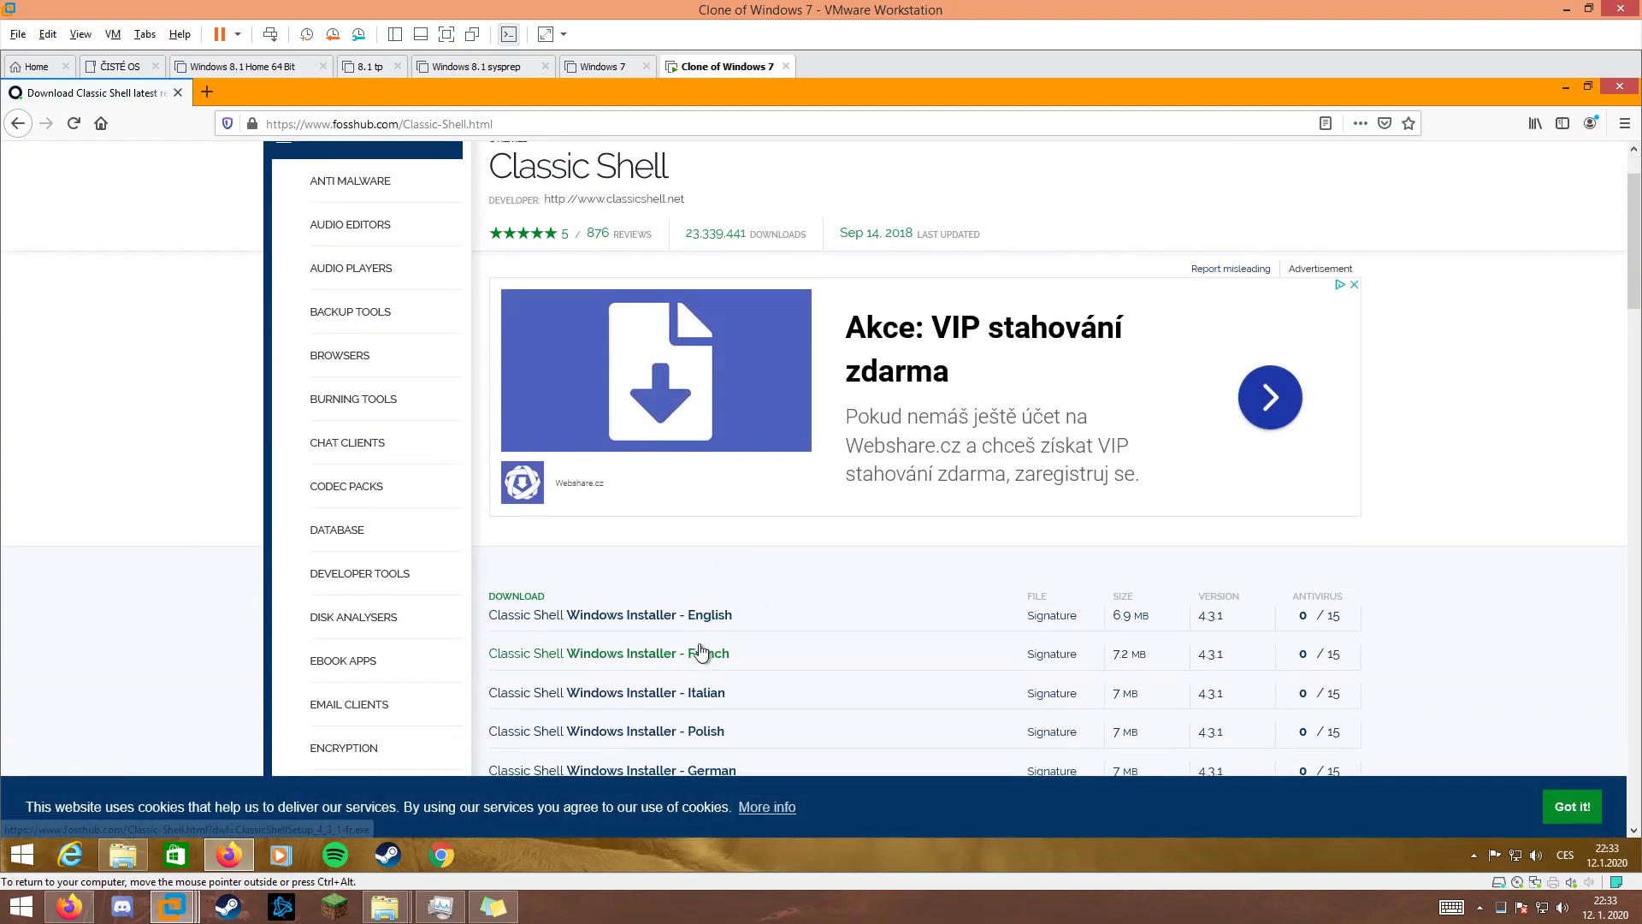
{"action": "left_click", "coordinate": [692, 619]}
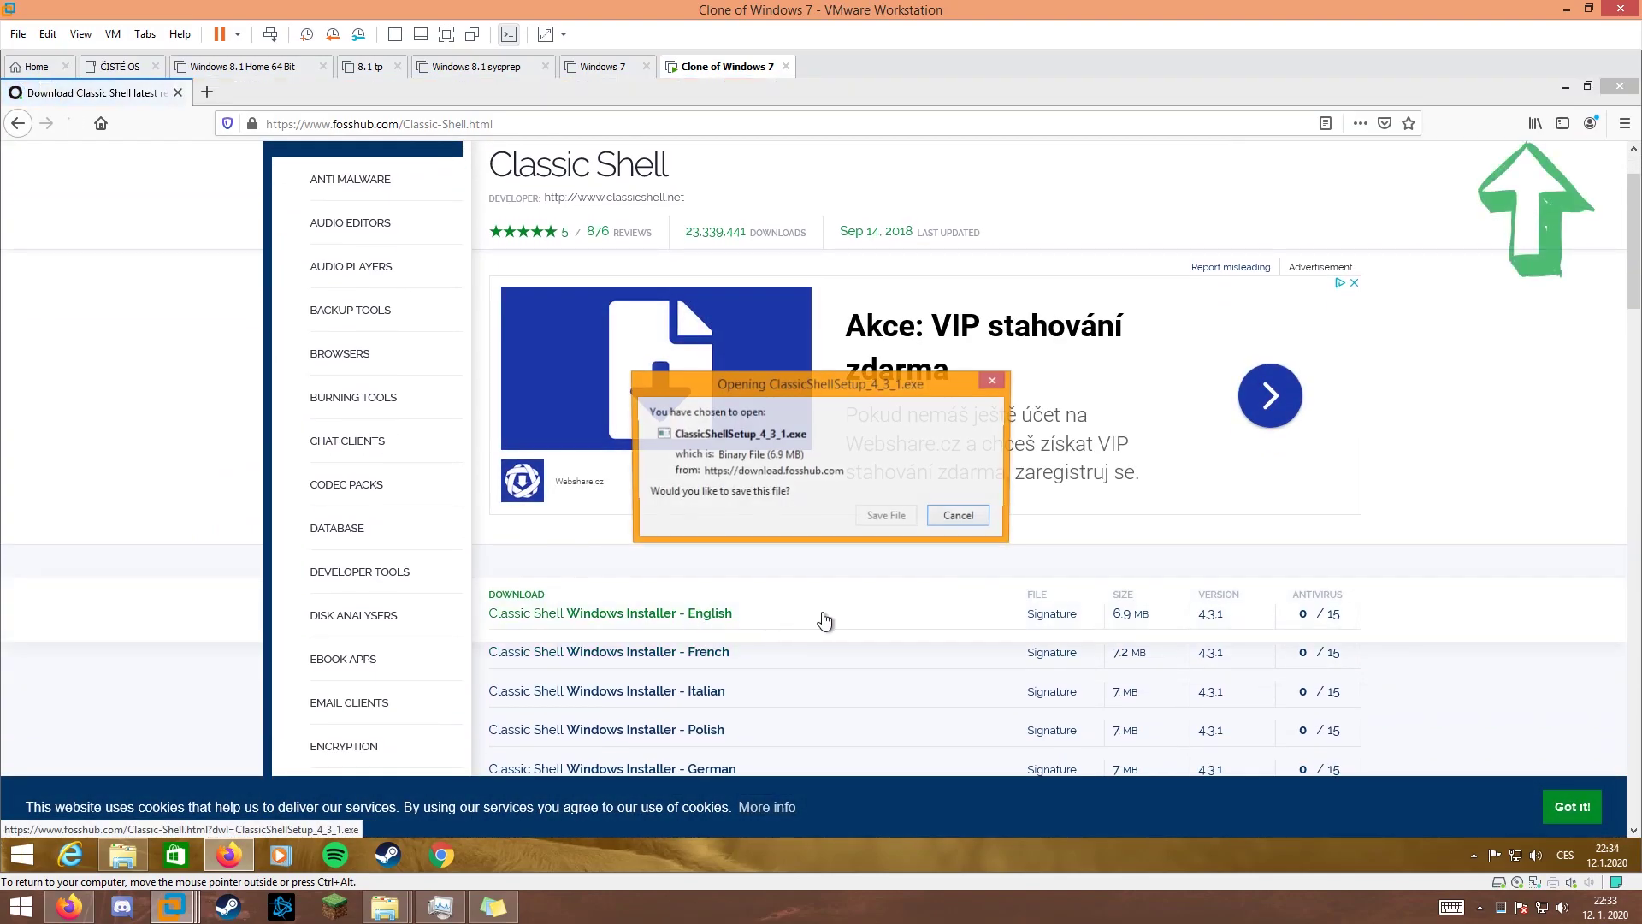
{"action": "left_click", "coordinate": [883, 516]}
- Run the downloaded ClassicShellSetup_4_3_1.exe, accept the license agreement and start the installation
{"action": "left_click", "coordinate": [1508, 124]}
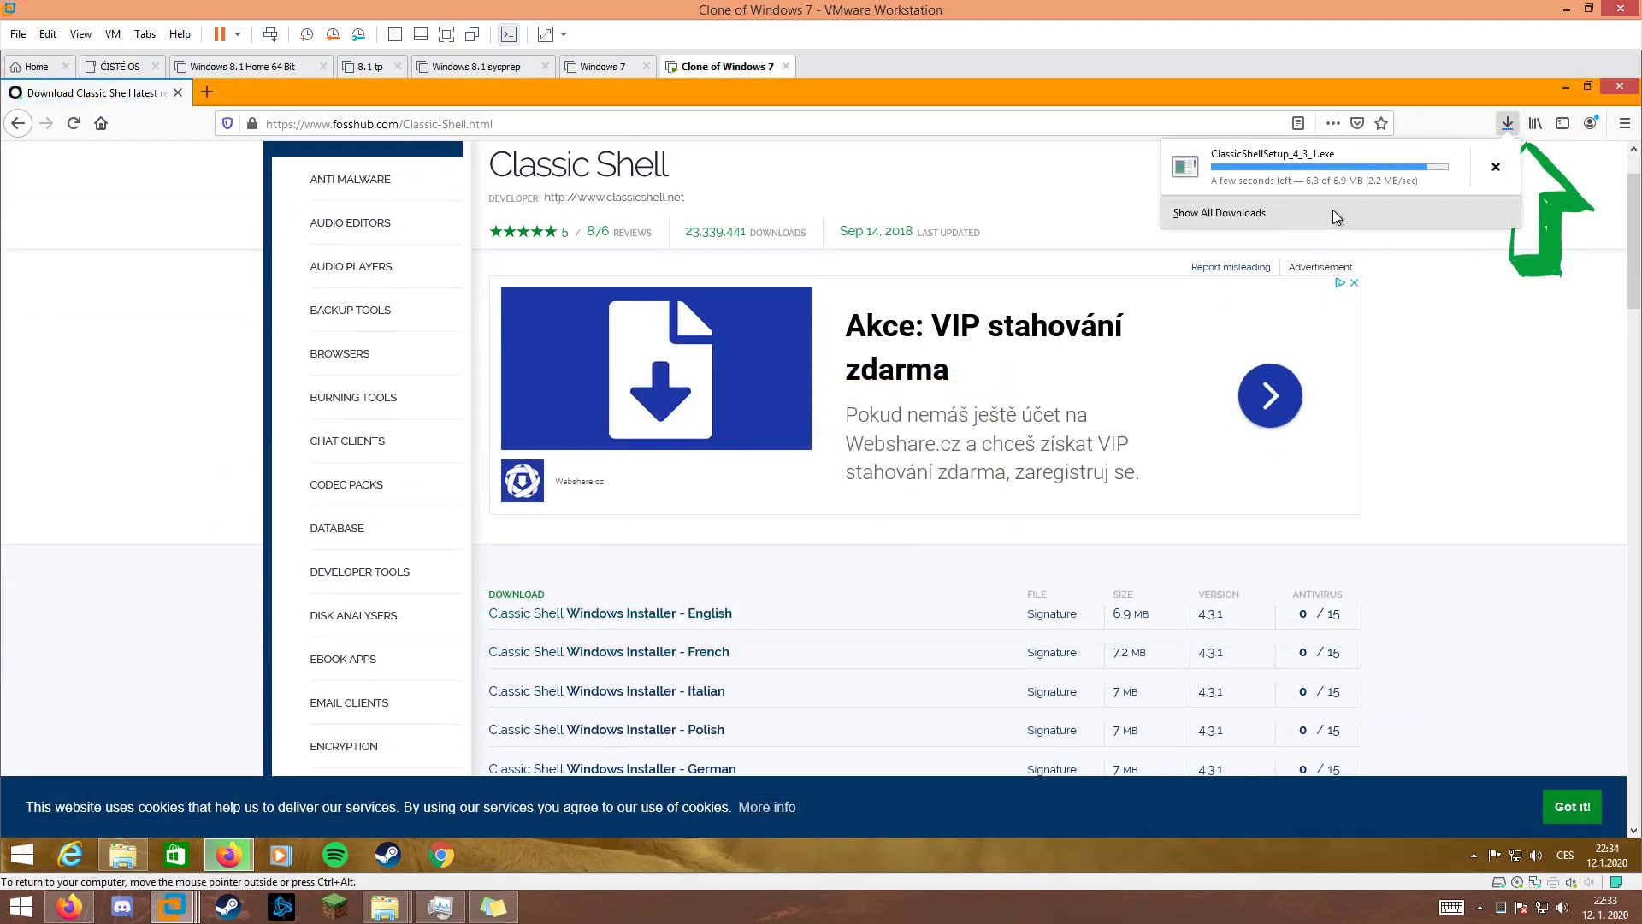
{"action": "left_click", "coordinate": [1257, 166]}
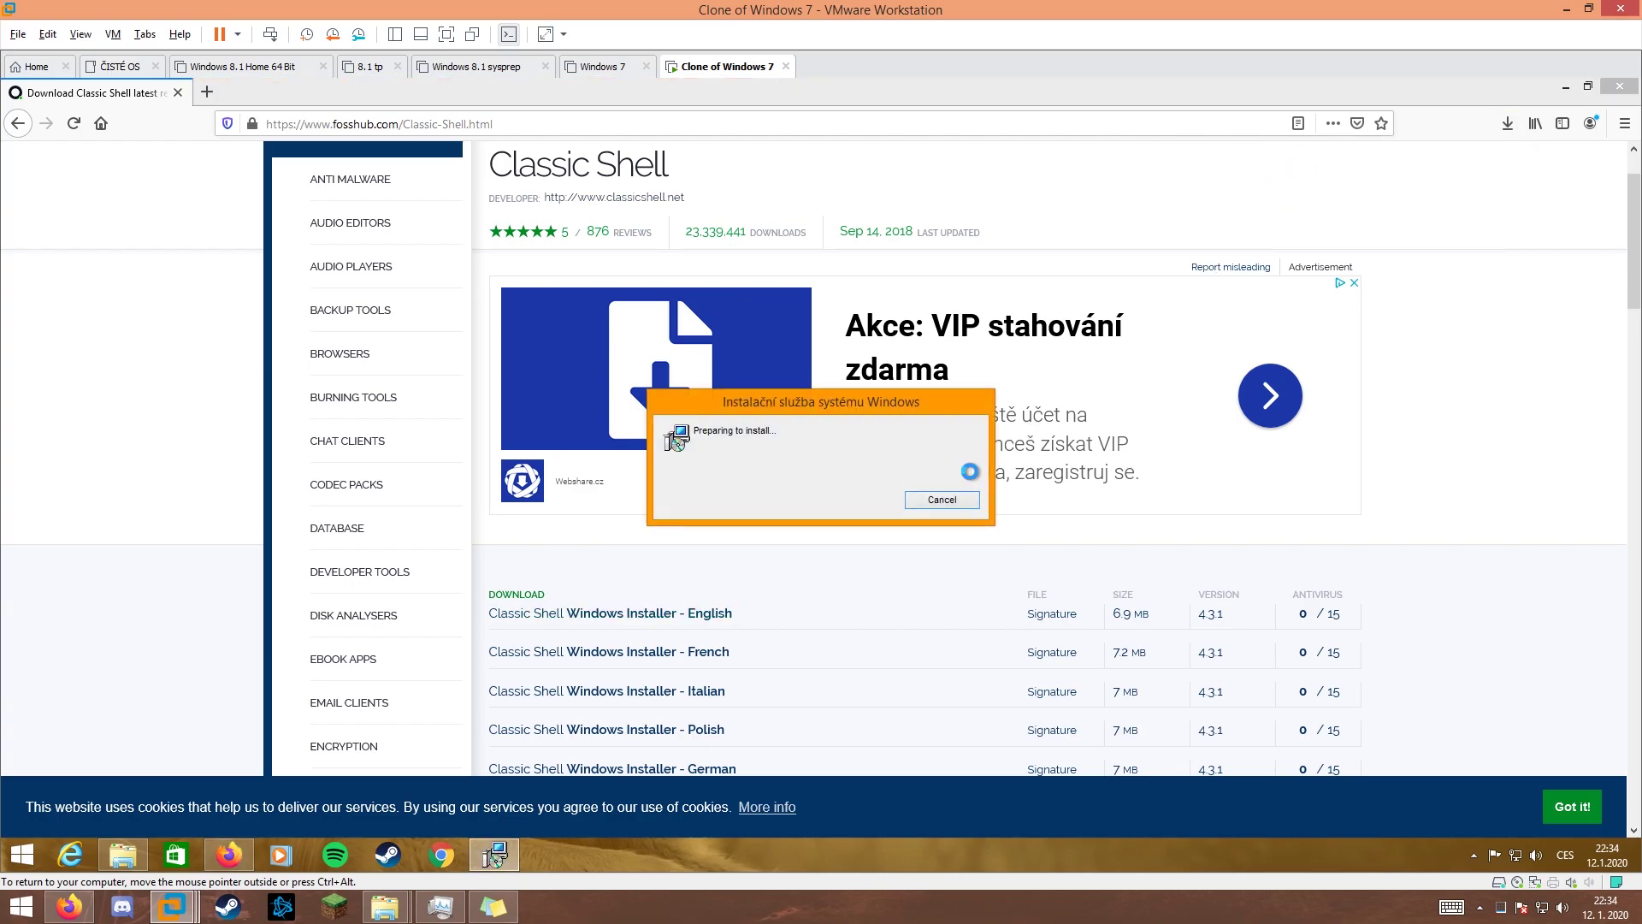
{"action": "left_click", "coordinate": [910, 601]}
{"action": "left_click", "coordinate": [782, 560]}
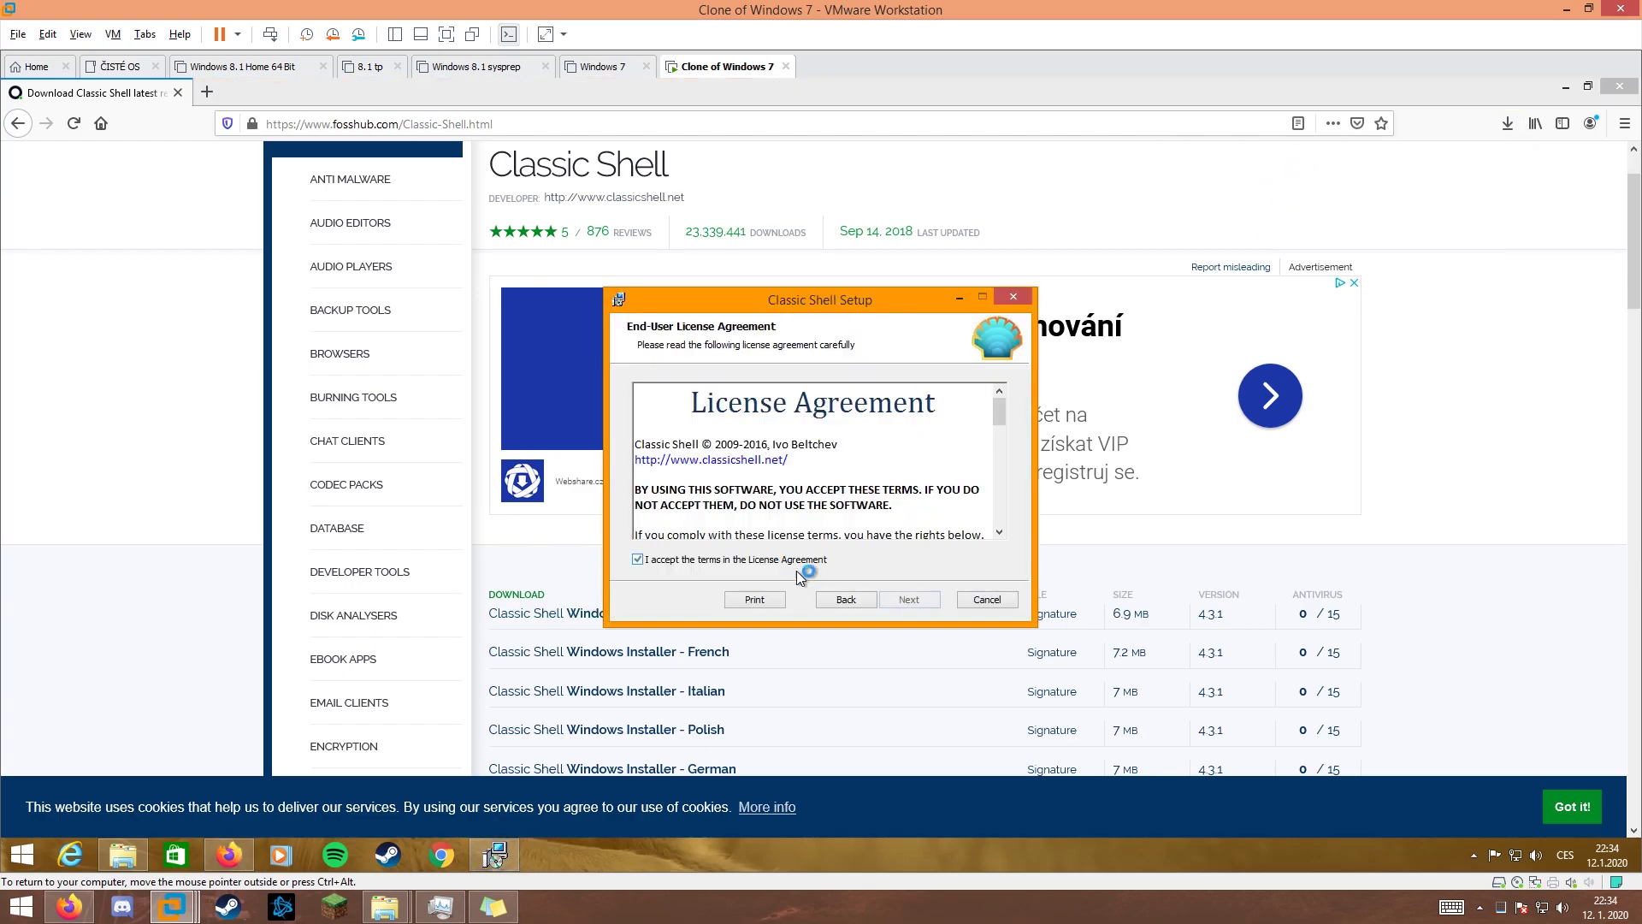
{"action": "left_click", "coordinate": [930, 601]}
{"action": "left_click", "coordinate": [917, 602]}
{"action": "left_click", "coordinate": [919, 599]}
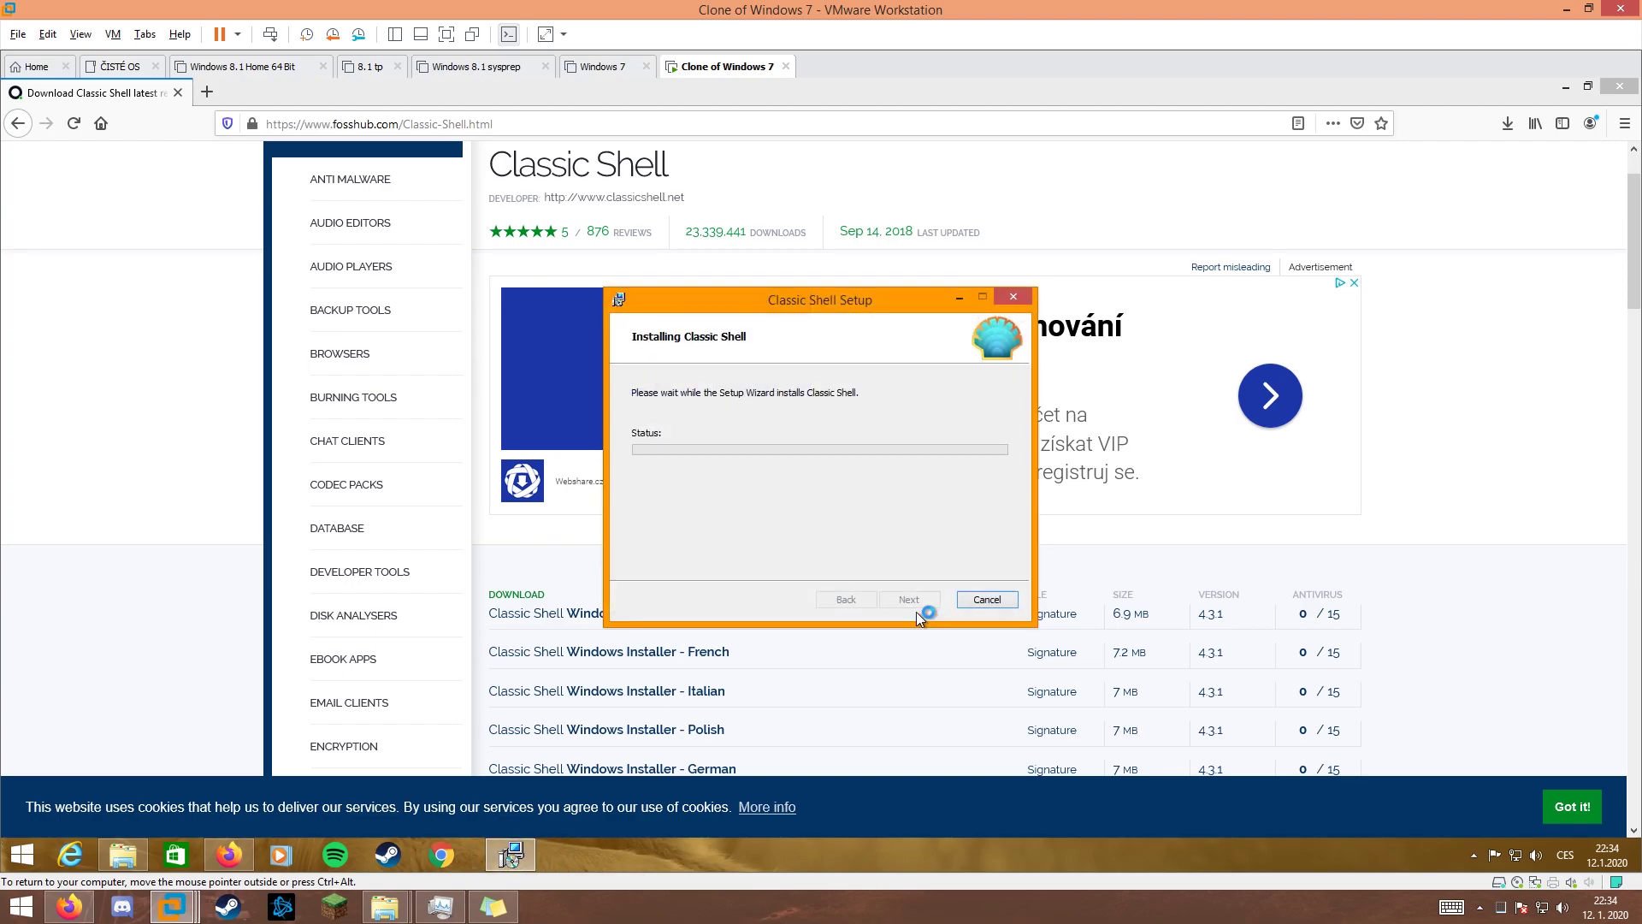
- Close the browser, allow Classic Shell to make changes in User Account Control, and finish the setup wizard
{"action": "left_click", "coordinate": [1621, 86]}
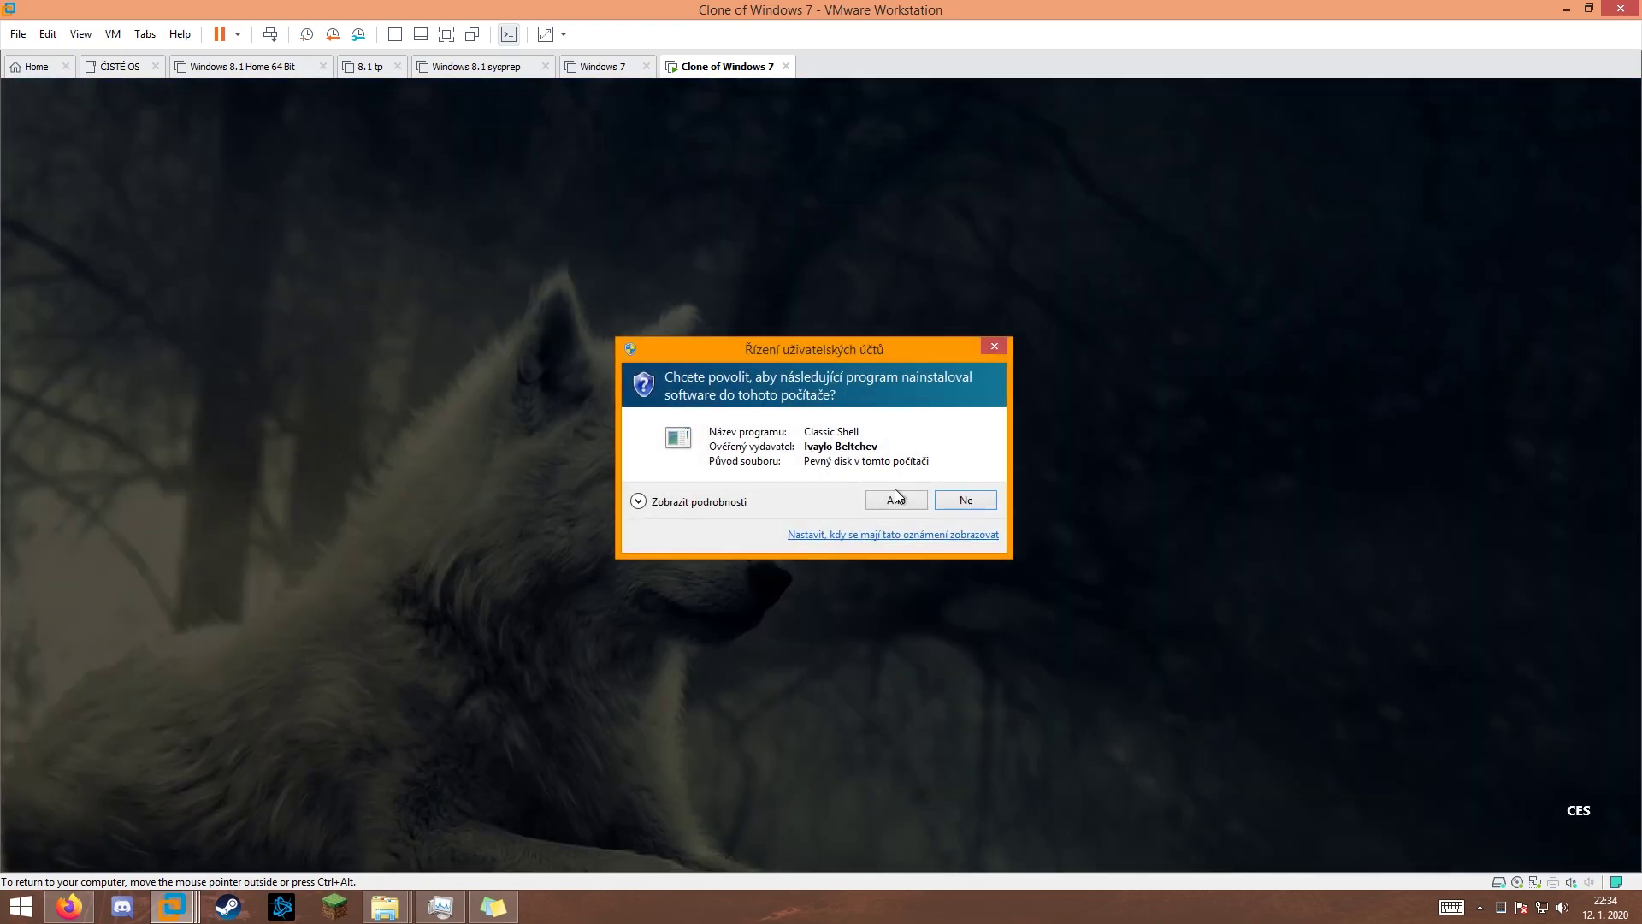
{"action": "left_click", "coordinate": [900, 494]}
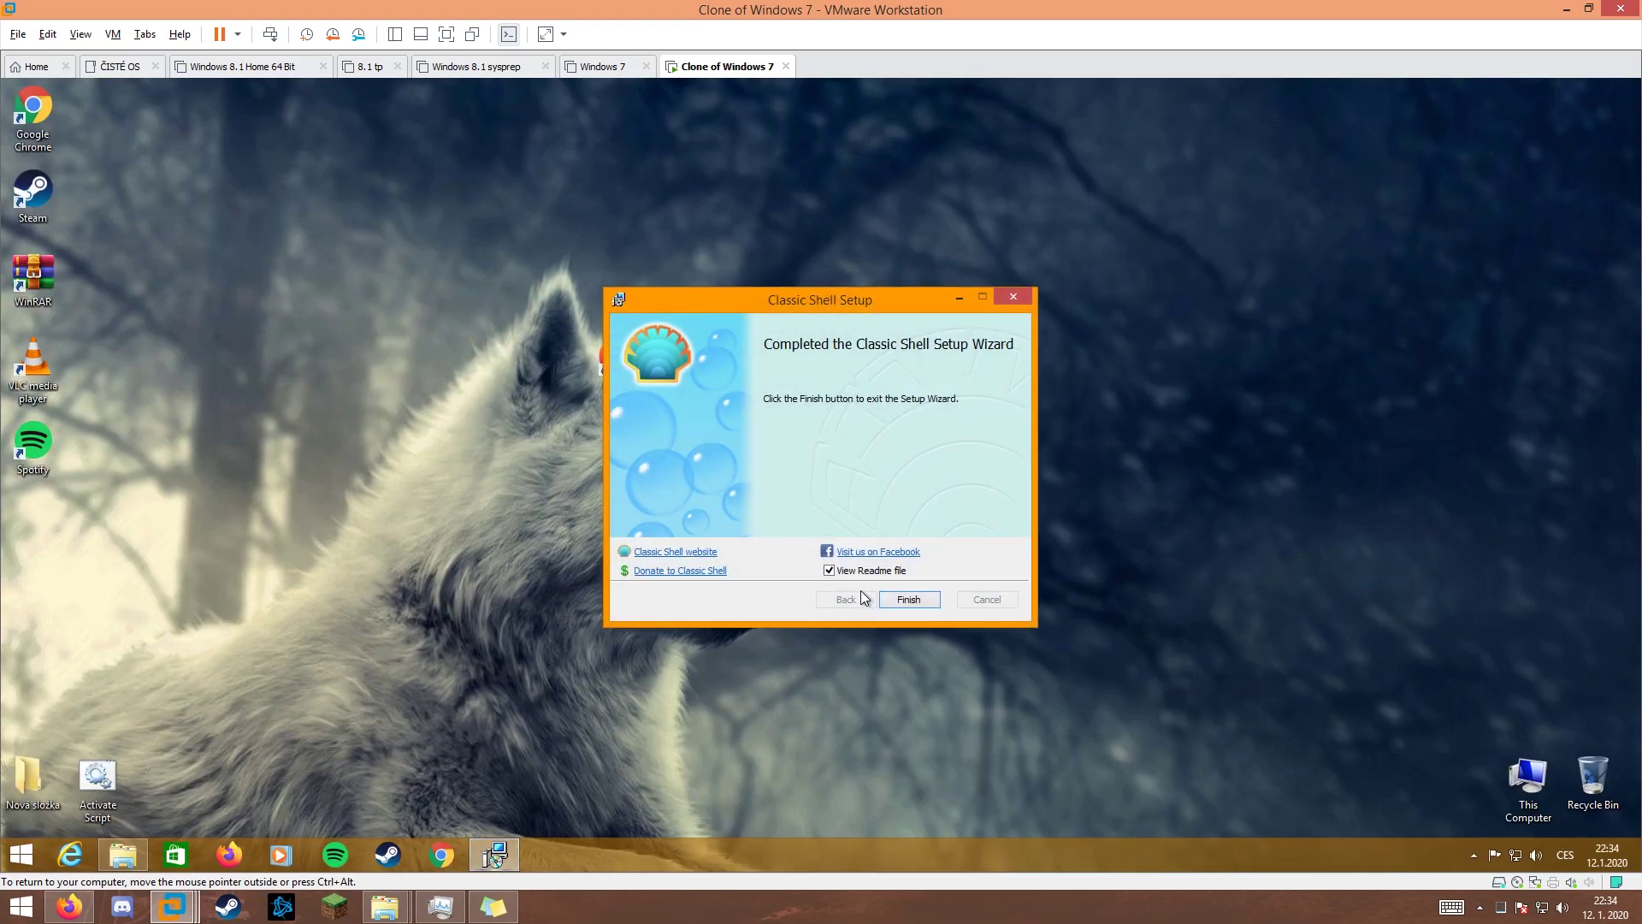
{"action": "left_click", "coordinate": [911, 599]}
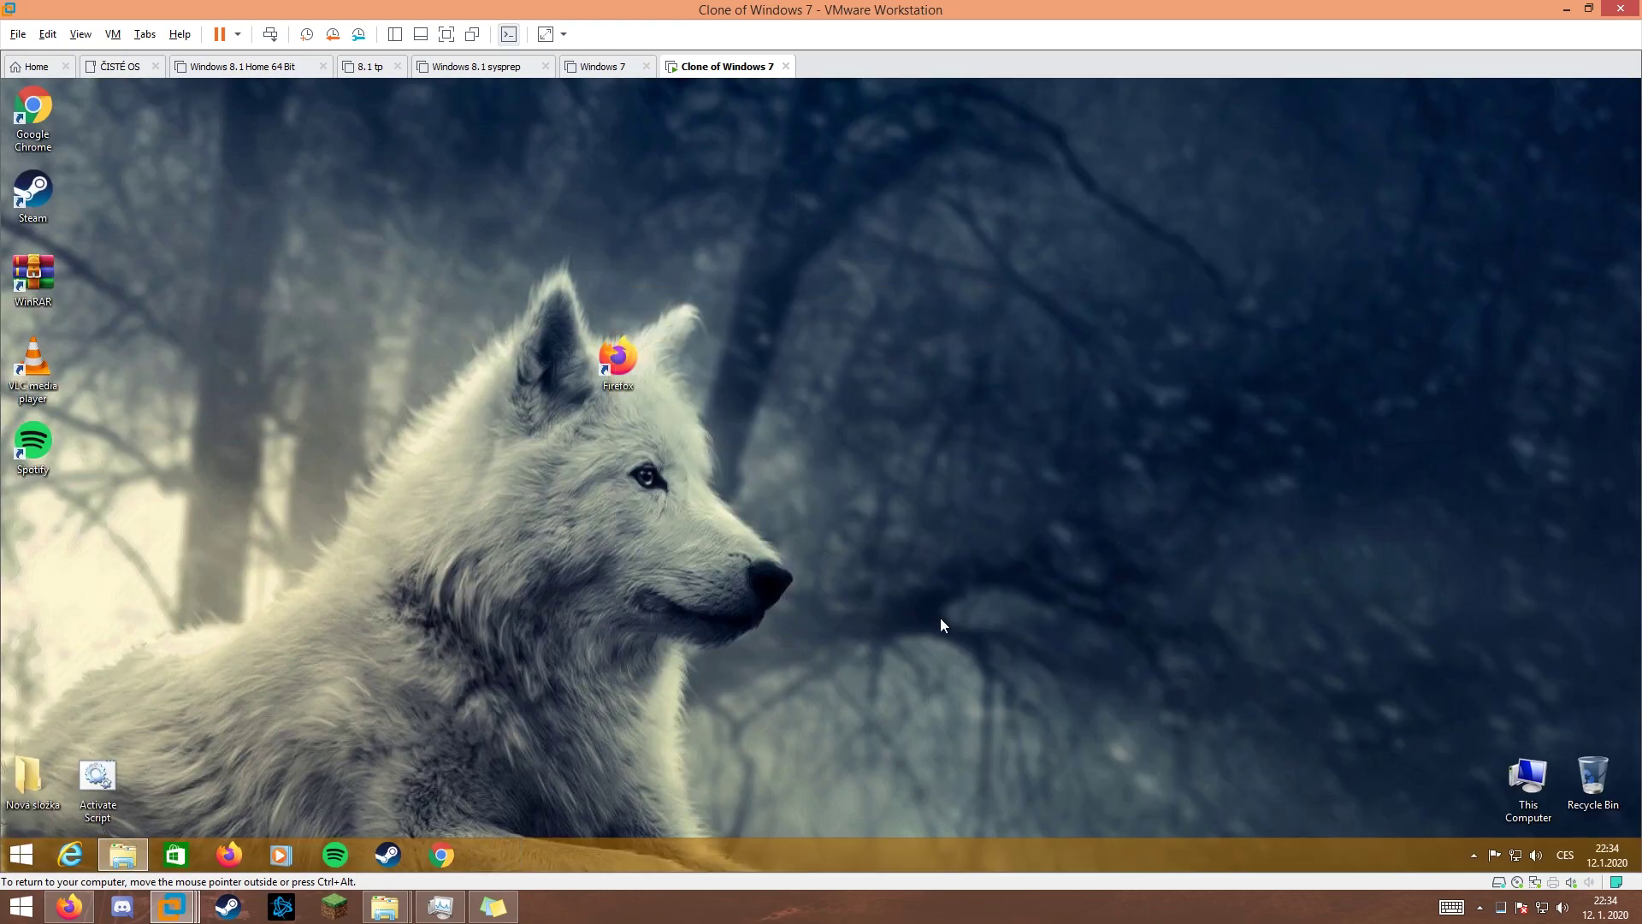
- Open the Classic Start Menu settings for the first time and accept the Windows 7 style without replacing the Start button
{"action": "left_click", "coordinate": [21, 855]}
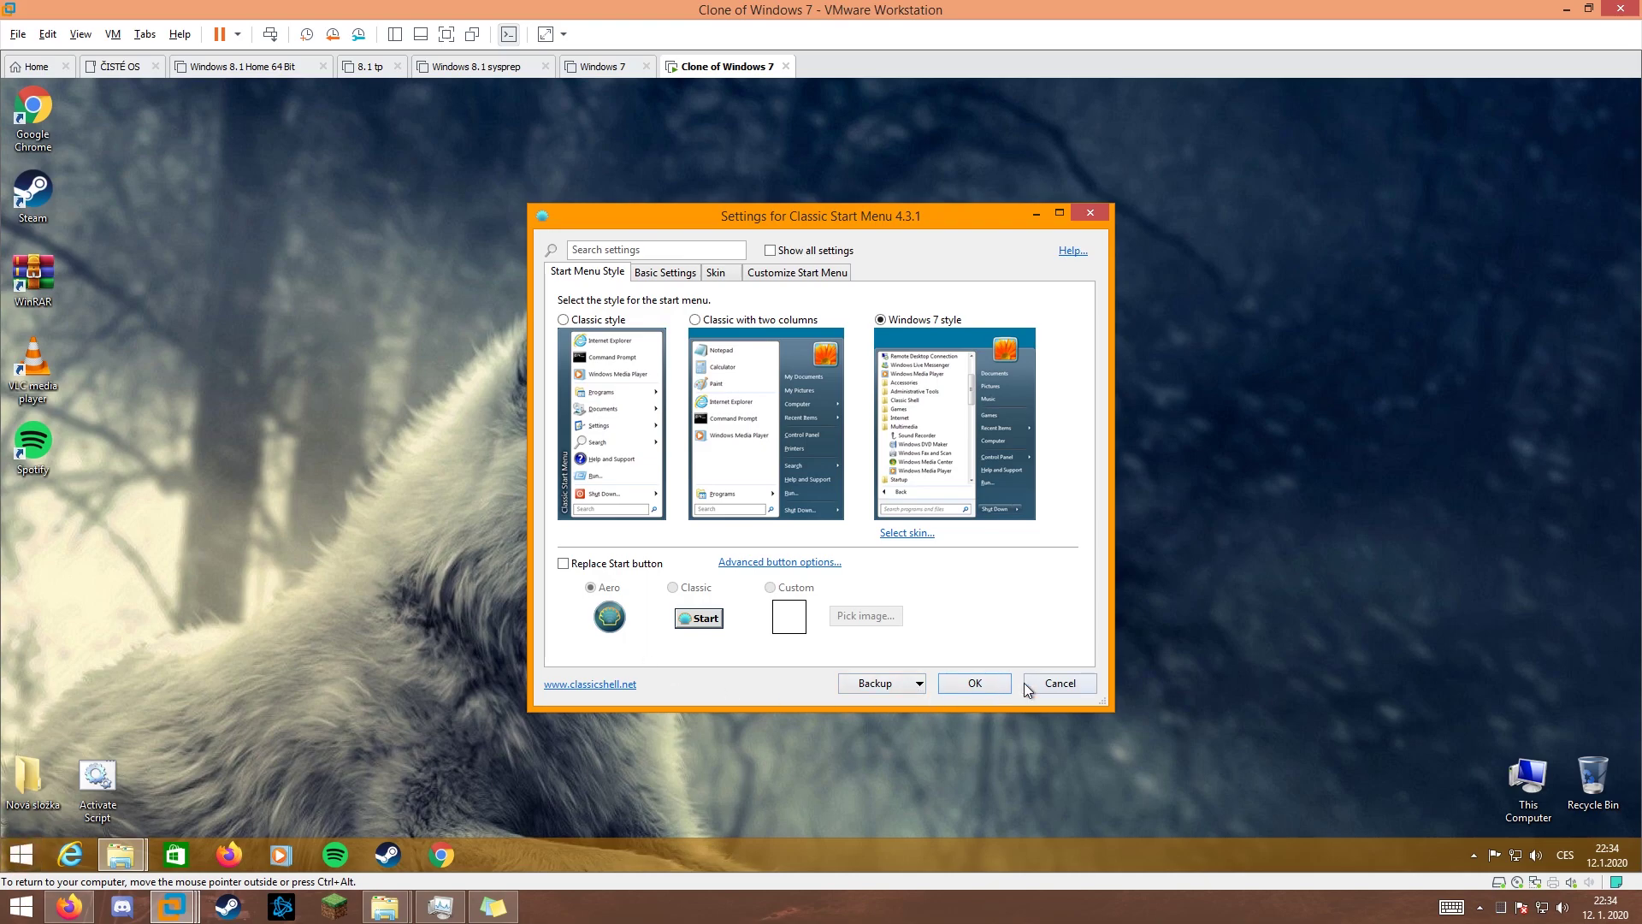
{"action": "left_click", "coordinate": [995, 688]}
- Unpin the Úvodní obrazovka entry from the Classic Shell Start menu and release input control from the virtual machine
{"action": "key", "text": "super"}
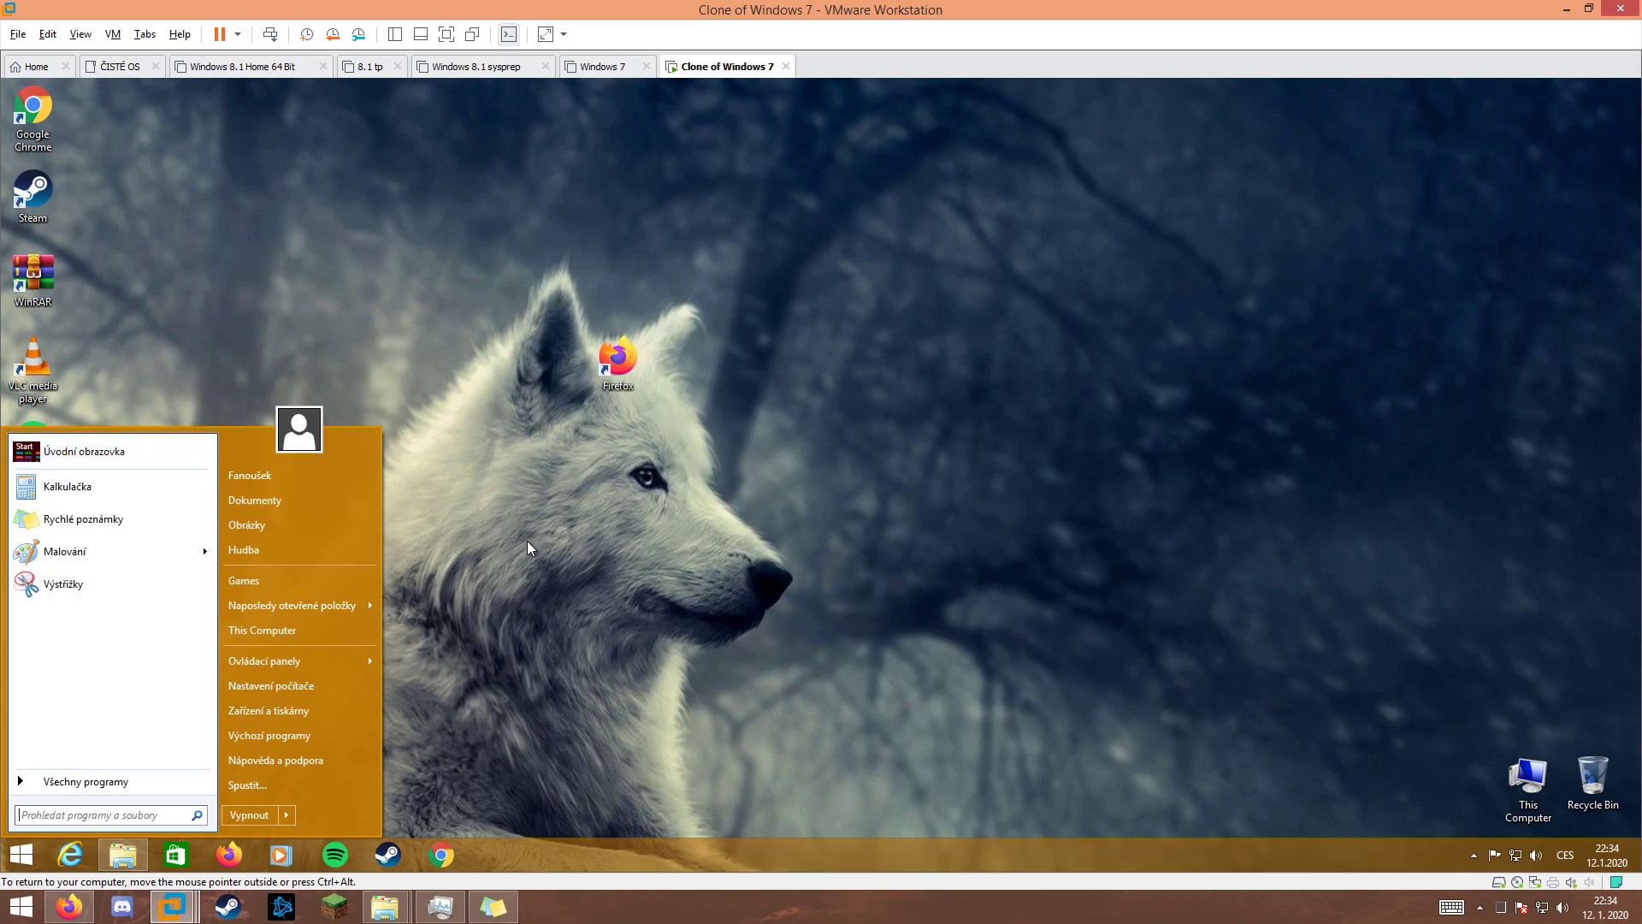
{"action": "right_click", "coordinate": [97, 450]}
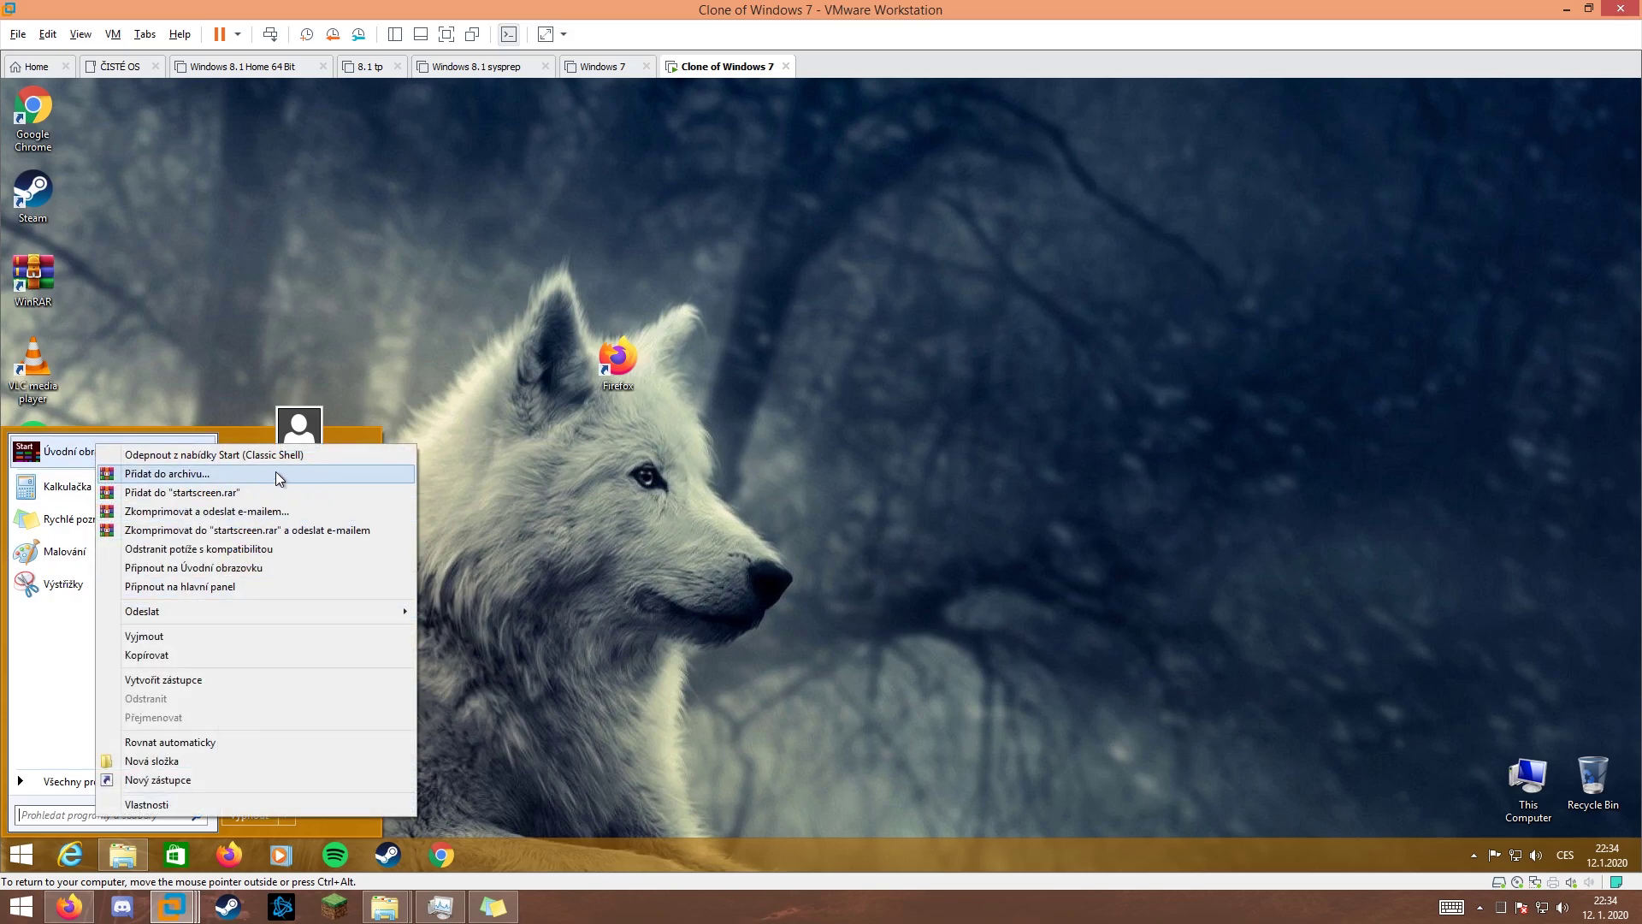
{"action": "left_click", "coordinate": [233, 456]}
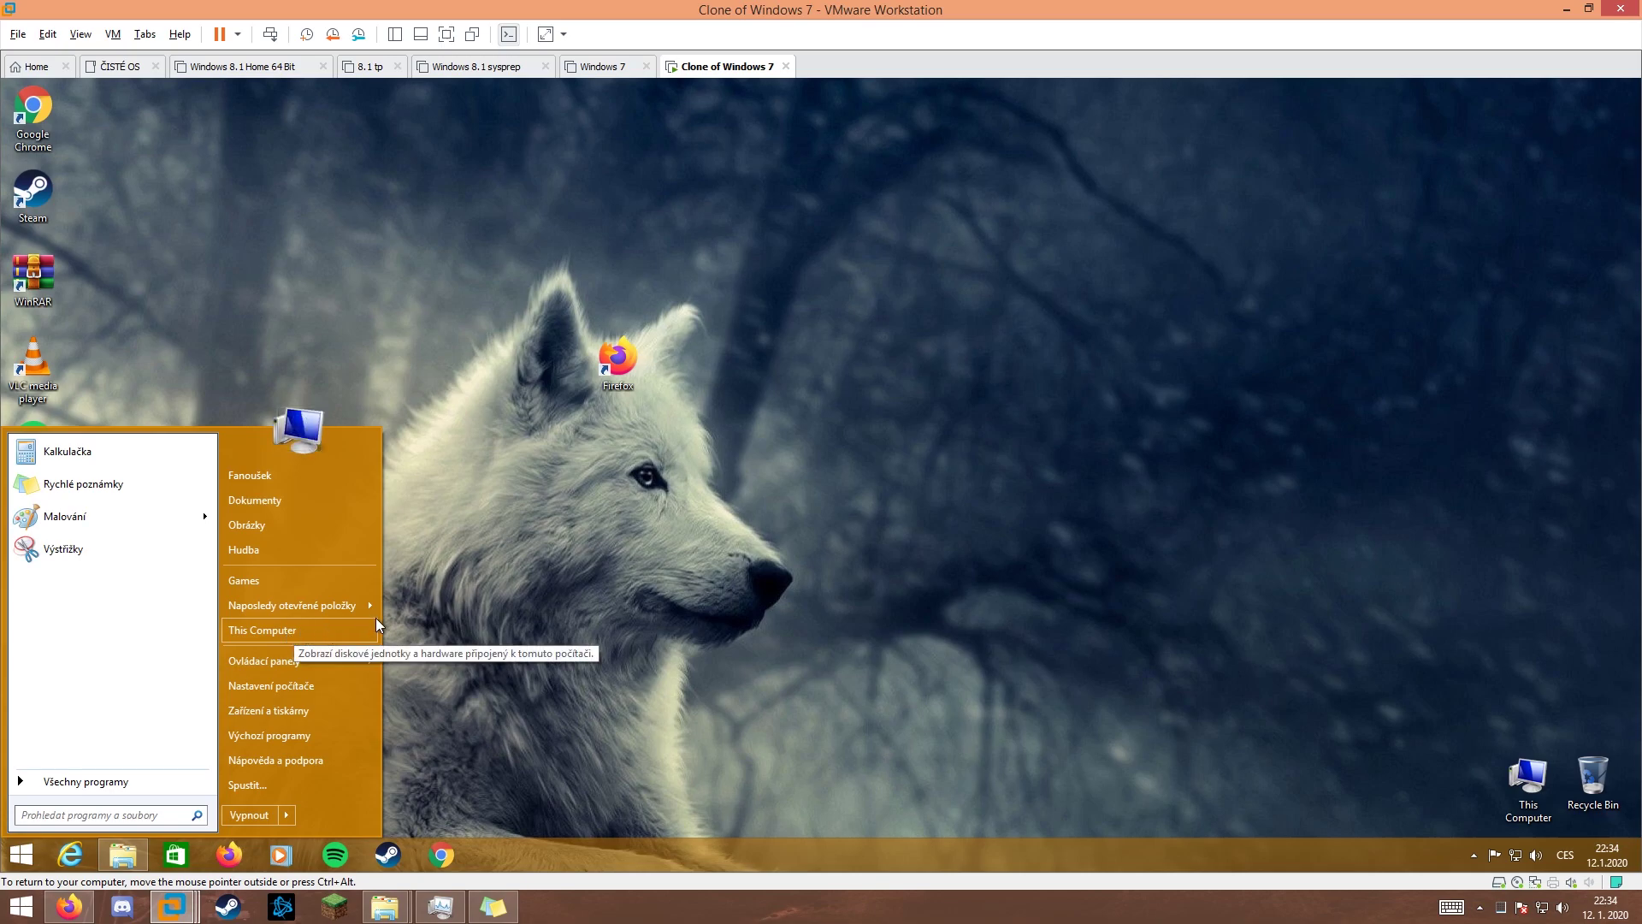
{"action": "left_click", "coordinate": [583, 595]}
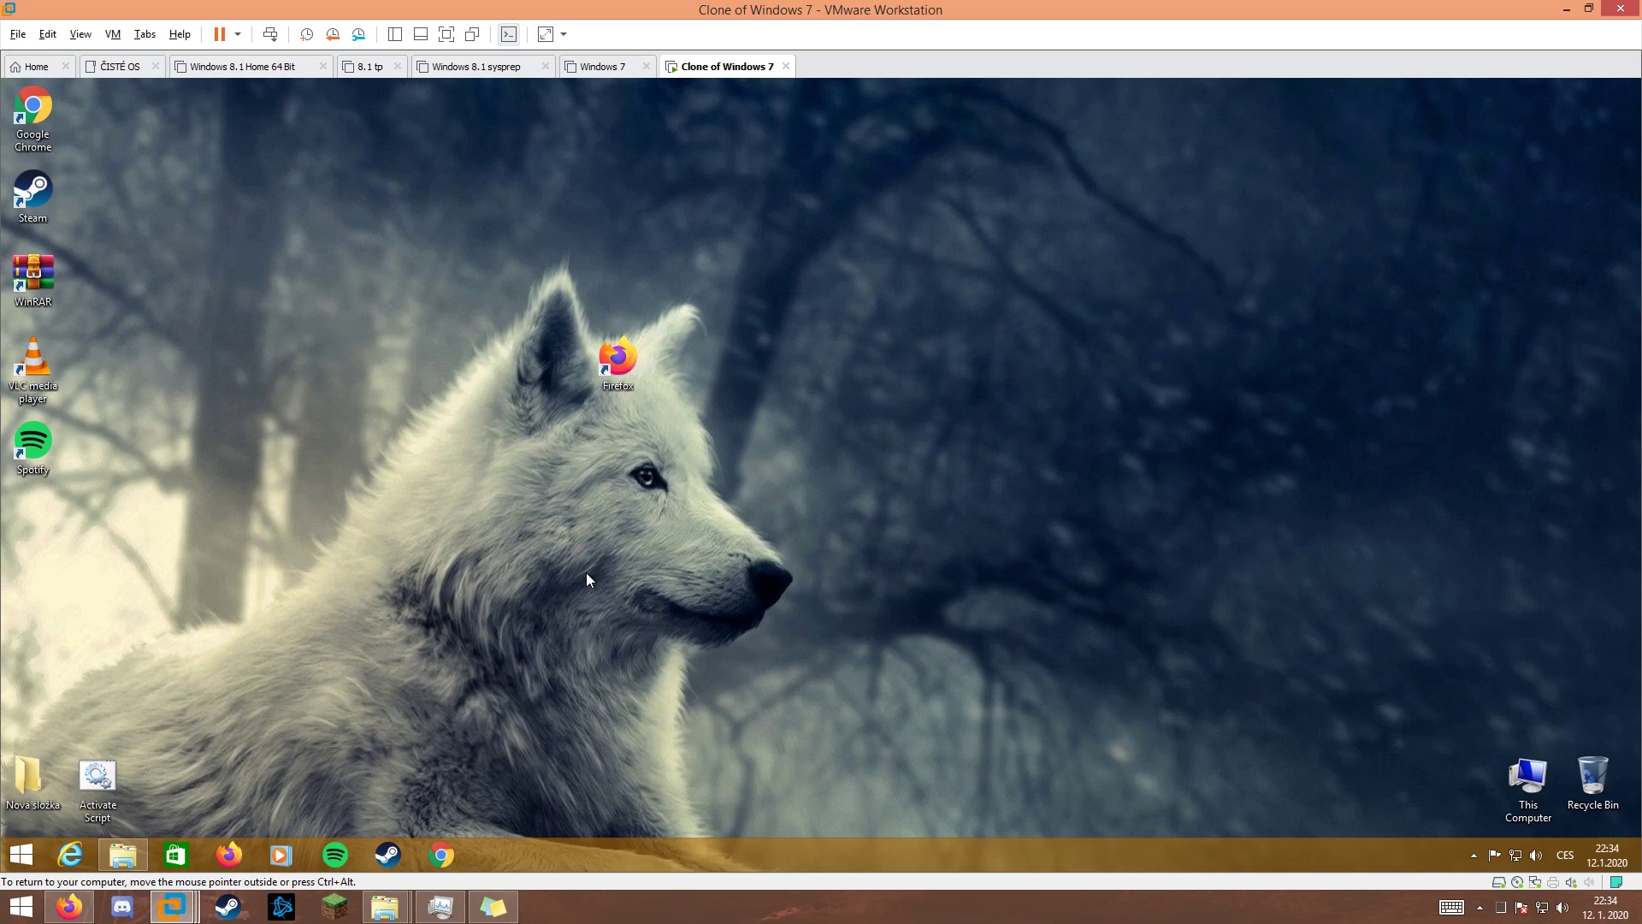
{"action": "key", "text": "ctrl+alt"}
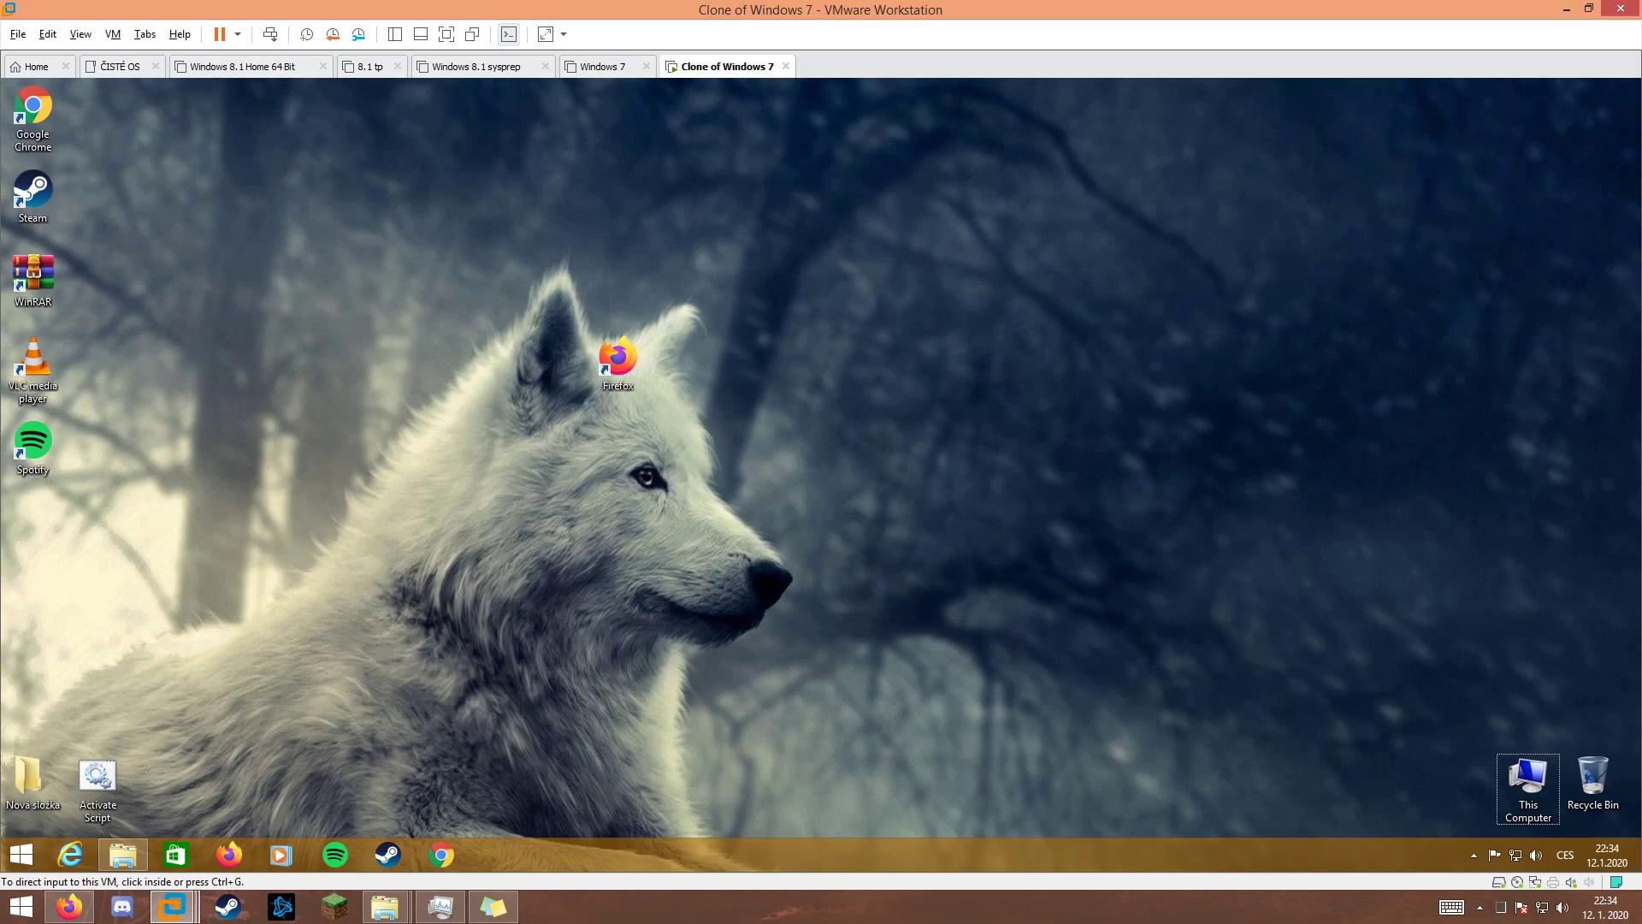